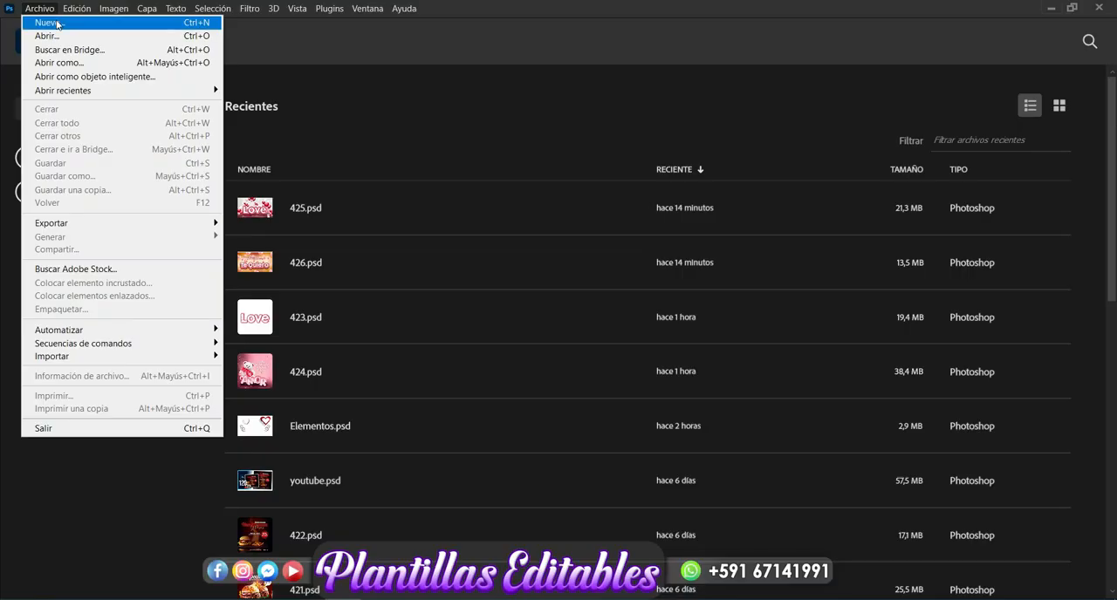
Step: Create a 14 x 8 cm RGB document at 300 ppi and draw a rectangle about 12.32 x 6.83 cm on it
left_click(31, 18)
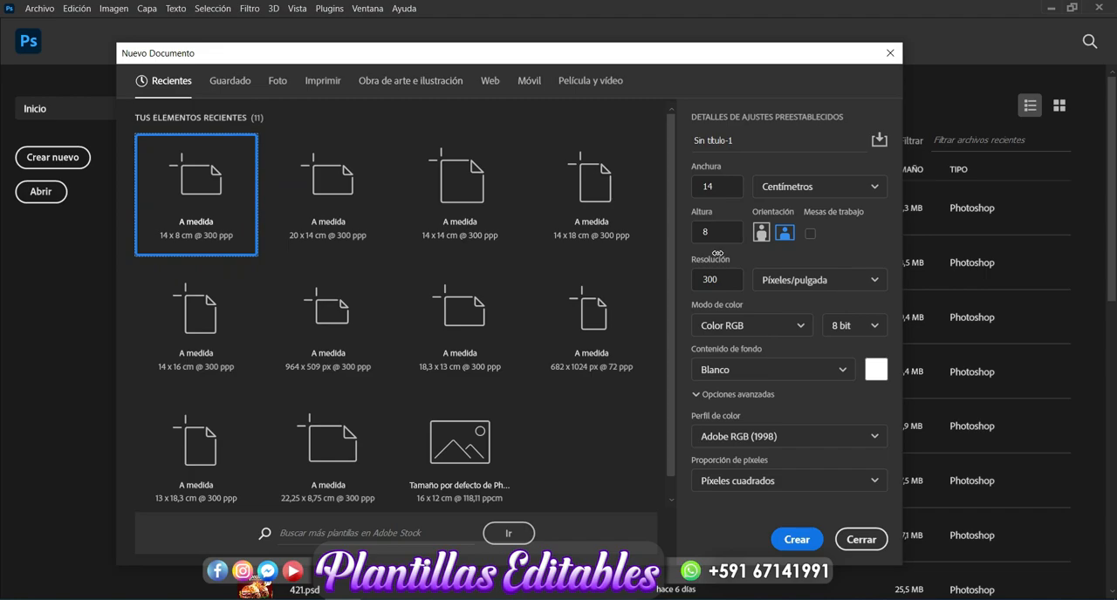
left_click(803, 540)
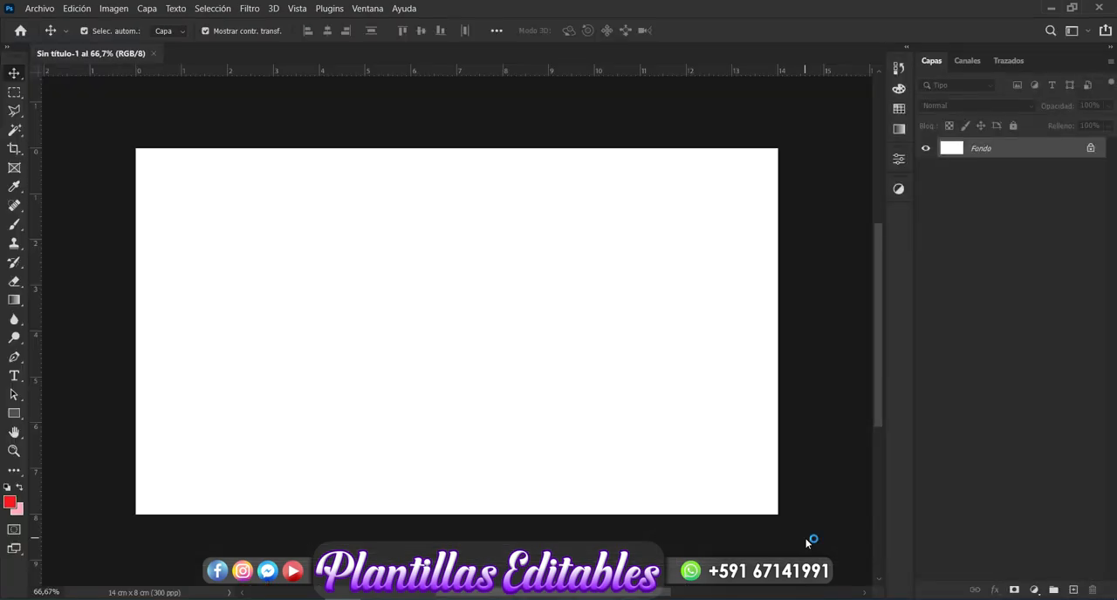
left_click(17, 417)
left_click_drag(174, 172, 738, 484)
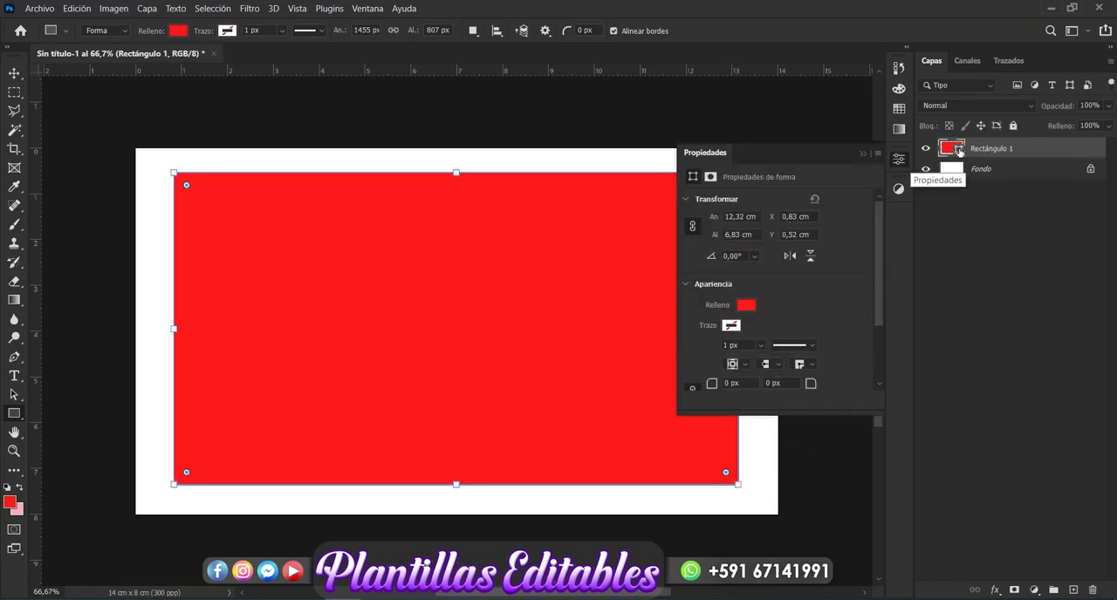
Step: Change the rectangle's fill to a lighter coral red
double_click(959, 151)
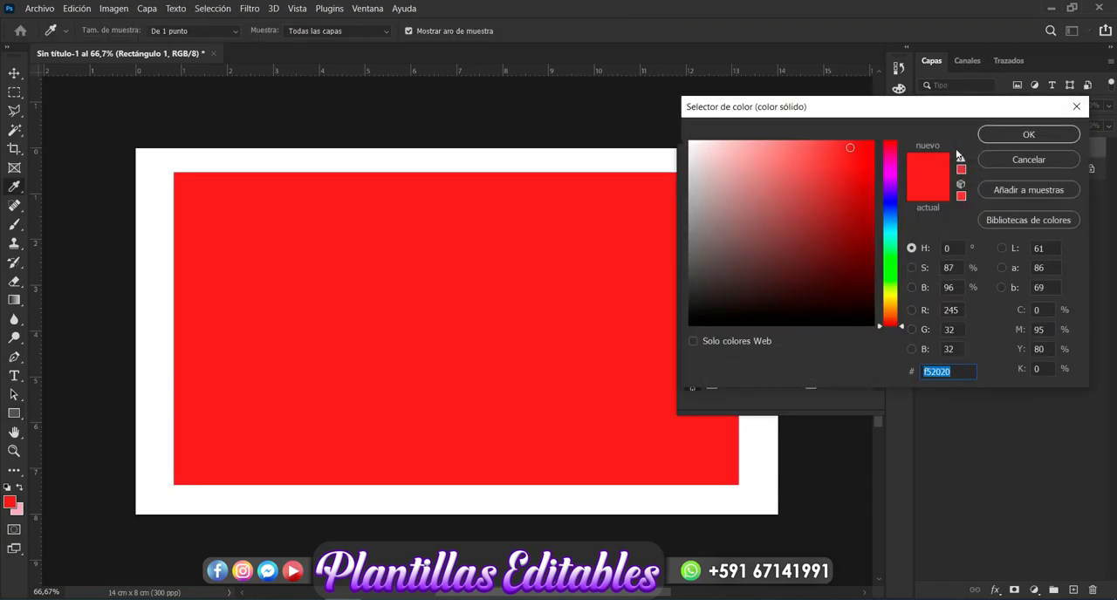
left_click(802, 148)
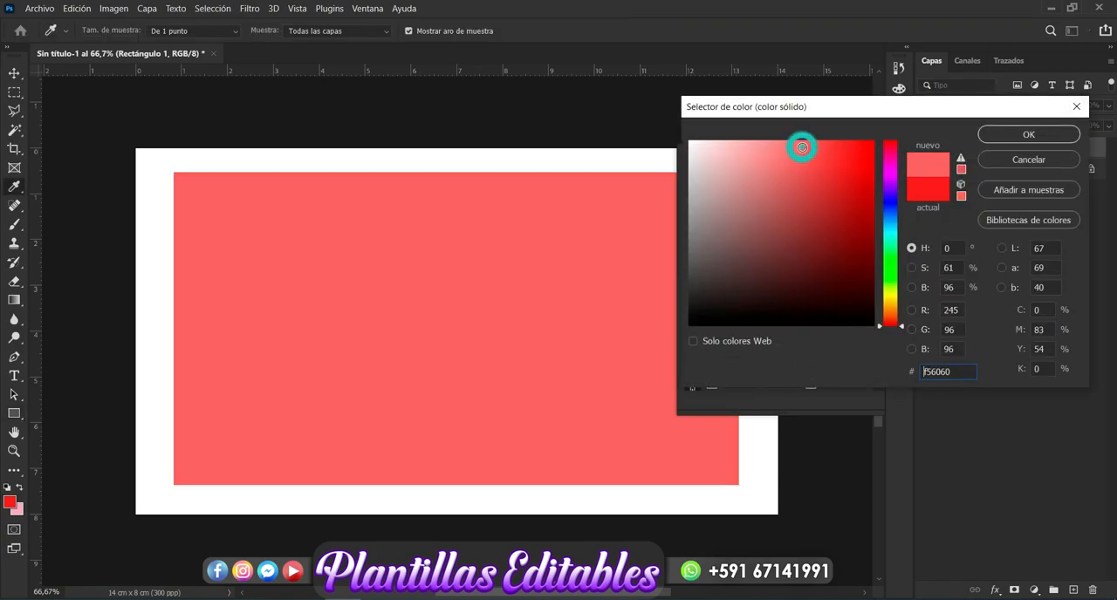
left_click_drag(800, 145, 799, 137)
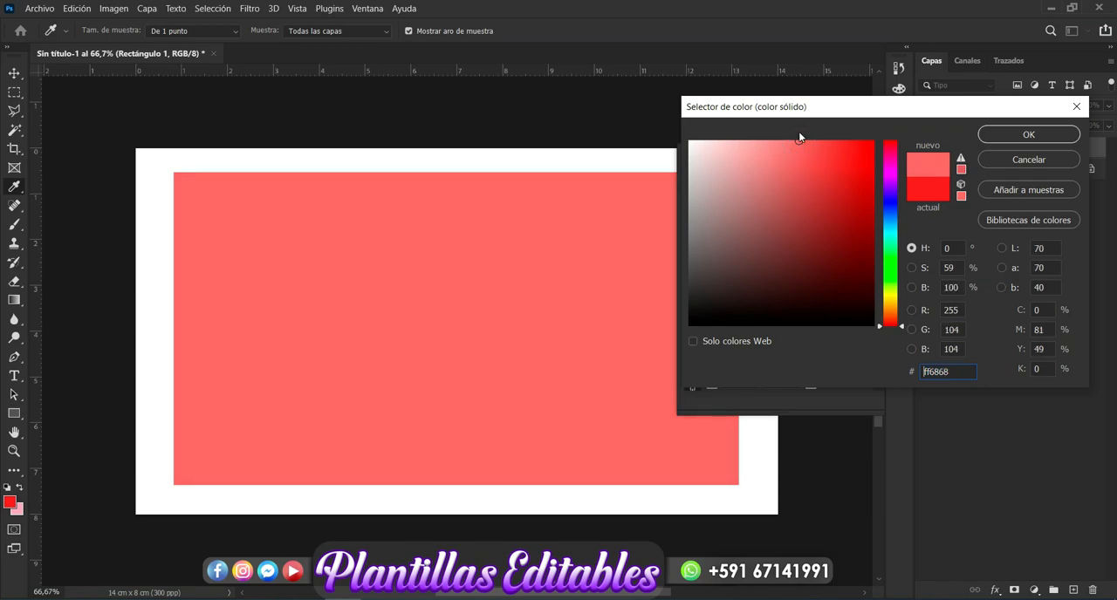
mouse_move(800, 137)
left_mouse_down()
mouse_move(835, 166)
mouse_move(807, 140)
left_mouse_up()
left_click(806, 141)
left_click(1027, 136)
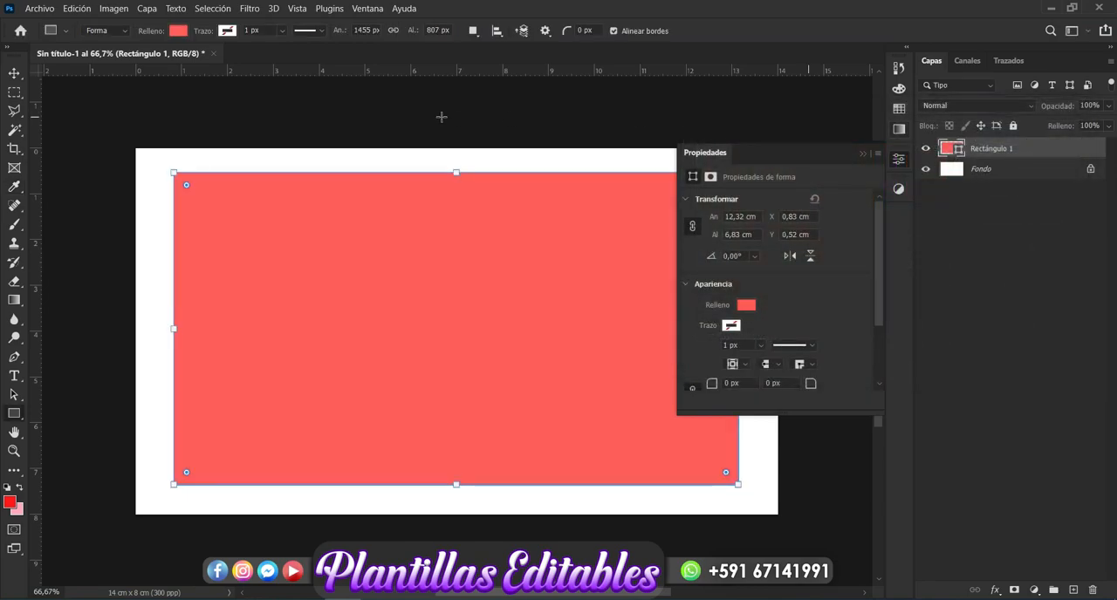
Step: Apply the Clouds render filter to the rectangle, converting it to a smart object
left_click(250, 8)
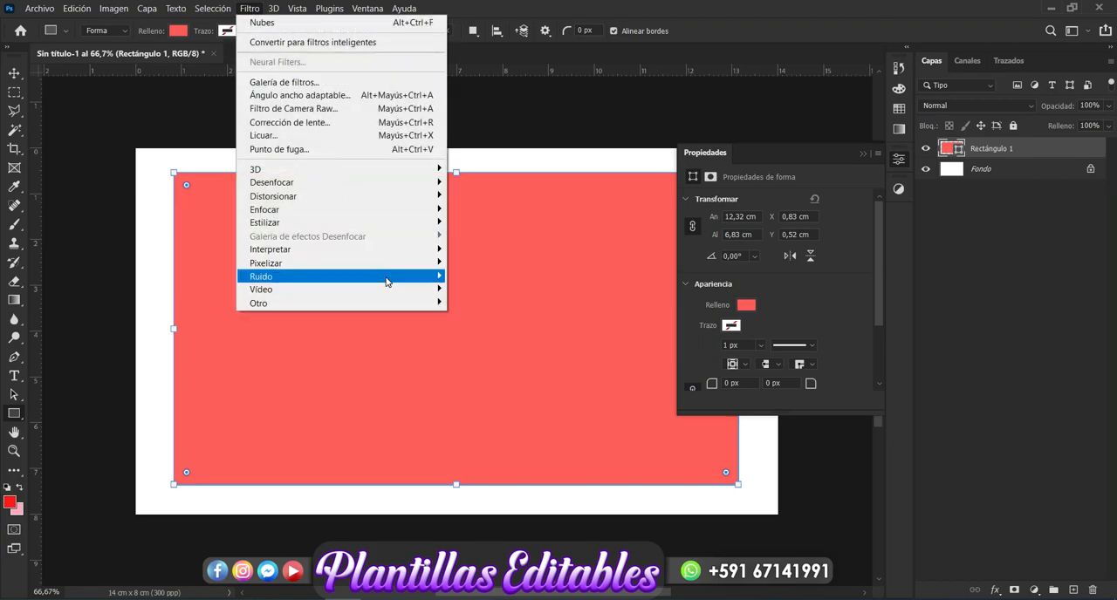
mouse_move(380, 255)
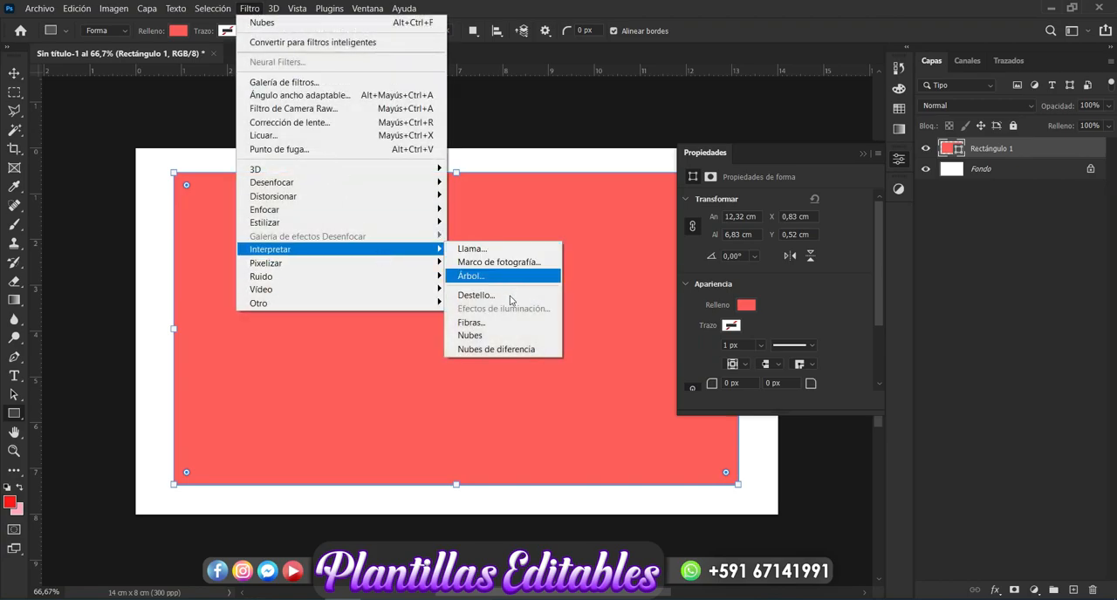
left_click(510, 337)
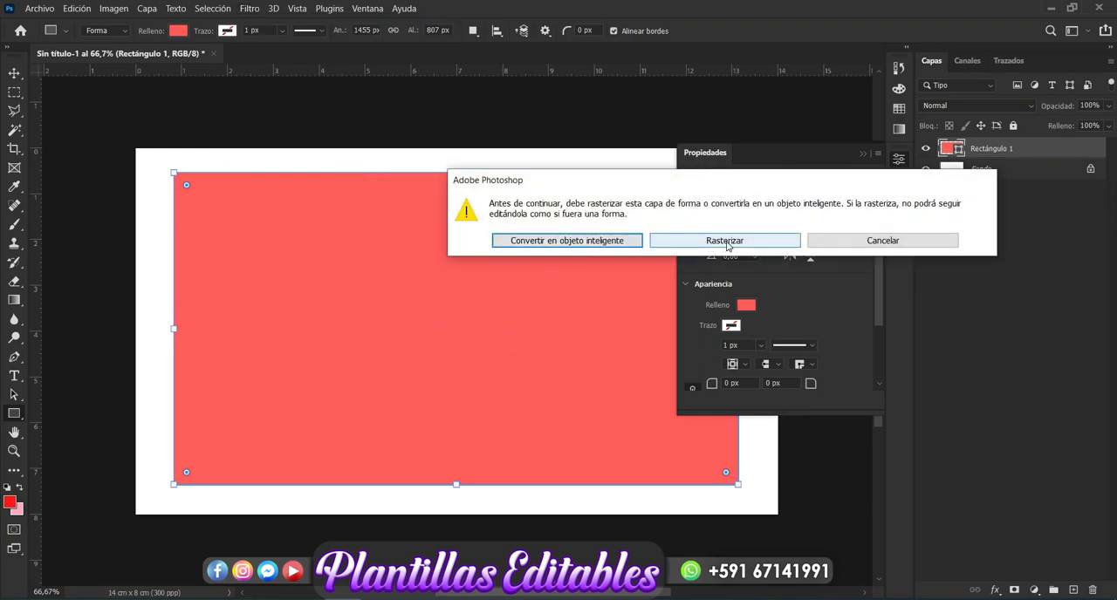
left_click(600, 244)
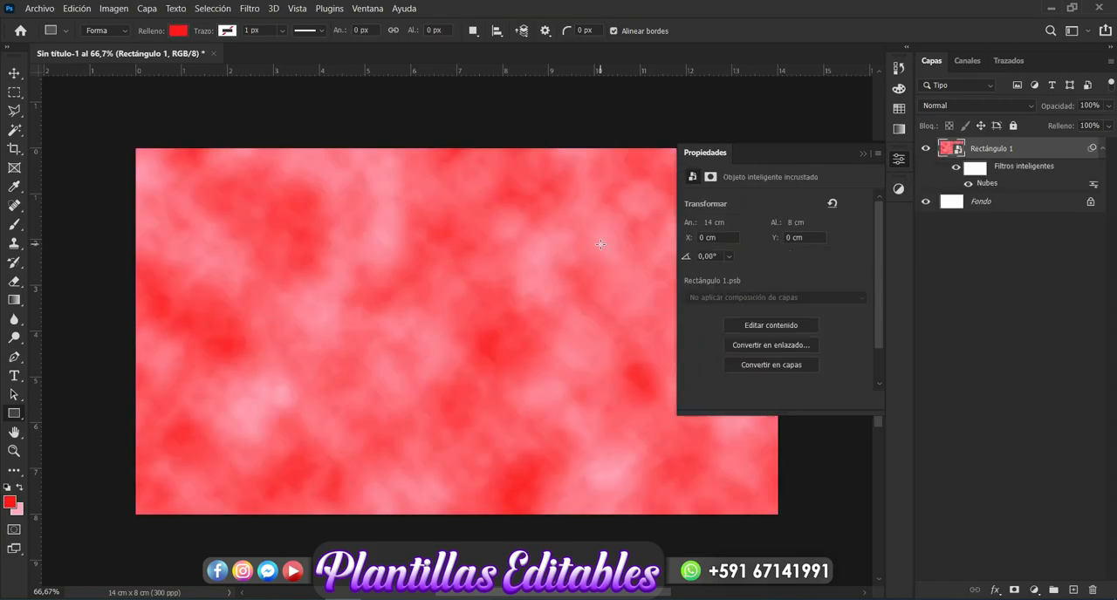
left_click(860, 154)
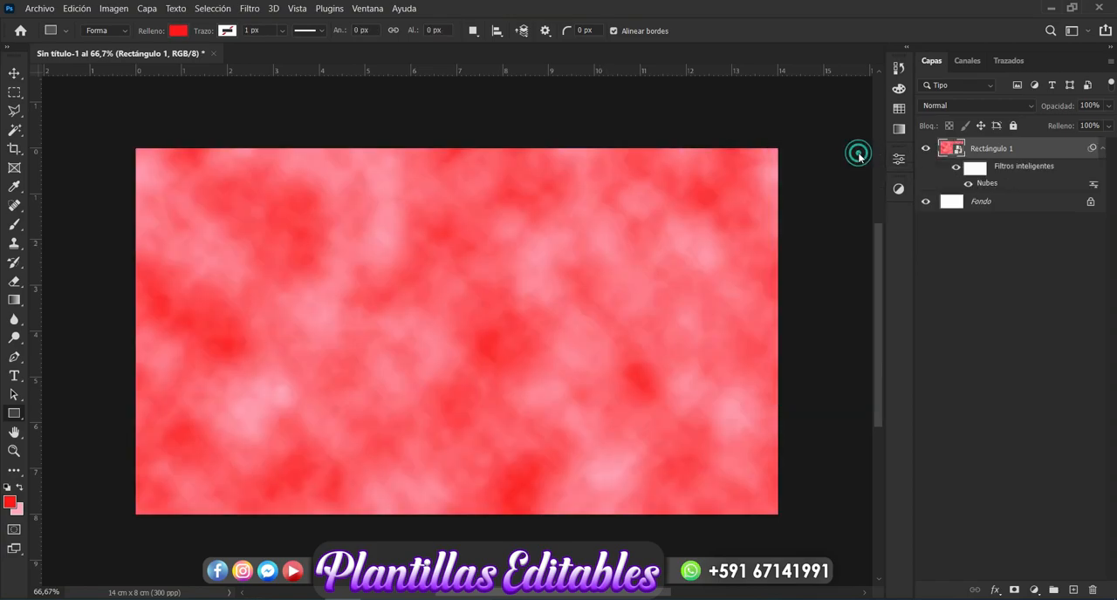
Step: Hide the clouds layer and add the text "TE AMO" in Porky's Regular at 68 pt
left_click(14, 73)
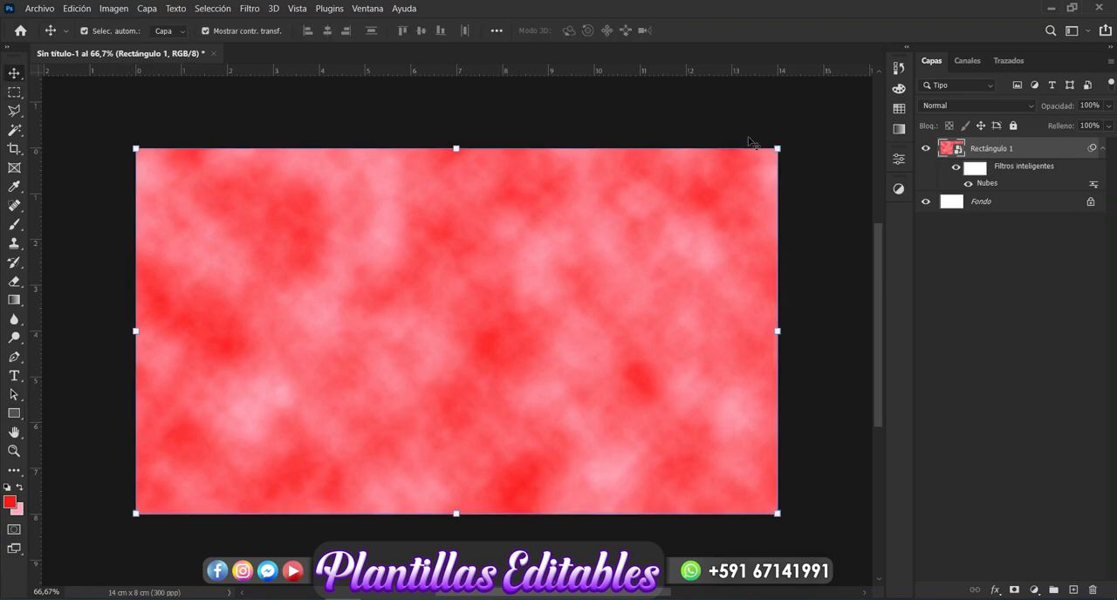
left_click(928, 152)
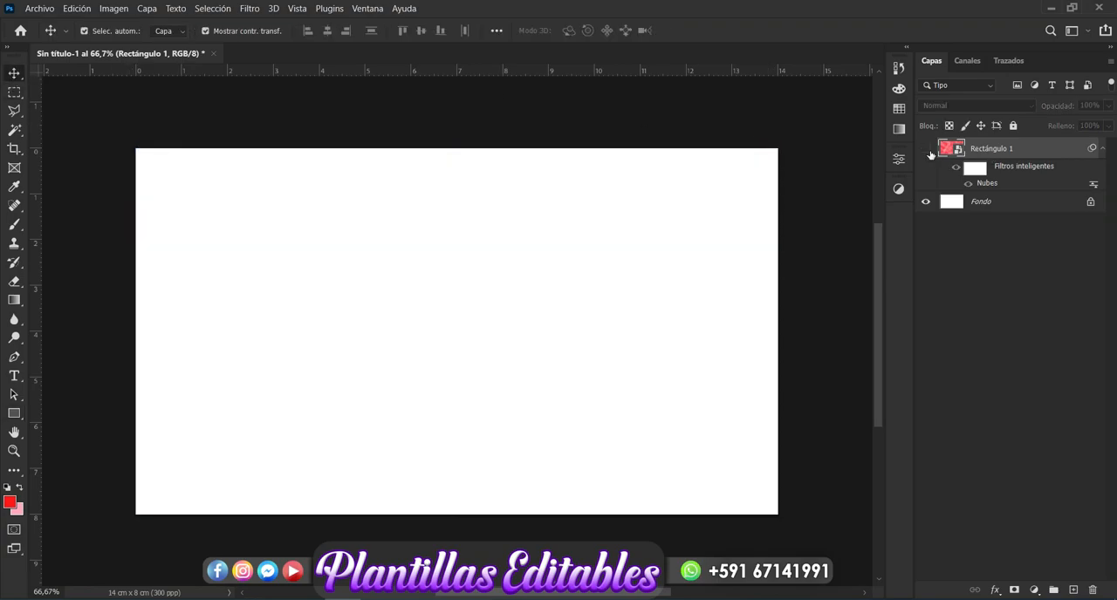
left_click(14, 377)
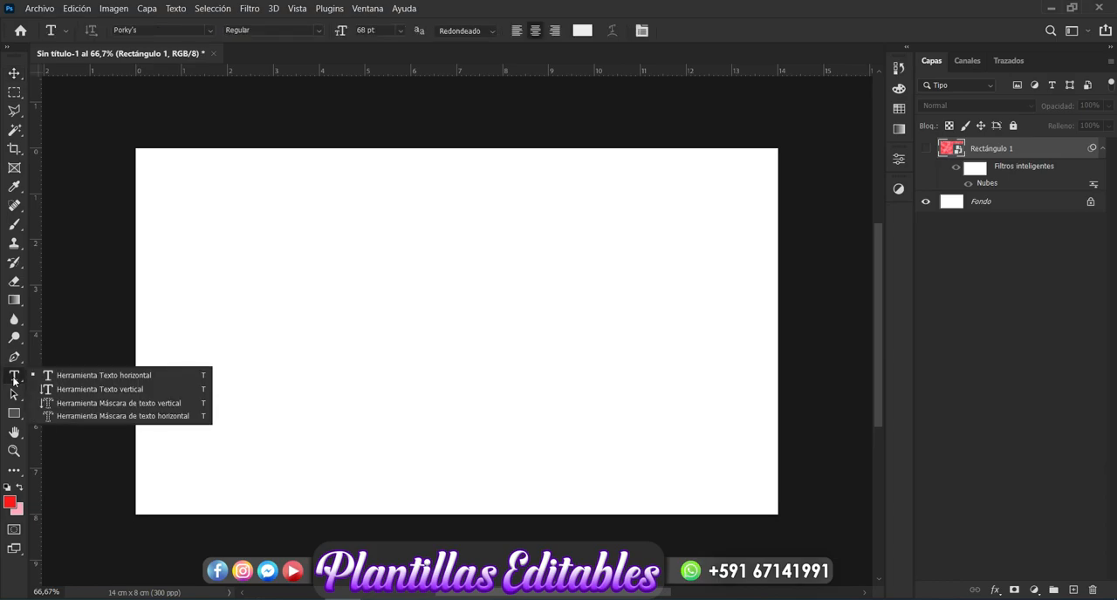
left_click(366, 316)
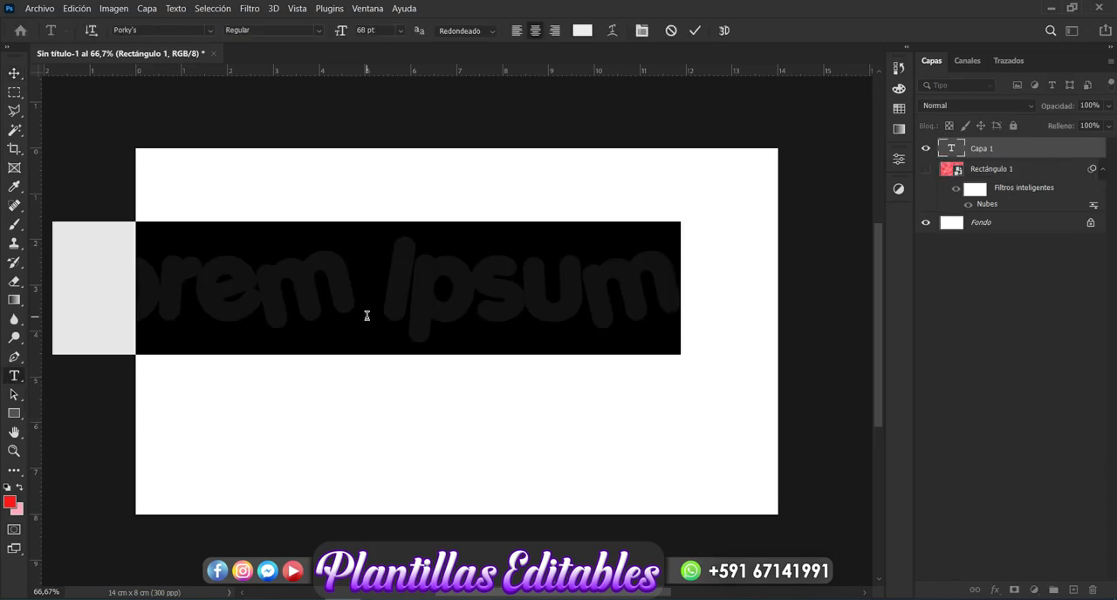
type("TE AMO")
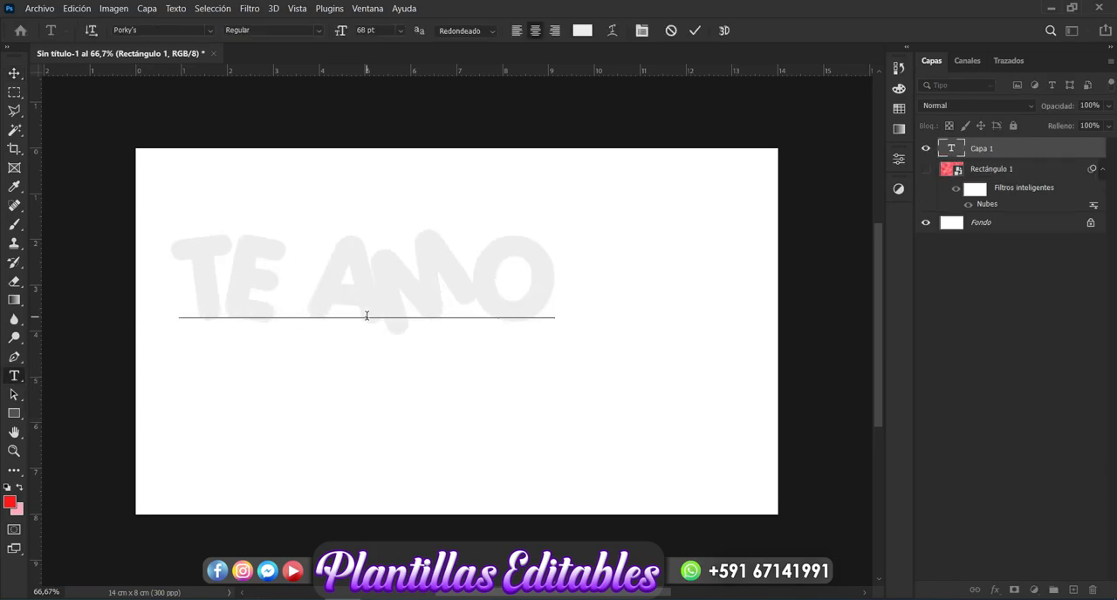
Step: Enlarge the TE AMO text to about 128% and move it near the middle of the canvas
left_click(14, 75)
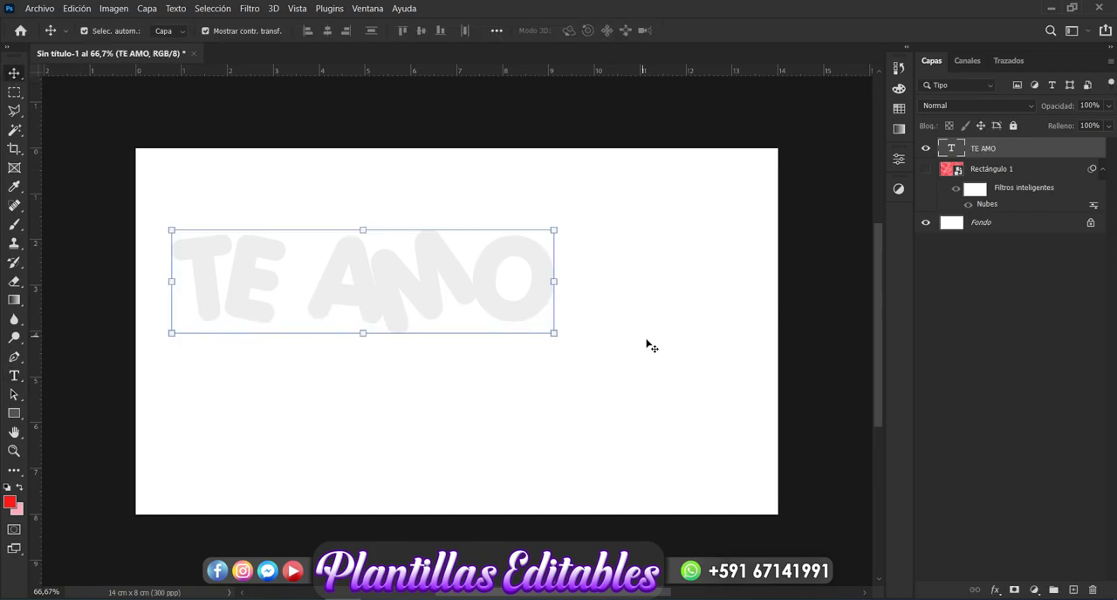
left_click_drag(553, 281, 645, 387)
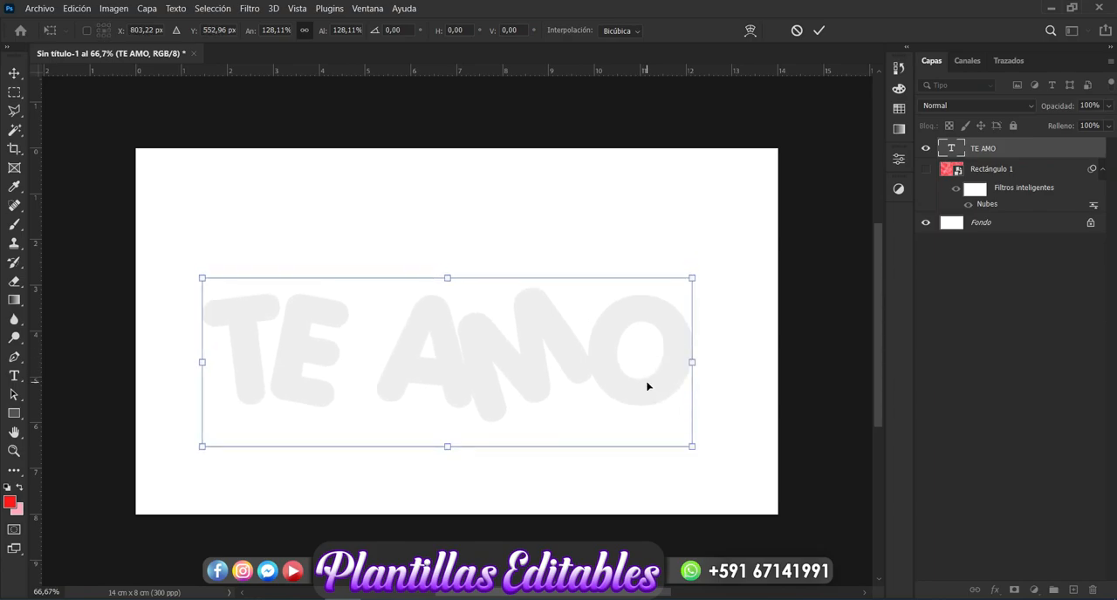
key("Return")
Step: Place the text layer below the clouds layer, show the clouds, and clip them to the text with a clipping mask
left_click_drag(982, 151, 981, 192)
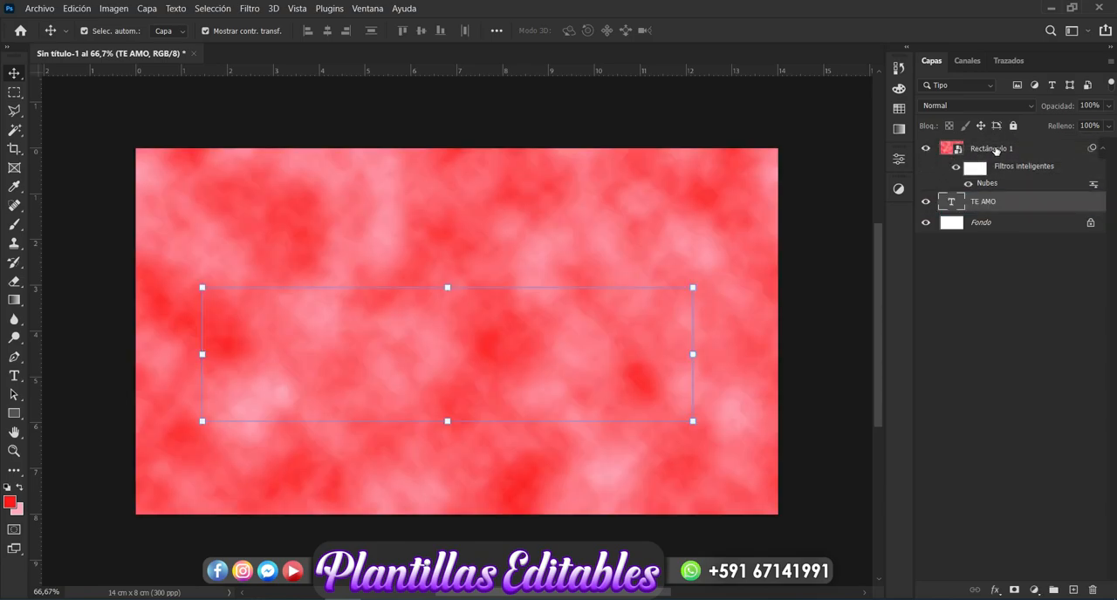
right_click(997, 151)
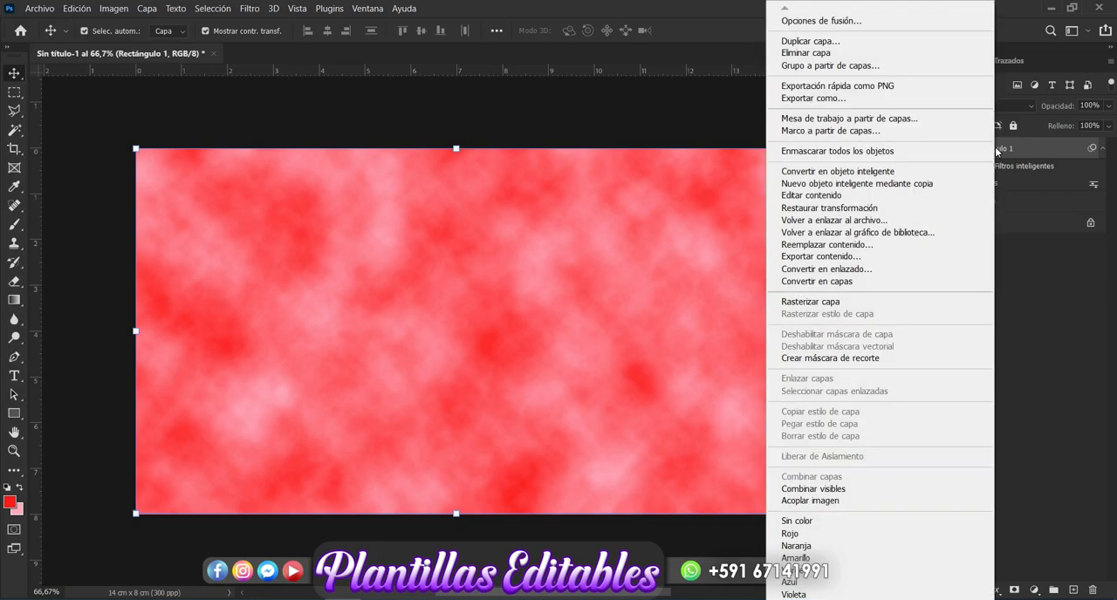
left_click(834, 358)
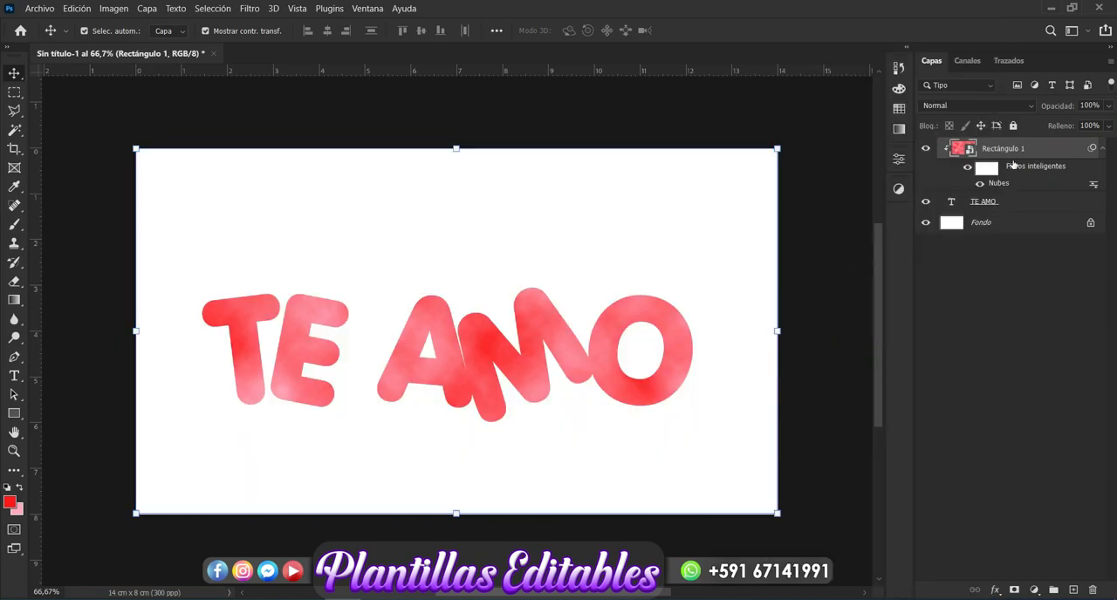
Step: Apply Color Balance to the clouds layer, setting the highlights to +27 cyan-red, 0 magenta-green and -33 yellow-blue
key("ctrl+b")
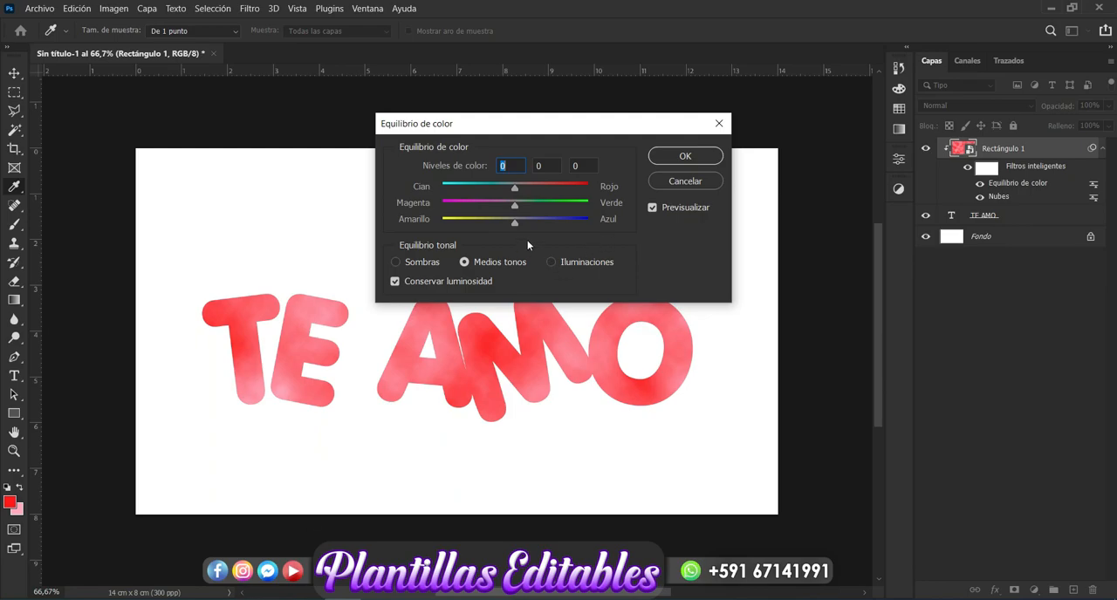
mouse_move(512, 226)
left_mouse_down()
mouse_move(454, 230)
mouse_move(491, 227)
left_mouse_up()
left_click(550, 262)
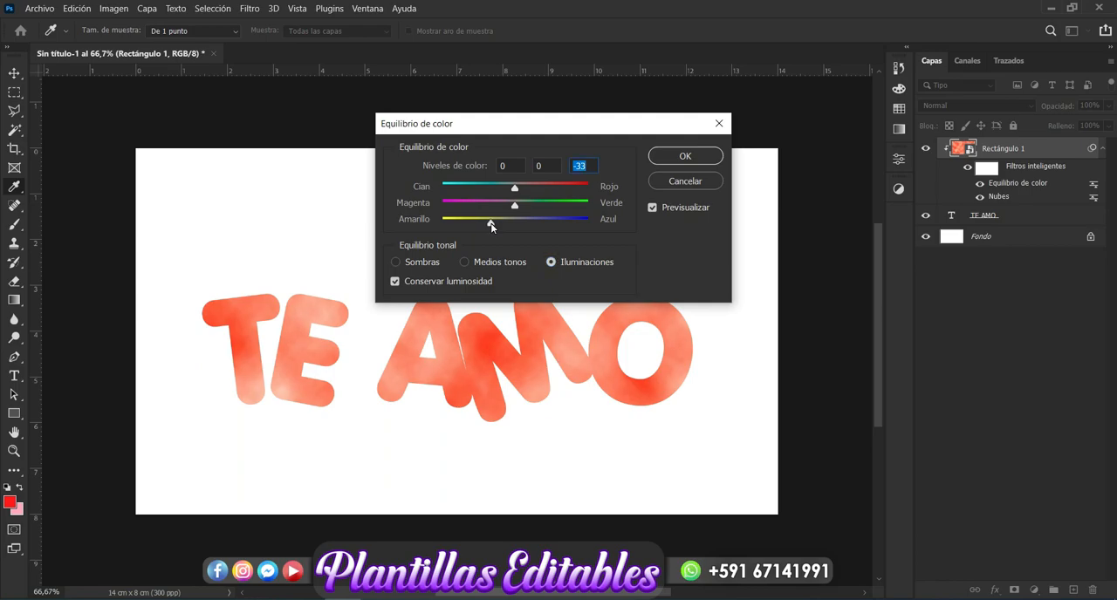
left_click_drag(491, 227, 442, 226)
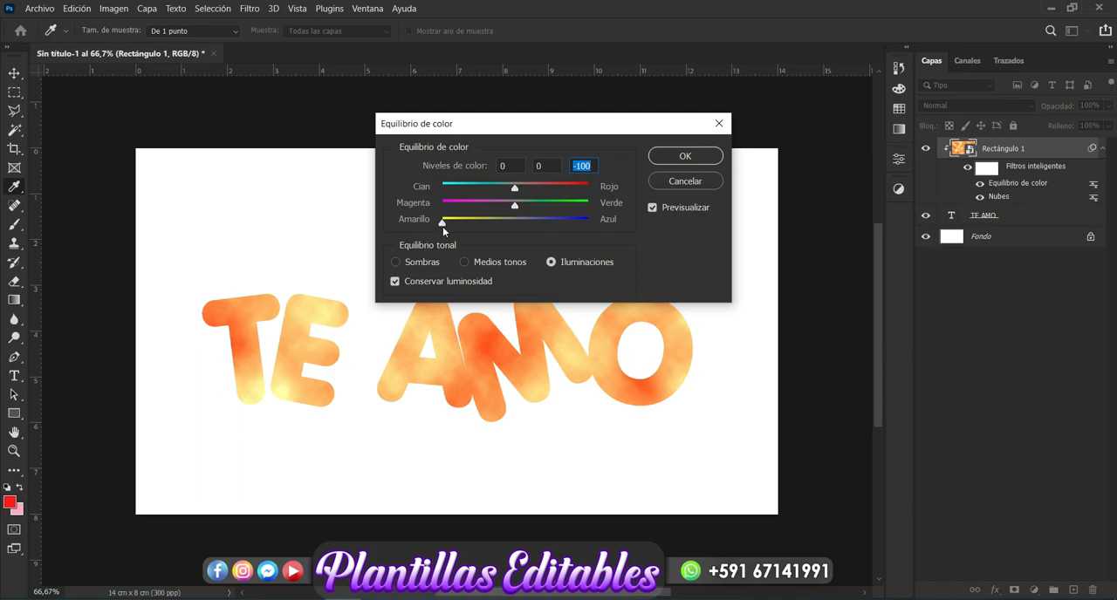
left_click_drag(443, 222, 477, 224)
left_click_drag(514, 188, 475, 225)
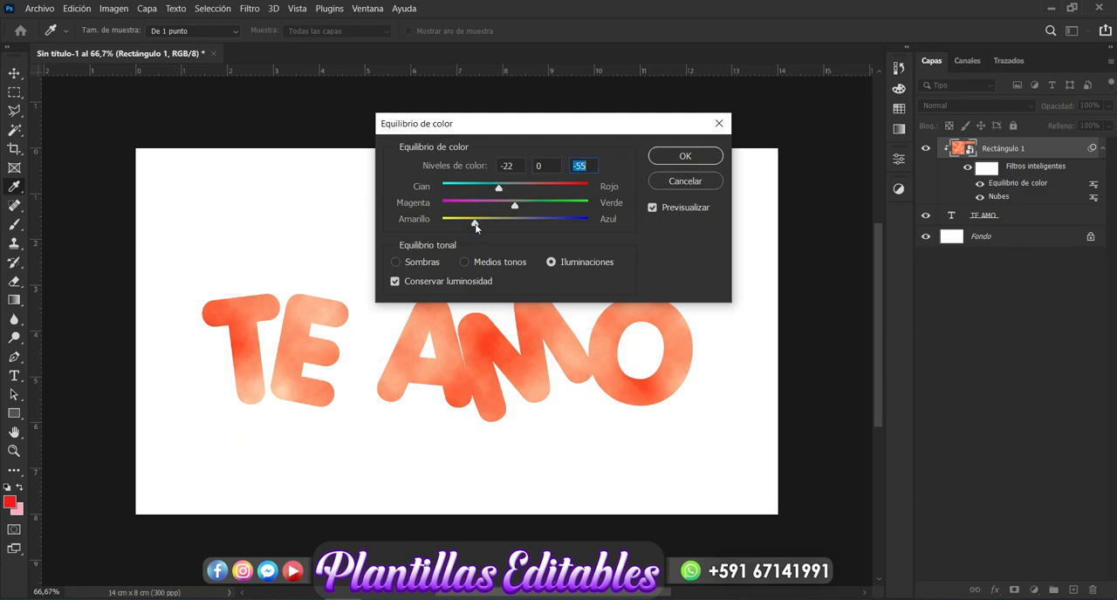
left_click_drag(494, 188, 534, 192)
left_click_drag(475, 226, 493, 228)
left_click(686, 158)
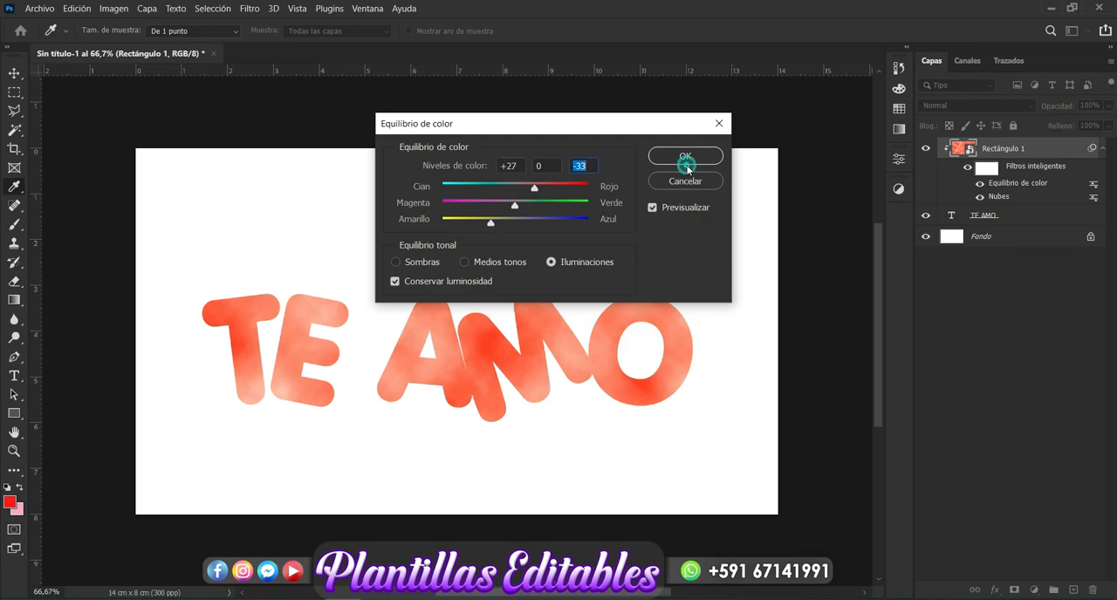
left_click(686, 158)
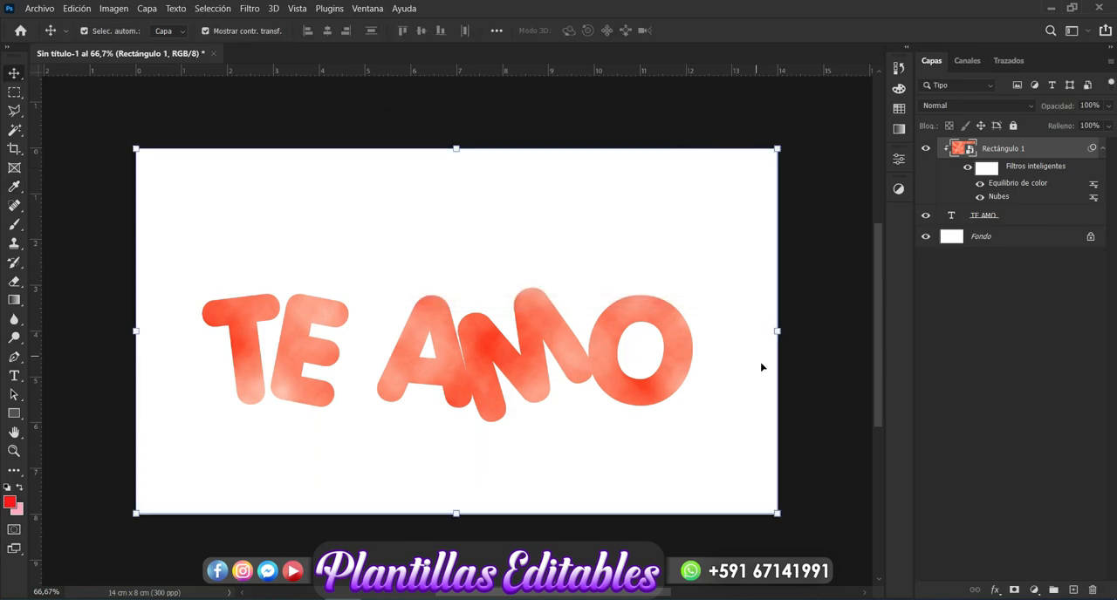
Step: Duplicate the TE AMO text layer
left_click(819, 409)
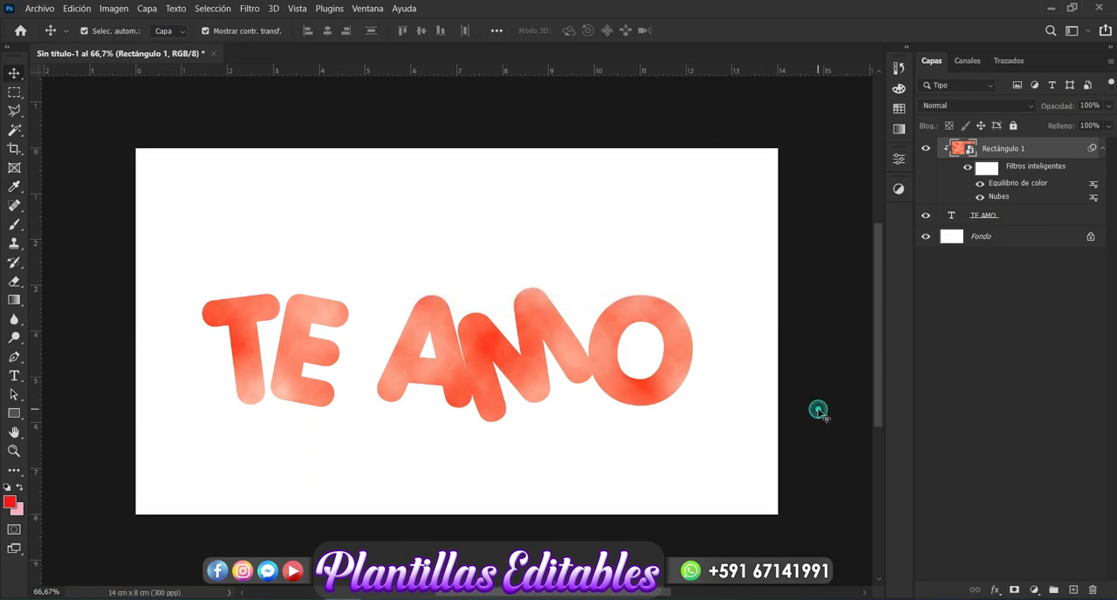
left_click(1011, 224)
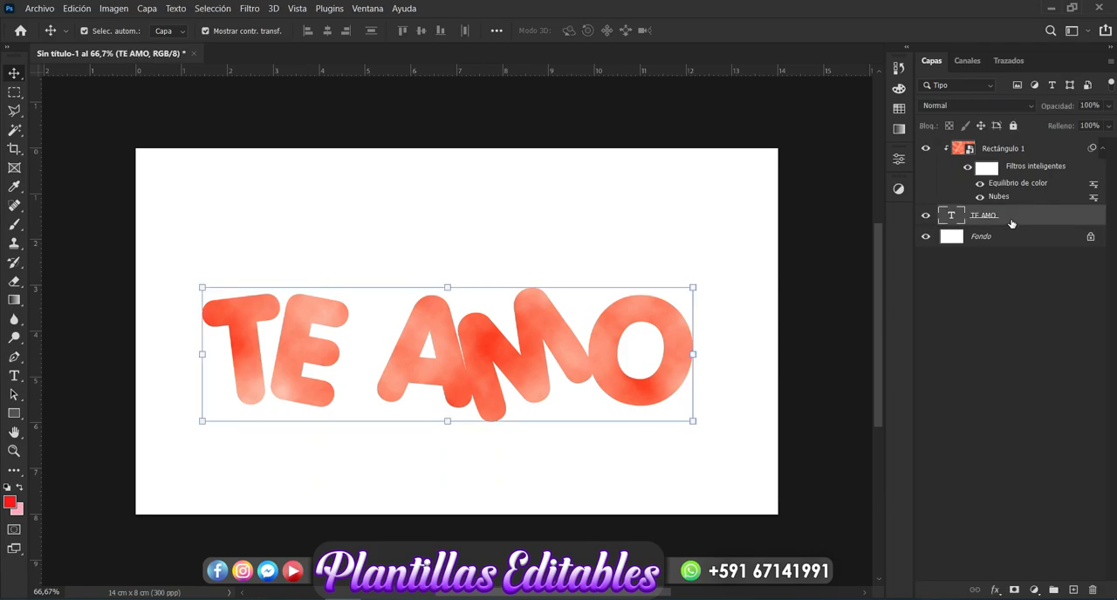
key("ctrl+j")
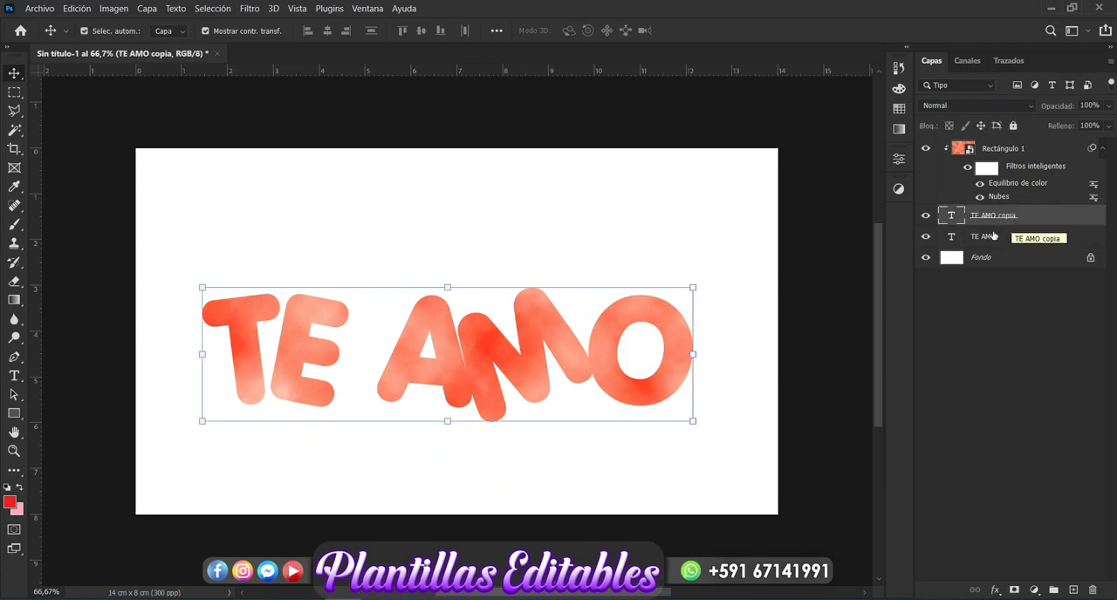
Step: Add a Gradient Overlay to the lower TE AMO text layer and set the gradient's start stop to pink f25580
left_click(991, 245)
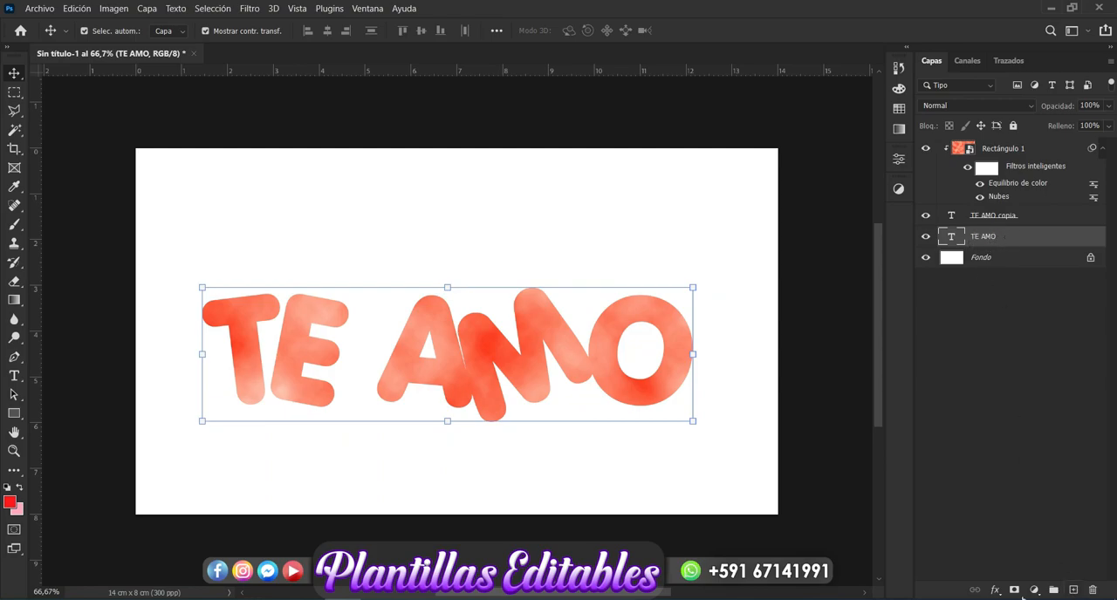
left_click(996, 590)
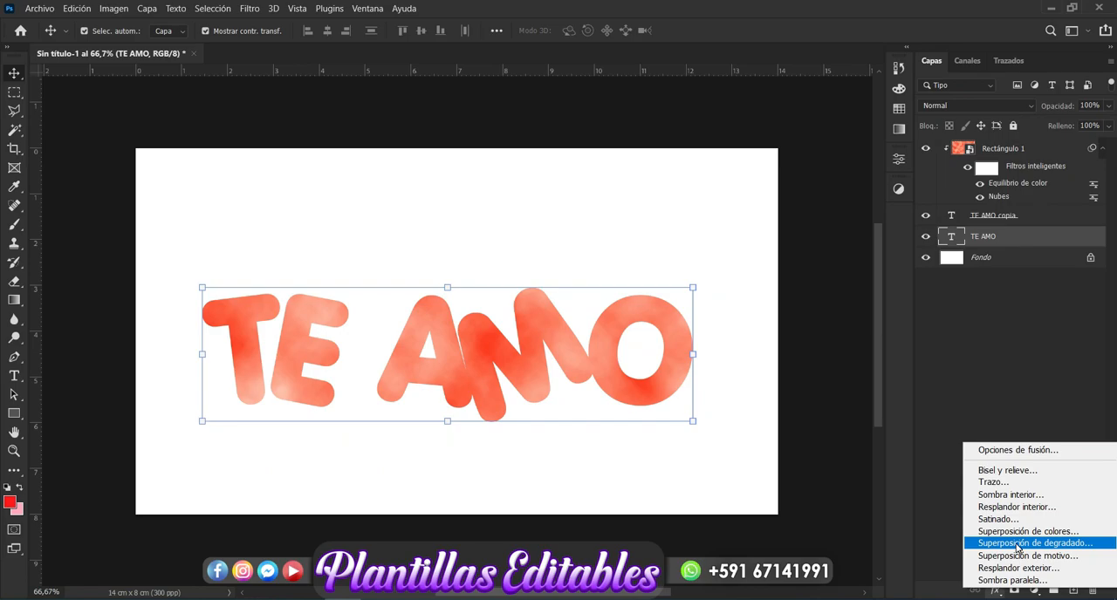
left_click(1016, 543)
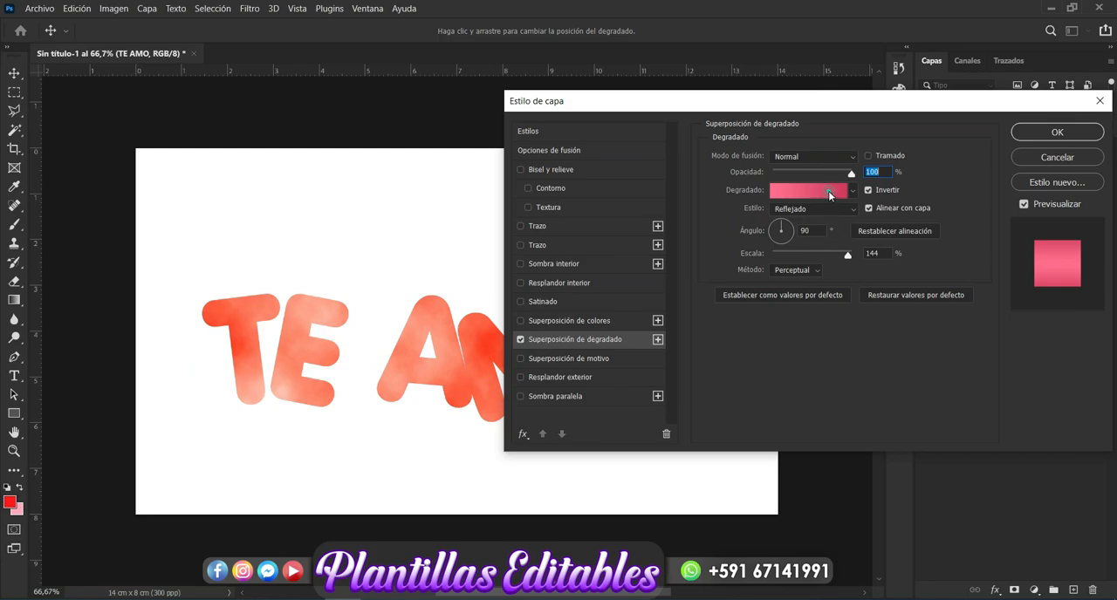
left_click(830, 192)
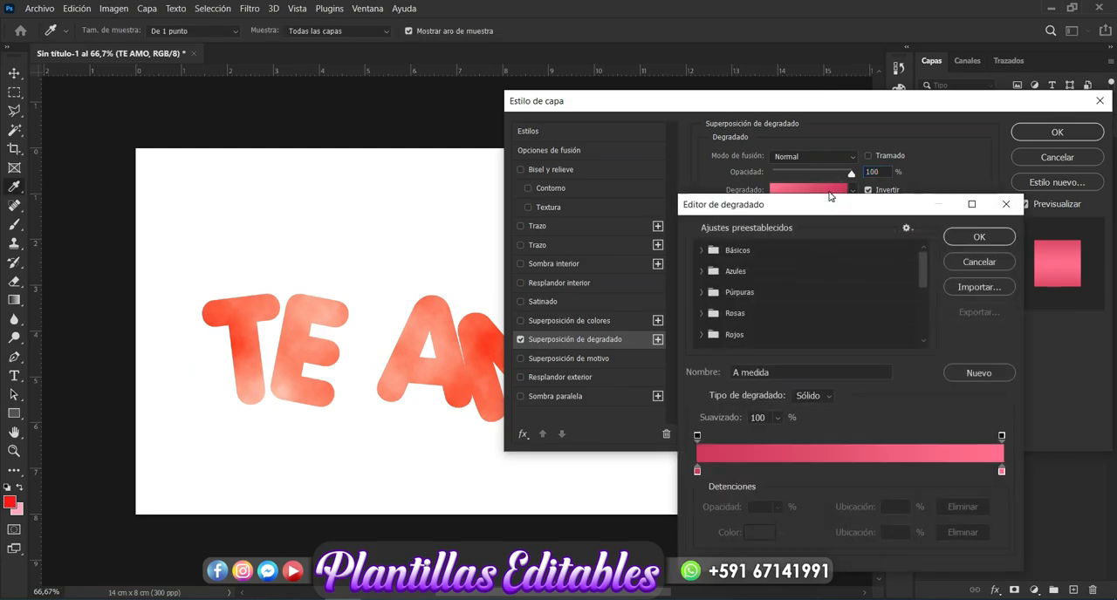
left_click(697, 469)
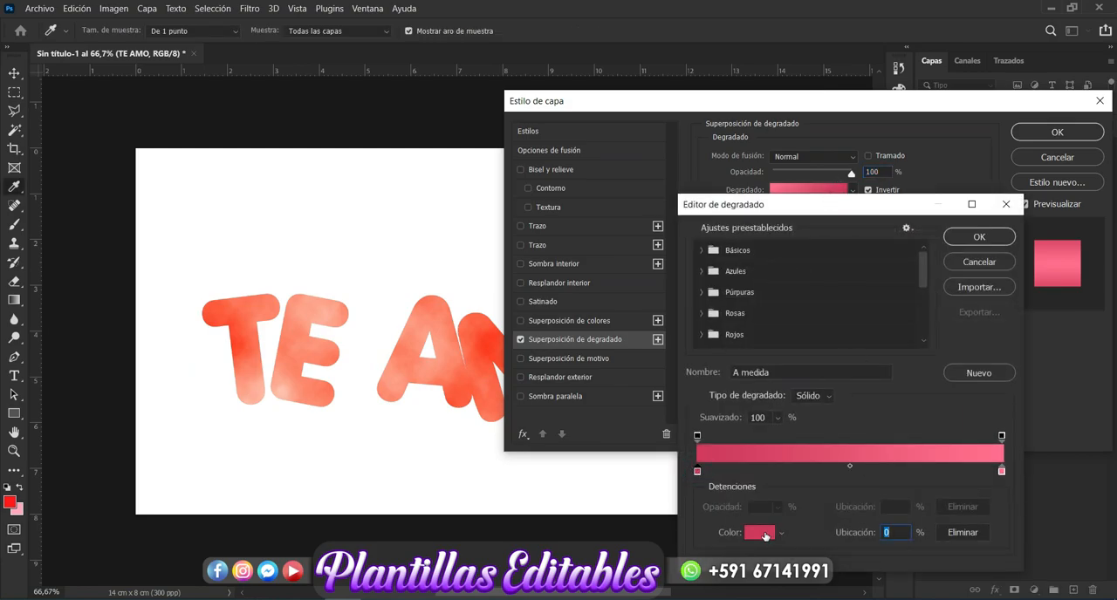
left_click(760, 533)
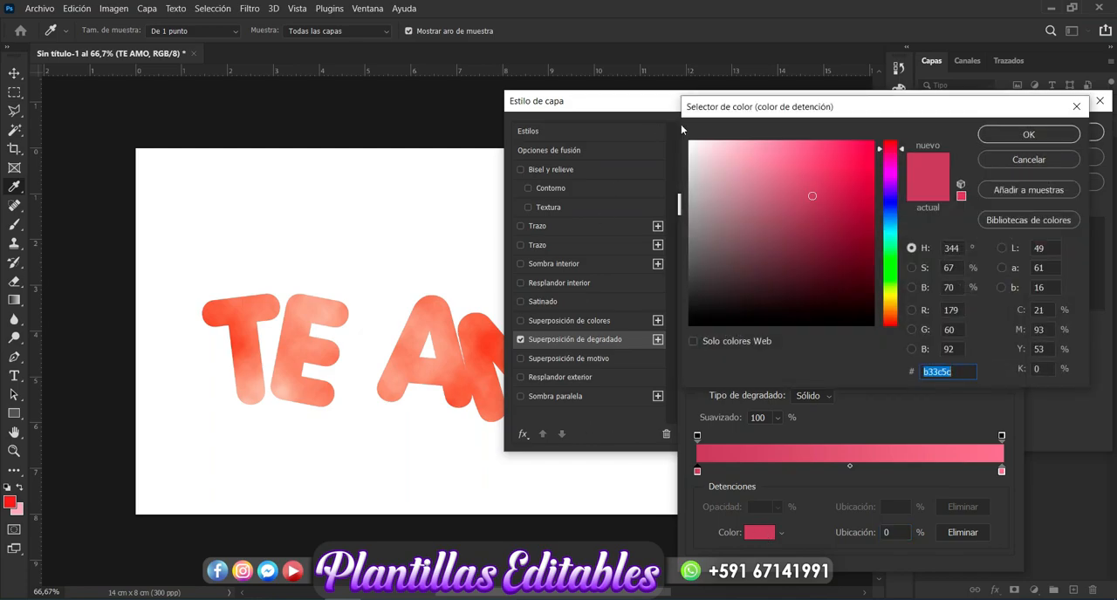
left_click(799, 146)
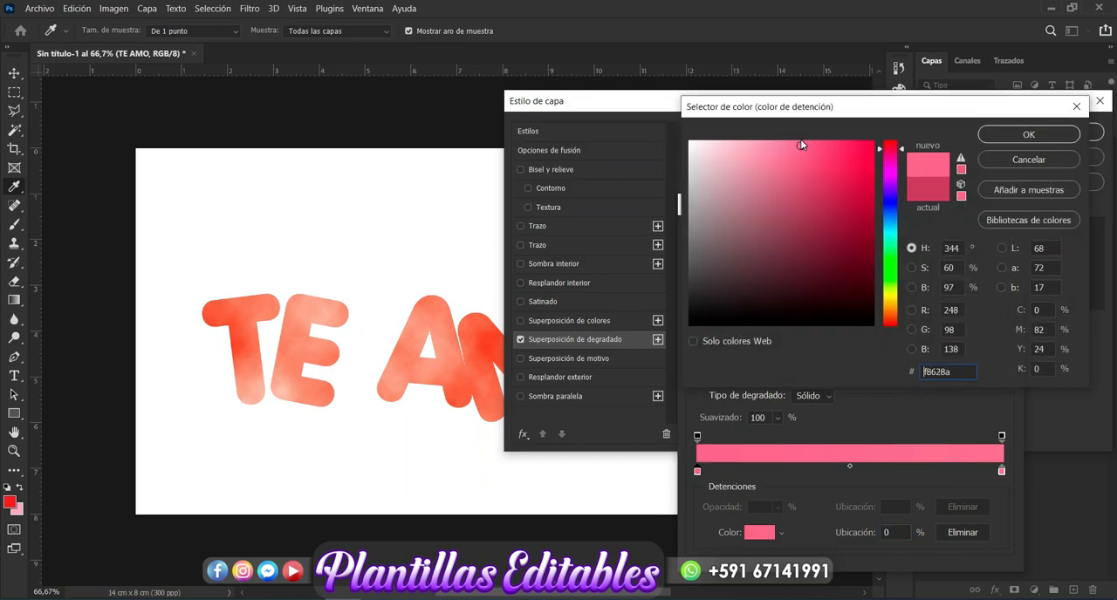
left_click(809, 150)
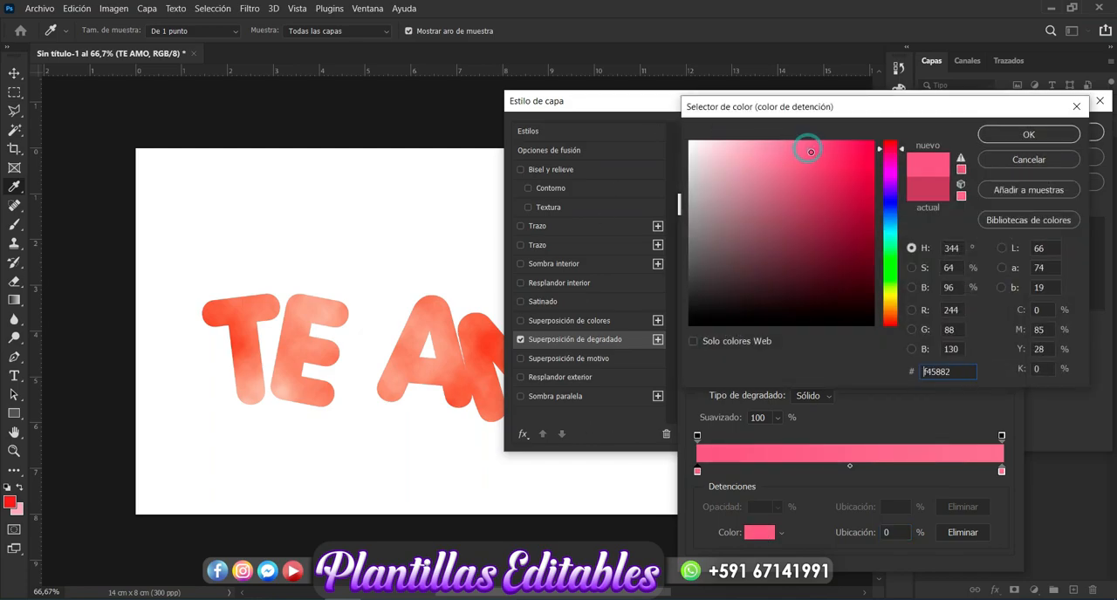
left_click(1035, 138)
Step: Set the gradient's end stop to light pink fc9ab4 and apply the overlay to the text layer
left_click(1001, 472)
left_click(756, 537)
left_click_drag(751, 197, 760, 141)
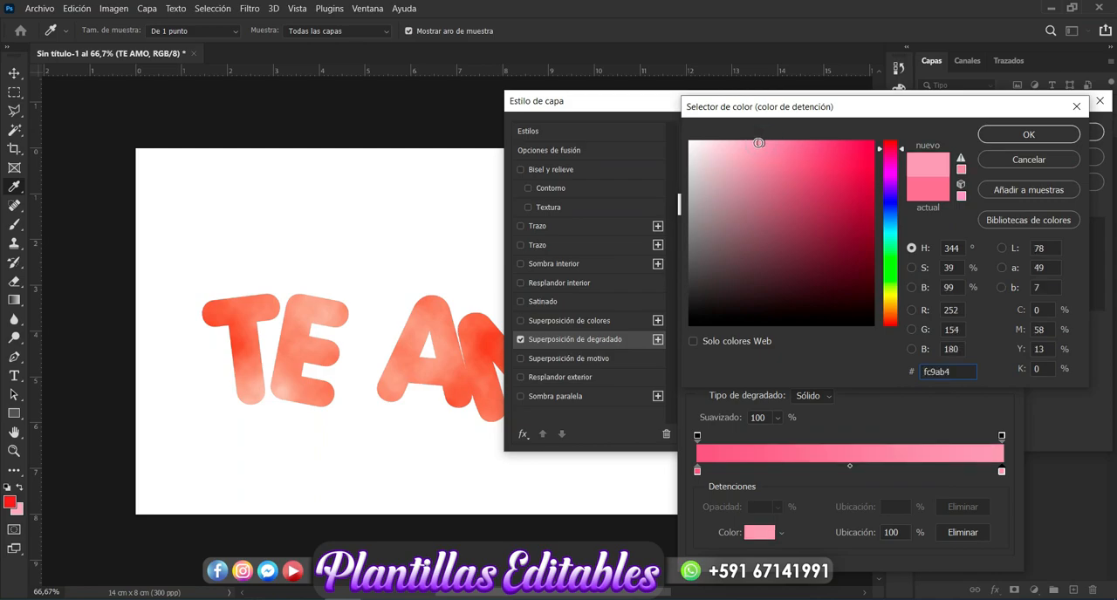
left_click(999, 139)
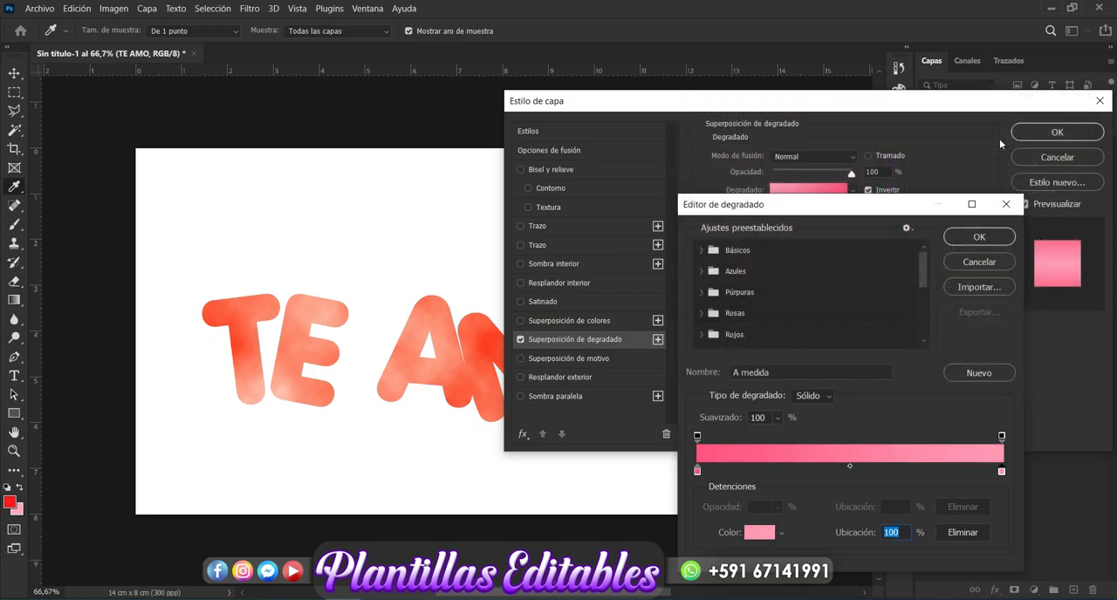
left_click(973, 239)
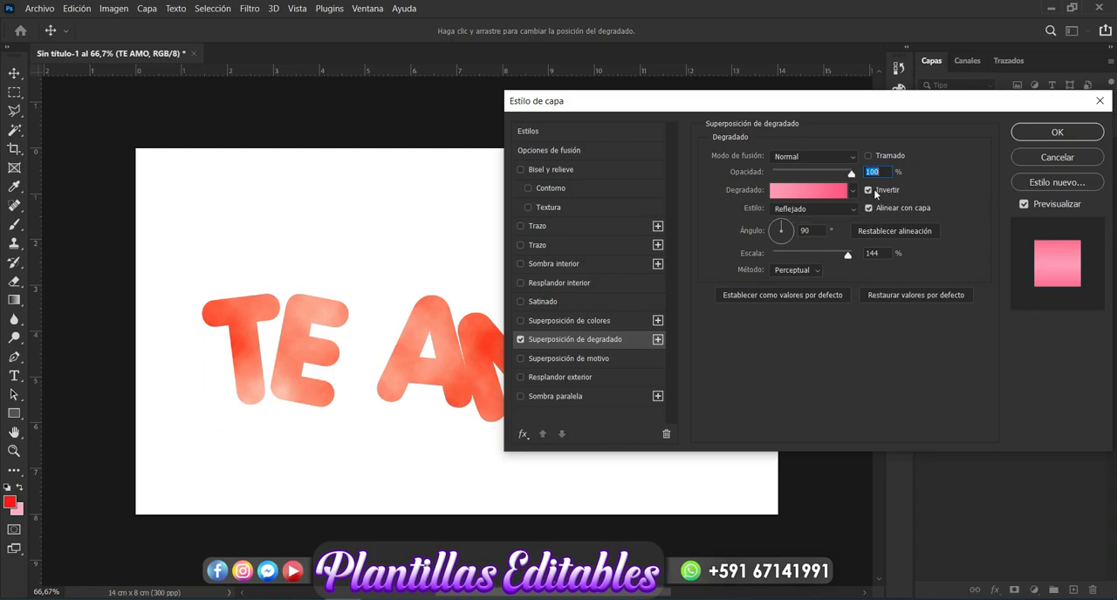
left_click(1043, 135)
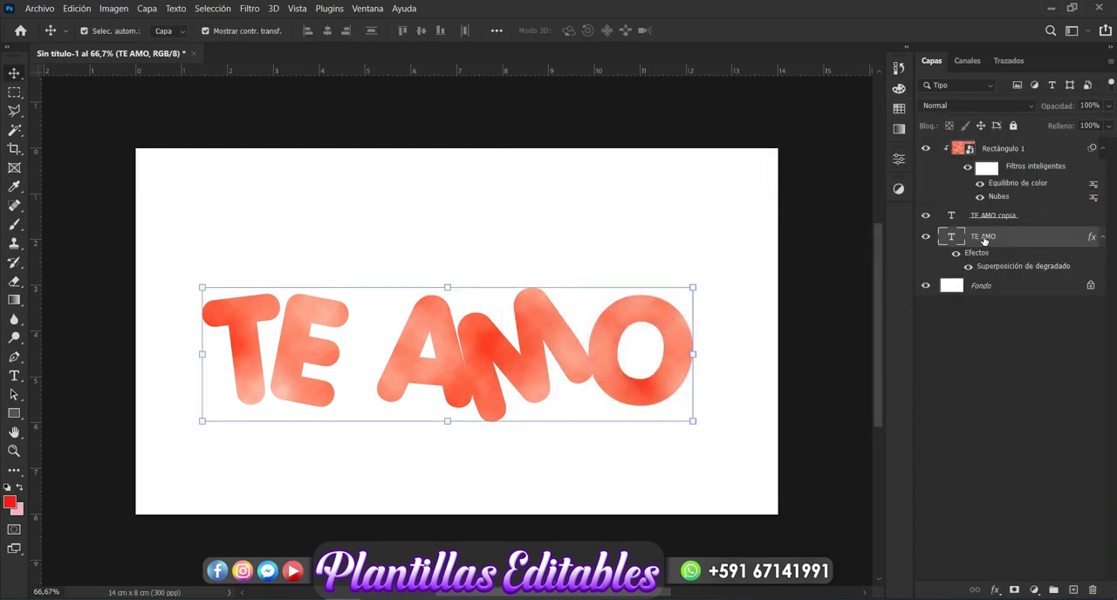
Step: Duplicate the gradient TE AMO layer 29 times, nudging successive copies slightly to the right to build a 3D extrusion
key("ctrl+j")
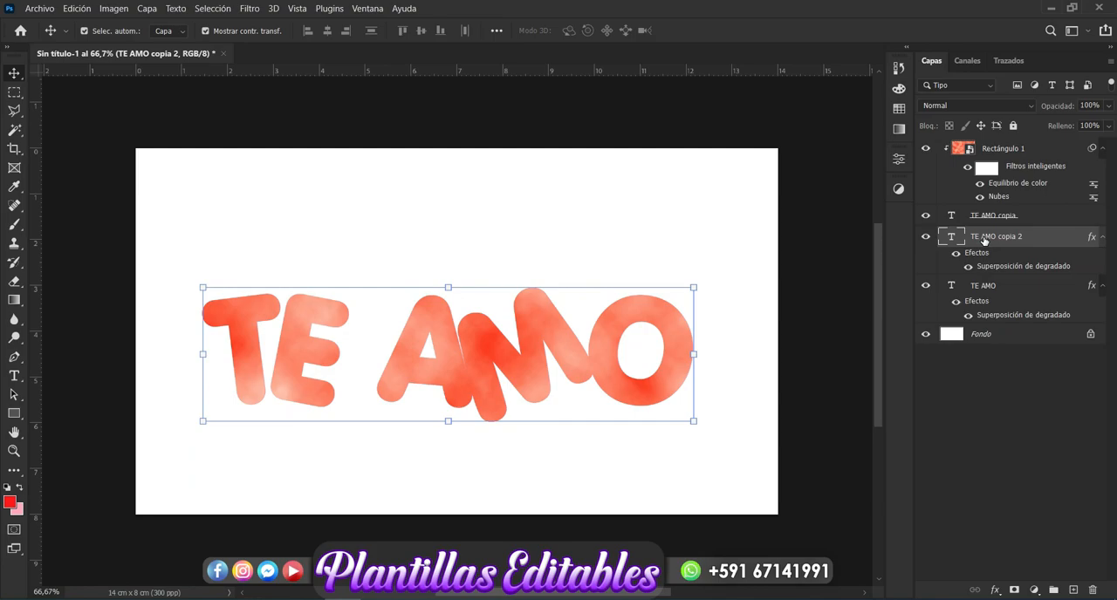
key("ctrl+j")
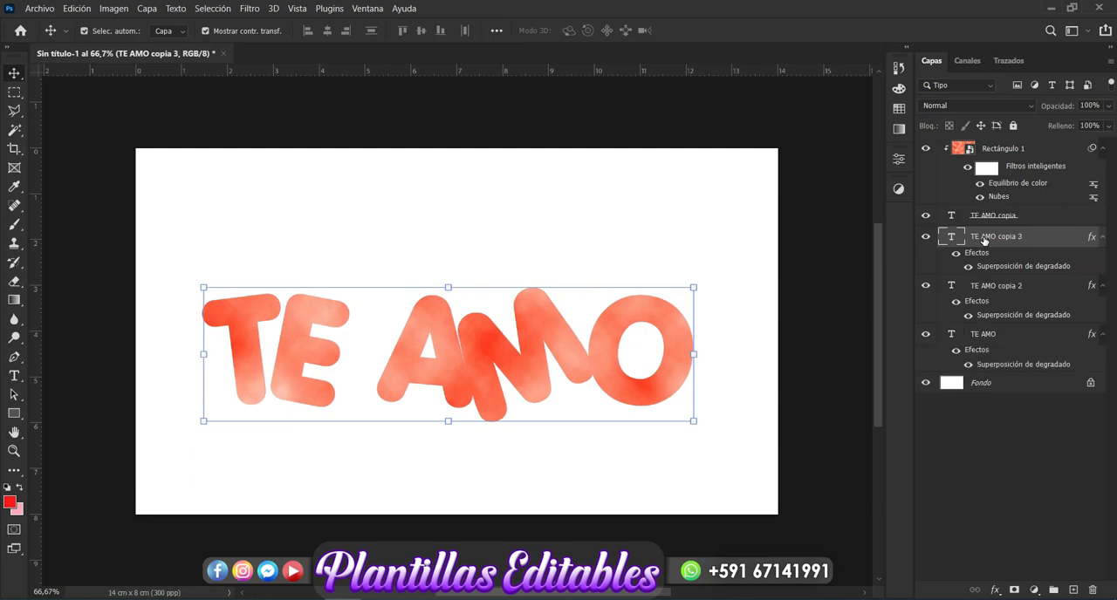
key("ctrl+j")
key("ctrl+j")
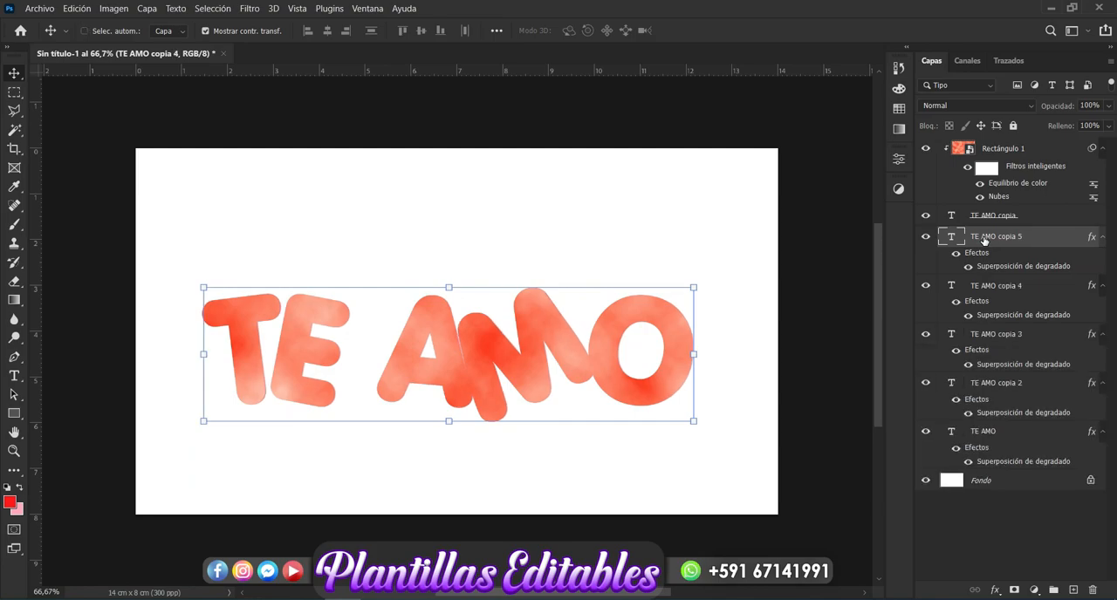
key("ctrl+j")
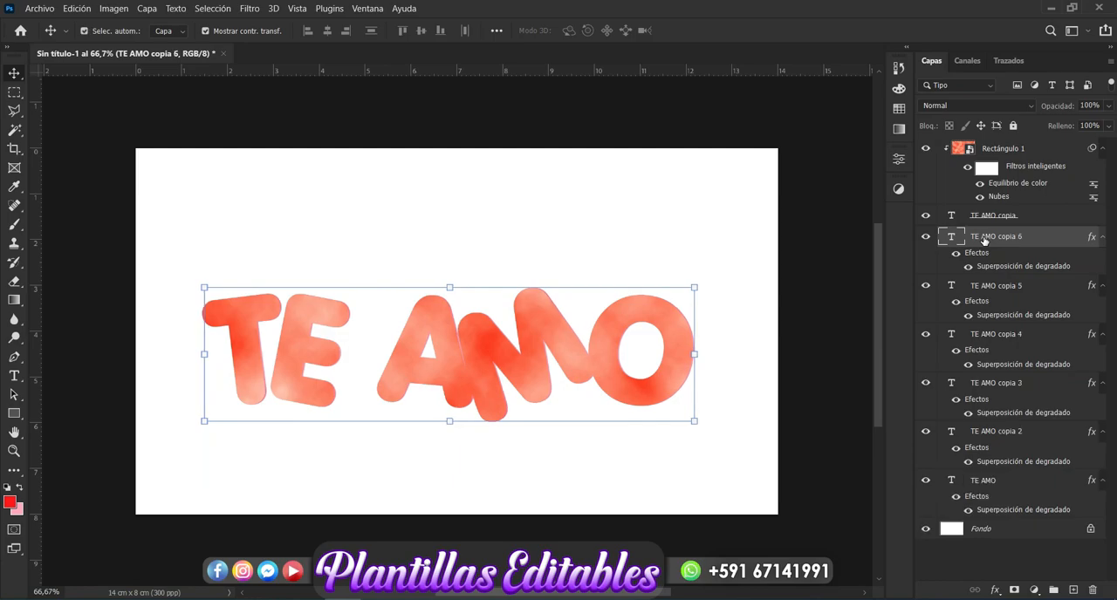
key("ctrl+j")
key("ctrl+j")
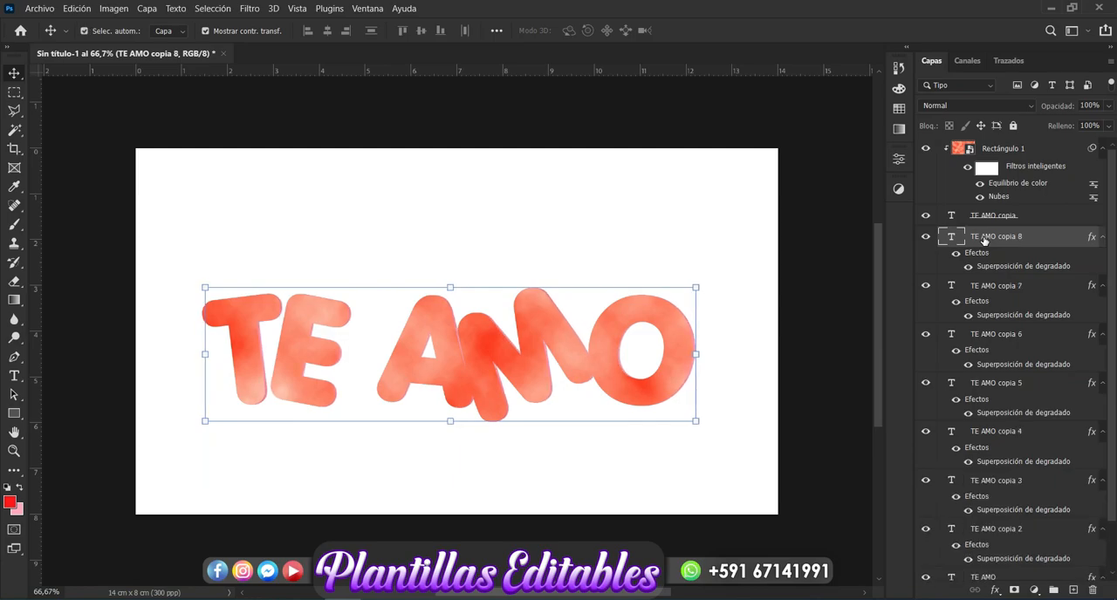
key("ctrl+j")
key("ctrl+j")
key("ctrl+j")
key("Right")
key("ctrl+j")
key("Right")
key("ctrl+j")
key("Right")
key("ctrl+j")
key("Right")
key("ctrl+j")
key("Right")
key("ctrl+j")
key("Right")
key("ctrl+j")
key("Right")
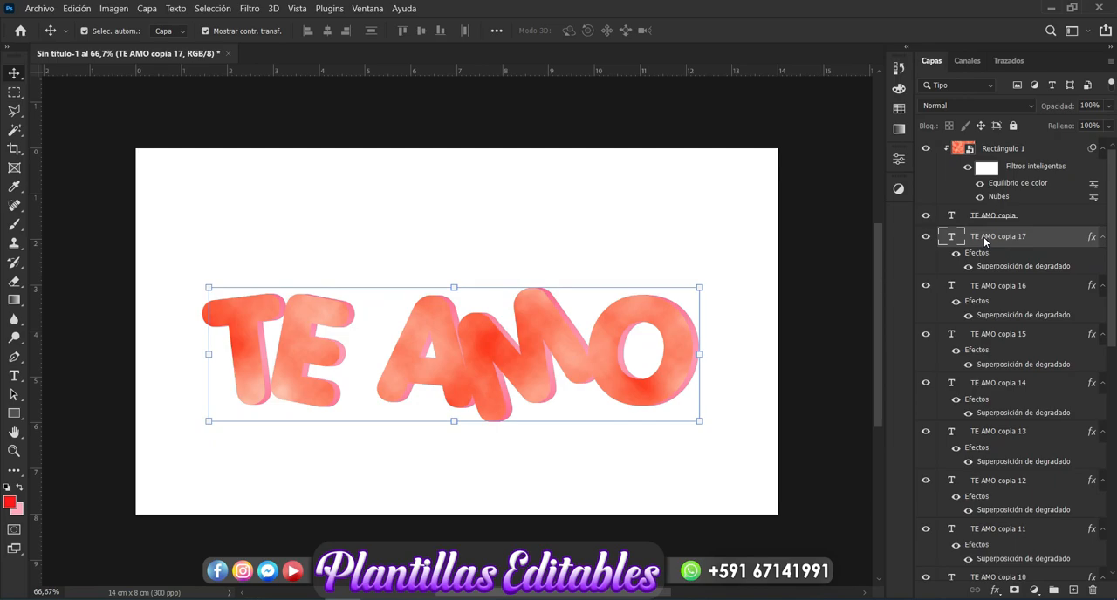
key("ctrl+j")
key("Right")
key("ctrl+j")
key("ctrl+j")
key("Right")
key("ctrl+j")
key("Right")
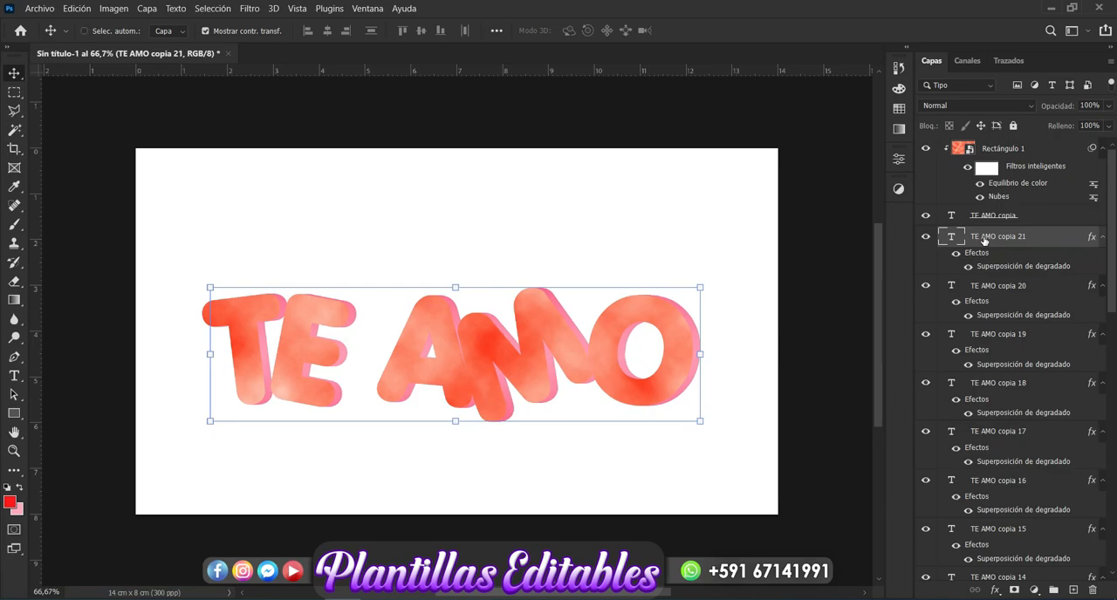
key("Right")
key("ctrl+j")
key("Right")
key("ctrl+j")
key("Right")
key("Right")
key("ctrl+j")
key("Right")
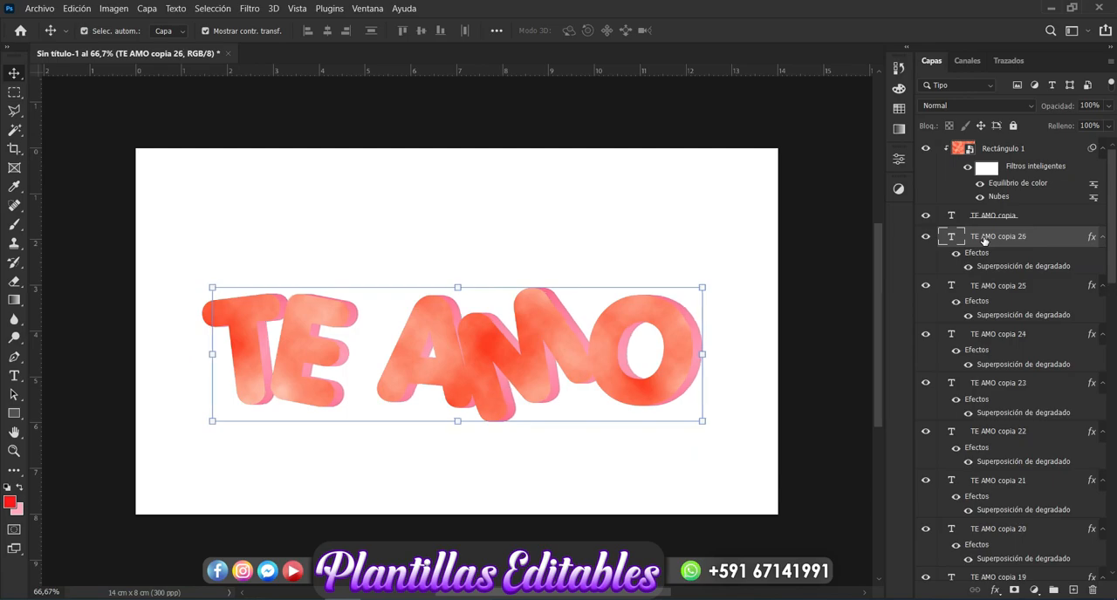
key("Right")
key("Right")
key("ctrl+j")
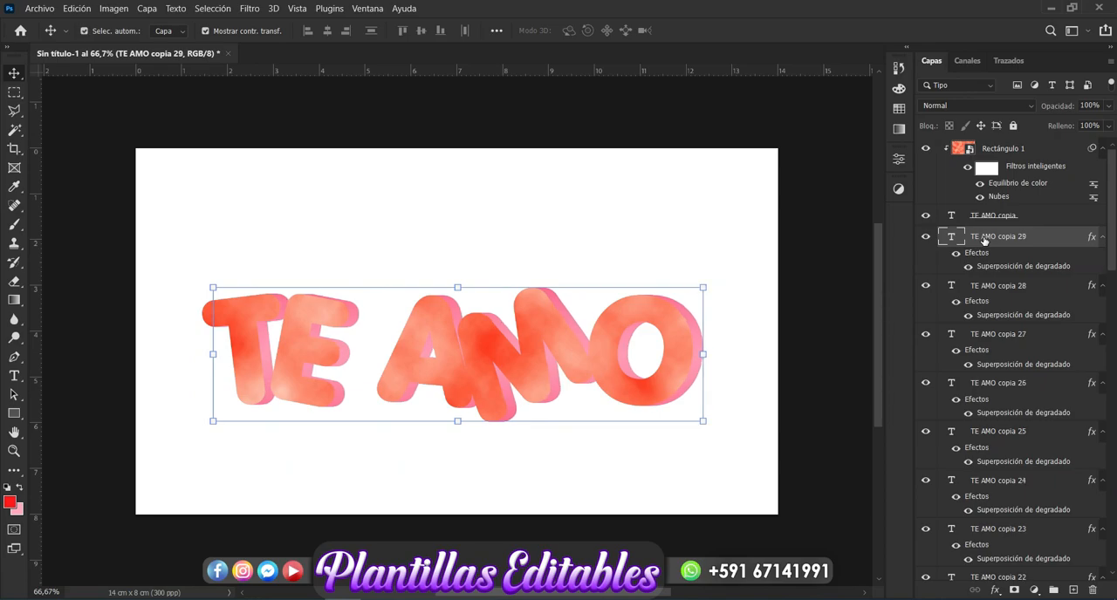
key("Right")
key("ctrl+j")
Step: Group all the gradient TE AMO layers, from the newest copy down to the original just above the background
left_click_drag(1113, 243, 2, 571)
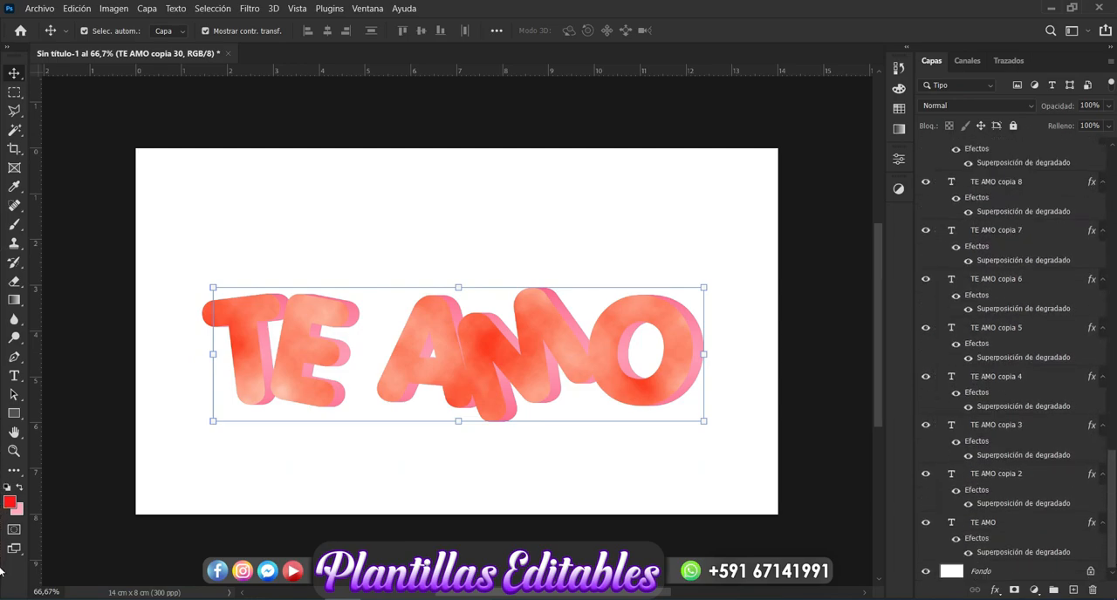
left_click(1005, 530, "shift")
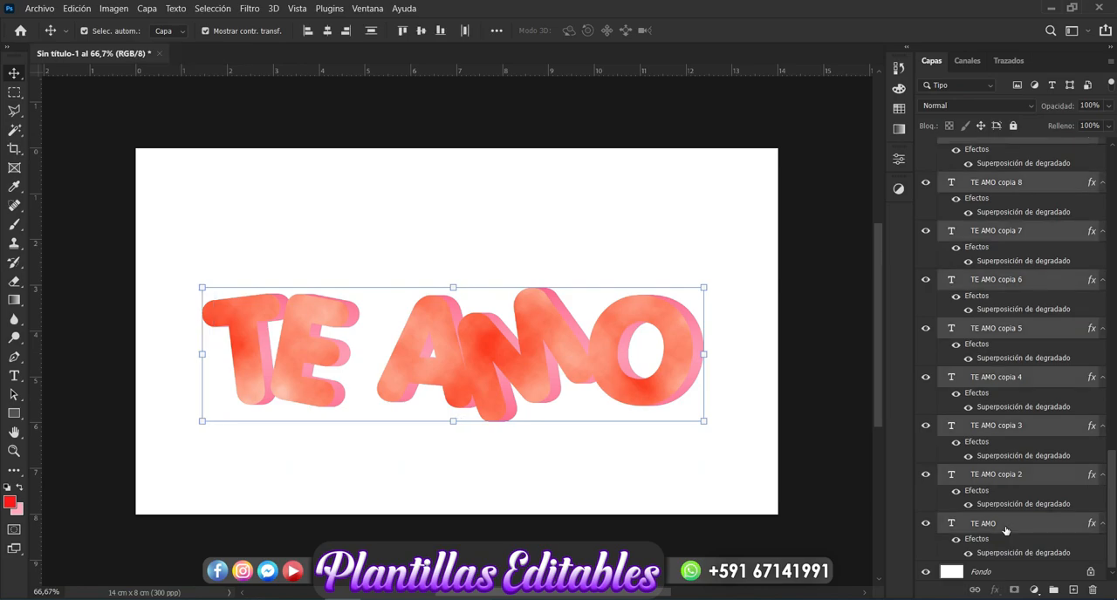
key("ctrl+g")
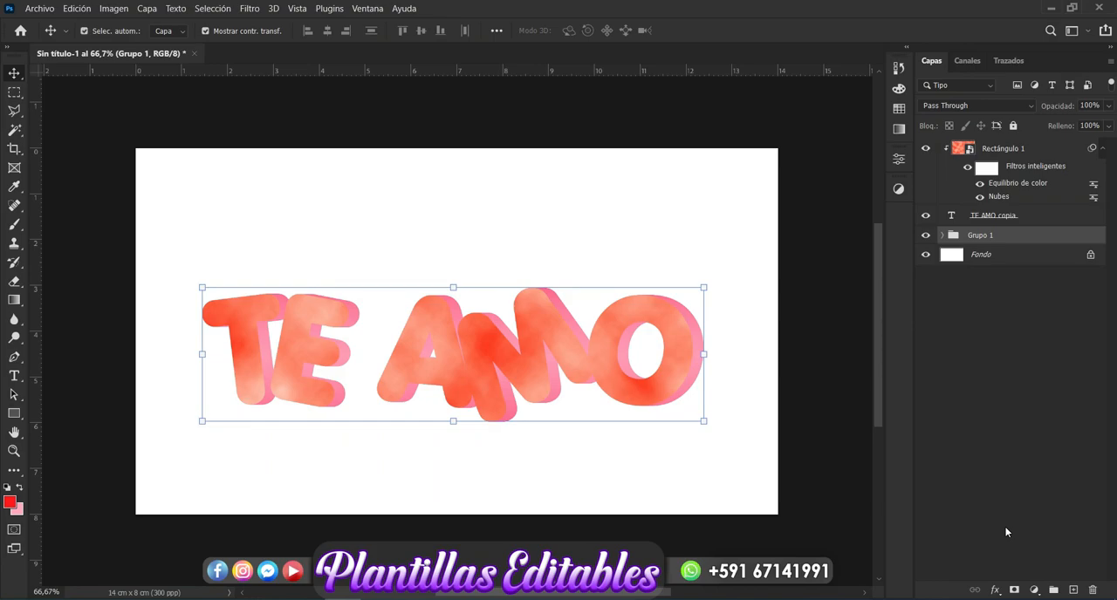
Step: Add a Gradient Overlay to the group of extrusion layers and set the gradient's start stop to red f25555
left_click(996, 590)
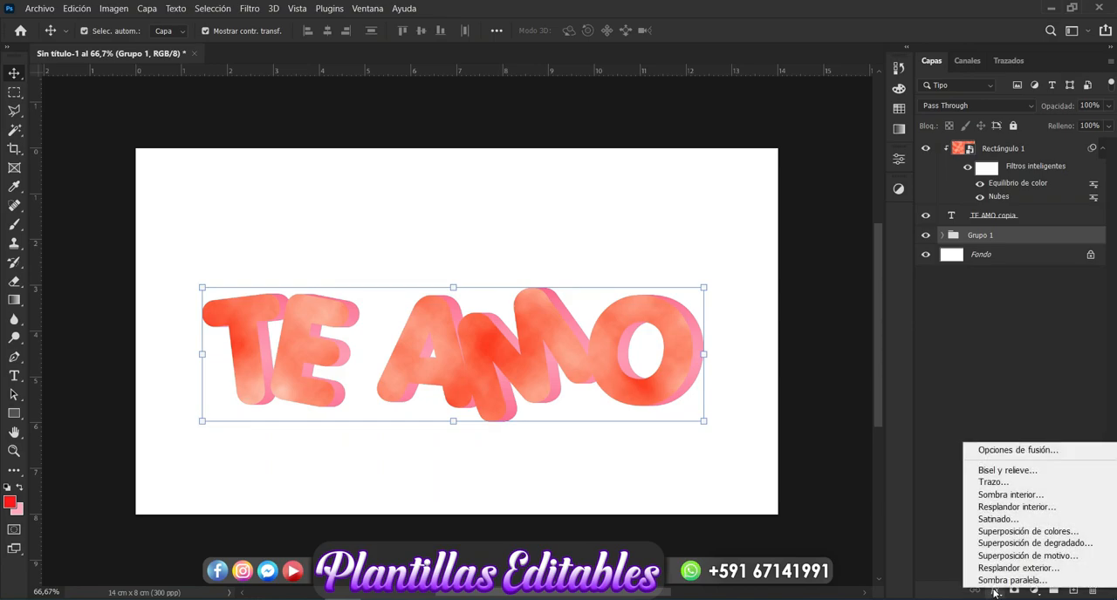
left_click(1010, 544)
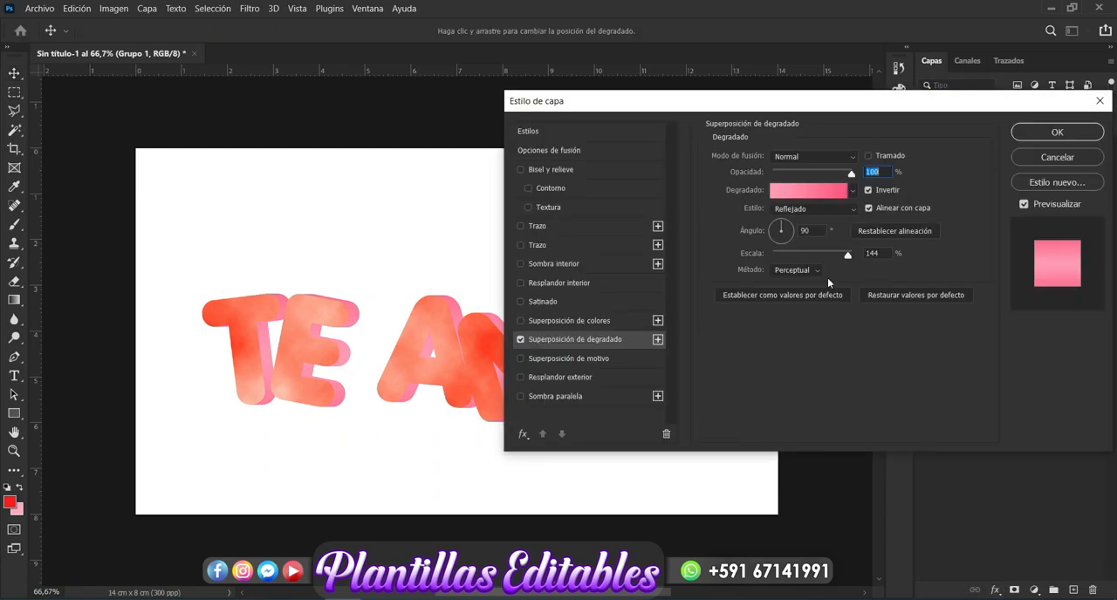
left_click_drag(782, 111, 853, 103)
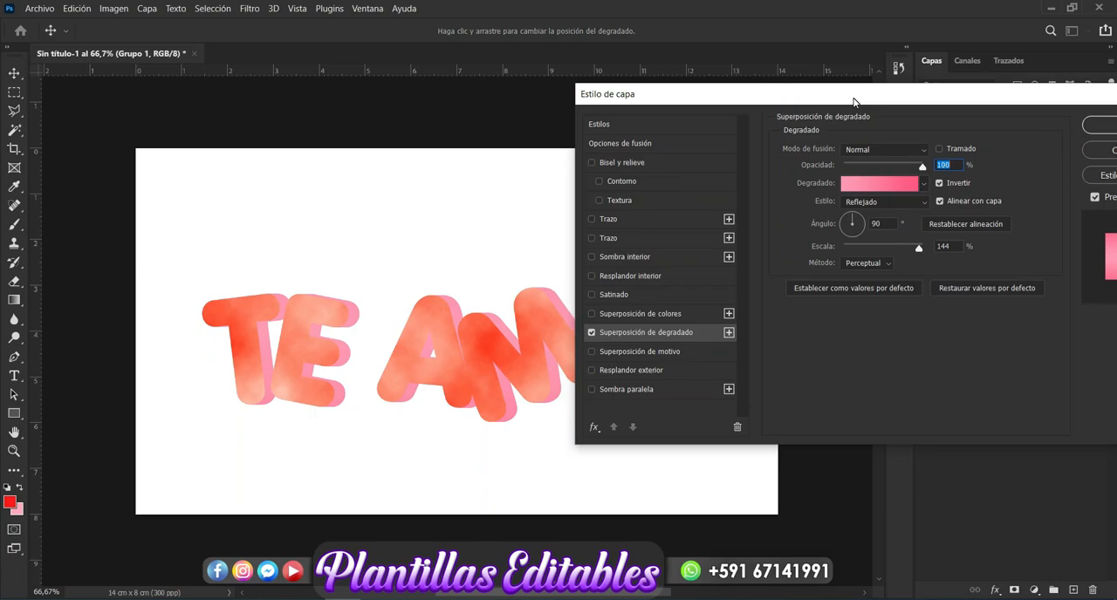
left_click(890, 185)
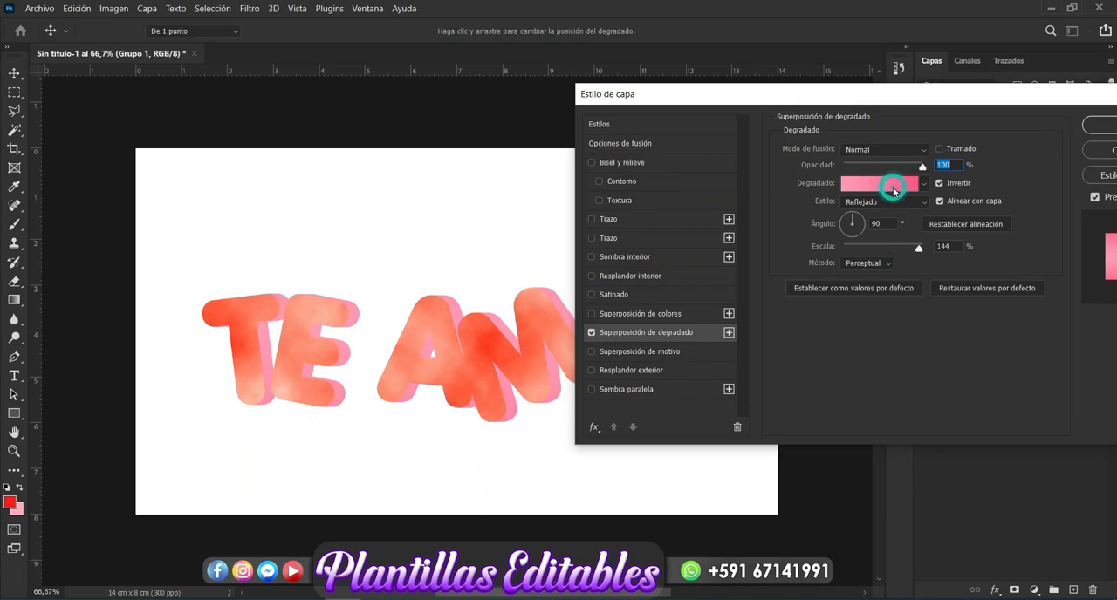
left_click(696, 471)
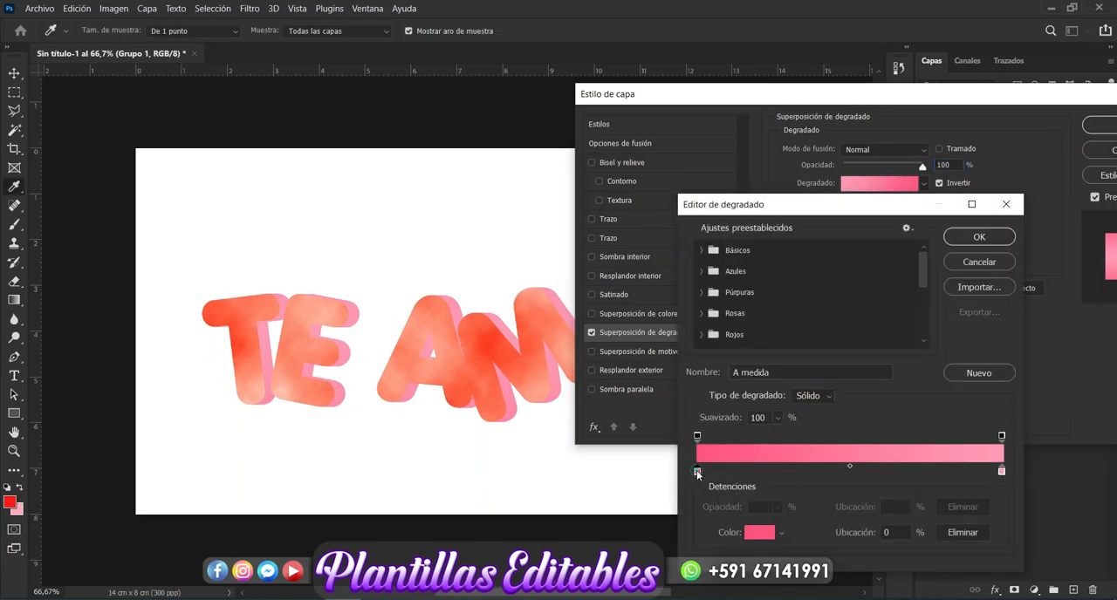
left_click(756, 531)
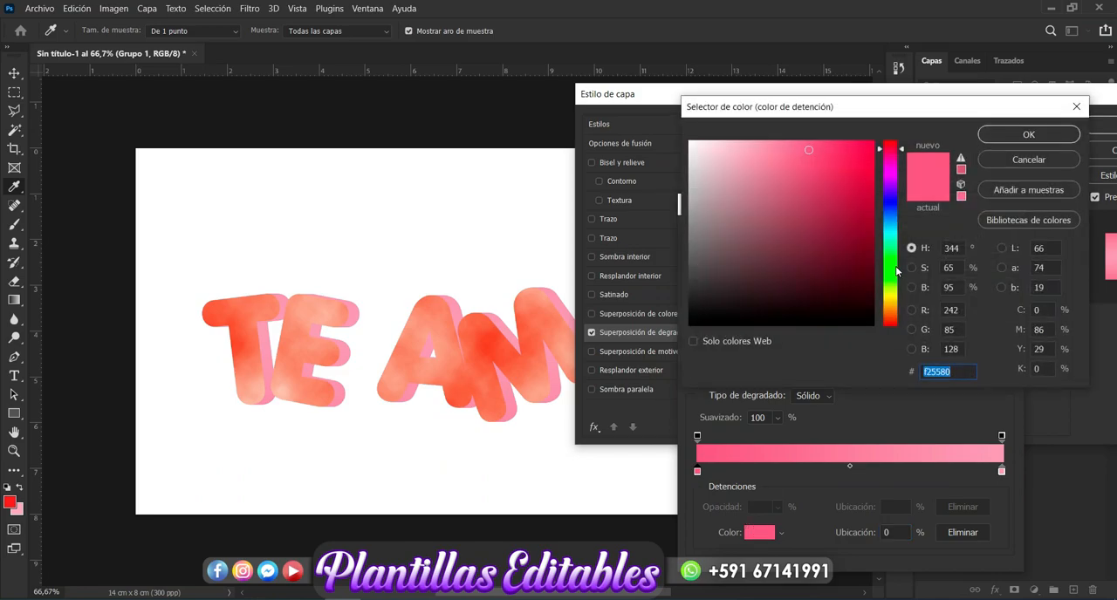
left_click(891, 148)
left_click(890, 146)
left_click_drag(890, 144, 890, 118)
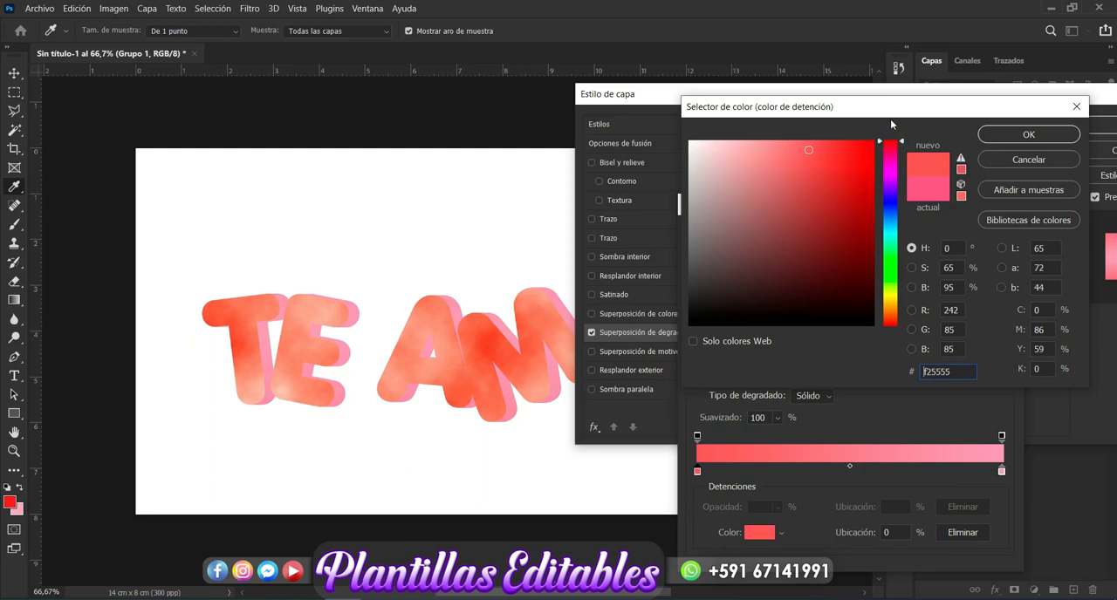
left_click(1026, 136)
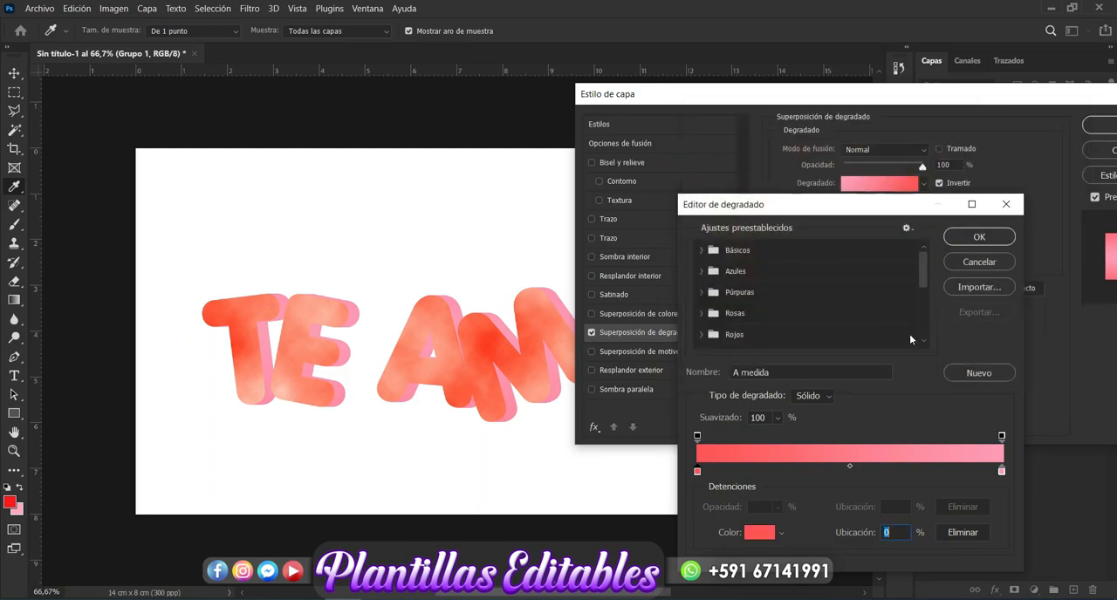
left_click(981, 237)
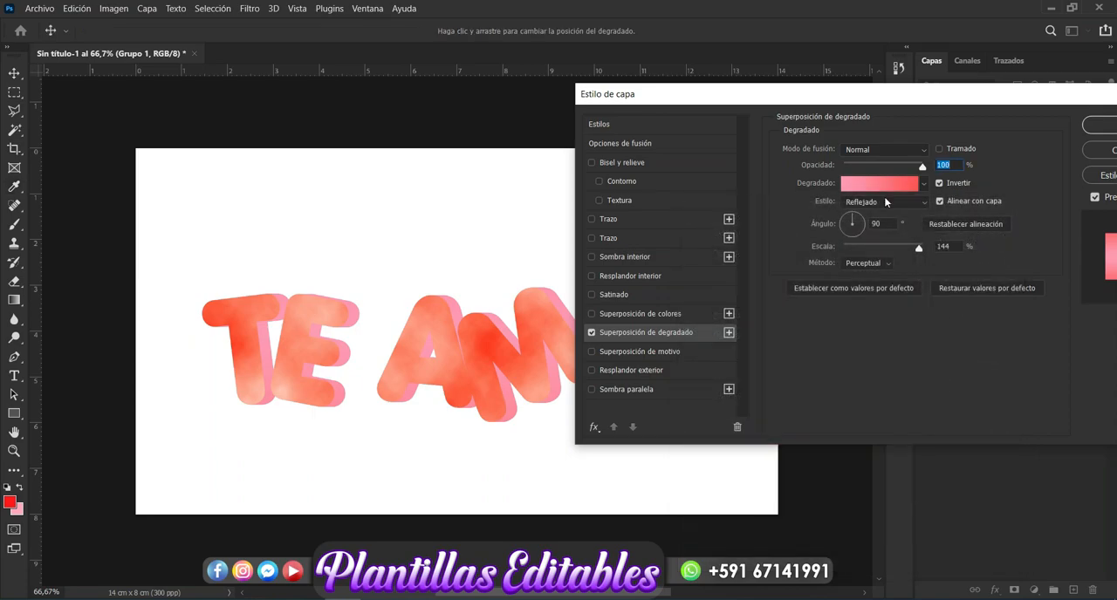
Step: Set the end stop of the extrusion group's overlay gradient to light pink fcb7b7
left_click(880, 183)
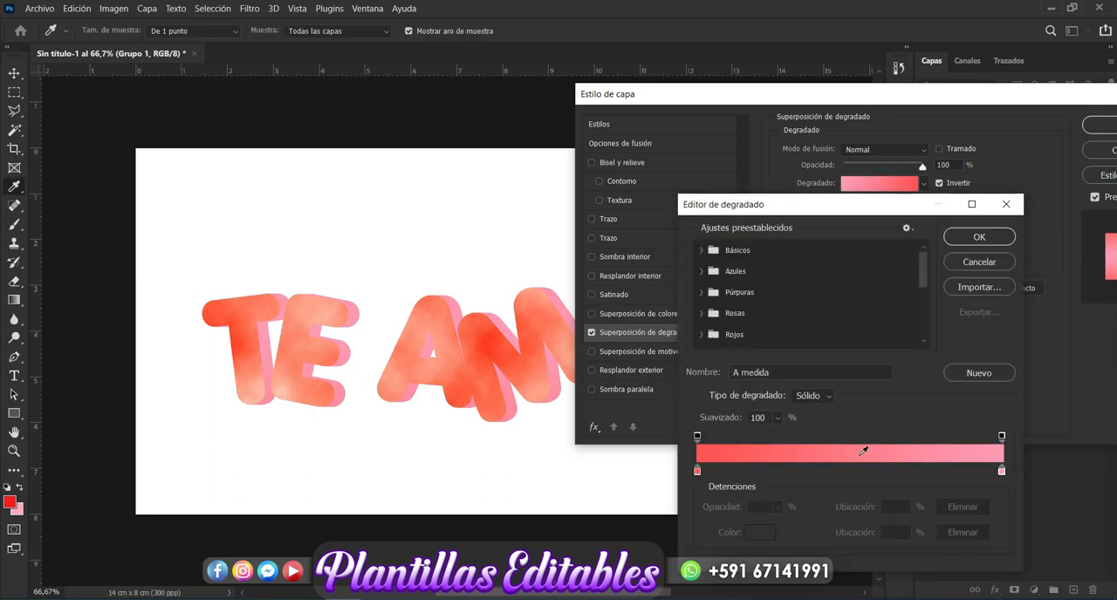
left_click(1002, 471)
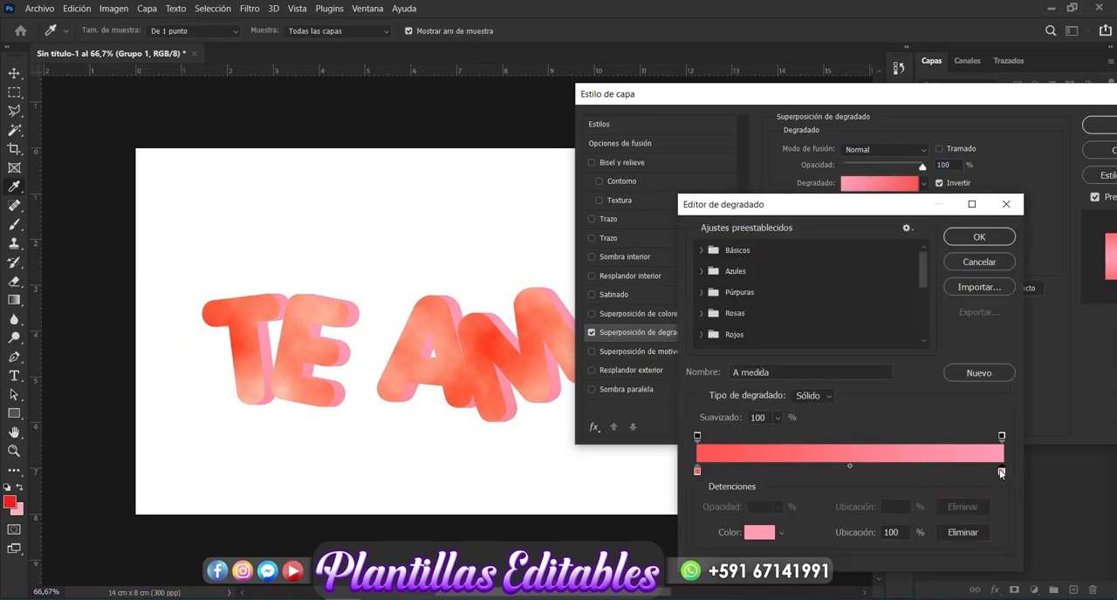
left_click(759, 534)
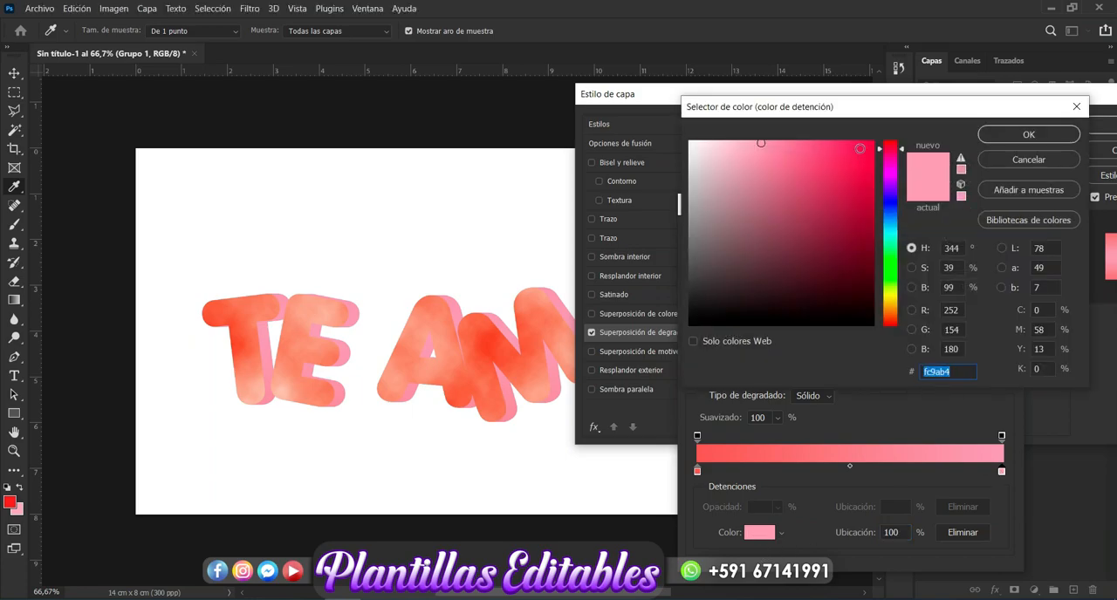
left_click_drag(898, 149, 902, 120)
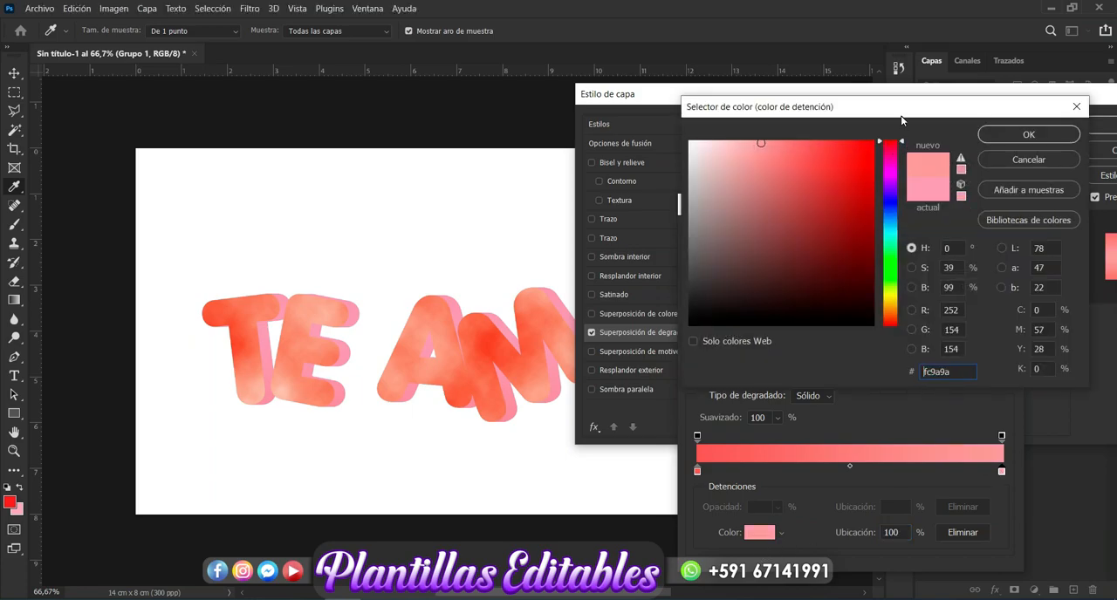
left_click_drag(764, 143, 769, 141)
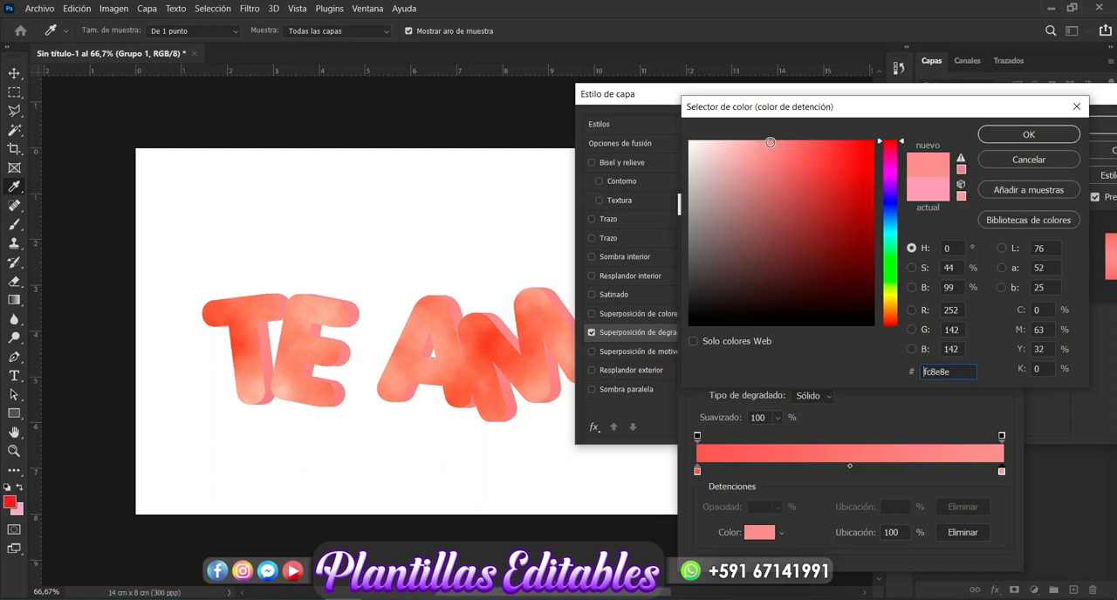
left_click(766, 141)
left_click(747, 143)
left_click(739, 142)
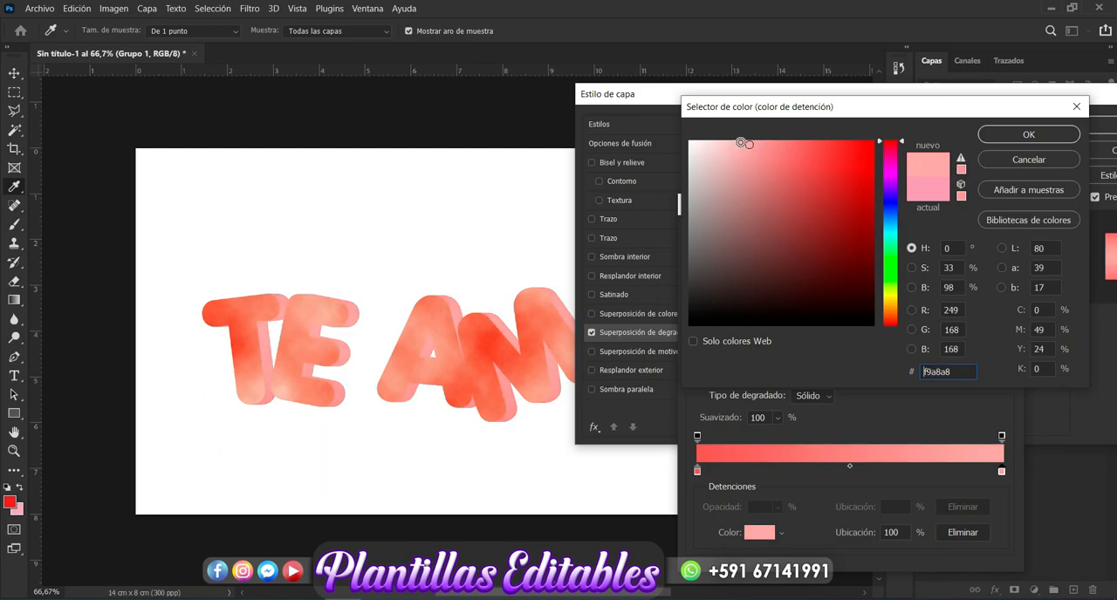
left_click(1026, 134)
Step: Set the overlay gradient's start stop to dark red b54242 and apply the overlay to the extrusion group
left_click(697, 474)
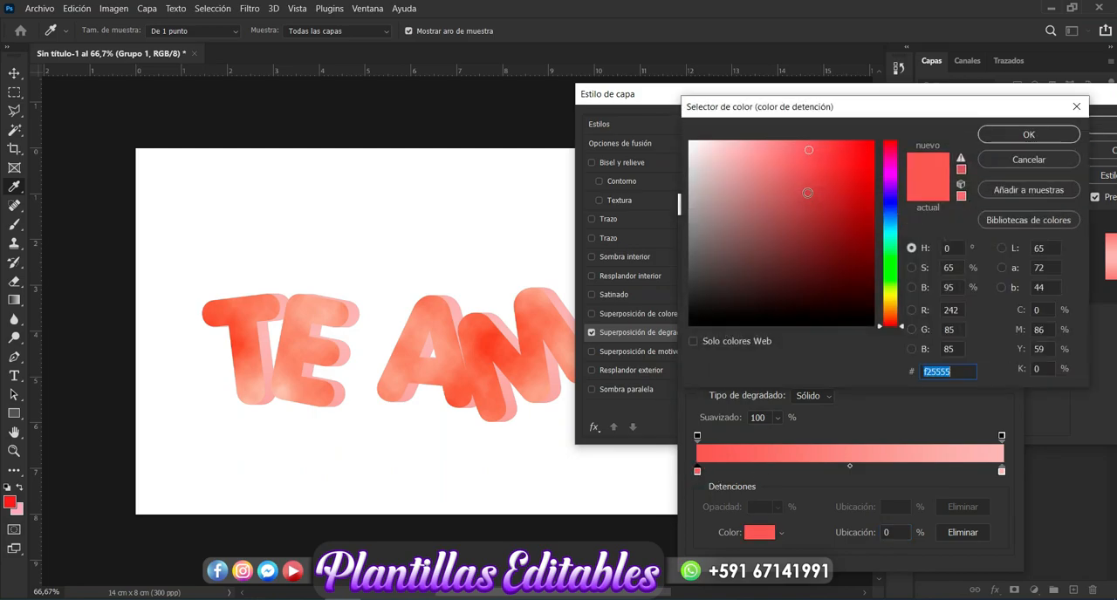
left_click(805, 171)
left_click_drag(806, 182, 807, 194)
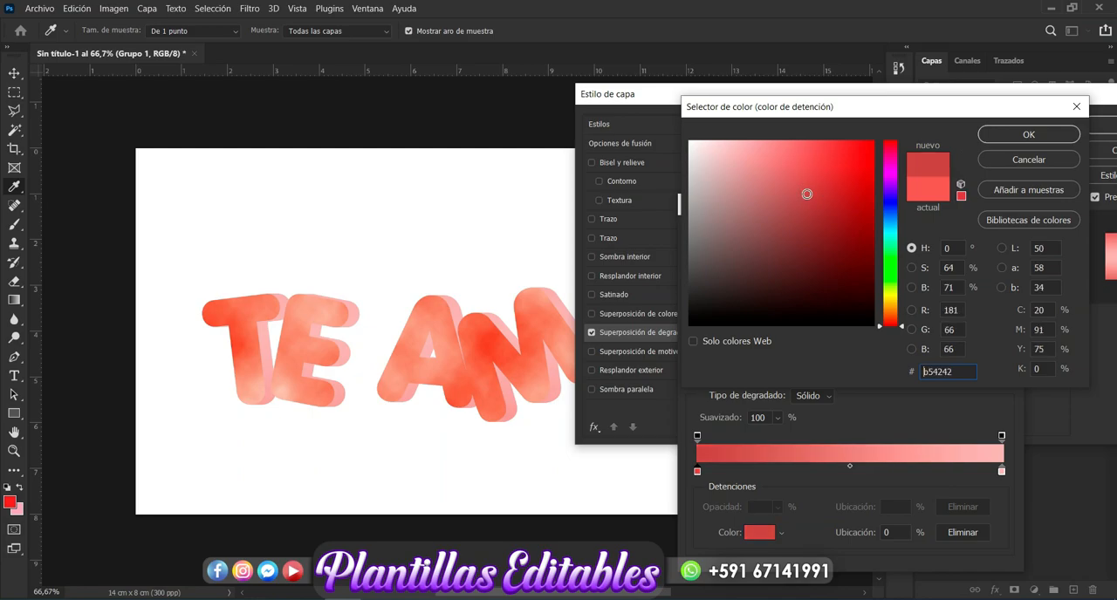
left_click(1012, 136)
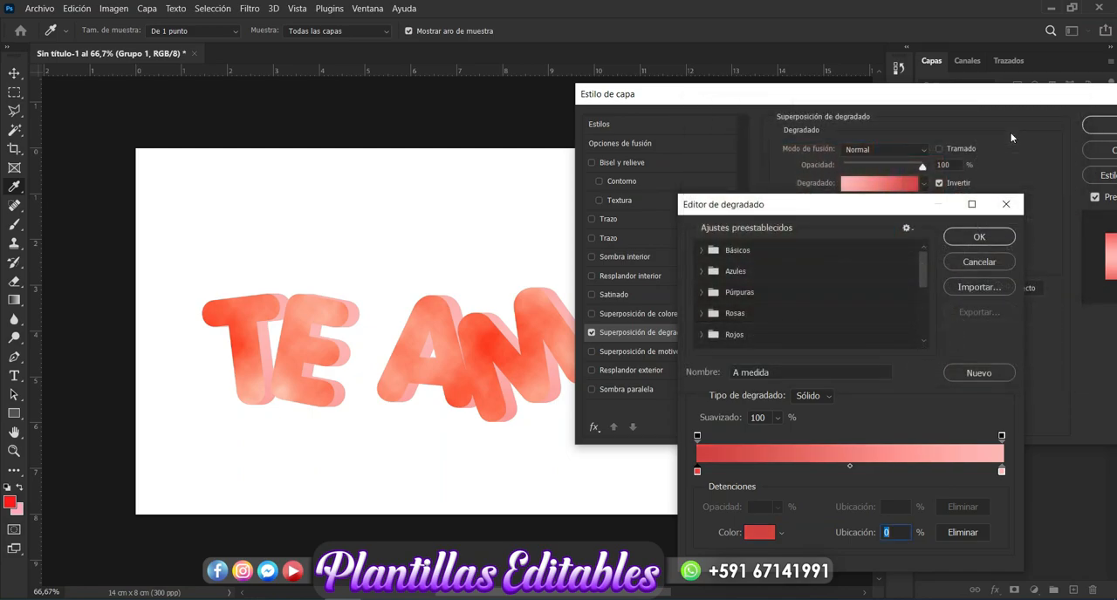
left_click(990, 240)
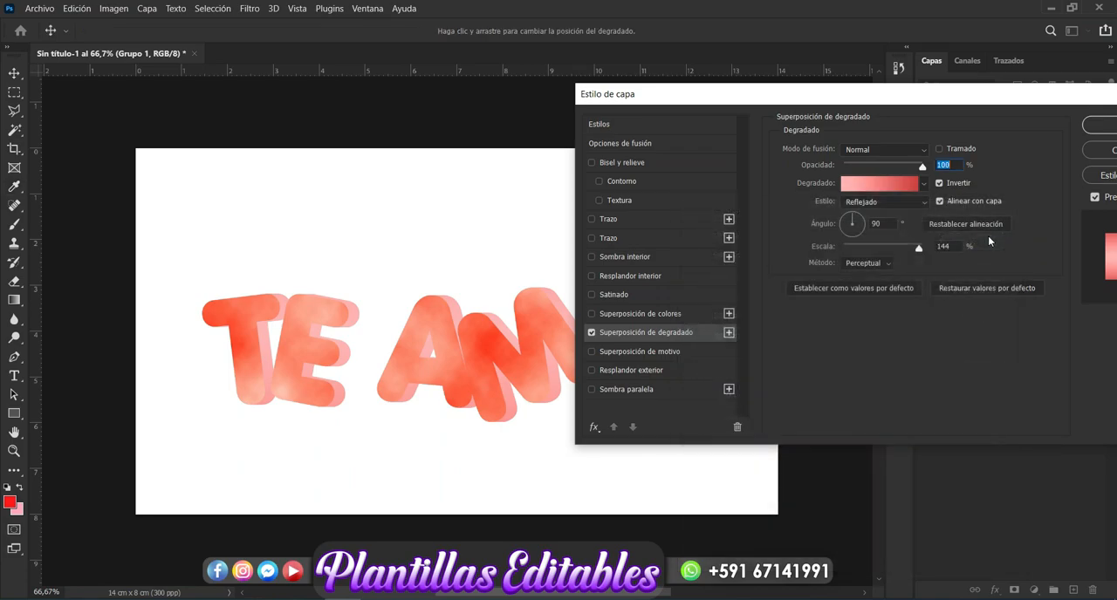
left_click(1102, 124)
left_click(824, 424)
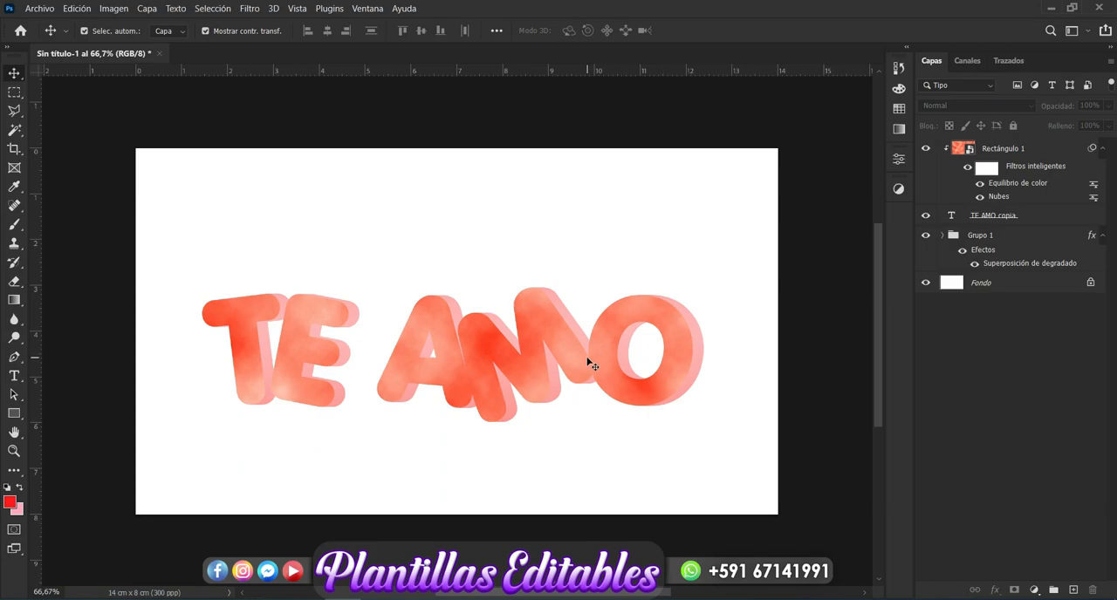
Step: Add a 3 px stroke to the TE AMO copia text layer, positioned inside the letters
left_click(1017, 223)
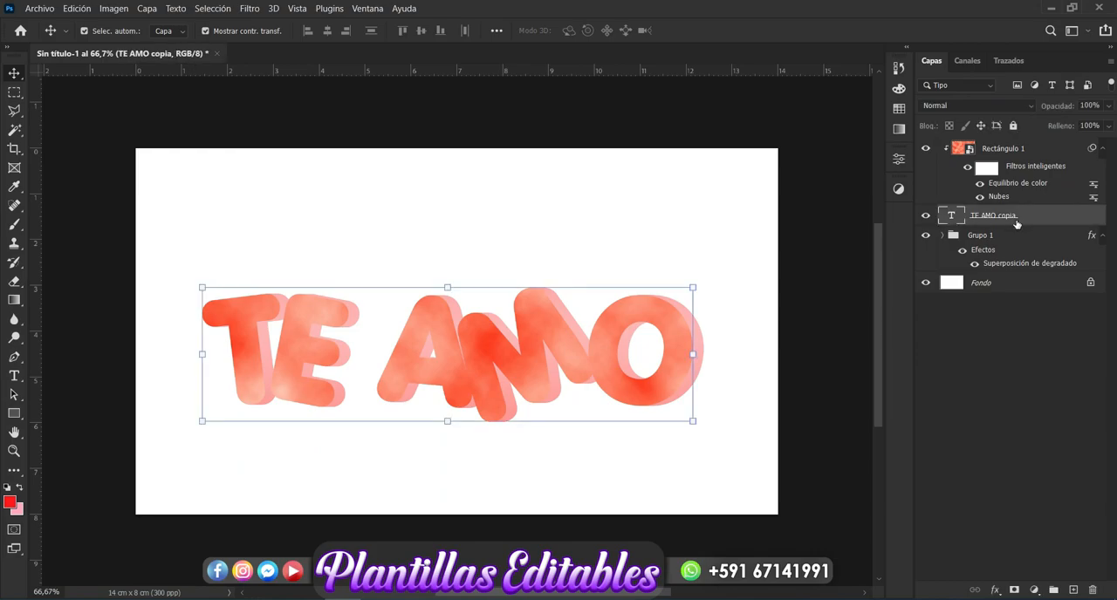
left_click(995, 590)
left_click(997, 484)
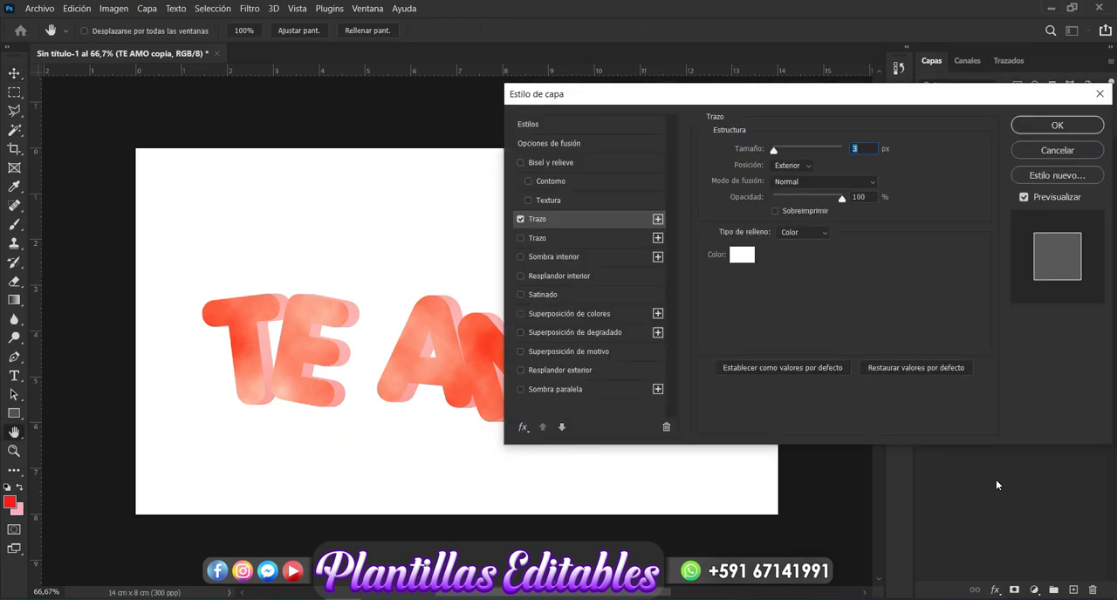
left_click(804, 166)
left_click(797, 188)
Step: Set the text stroke's solid color to cream f8eed0
left_click(741, 255)
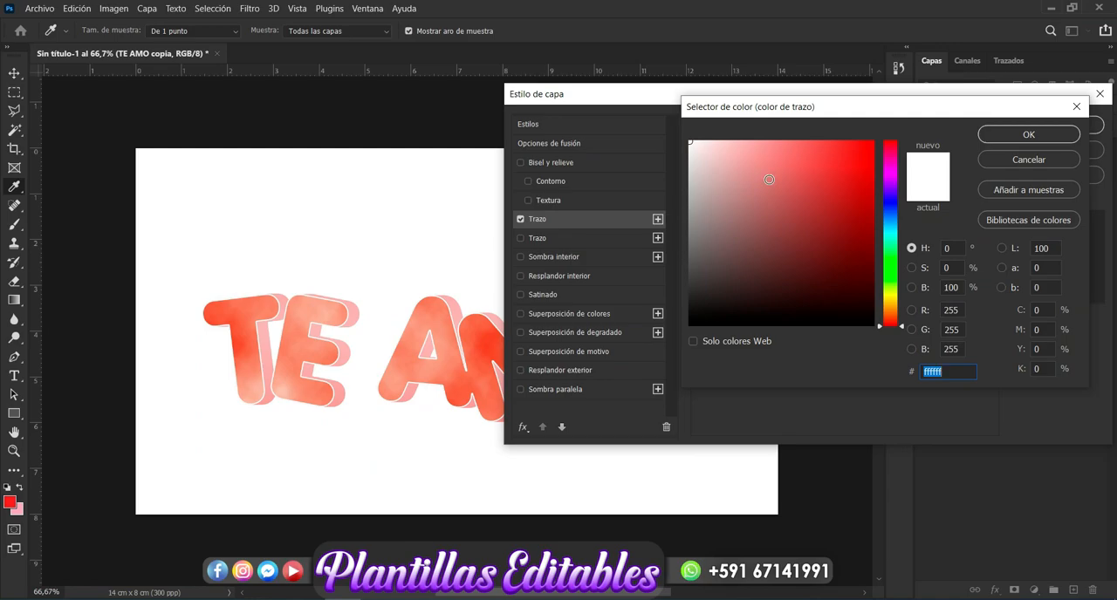
left_click(718, 145)
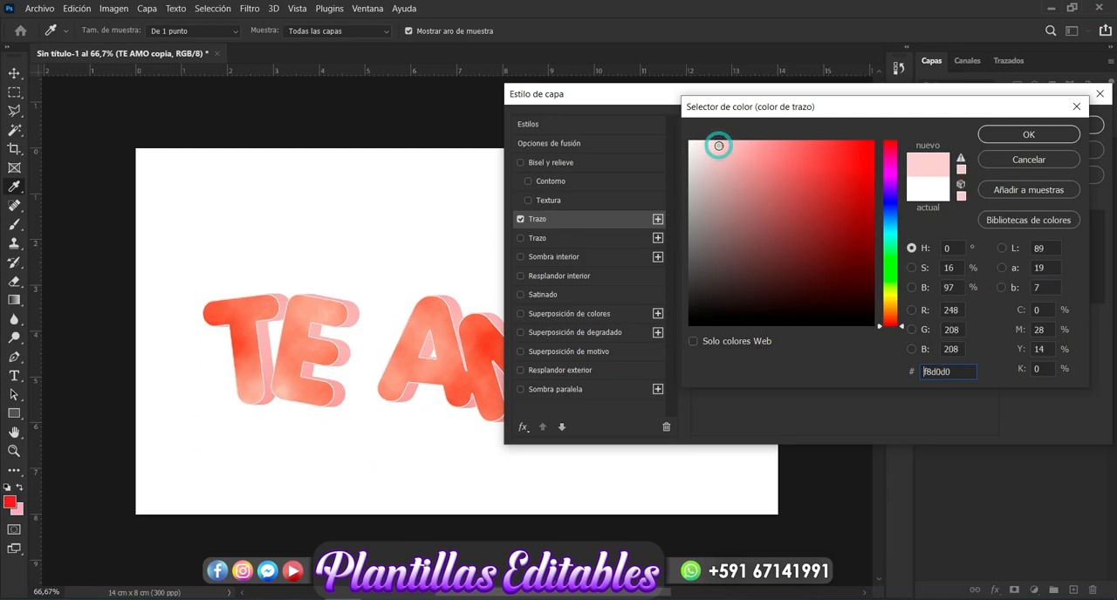
left_click(893, 304)
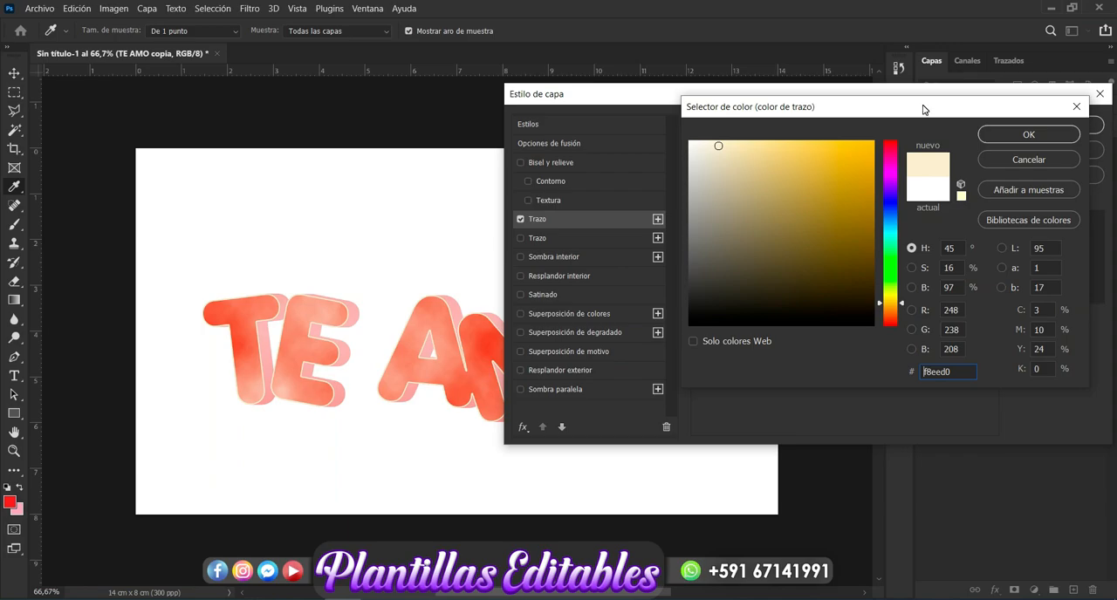
left_click(1028, 134)
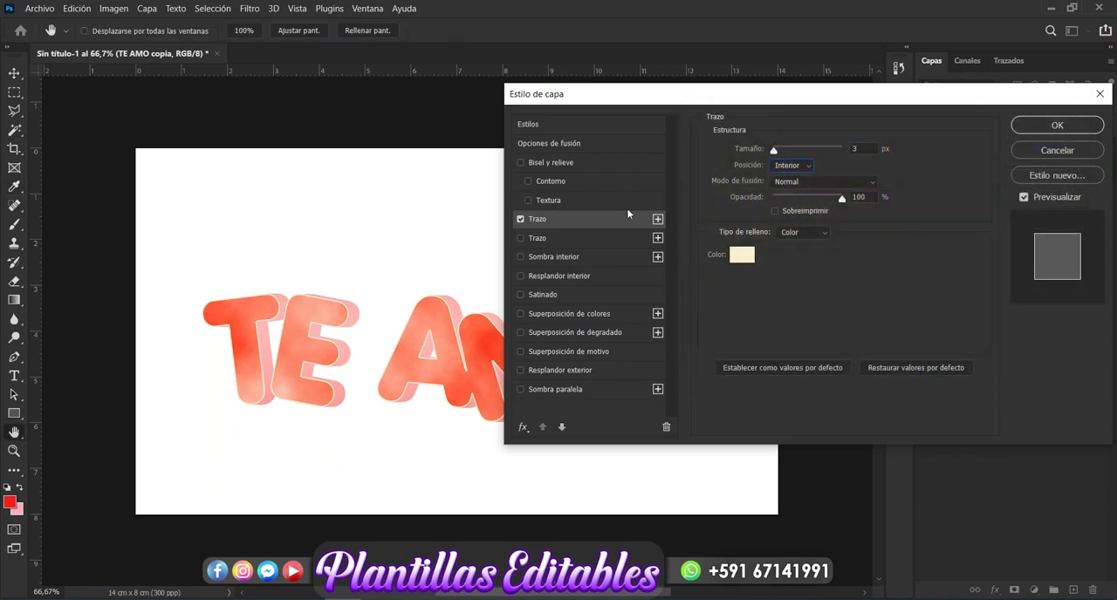
Step: Change the text stroke's fill type to gradient and open the color of its black start stop
left_click(824, 233)
left_click(815, 252)
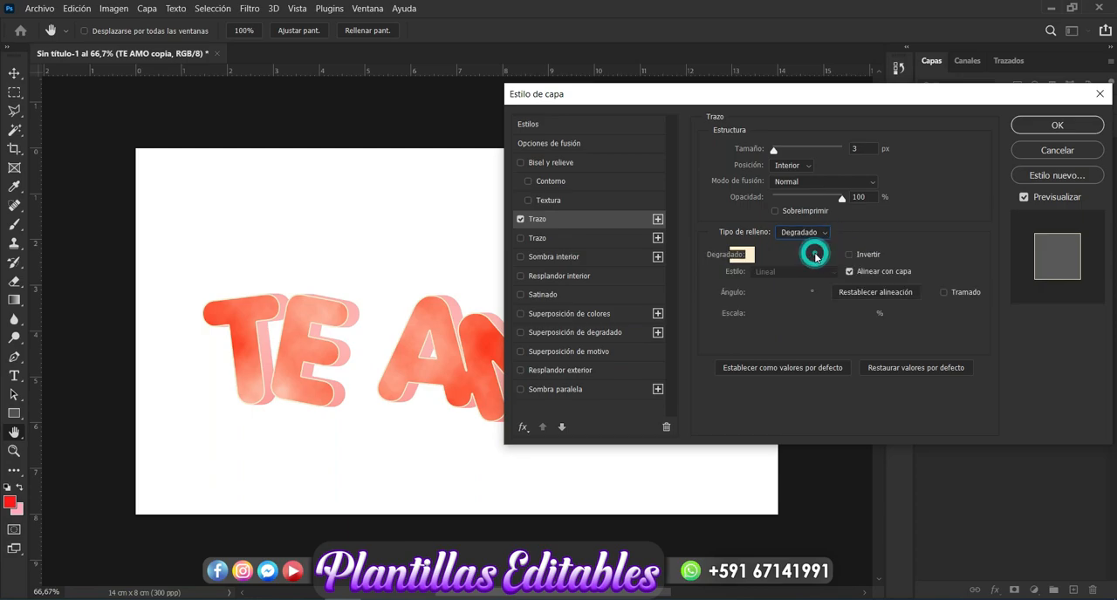
left_click(807, 255)
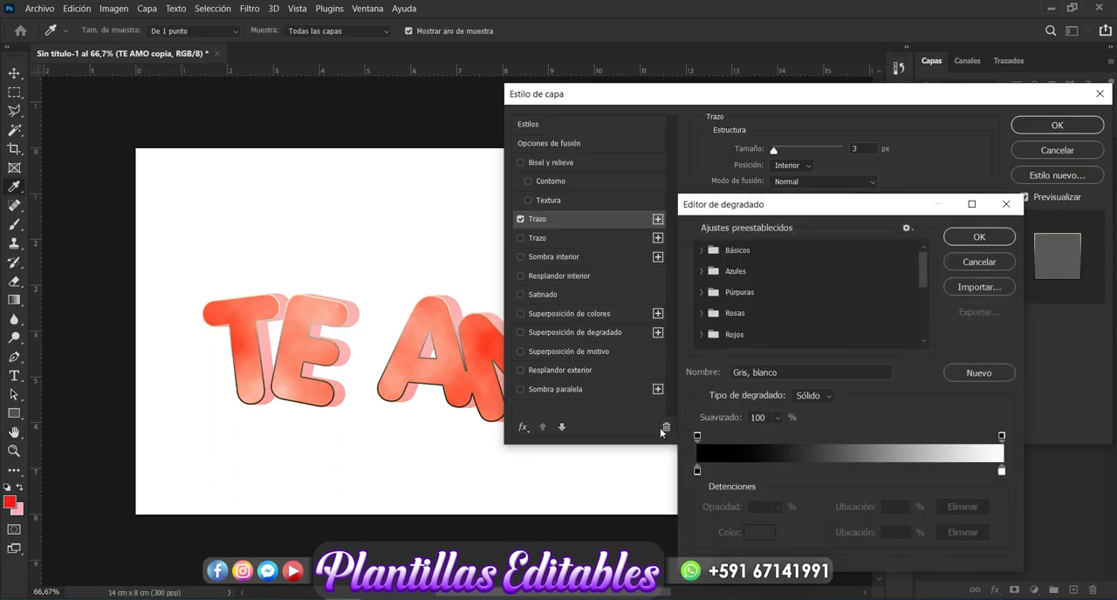
left_click(697, 471)
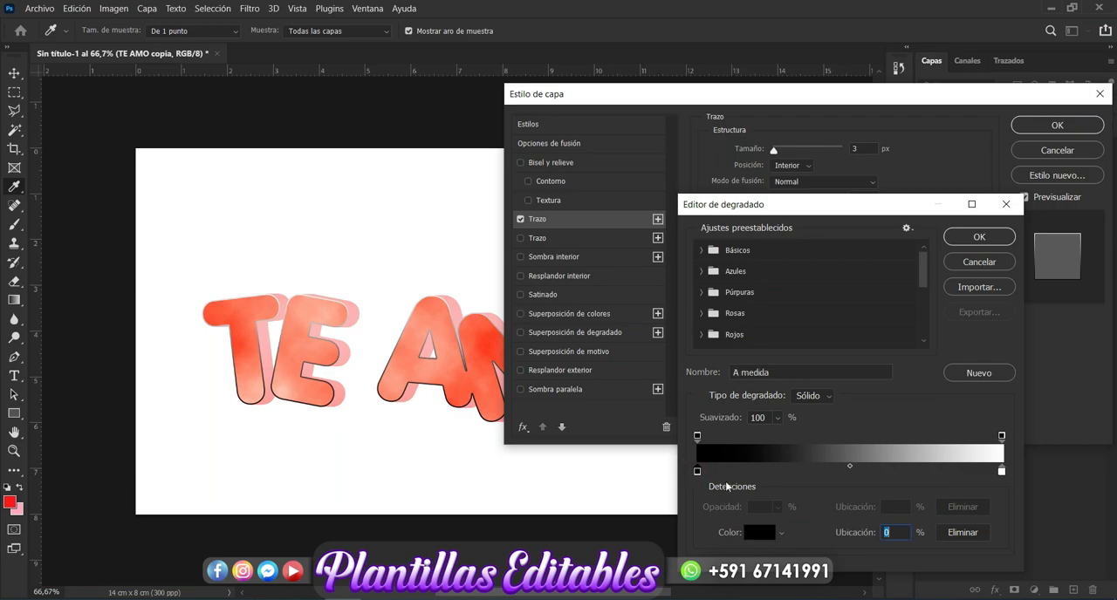
left_click(759, 533)
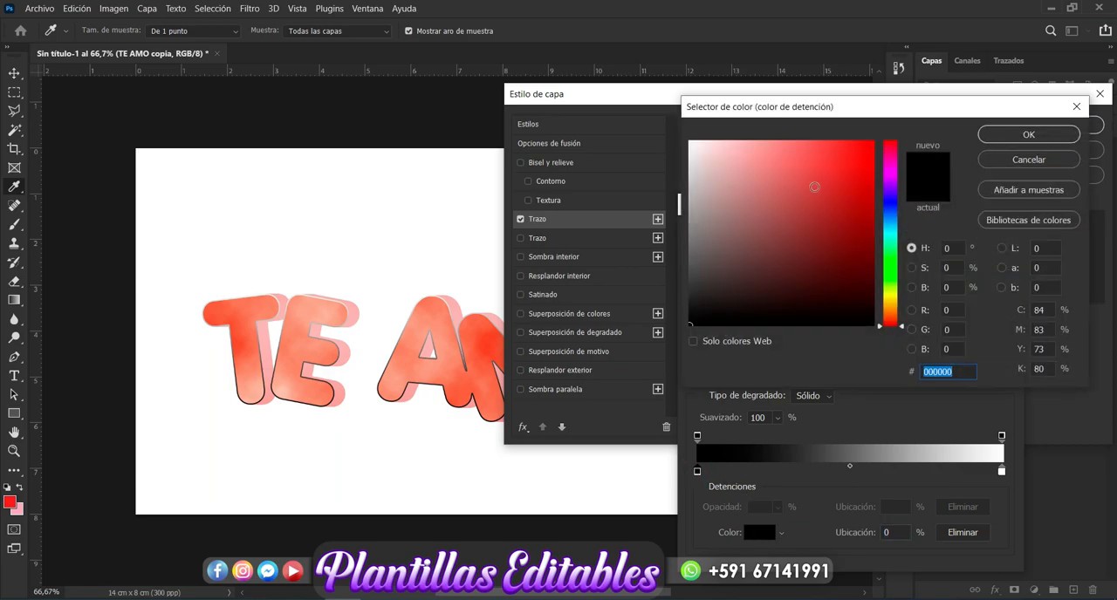
Step: Try pink, orange and peach tones, including faaa95, for the stroke gradient's start stop
left_click(743, 144)
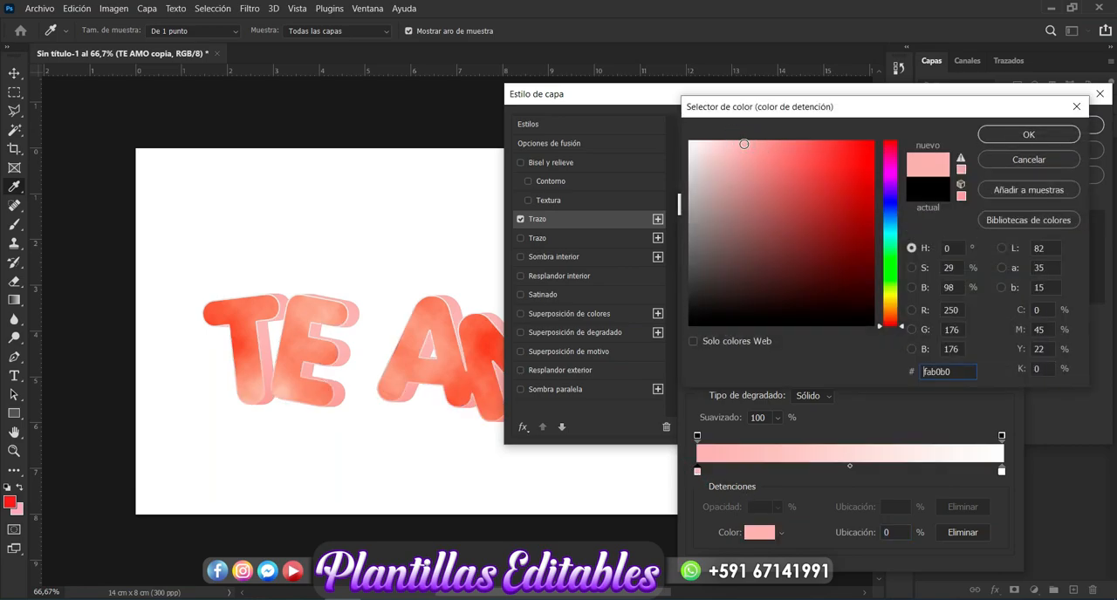
left_click(893, 304)
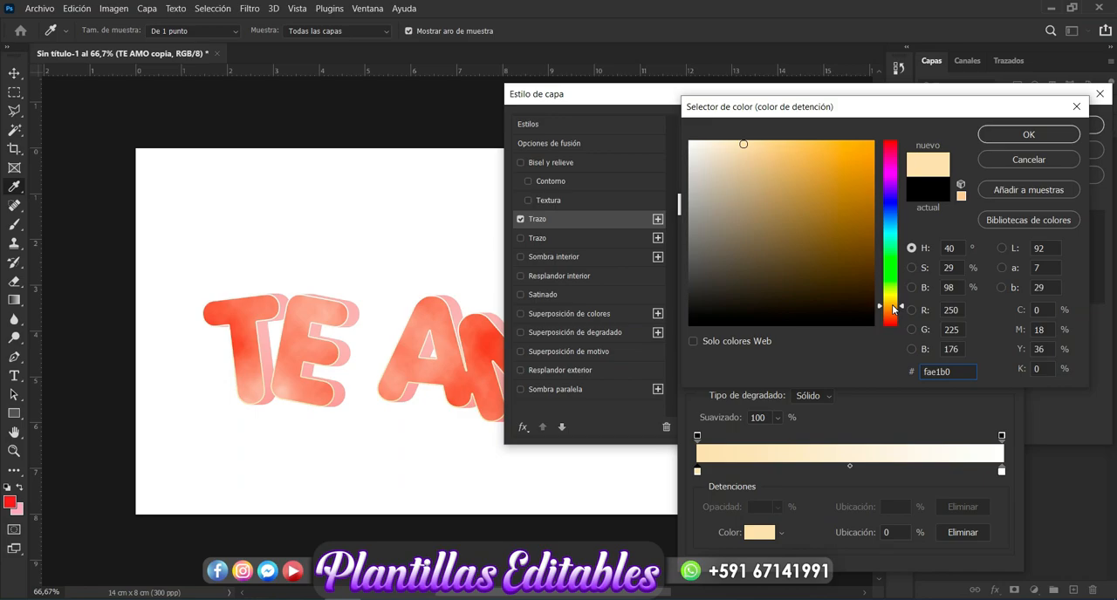
left_click(892, 311)
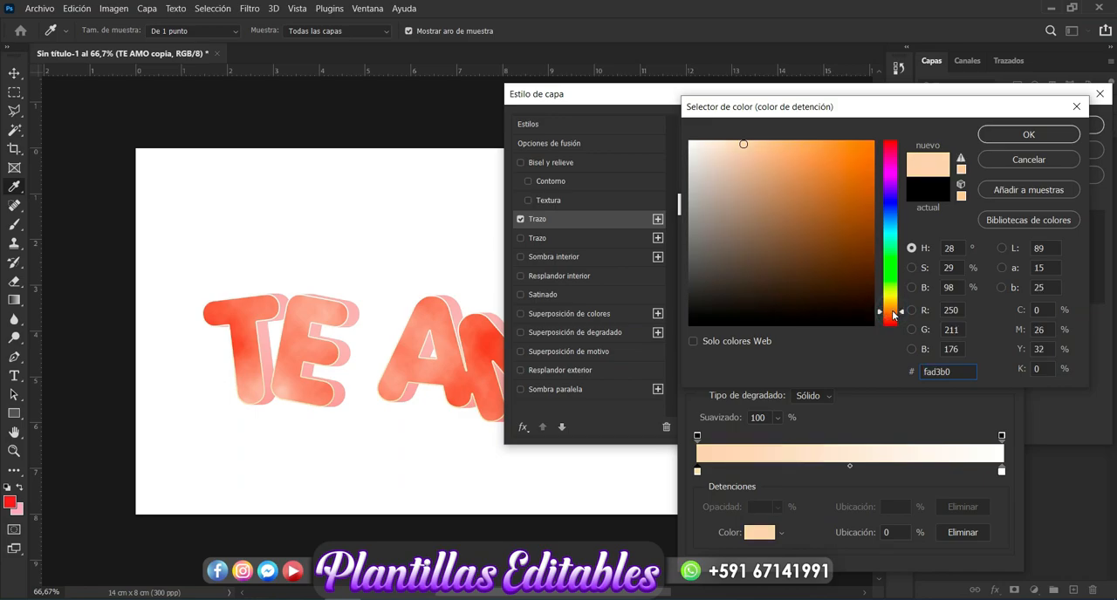
left_click(892, 314)
left_click(893, 316)
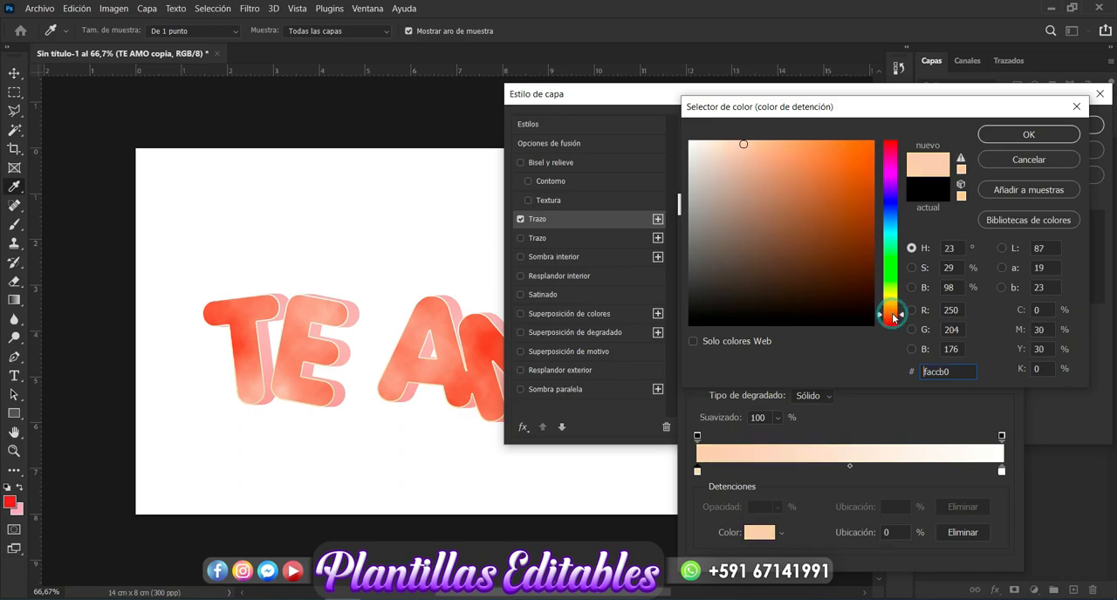
left_click(892, 321)
left_click(758, 143)
left_click(765, 144)
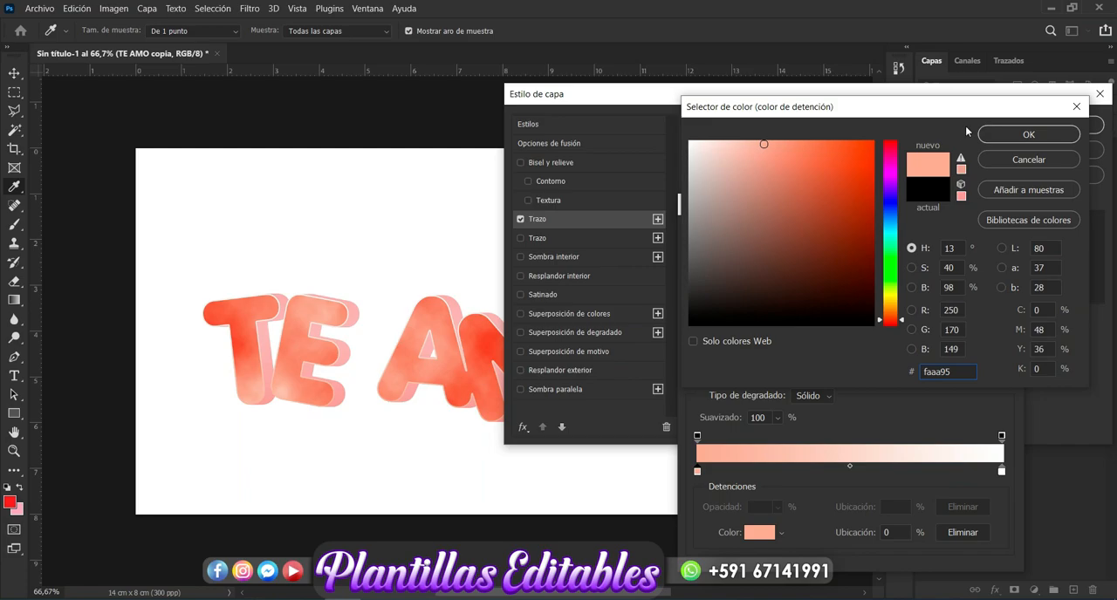
Step: Set the stroke gradient's start stop to a pale yellow with a hue of 45° and accept the gradient
left_click(1001, 471)
left_click_drag(891, 314, 890, 303)
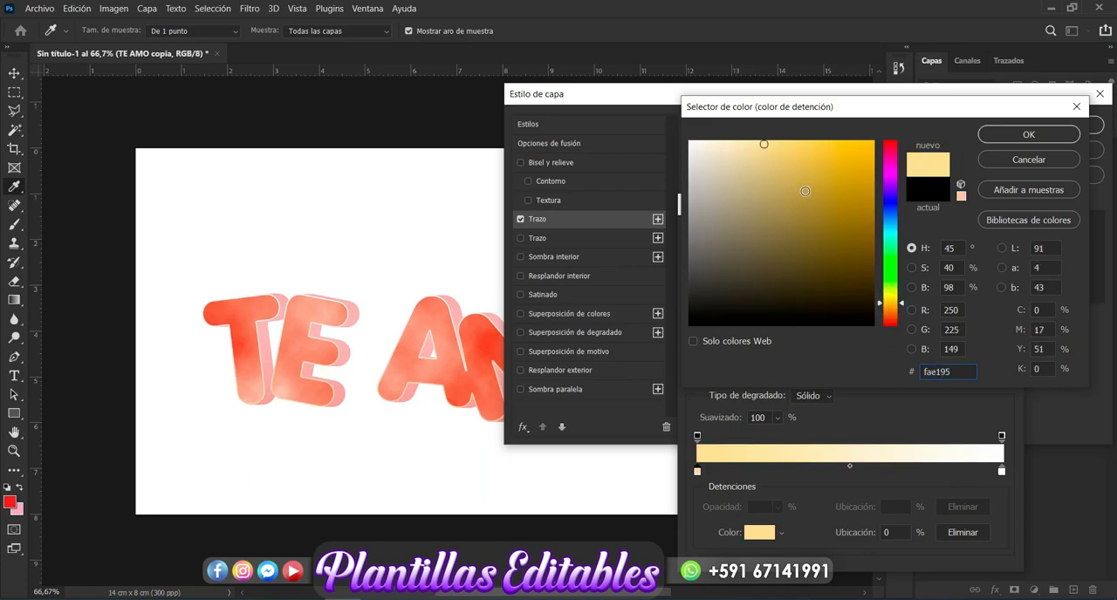
left_click(749, 143)
left_click(995, 136)
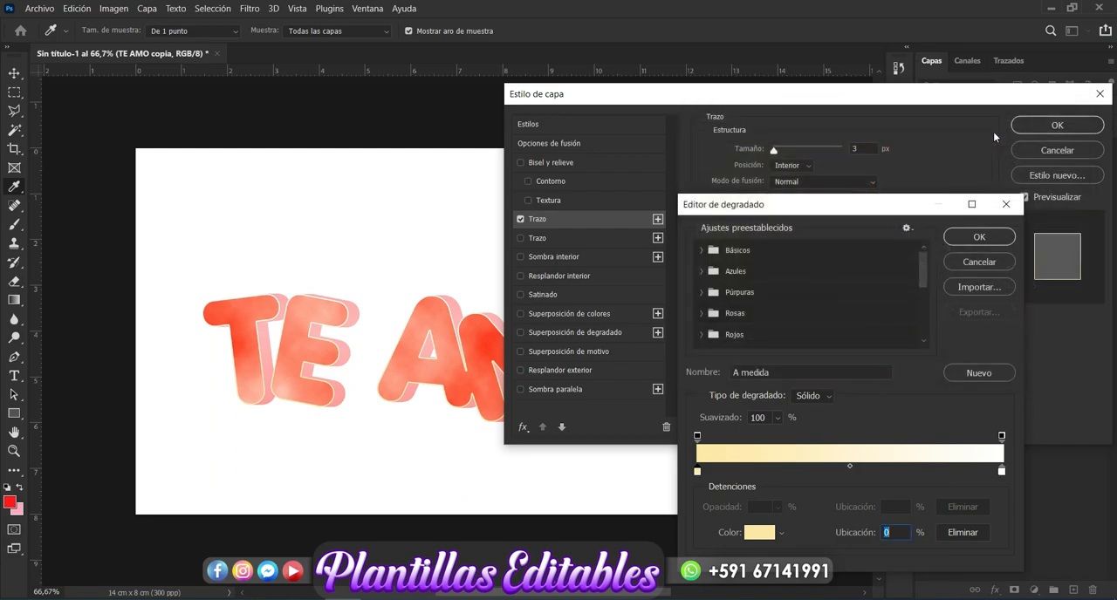
left_click(979, 238)
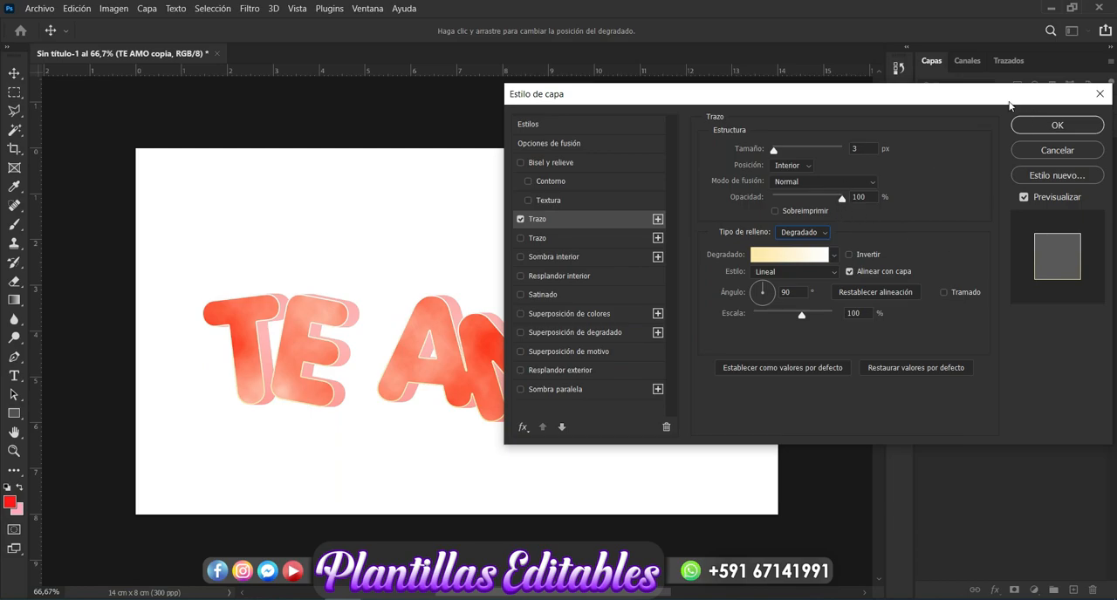
Step: Add an inner shadow to the TE AMO copia text layer and set its color to red dd5151
left_click_drag(949, 101, 985, 98)
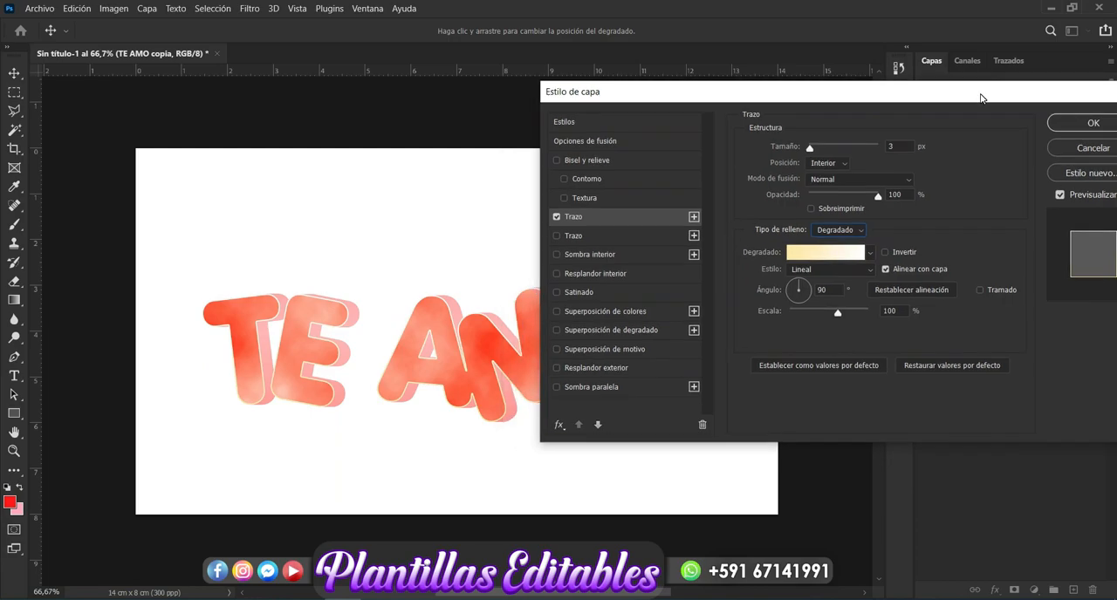
left_click(599, 256)
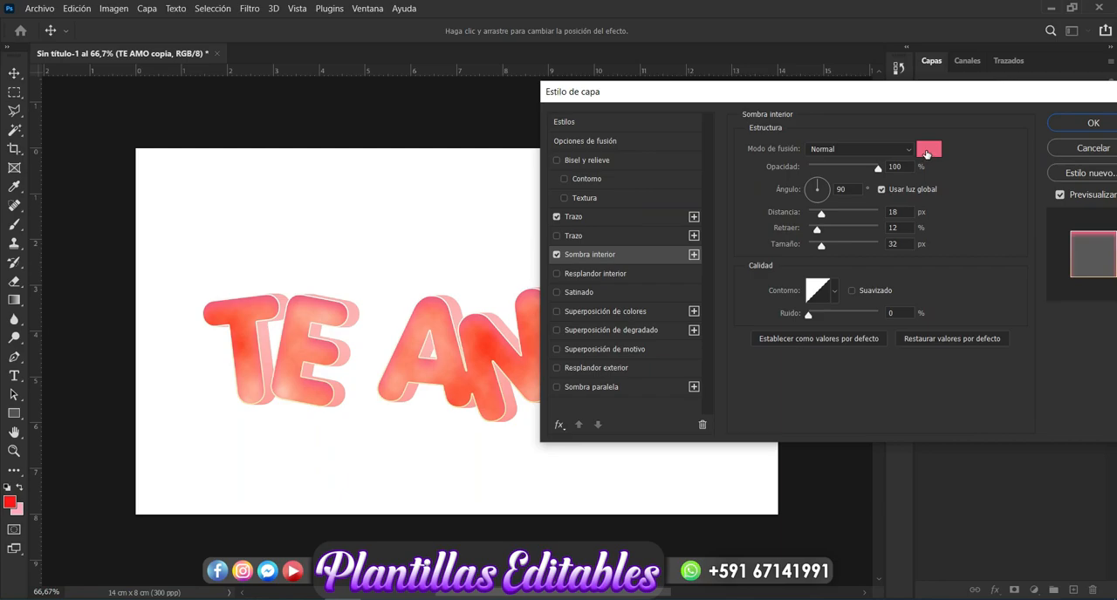
left_click(927, 150)
left_click_drag(890, 148, 890, 122)
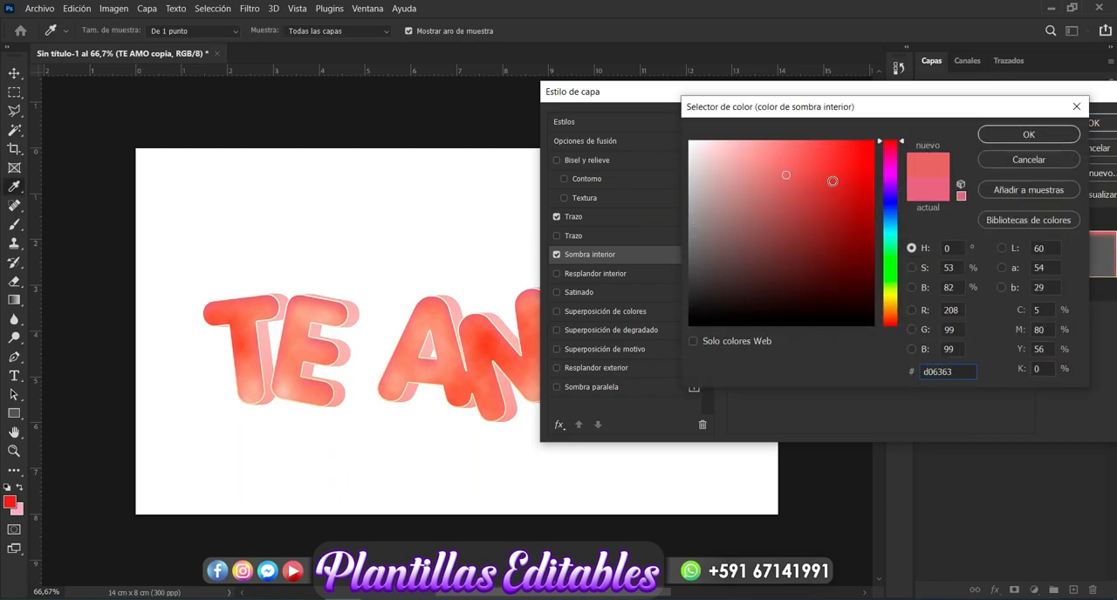
left_click(806, 165)
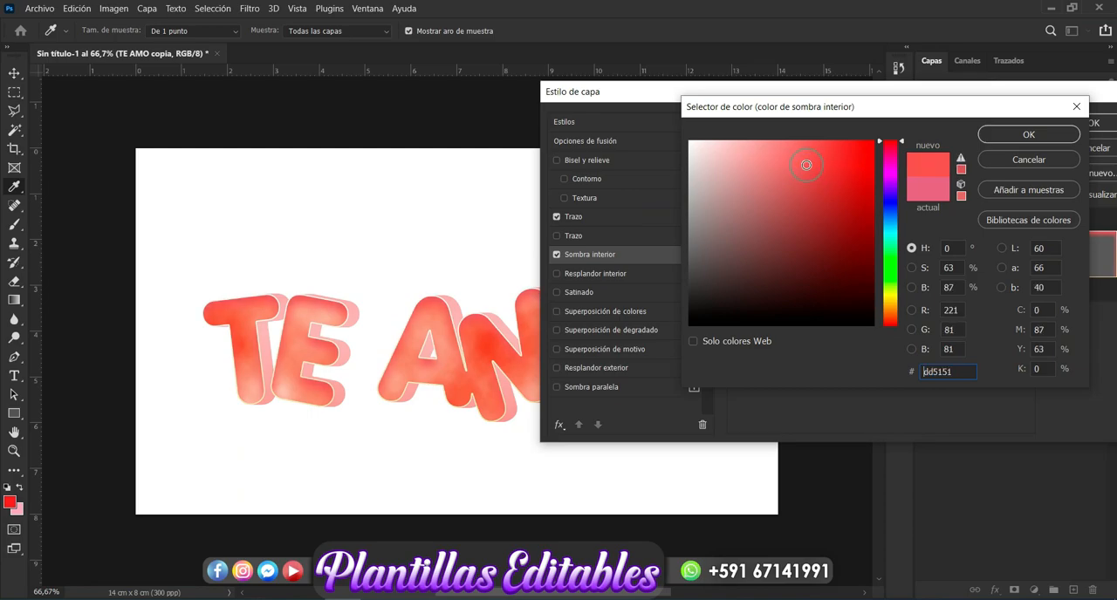
left_click(993, 136)
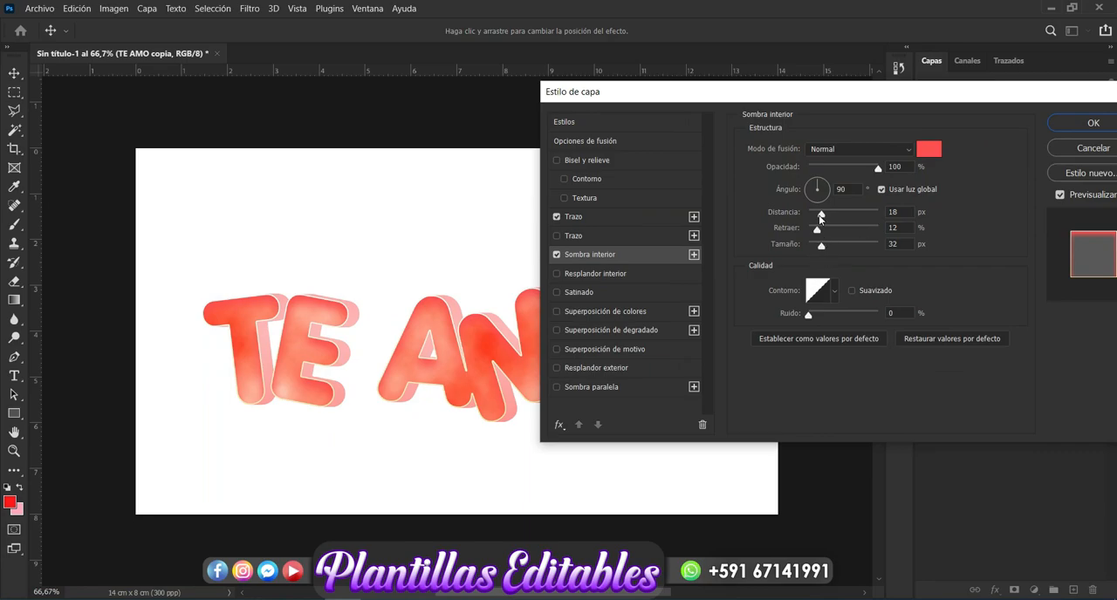
Step: Set the inner shadow's distance to 14 px and its size to 16 px
left_click_drag(818, 215, 810, 254)
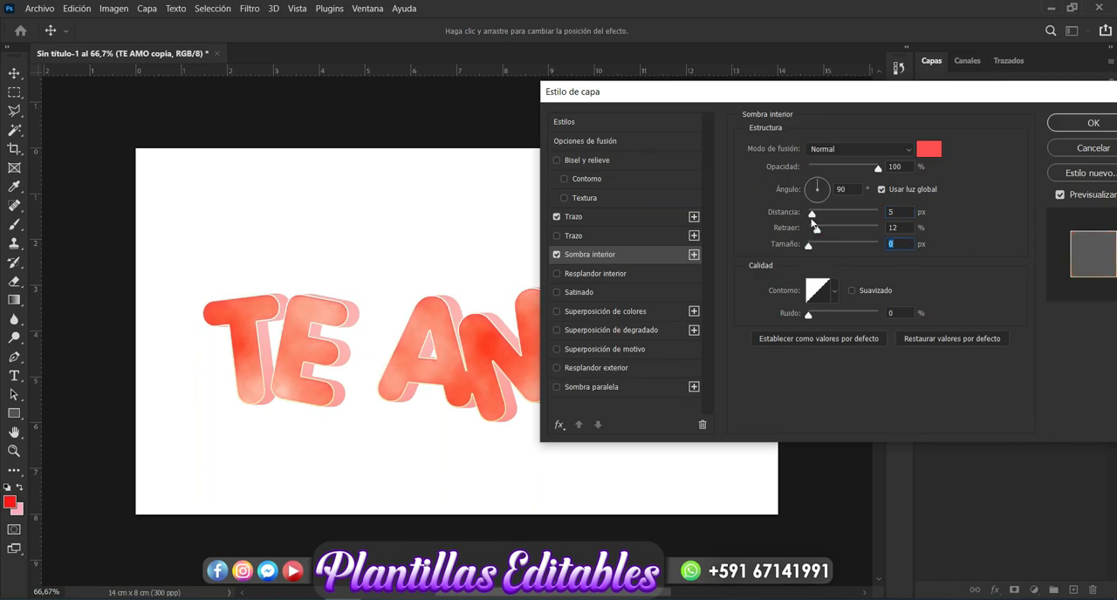
left_click_drag(812, 213, 818, 250)
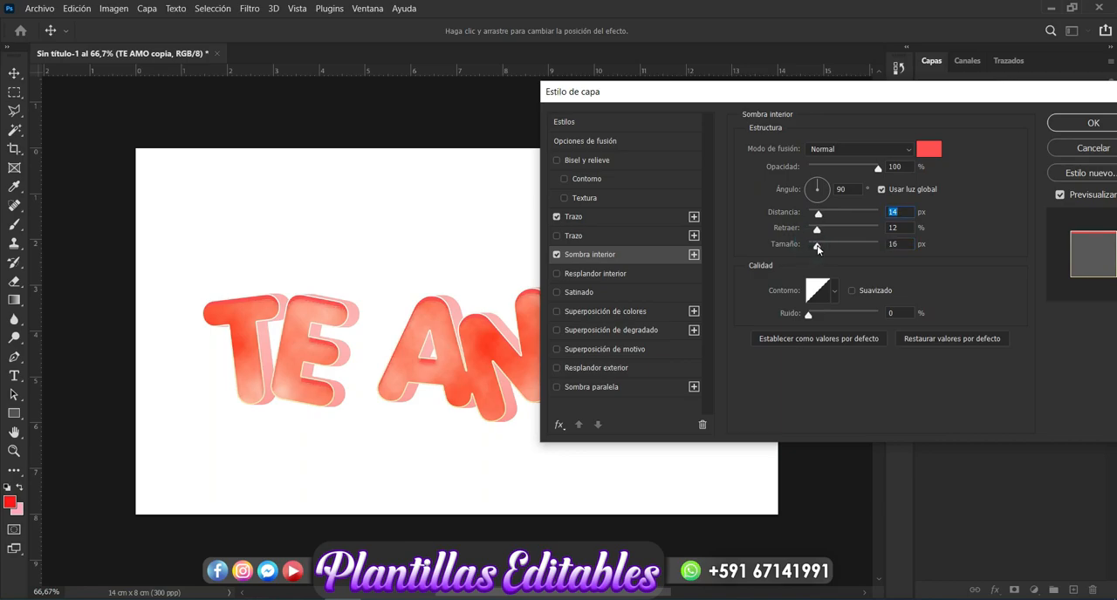
left_click(817, 249)
Step: Add a bevel and emboss effect to the text and set its highlight color to white ffffff
left_click(611, 162)
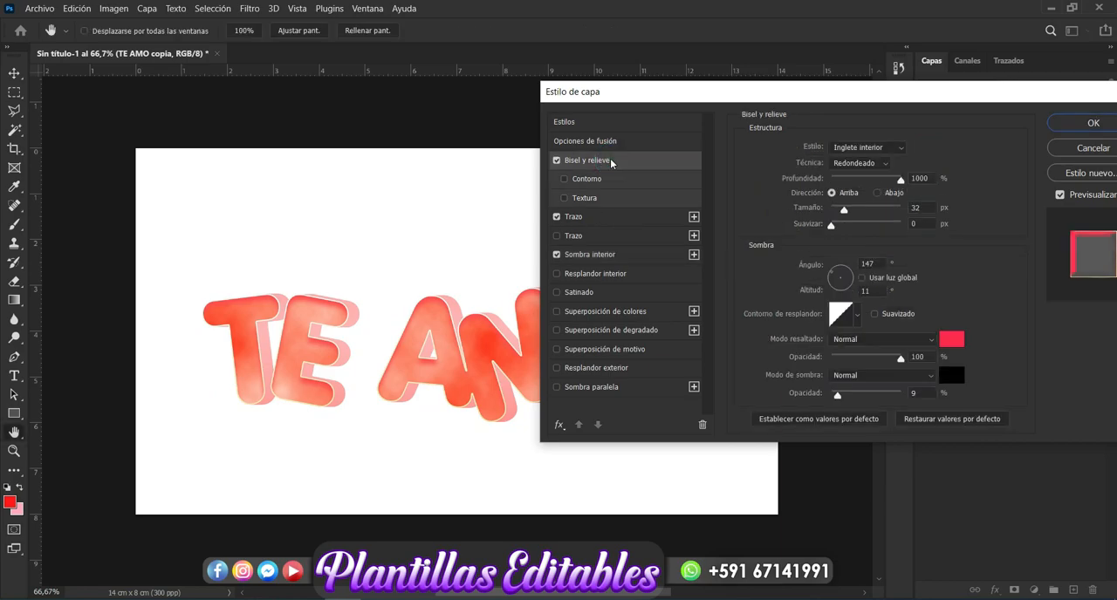
left_click(949, 345)
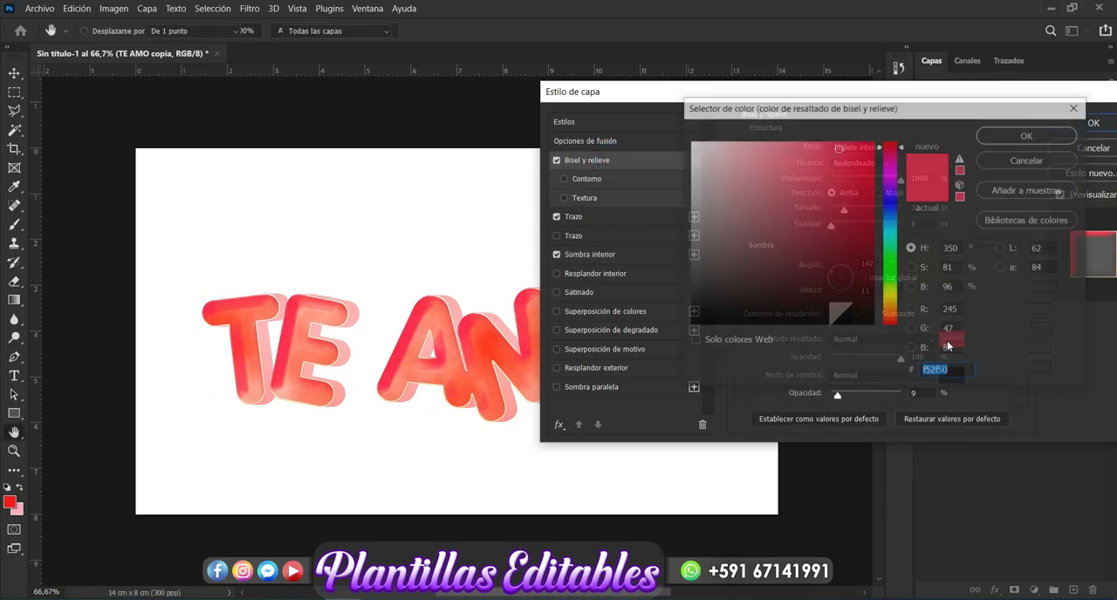
left_click_drag(727, 165, 616, 77)
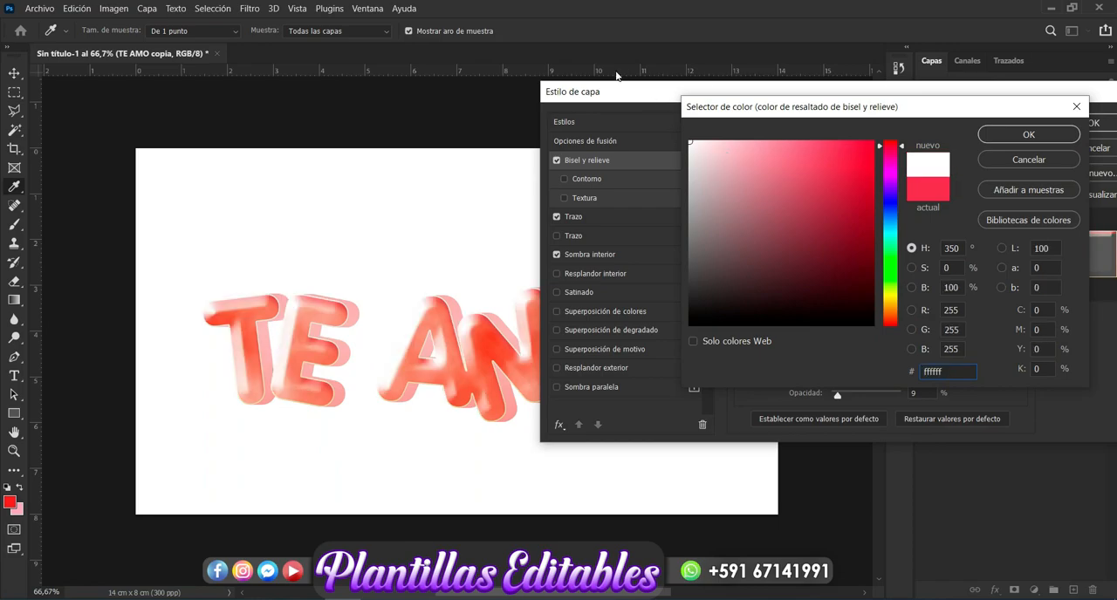
left_click(1011, 140)
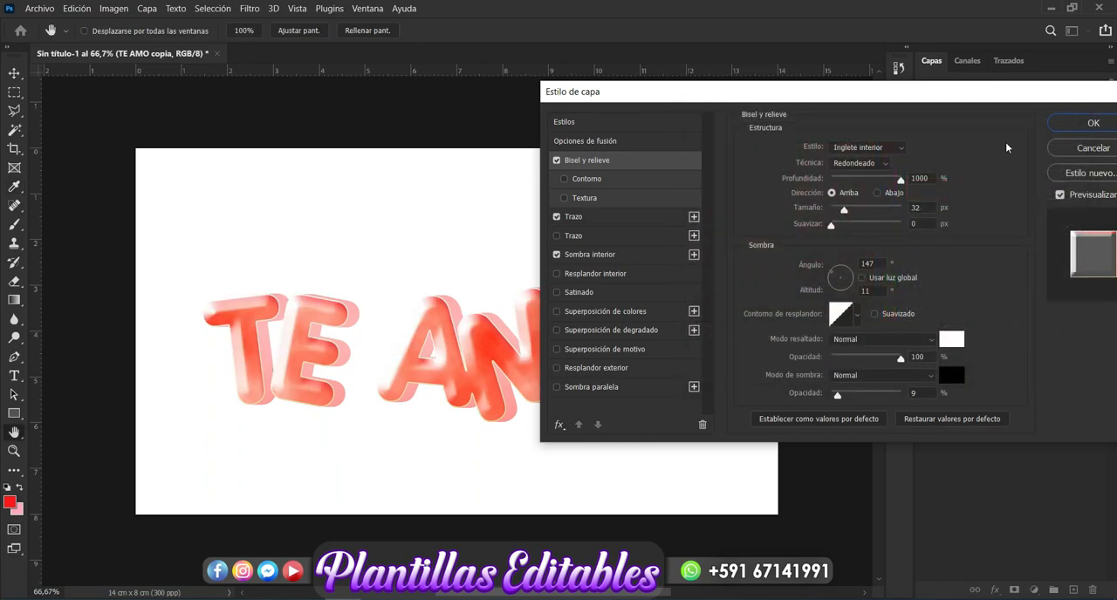
Step: Set the bevel's depth to 43% and its size to 16 px, and accept the layer style
left_click_drag(901, 181, 840, 212)
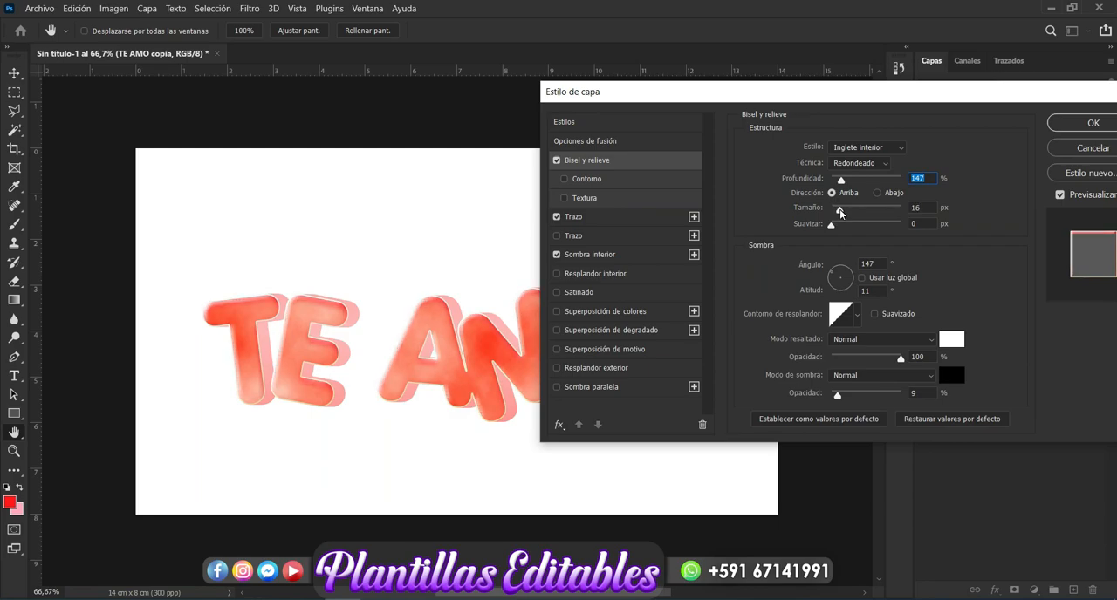
left_click_drag(841, 186, 834, 186)
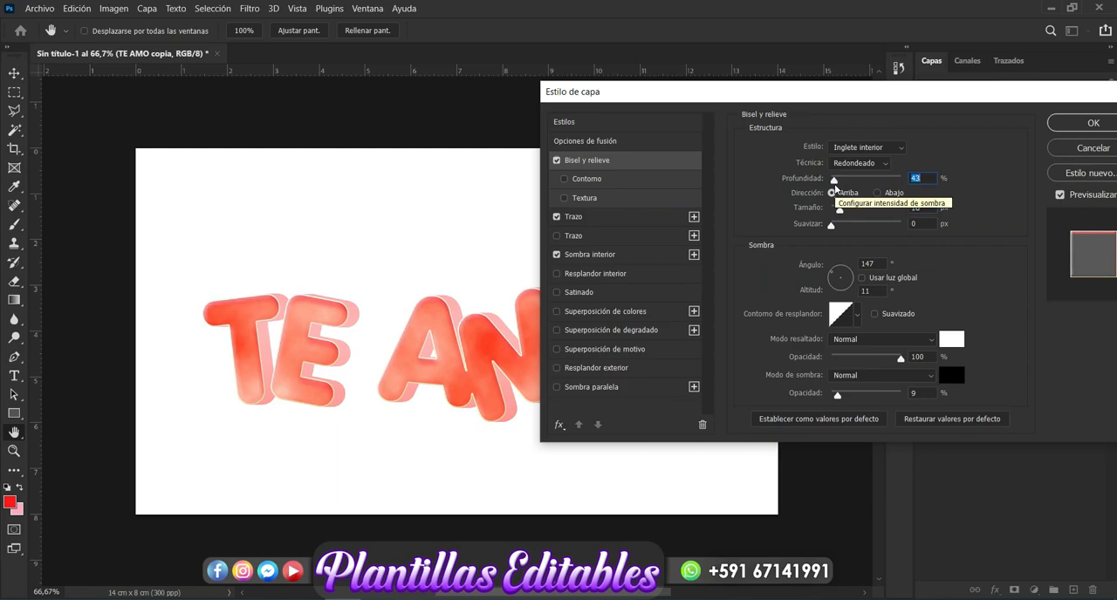
left_click(1092, 123)
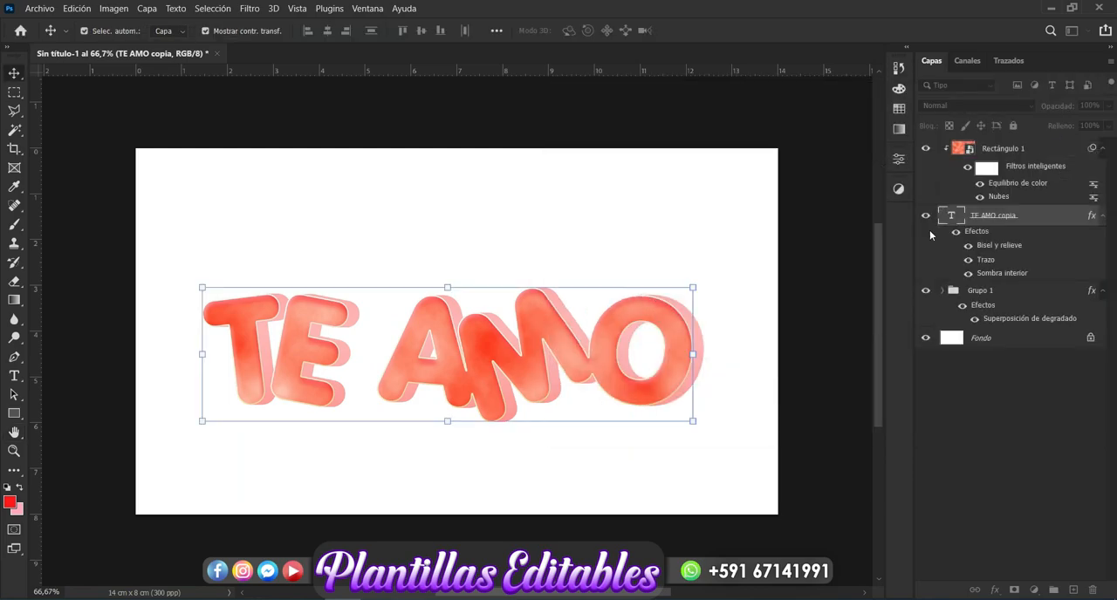
Step: Select the Grupo 1 extrusion group and check what it contains by hiding and showing it
left_click(848, 388)
left_click(994, 293)
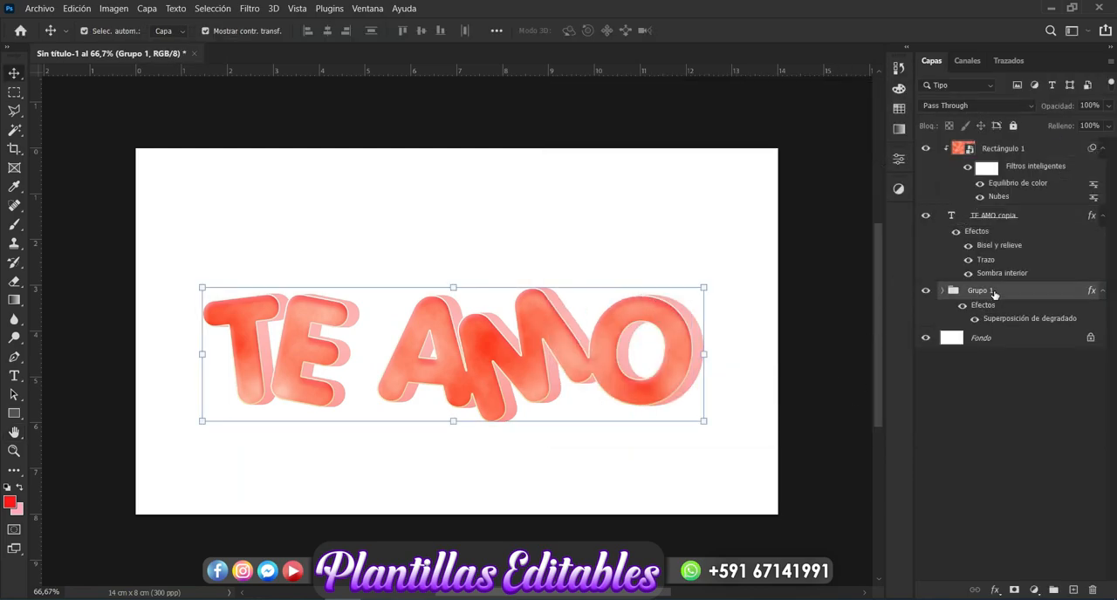
left_click(927, 293)
left_click(927, 293)
Step: Try darkening the start stop of Grupo 1's gradient overlay to 7a2828
left_click(996, 591)
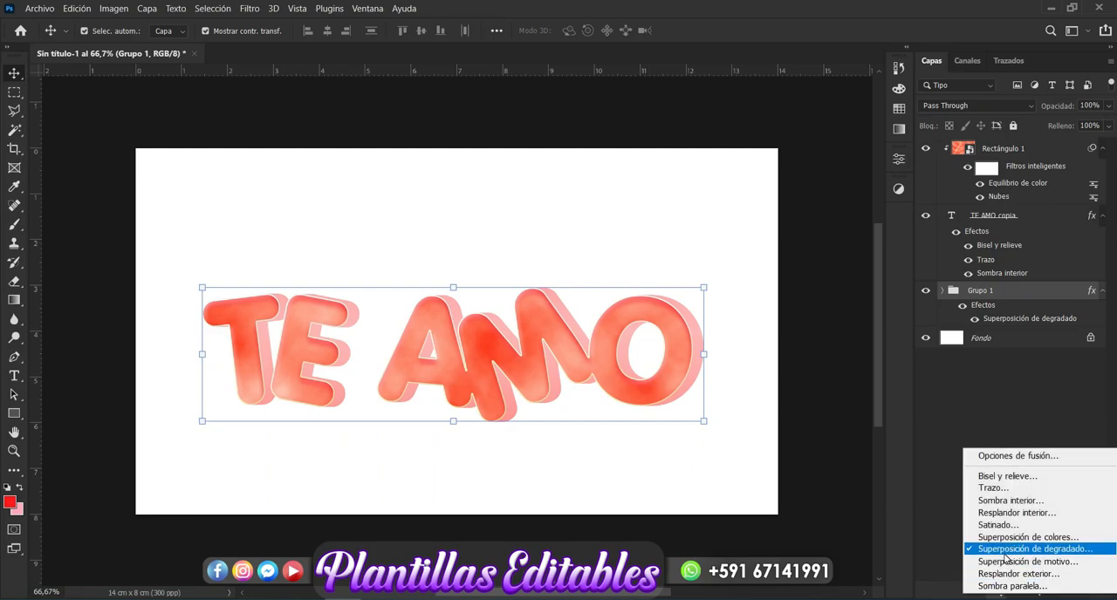
left_click(1006, 556)
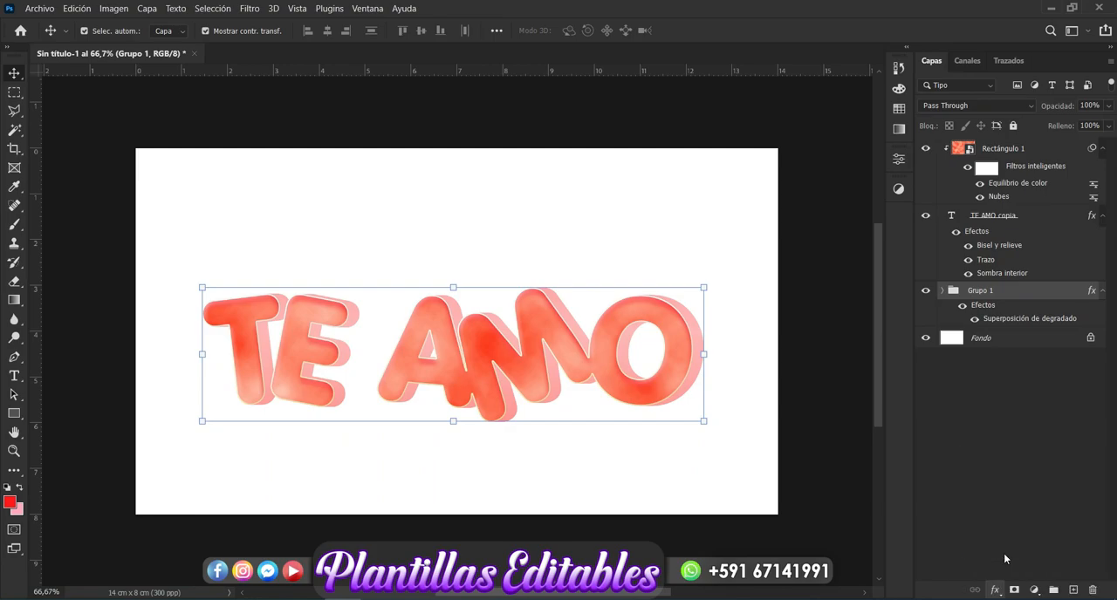
left_click_drag(800, 95, 847, 81)
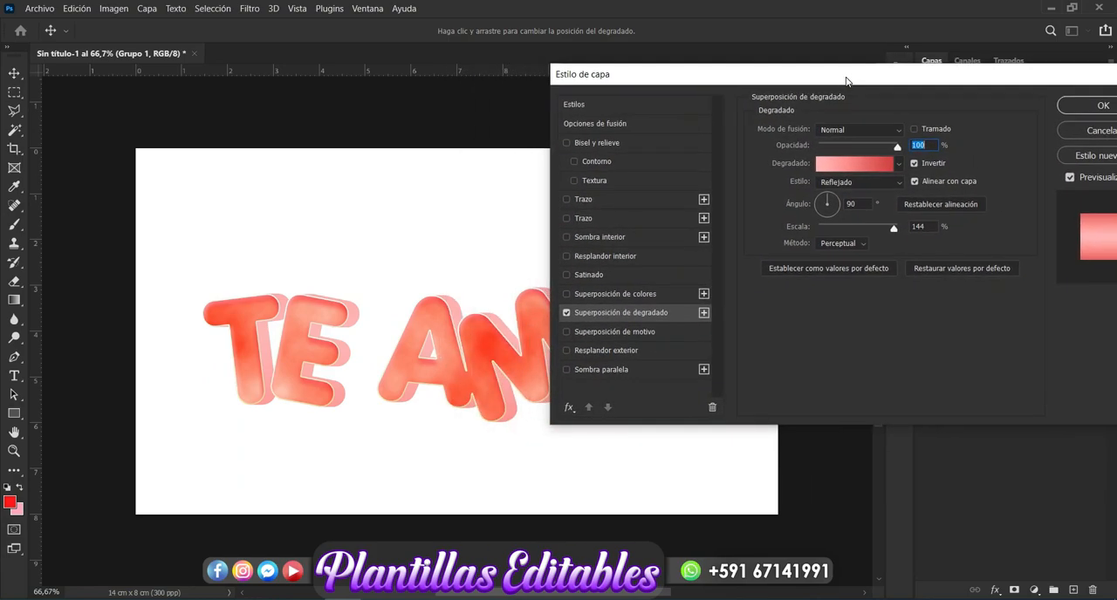
left_click(878, 161)
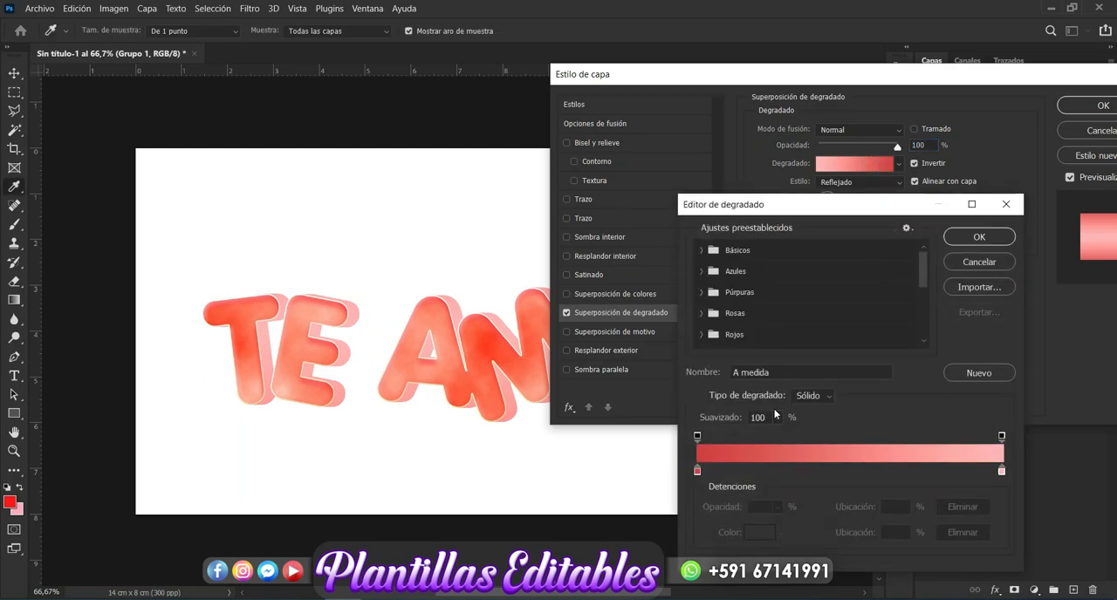
left_click(697, 471)
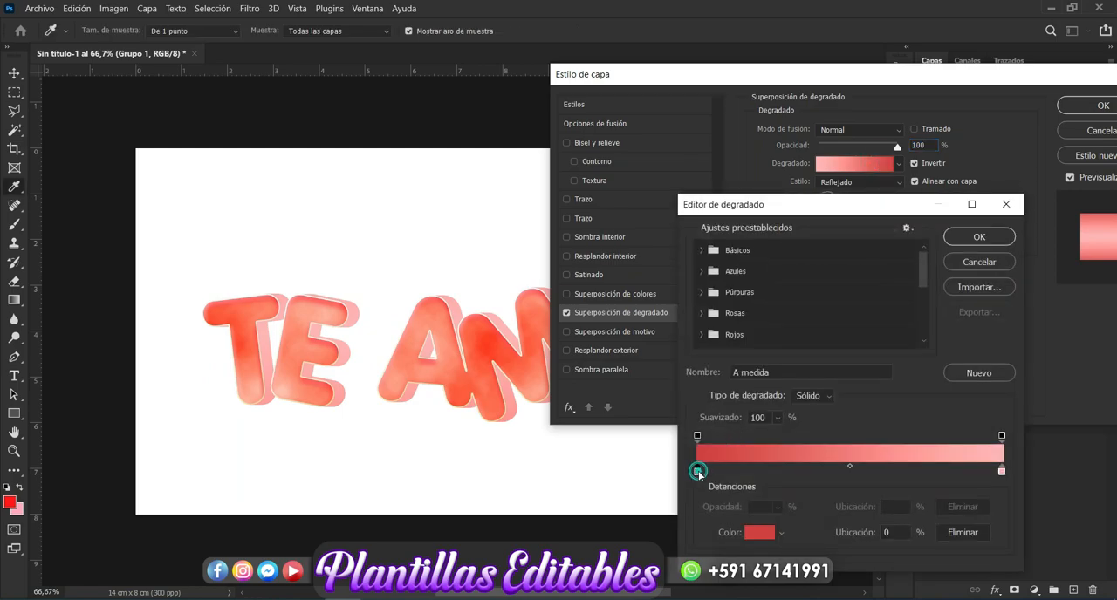
left_click(758, 533)
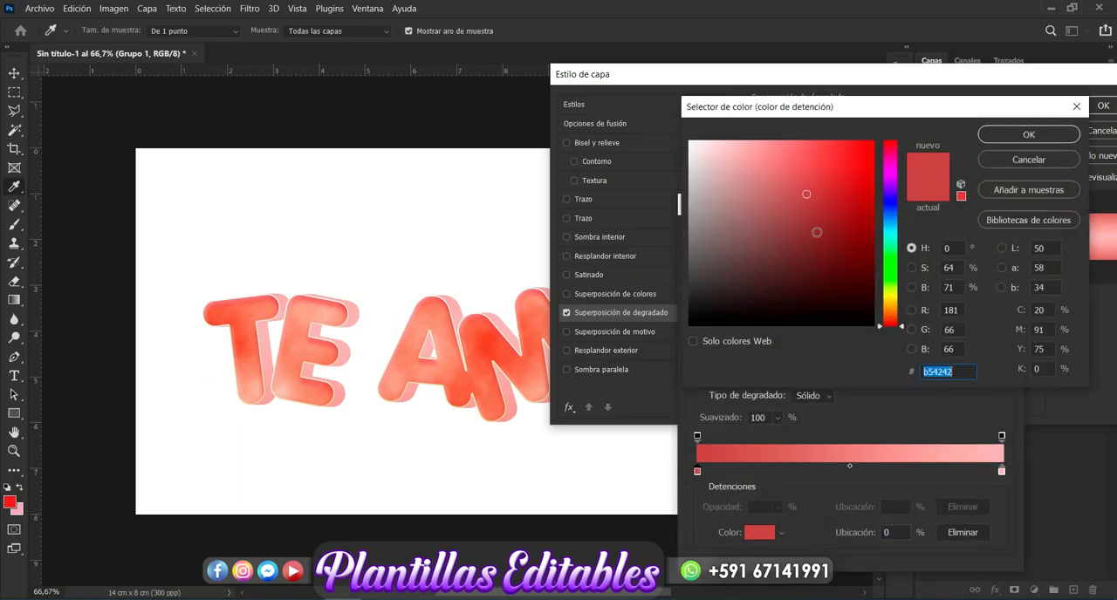
left_click(812, 222)
left_click(813, 236)
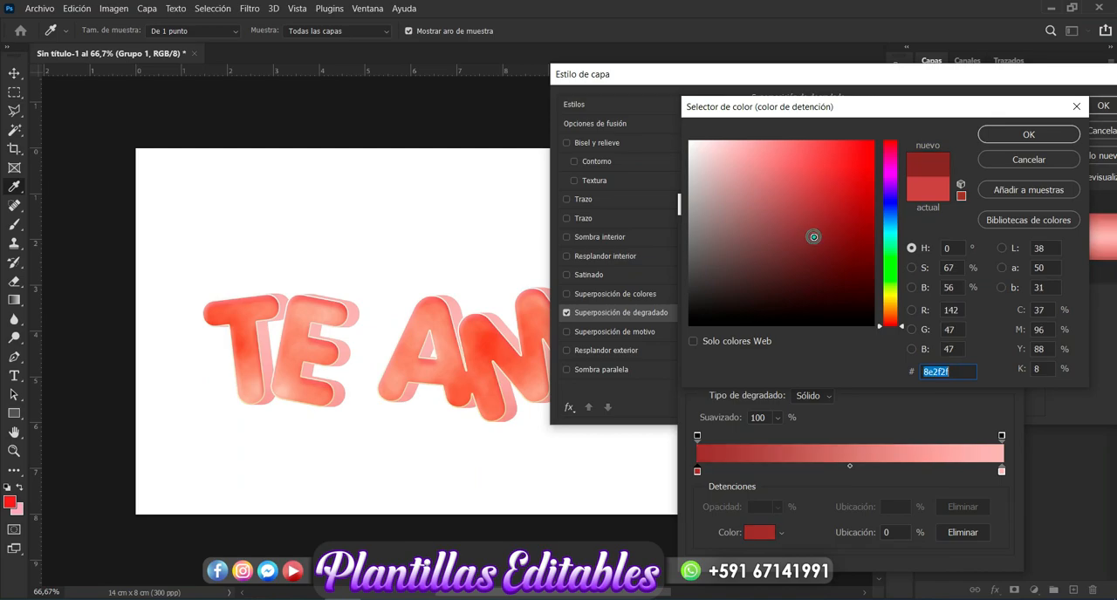
left_click(1001, 135)
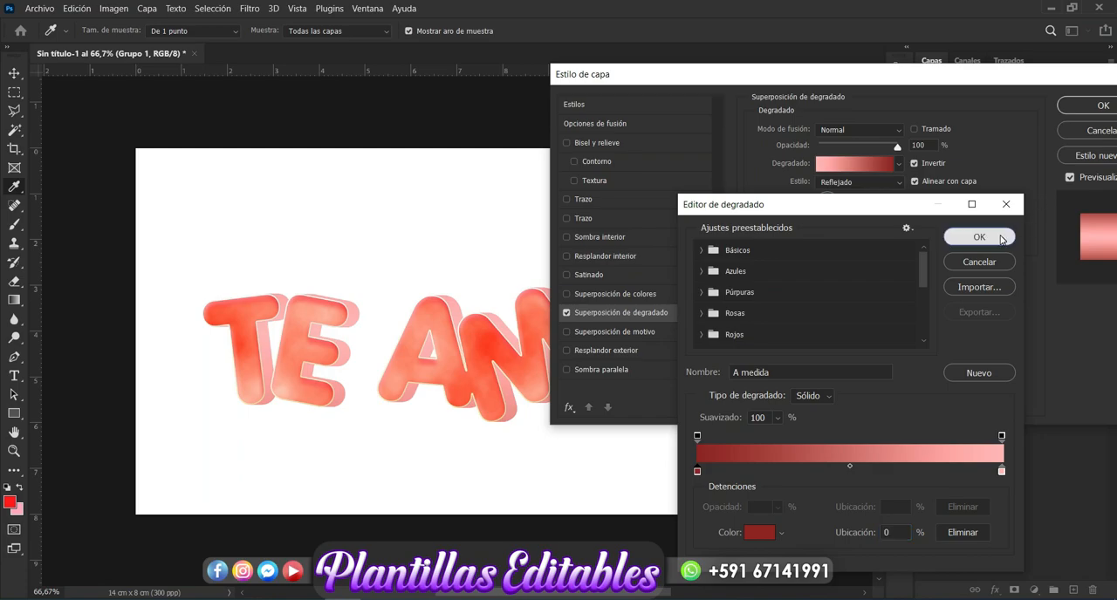
left_click(1001, 240)
left_click_drag(997, 77, 704, 120)
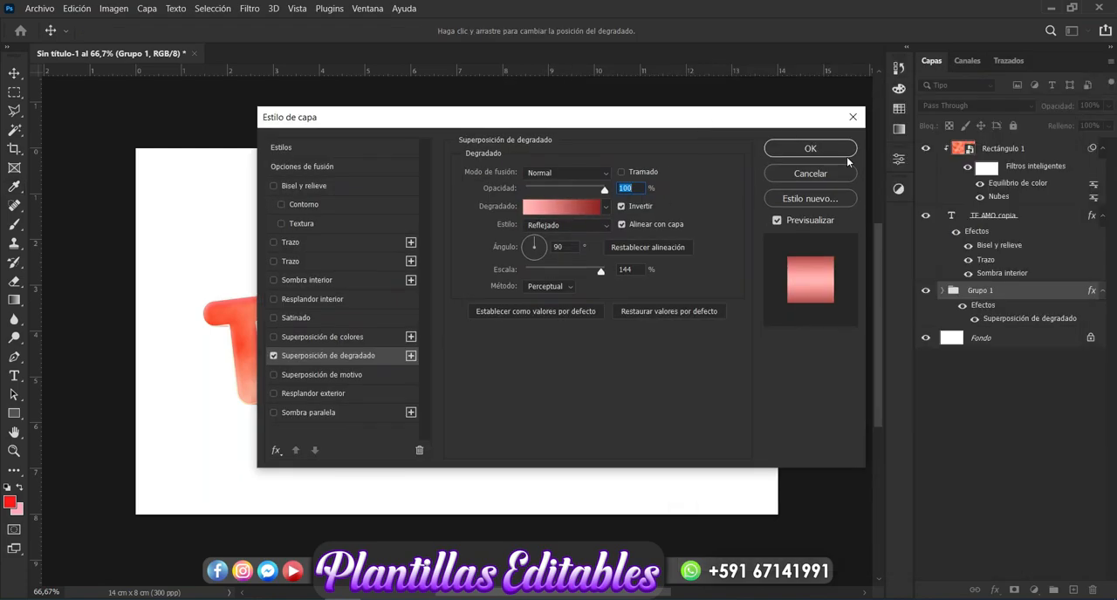
left_click(835, 173)
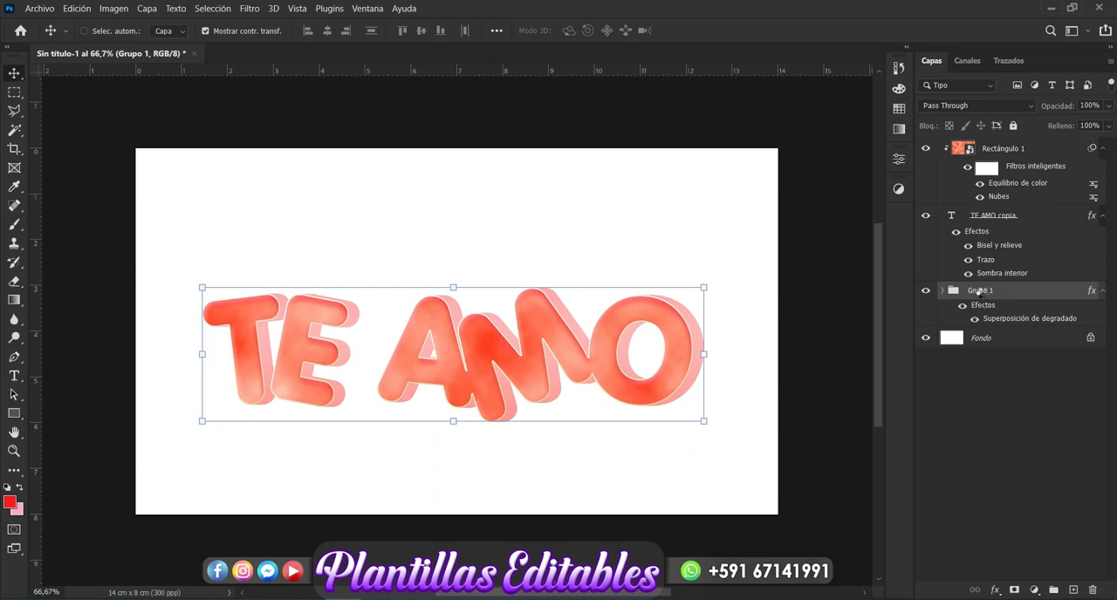
Step: Merge the Grupo 1 group into a single layer and add a gradient overlay to it
key("ctrl+e")
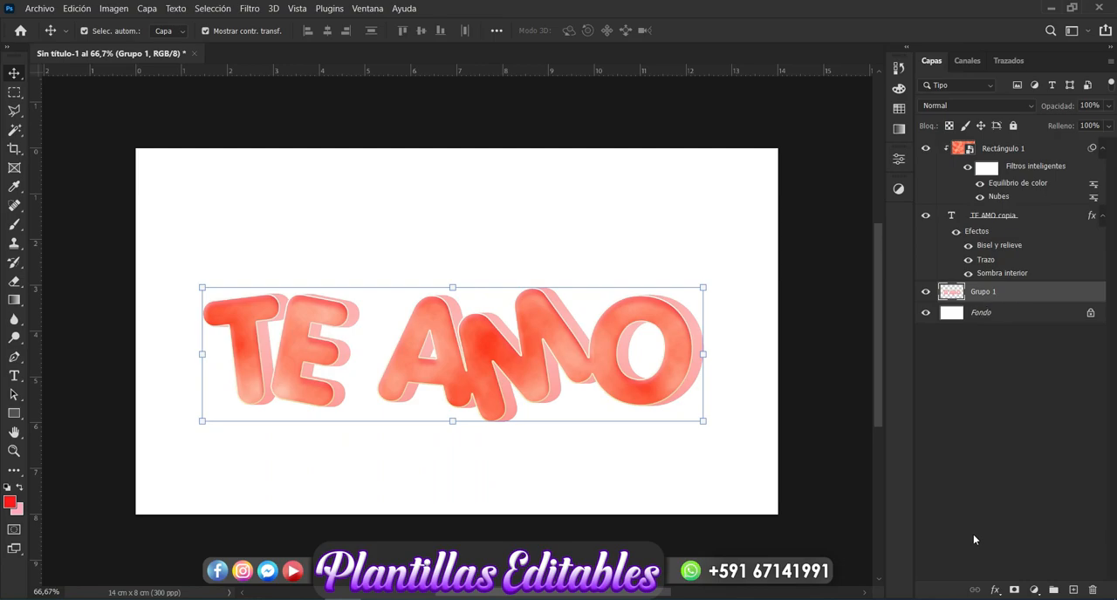
left_click(996, 592)
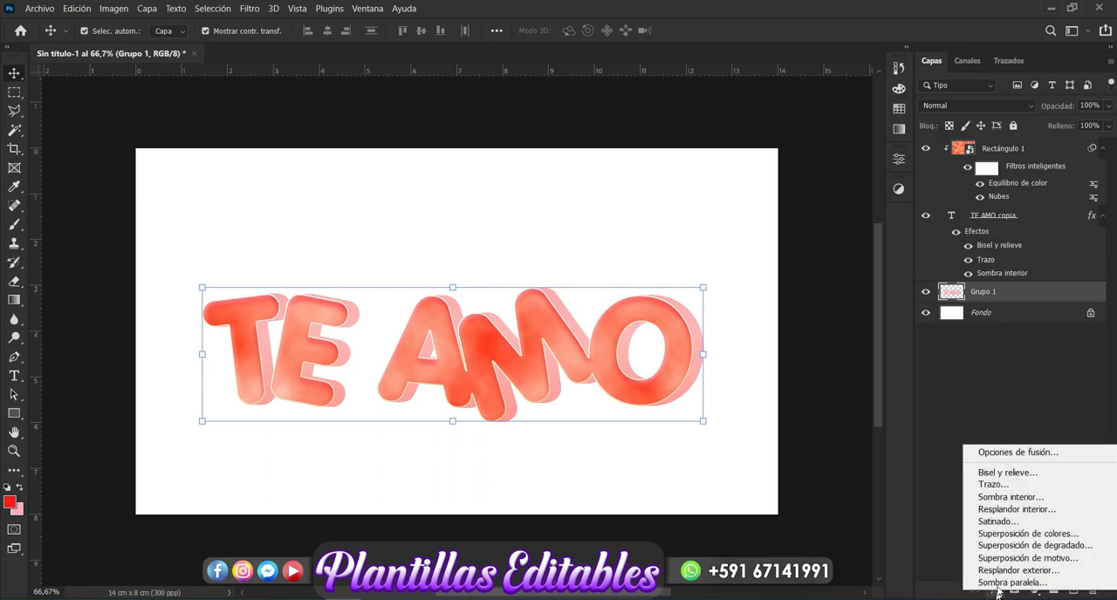
left_click(1030, 547)
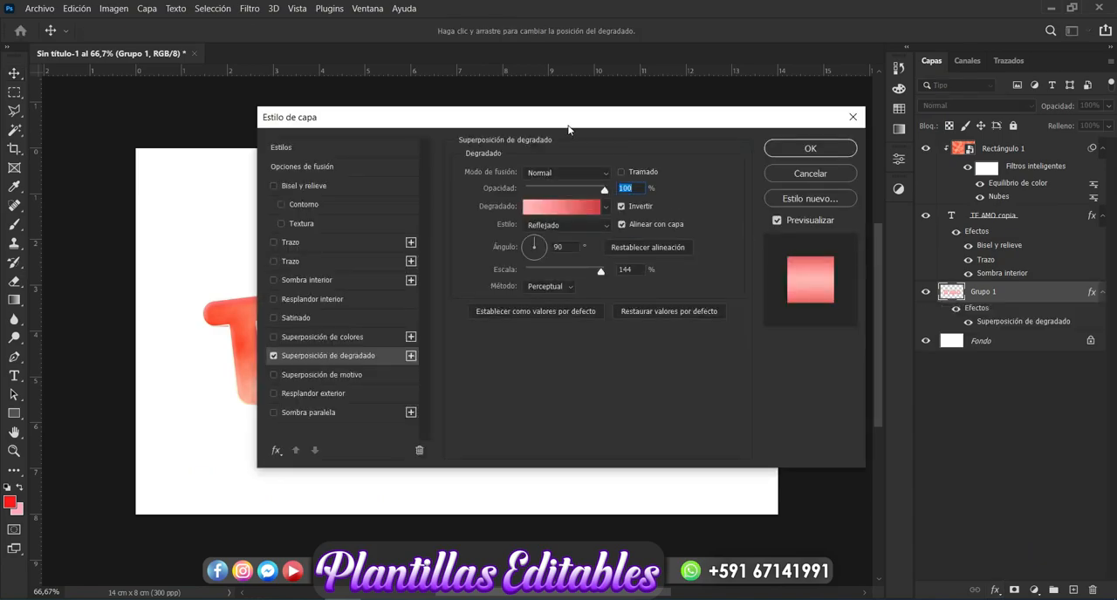
left_click_drag(568, 129, 910, 107)
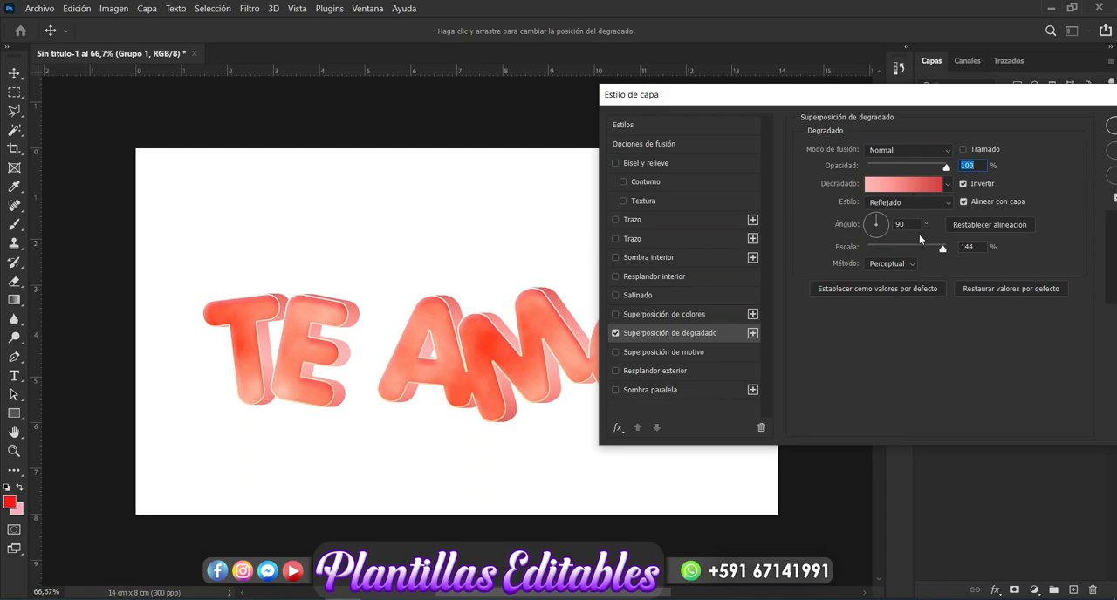
Step: Change the start stop of Grupo 1's gradient overlay to the lighter red ea5757 and accept the gradient
left_click(930, 187)
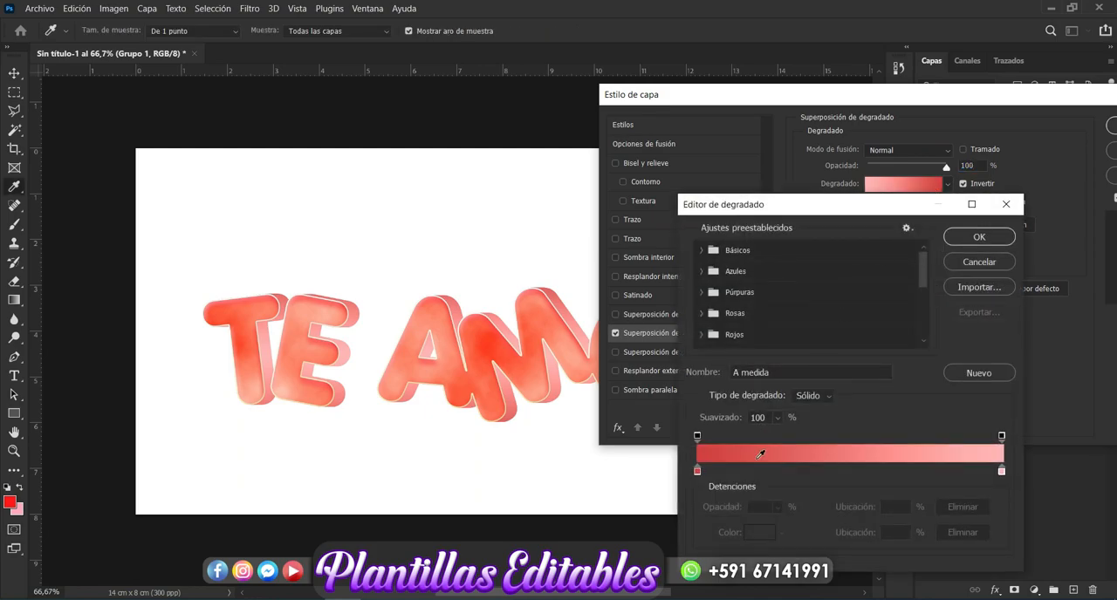
left_click(698, 472)
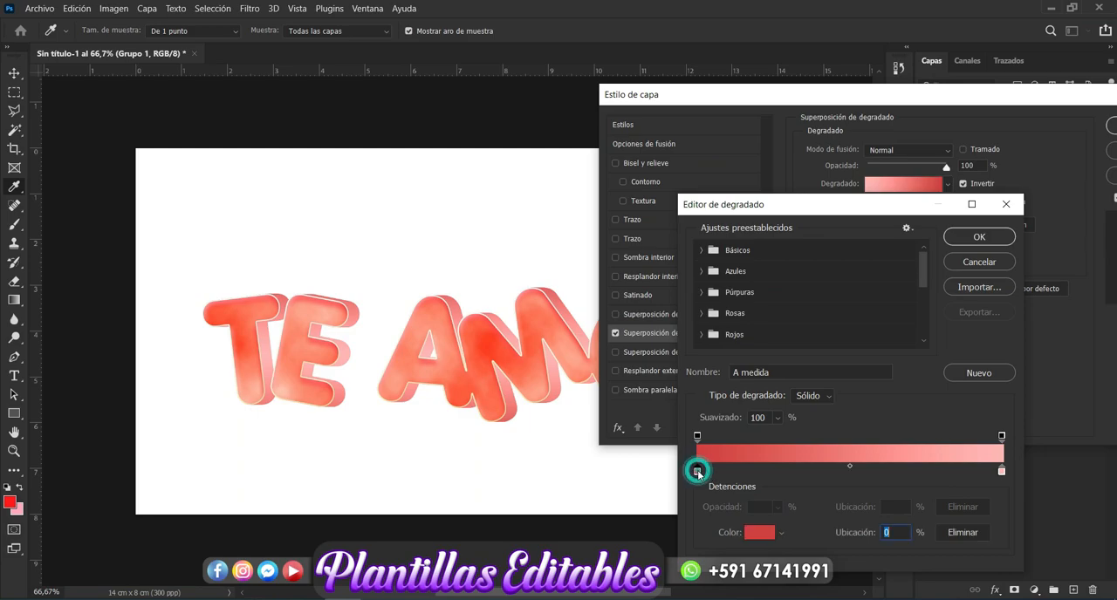
left_click(755, 533)
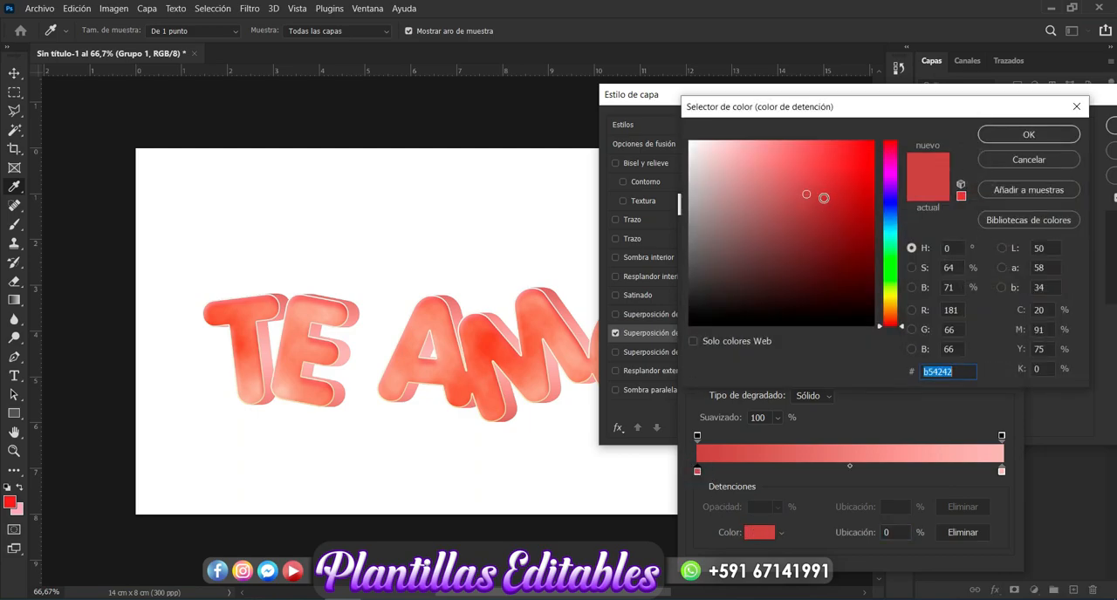
left_click(824, 198)
left_click(835, 192)
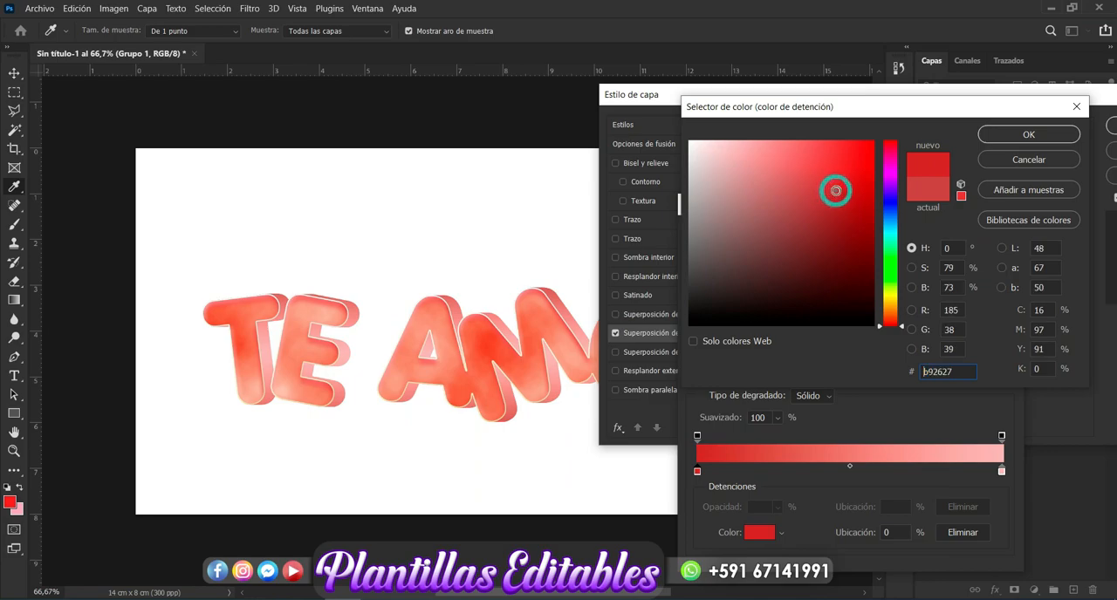
left_click_drag(897, 158, 898, 110)
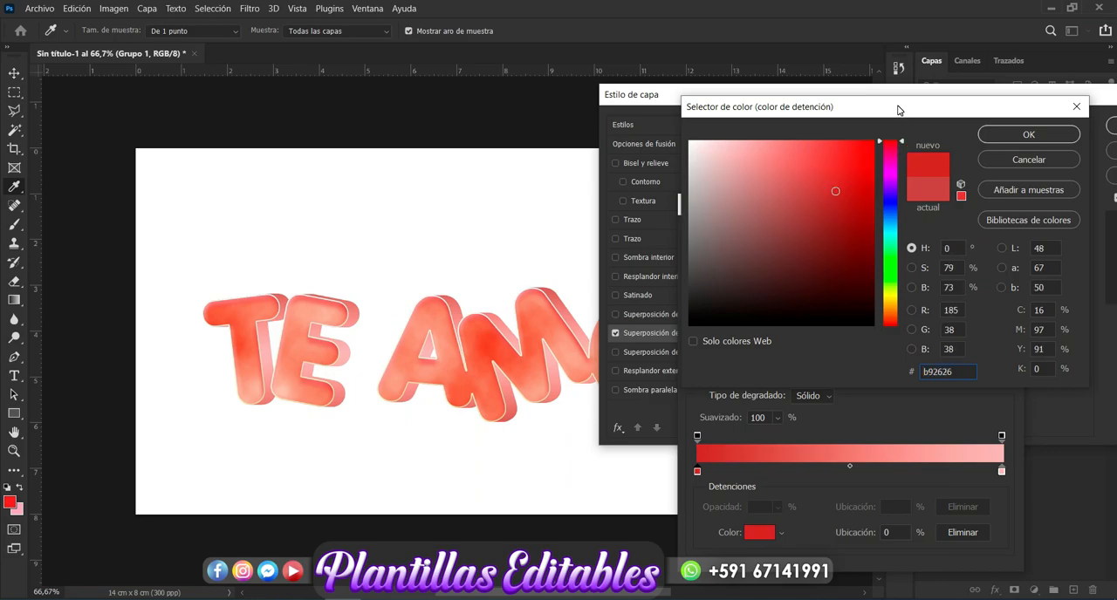
left_click(837, 173)
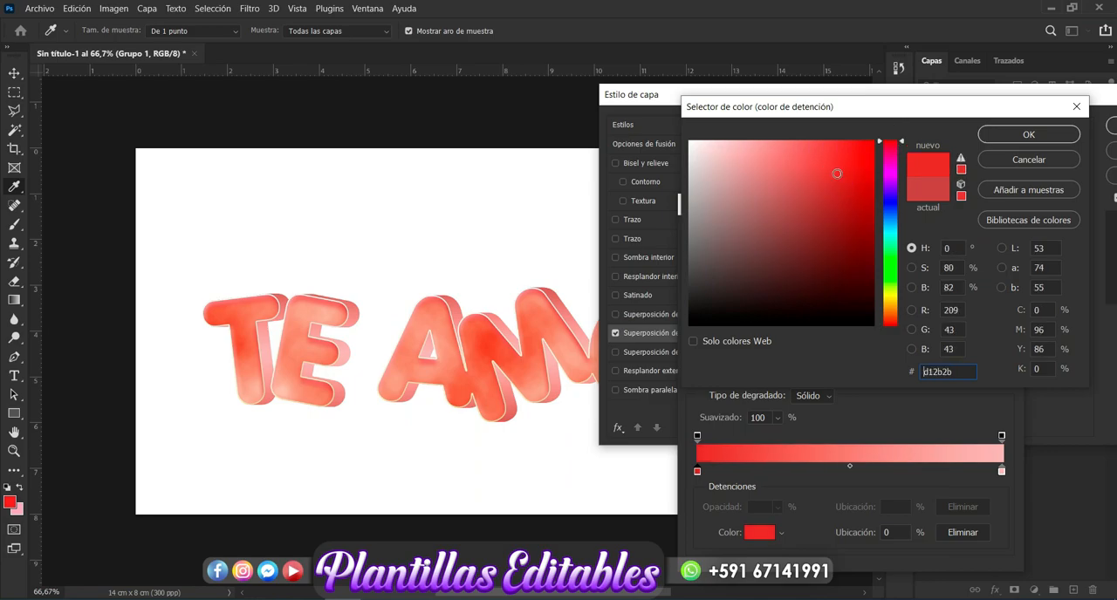
left_click_drag(825, 171, 806, 156)
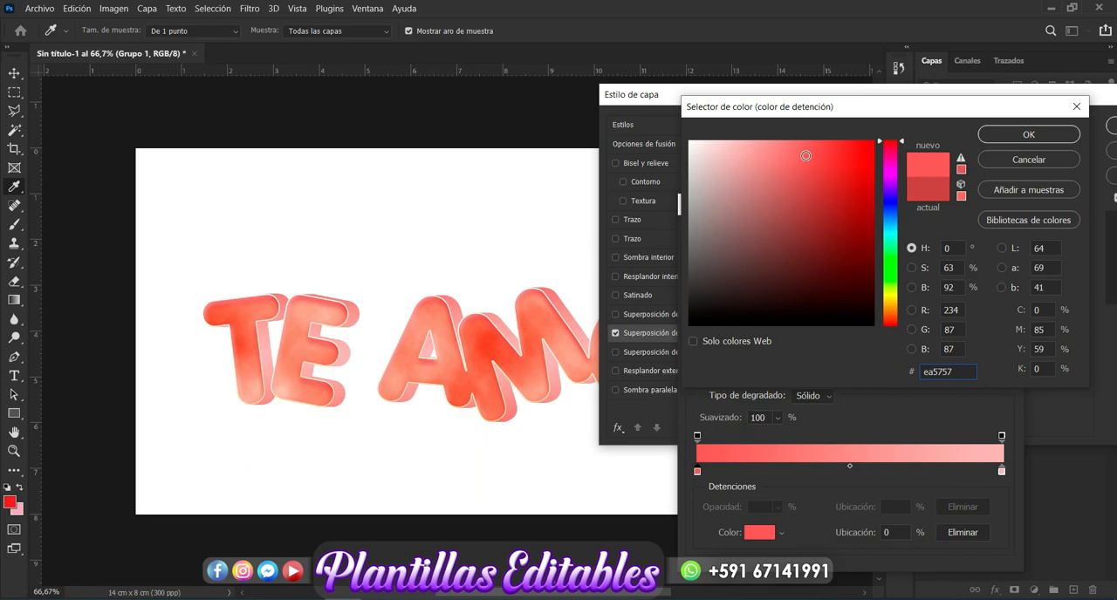
left_click(992, 137)
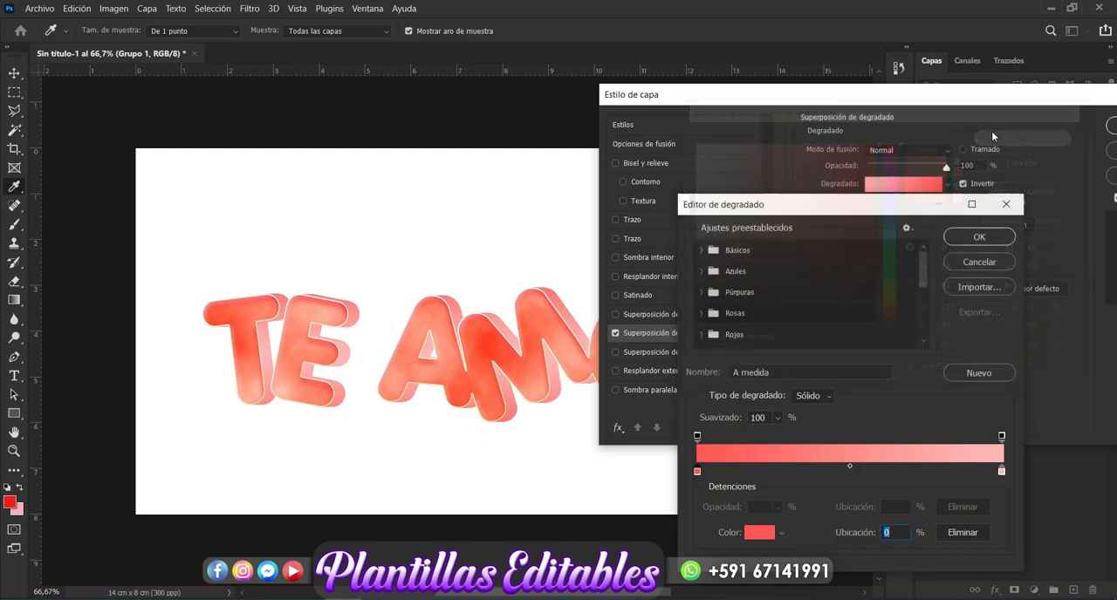
left_click(979, 237)
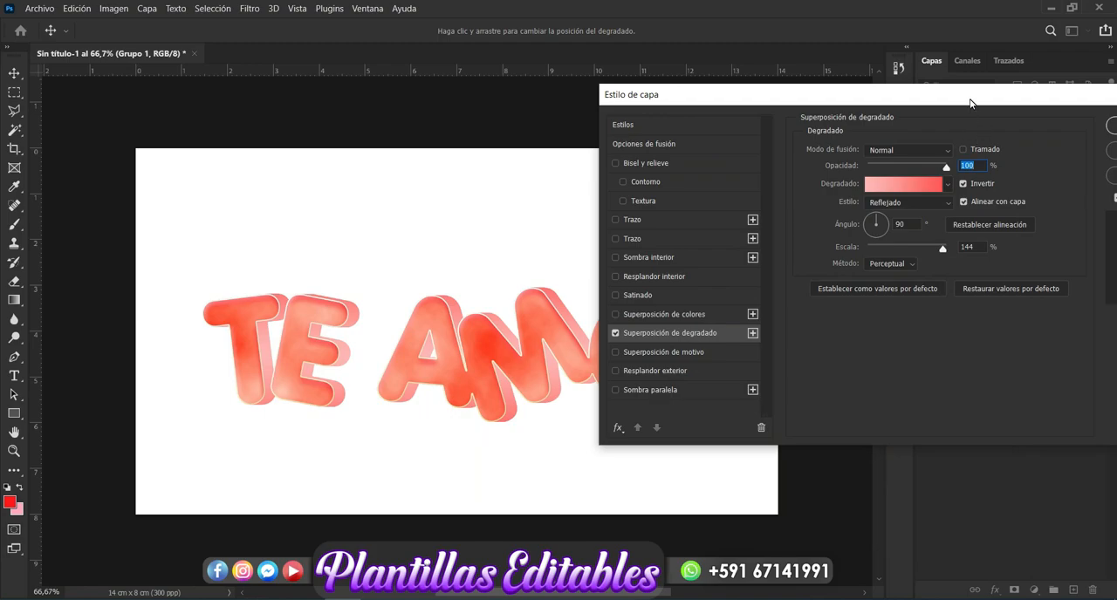
Step: Add an outer glow in f1ce8c to Grupo 1, accept the layer style and deselect all layers
left_click_drag(971, 103, 953, 105)
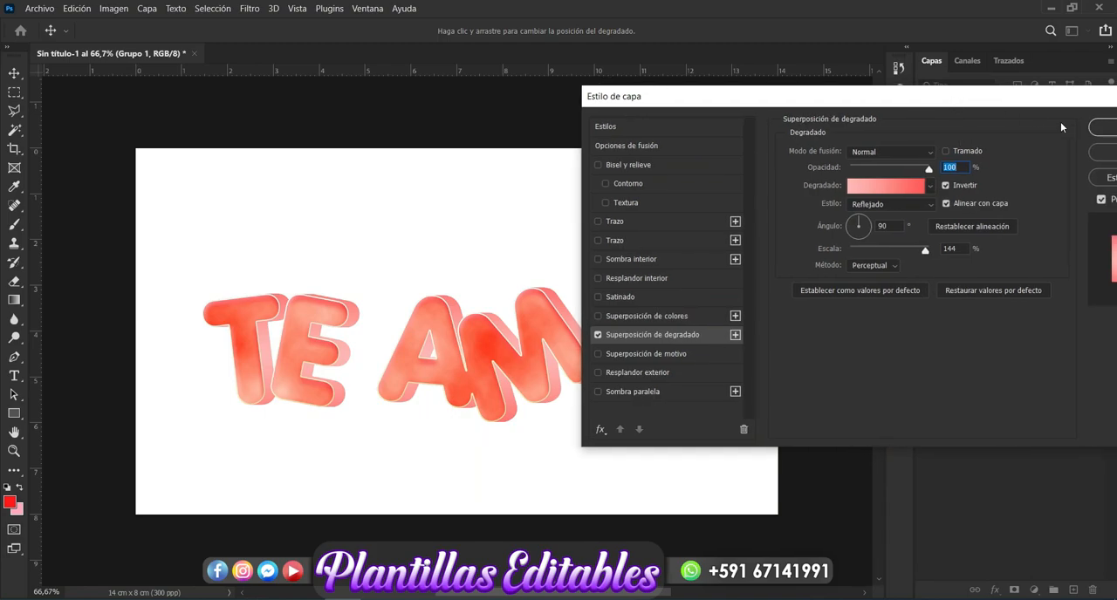
left_click(667, 371)
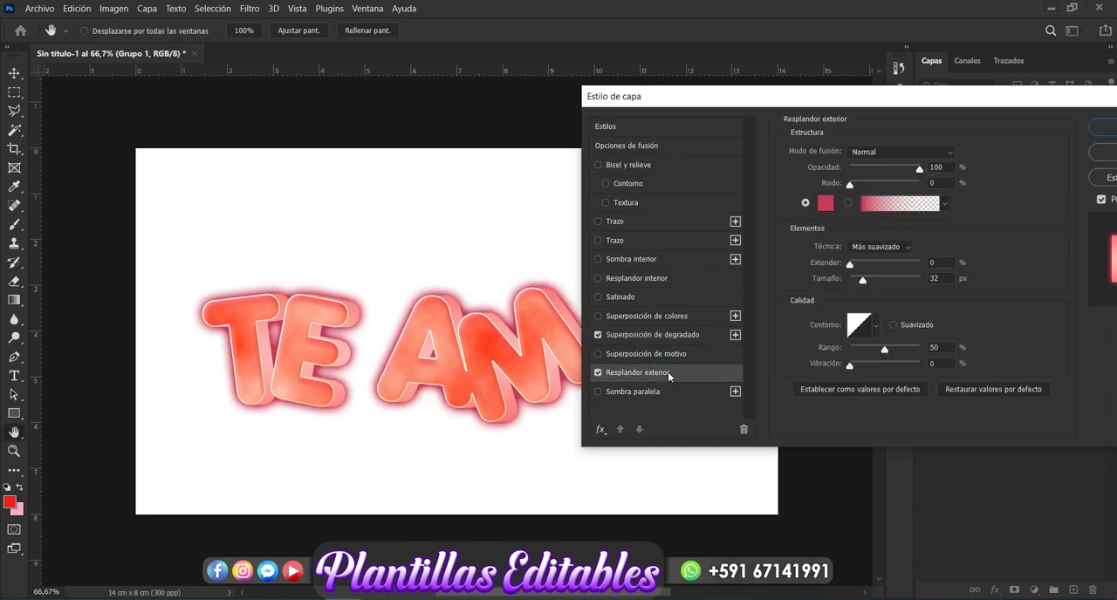
left_click(825, 203)
left_click(549, 316)
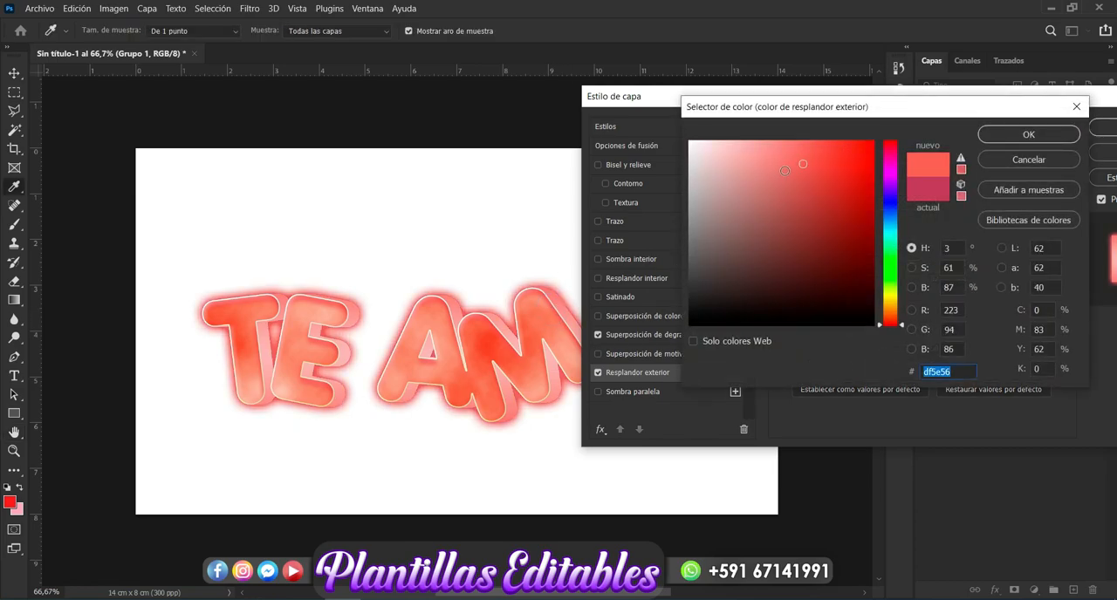
left_click(895, 307)
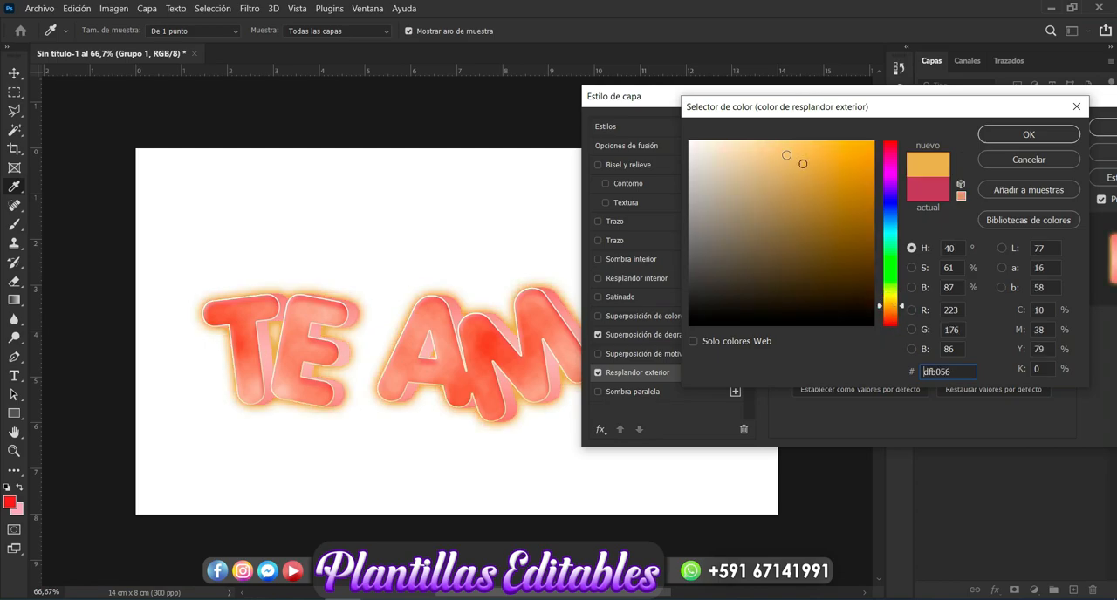
left_click_drag(782, 151, 767, 150)
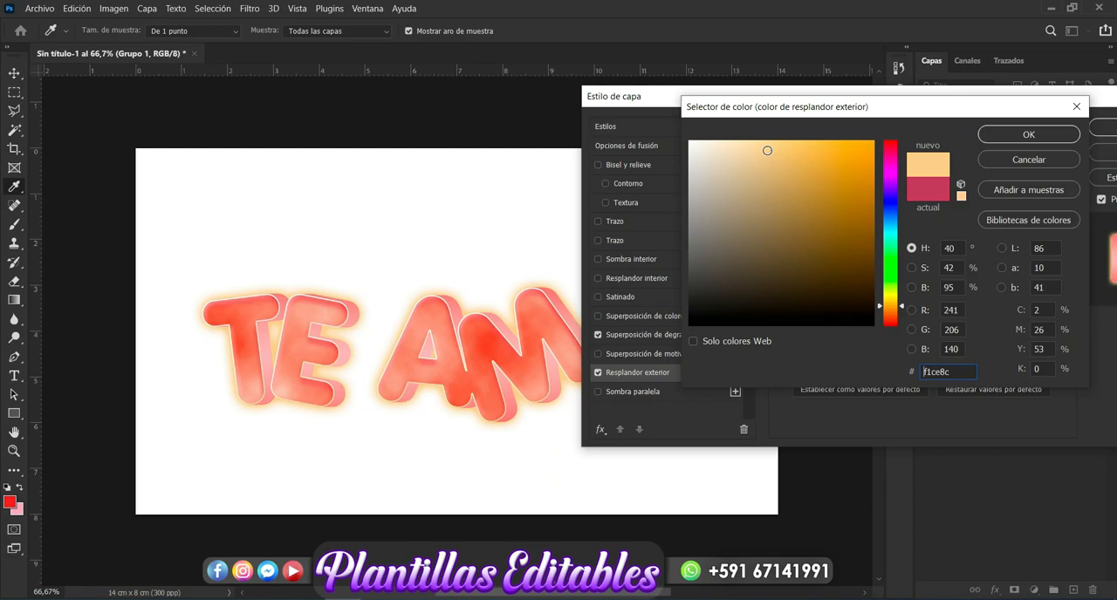
left_click(1031, 136)
left_click(1104, 128)
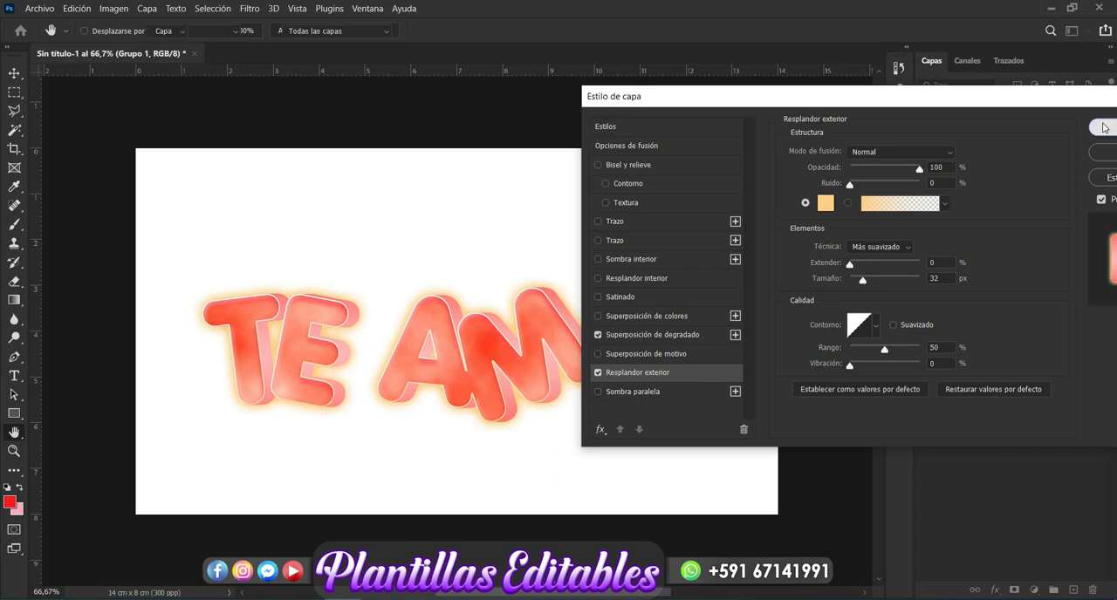
left_click(980, 476)
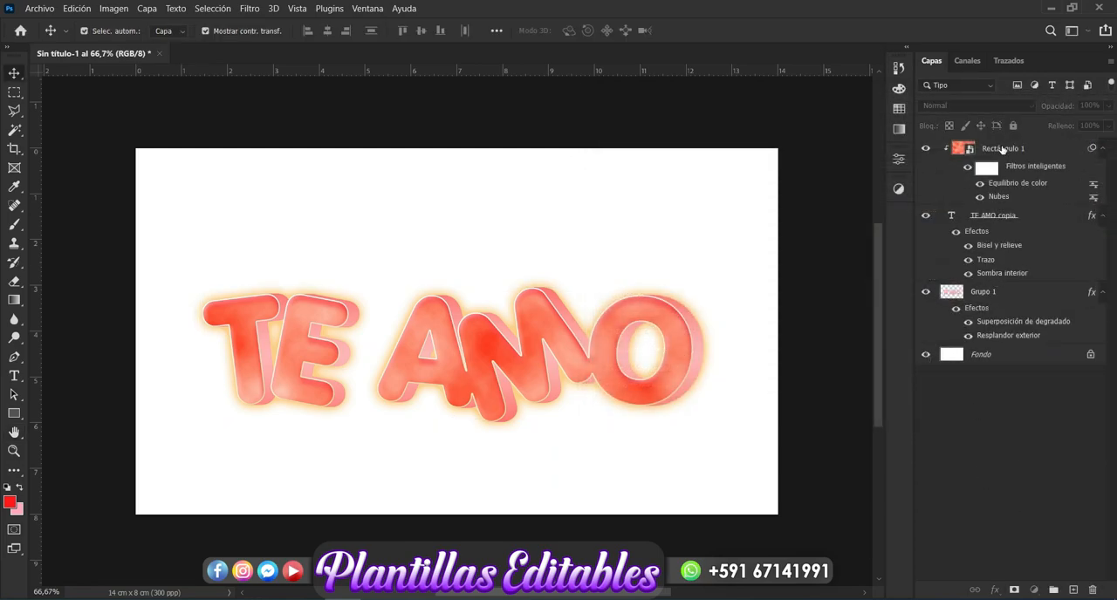
Step: Group the Rectángulo 1, TE AMO copia and Grupo 1 layers and name the group Texto
left_click(1003, 147)
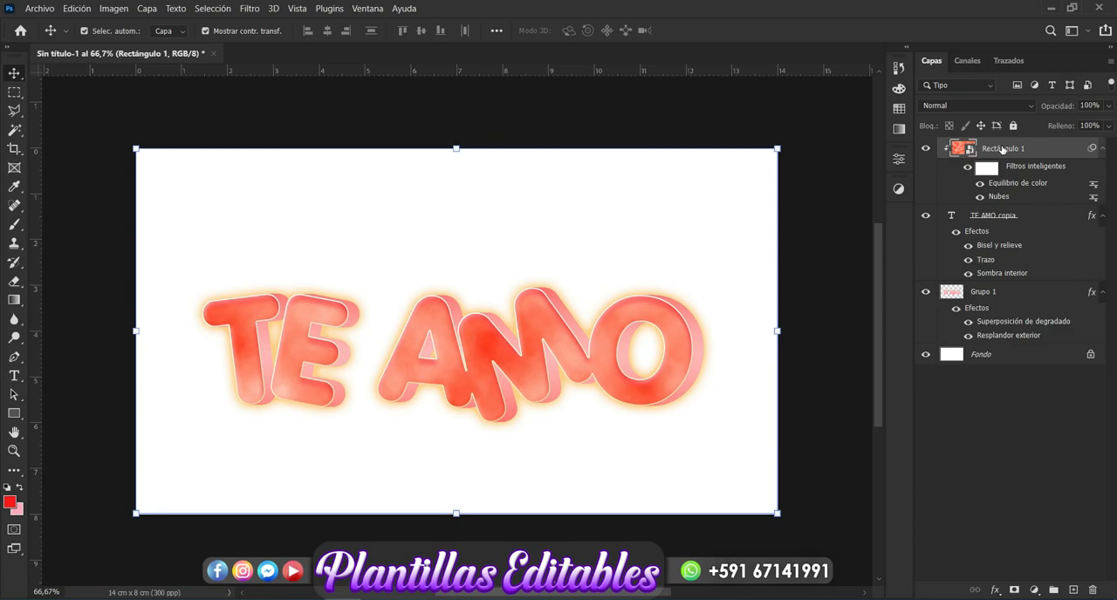
left_click(987, 293, "shift")
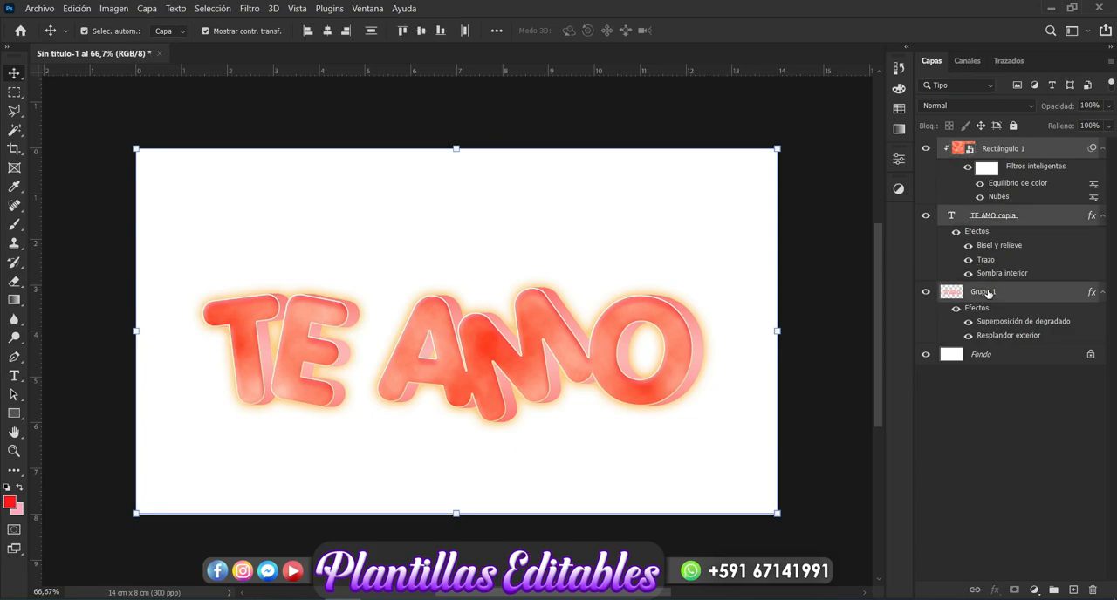
key("ctrl+g")
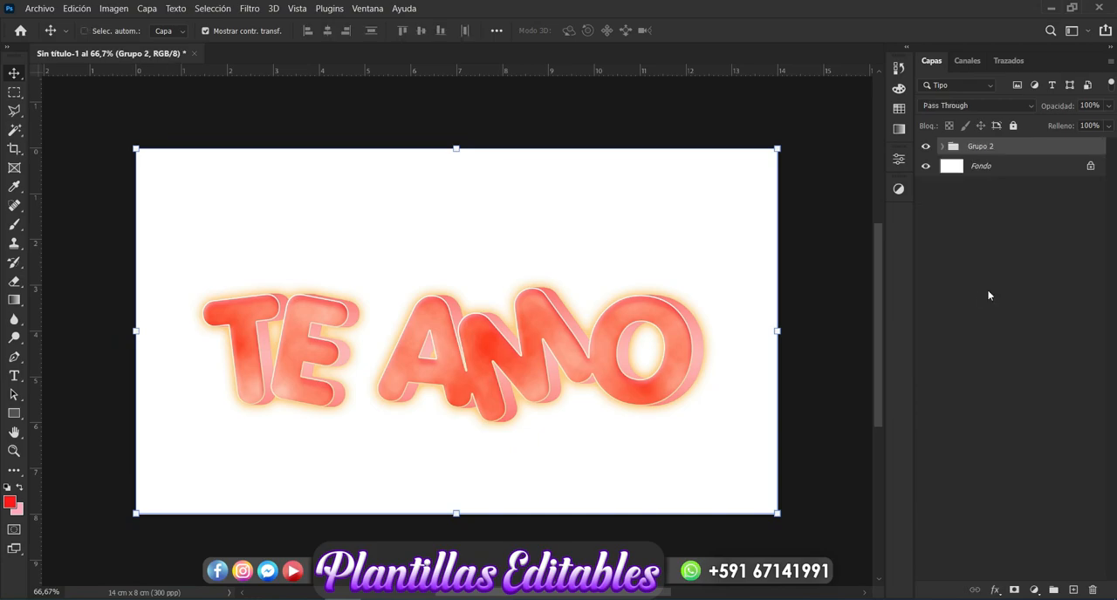
double_click(986, 147)
key("BackSpace")
key("Return")
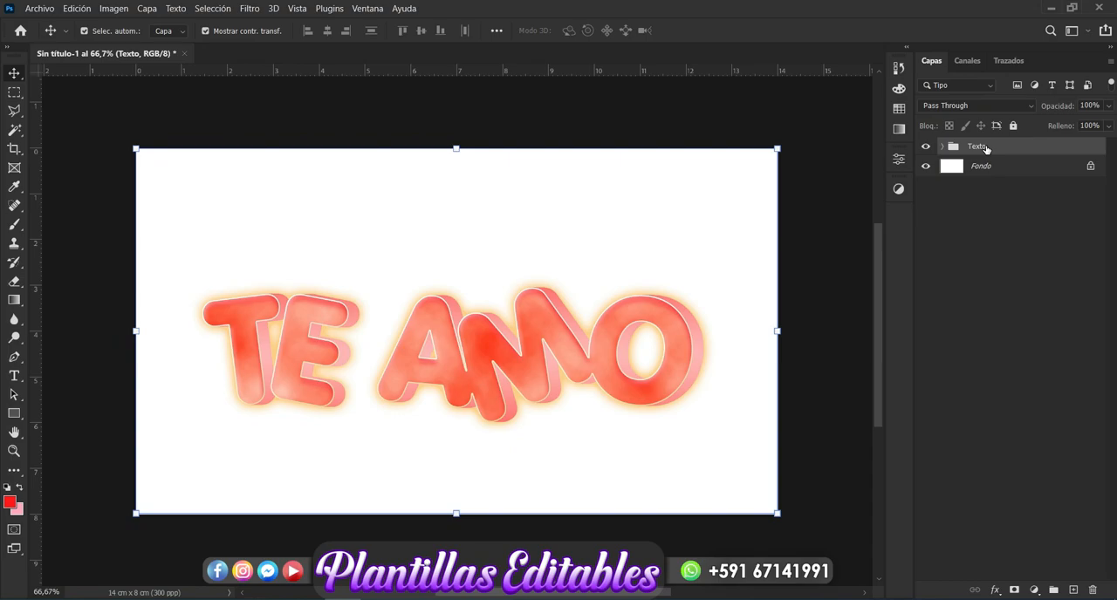
Step: Create a new layer above Fondo and paint its lower part in e0c88e with the 1000 px soft brush
left_click(1024, 166)
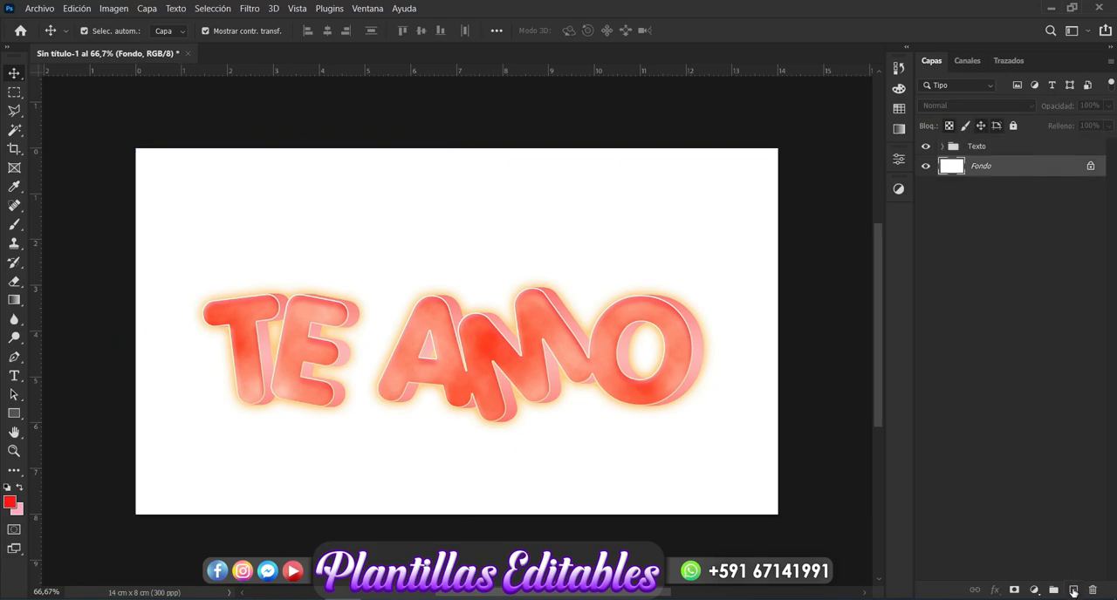
left_click(1073, 591)
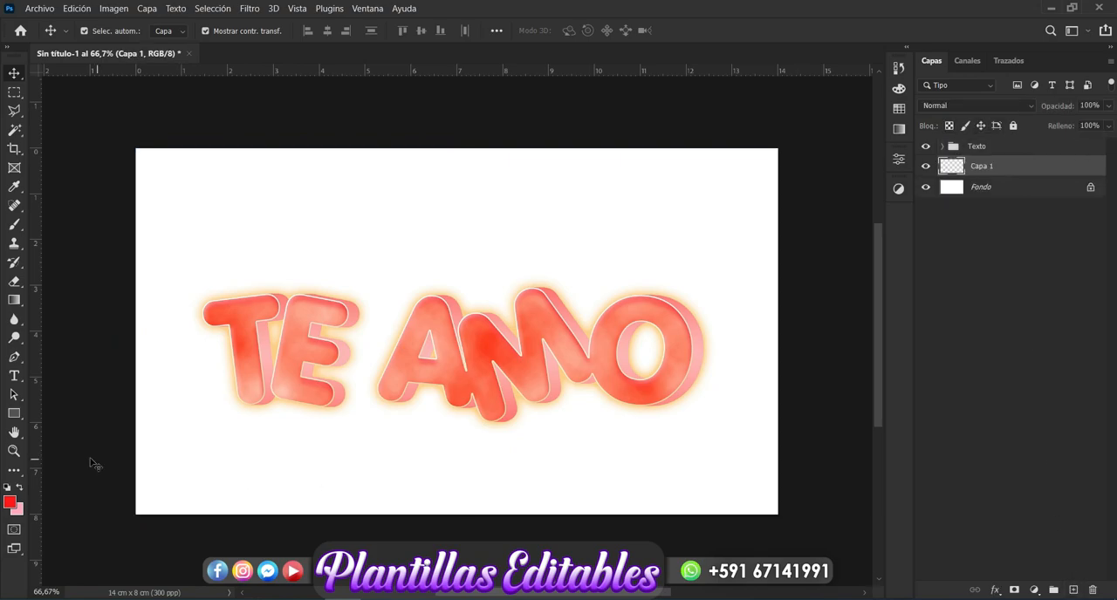
left_click(15, 225)
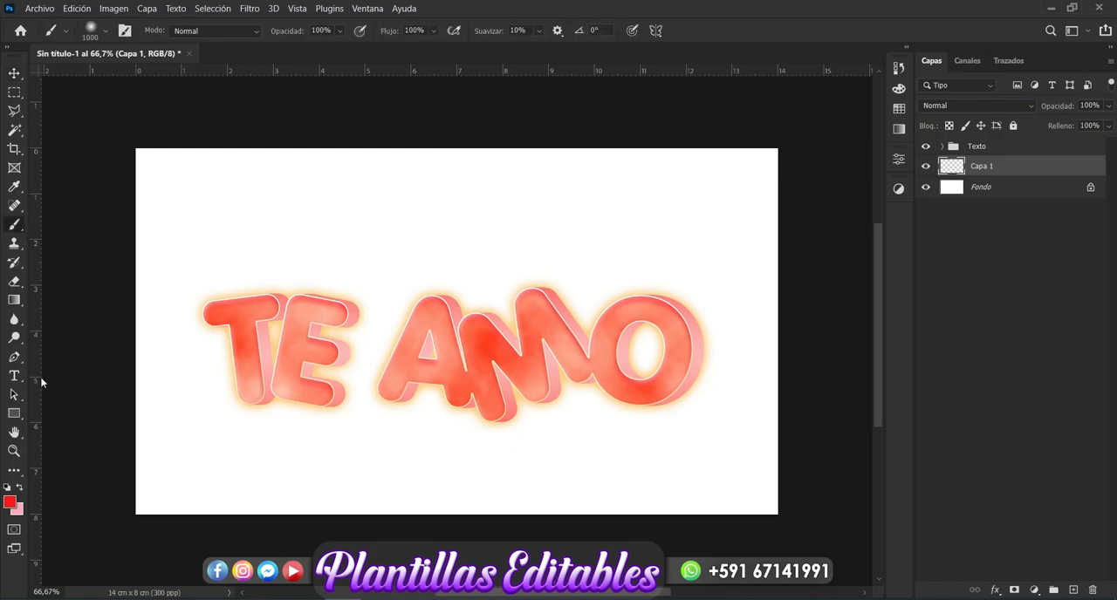
left_click(10, 504)
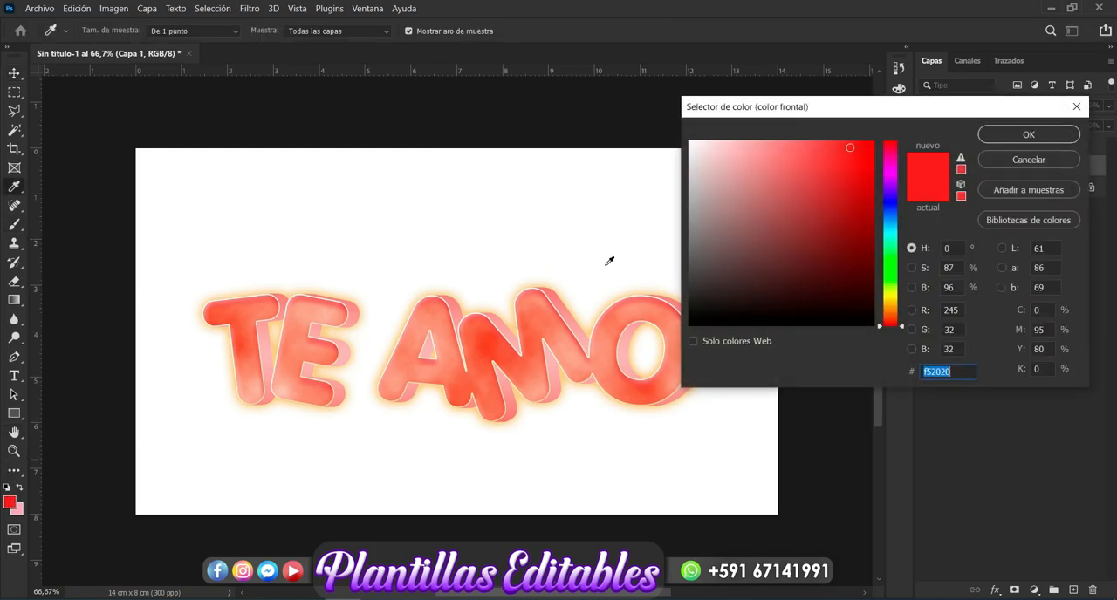
left_click(892, 305)
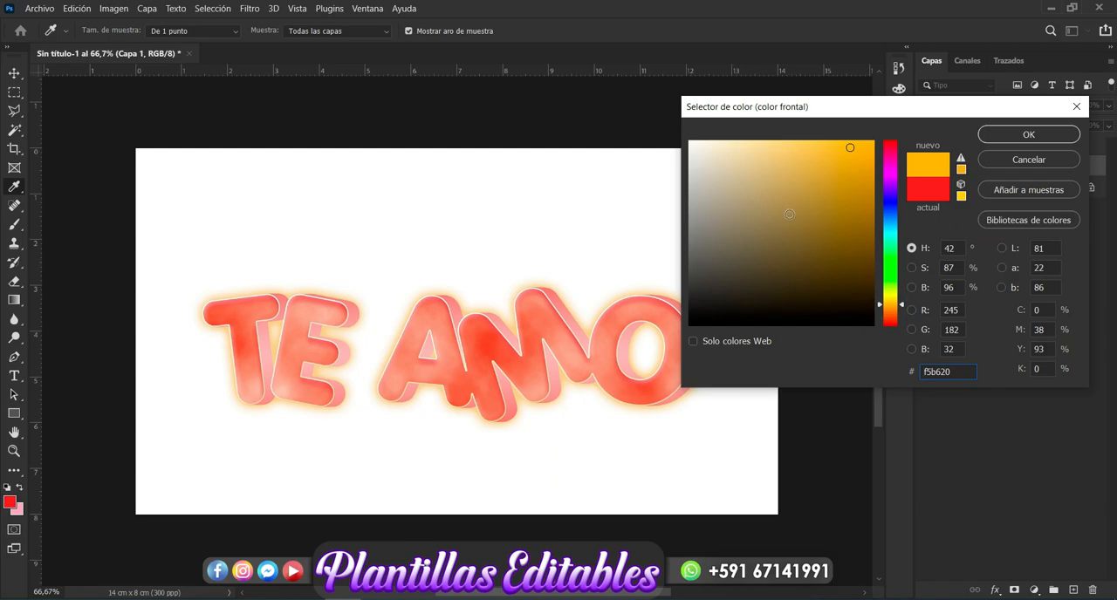
left_click_drag(766, 178, 756, 163)
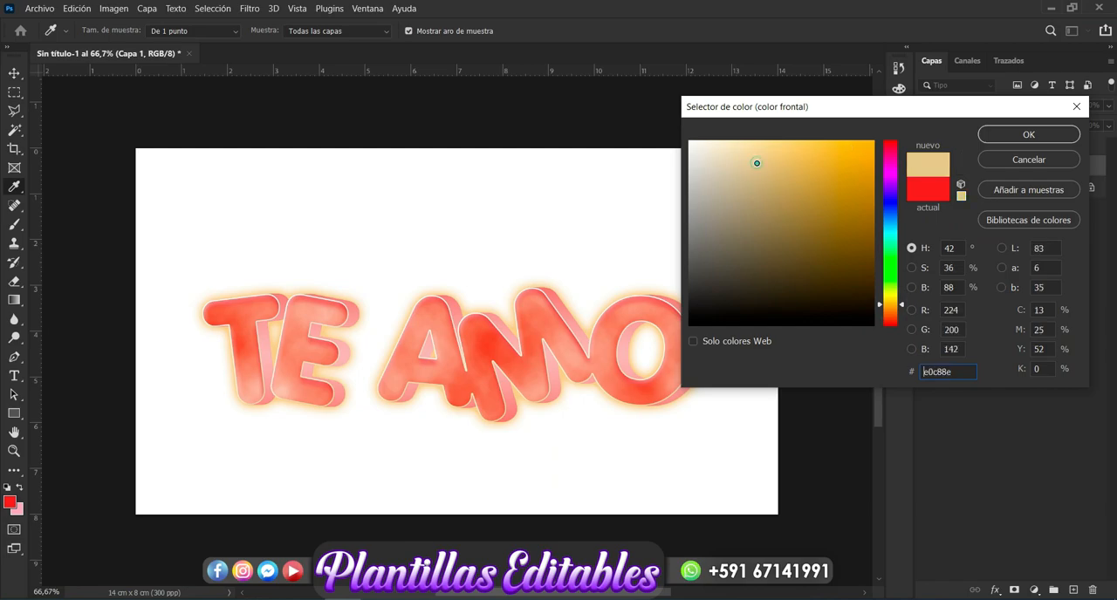
left_click(993, 137)
key("b")
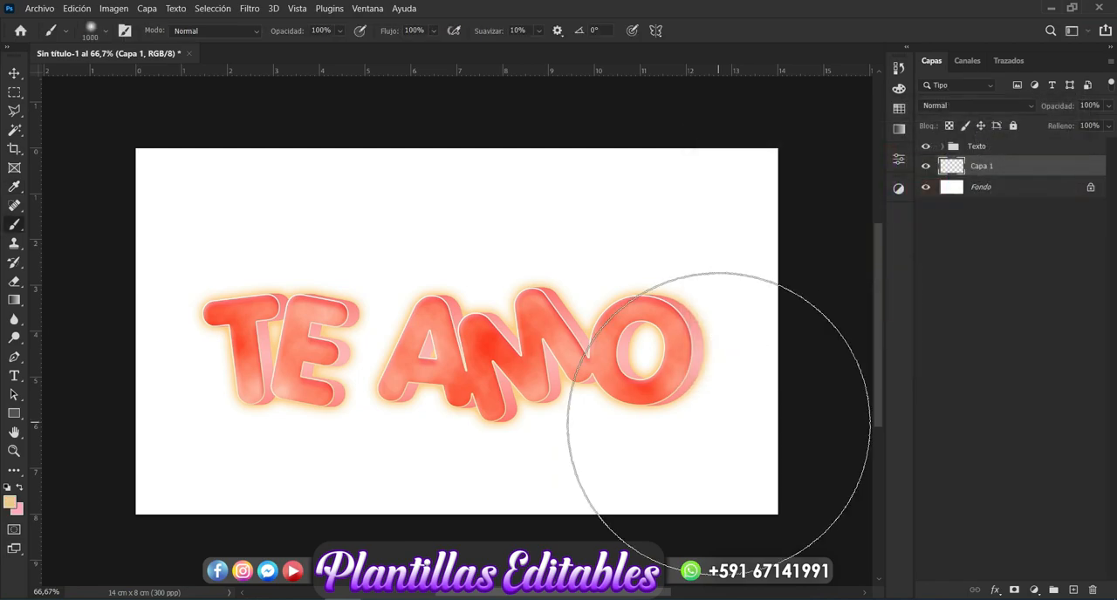
left_click_drag(748, 439, 17, 475)
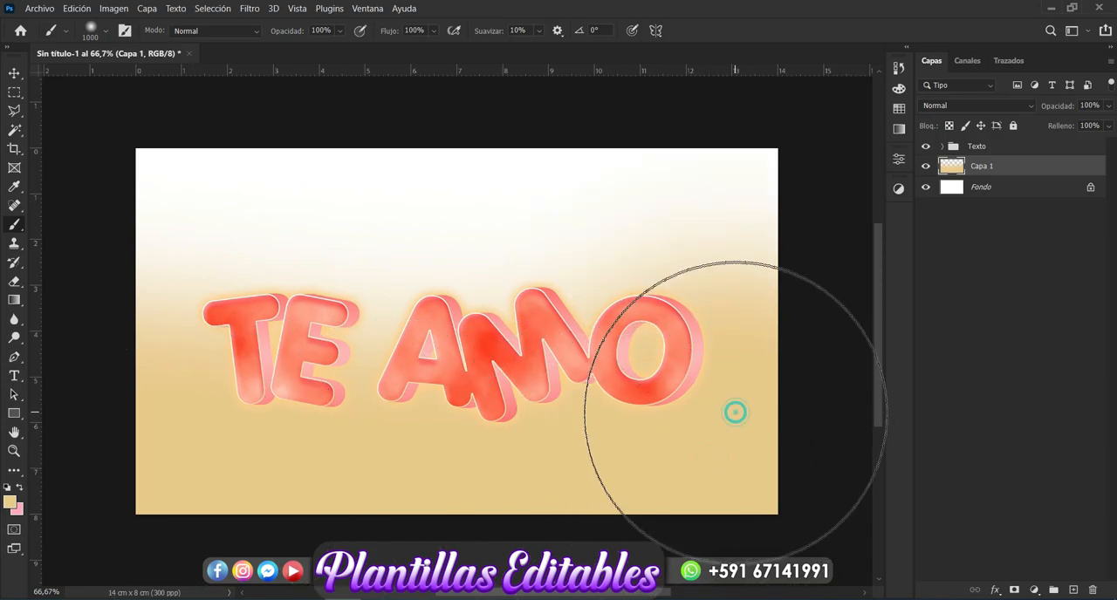
left_click(14, 74)
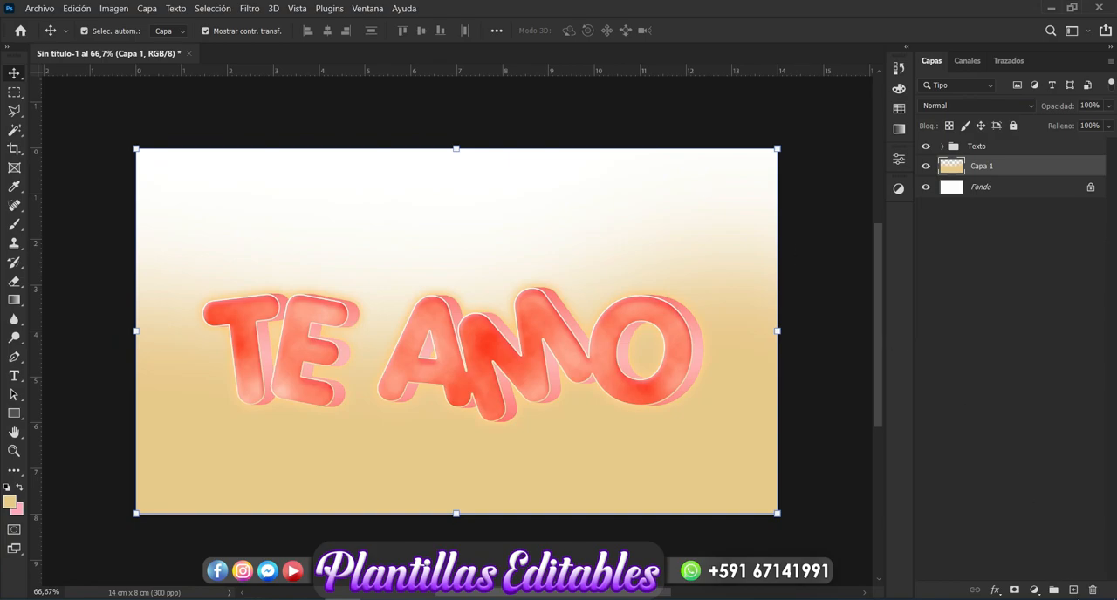
Step: Create another new layer above Capa 1 and set the soft brush size to 800 px
left_click(1073, 590)
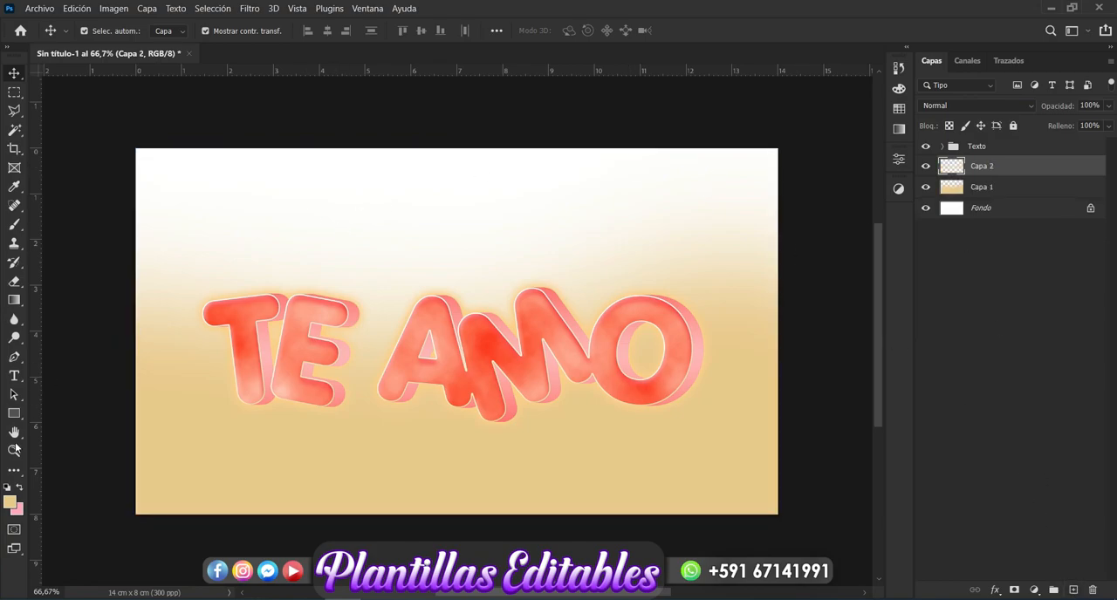
left_click(15, 226)
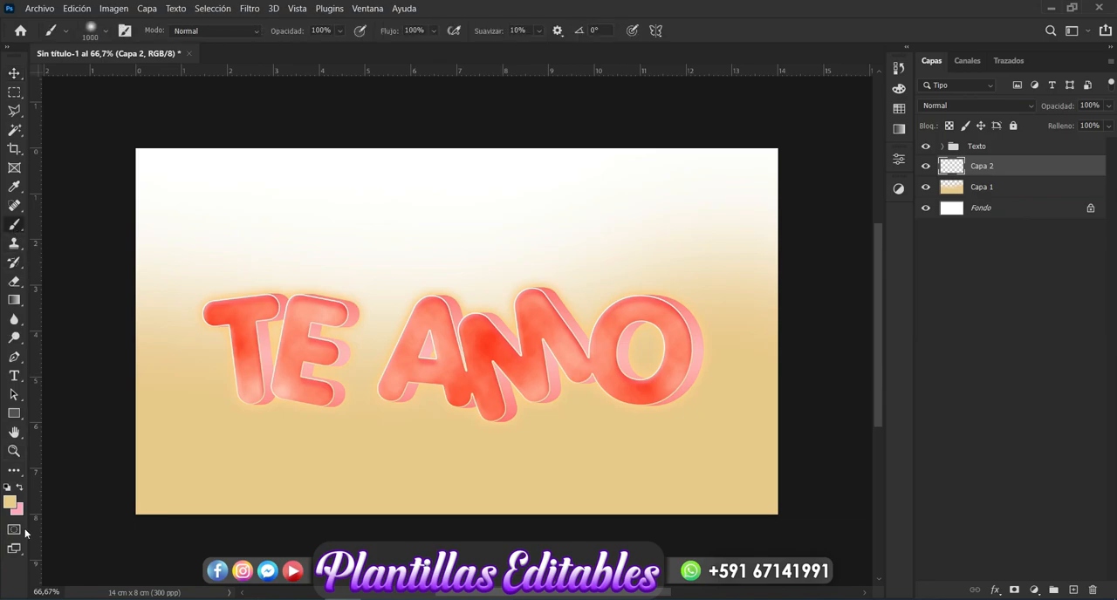
left_click(102, 33)
left_click(153, 57)
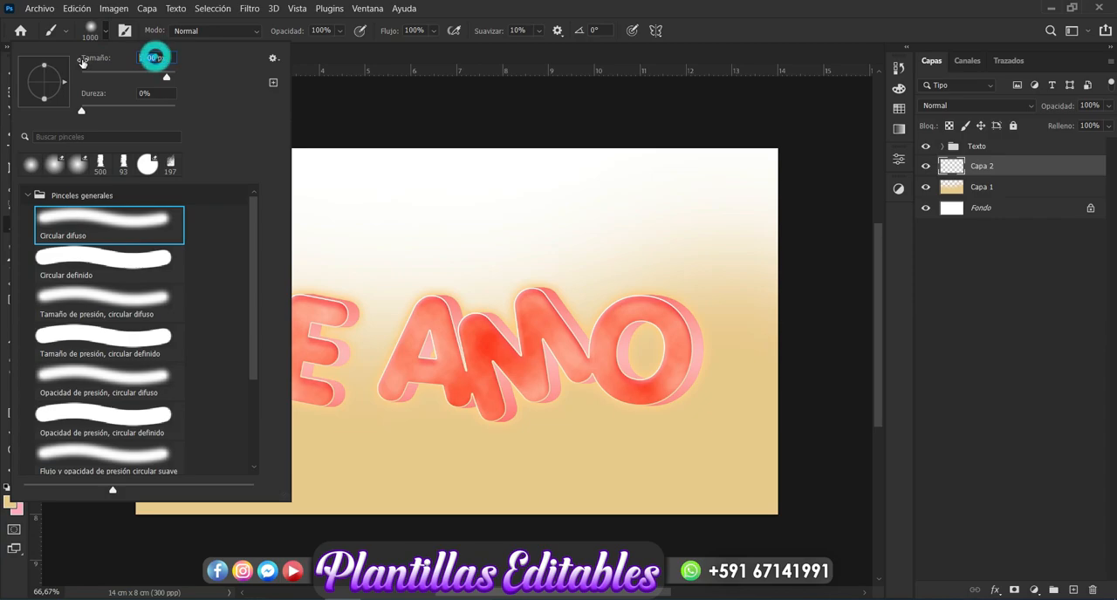
type("800")
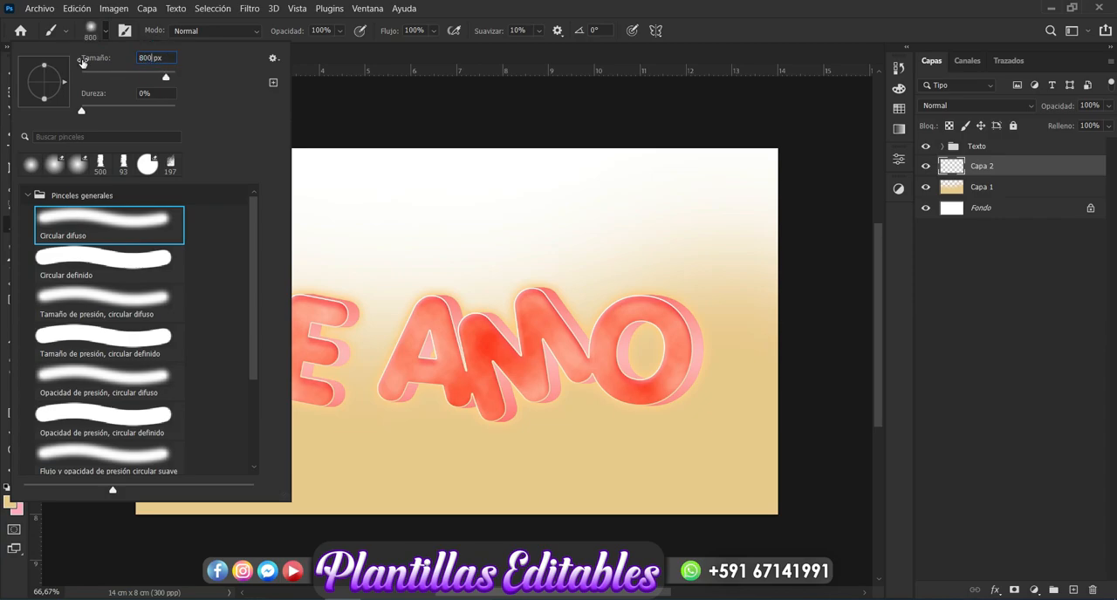
key("Return")
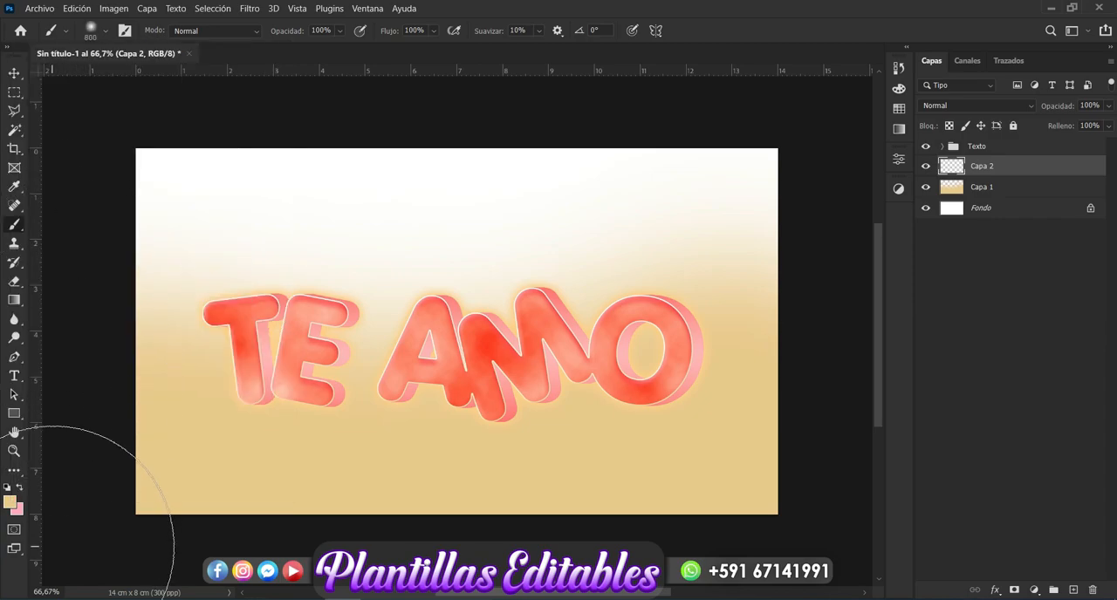
Step: Set the foreground colour to f0d186 and paint soft patches across the lower part of Capa 2 with the 800 px brush
left_click(11, 503)
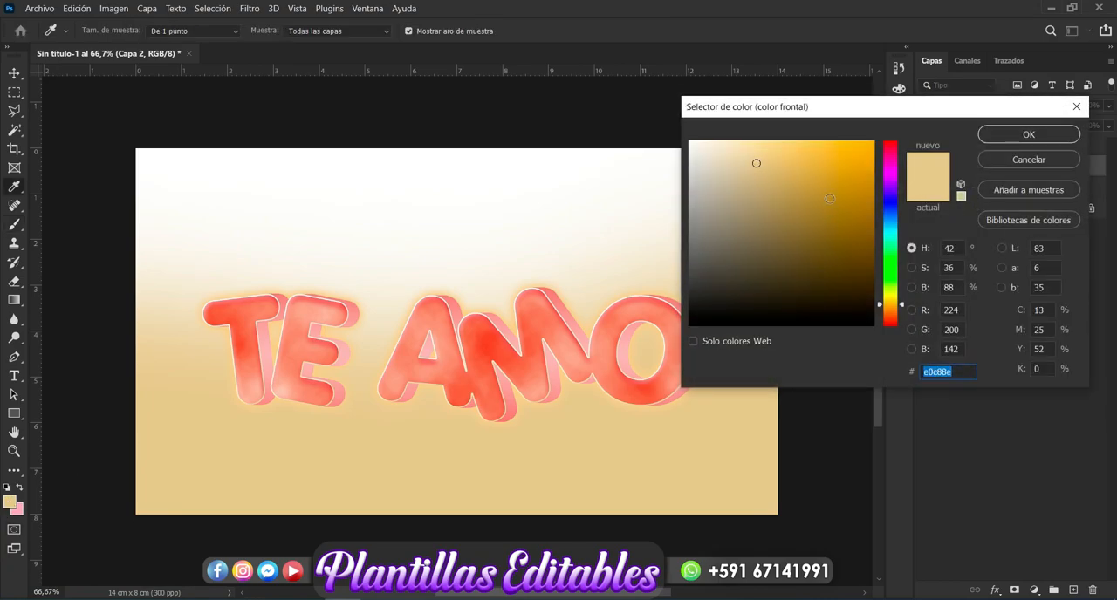
left_click(771, 151)
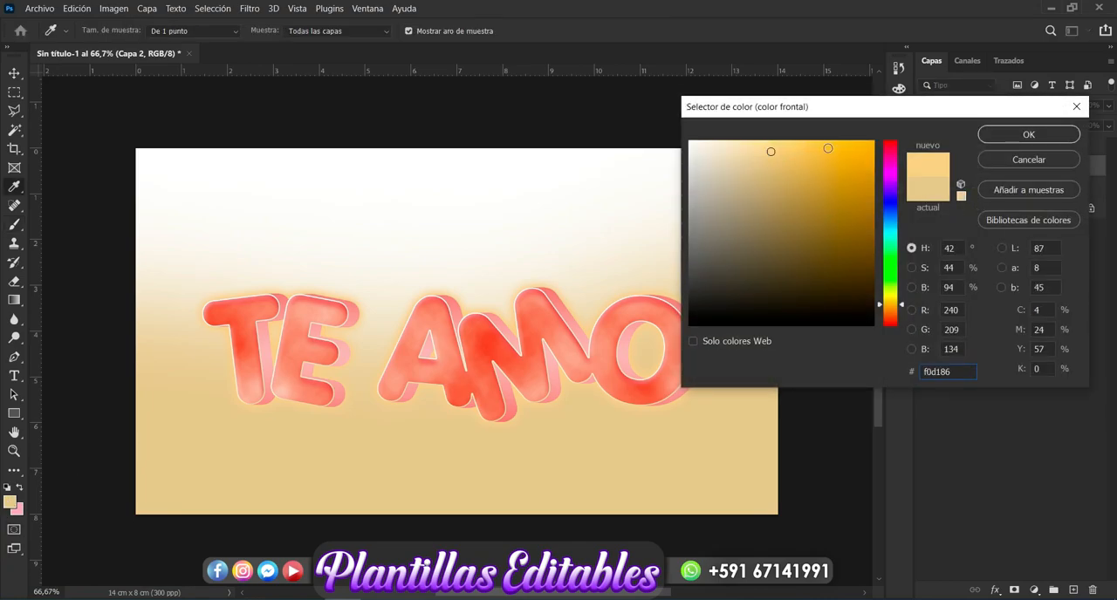
left_click(999, 136)
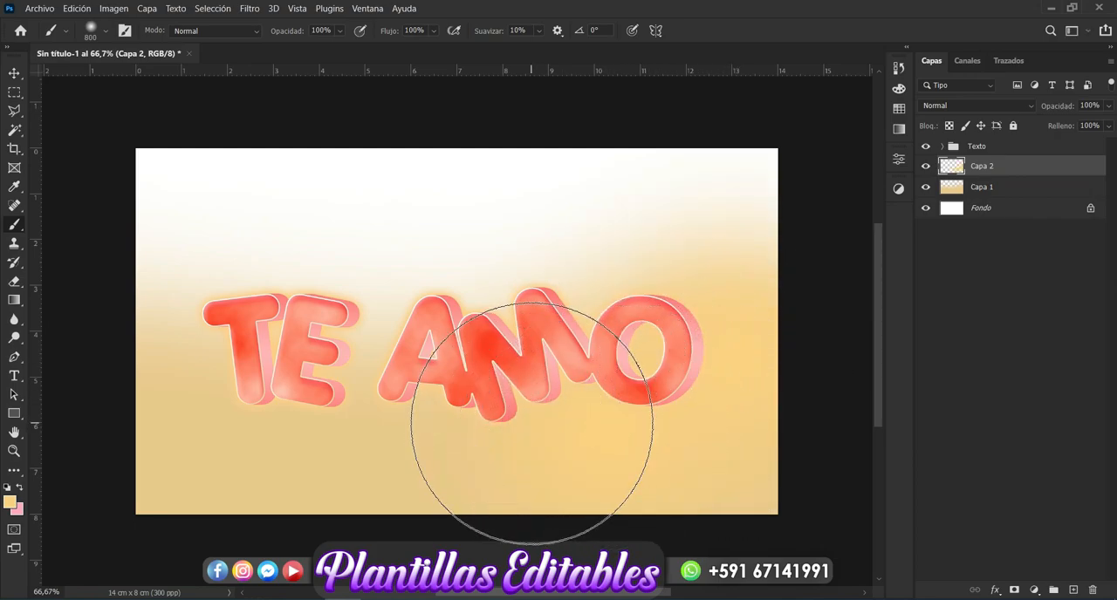
left_click(365, 425)
left_click(176, 493)
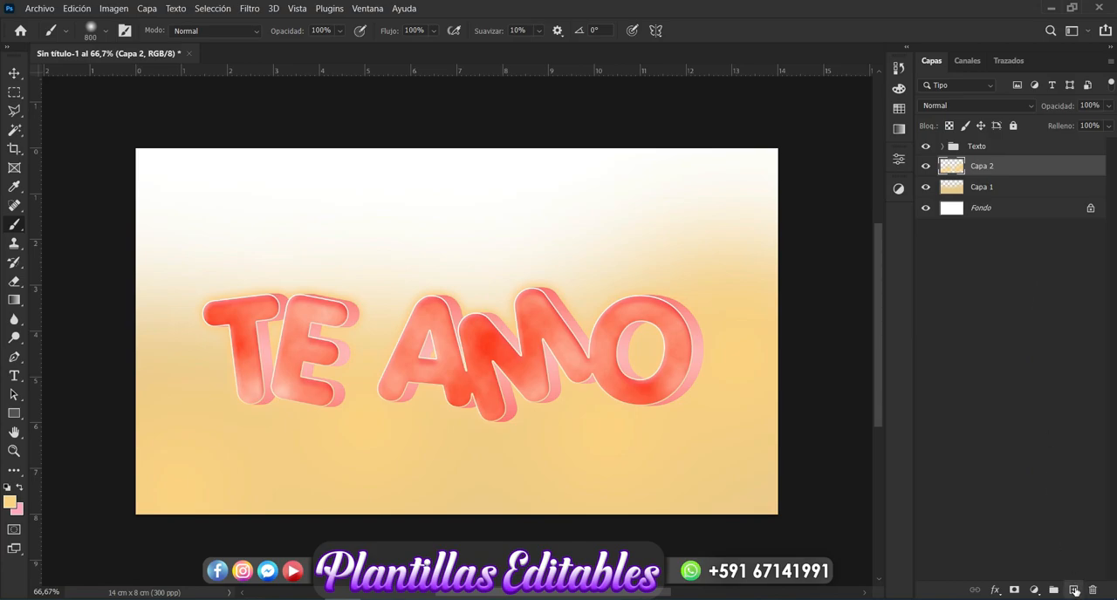
Step: Create a new layer above Capa 2 and set the soft brush size to 600 px
left_click(1074, 590)
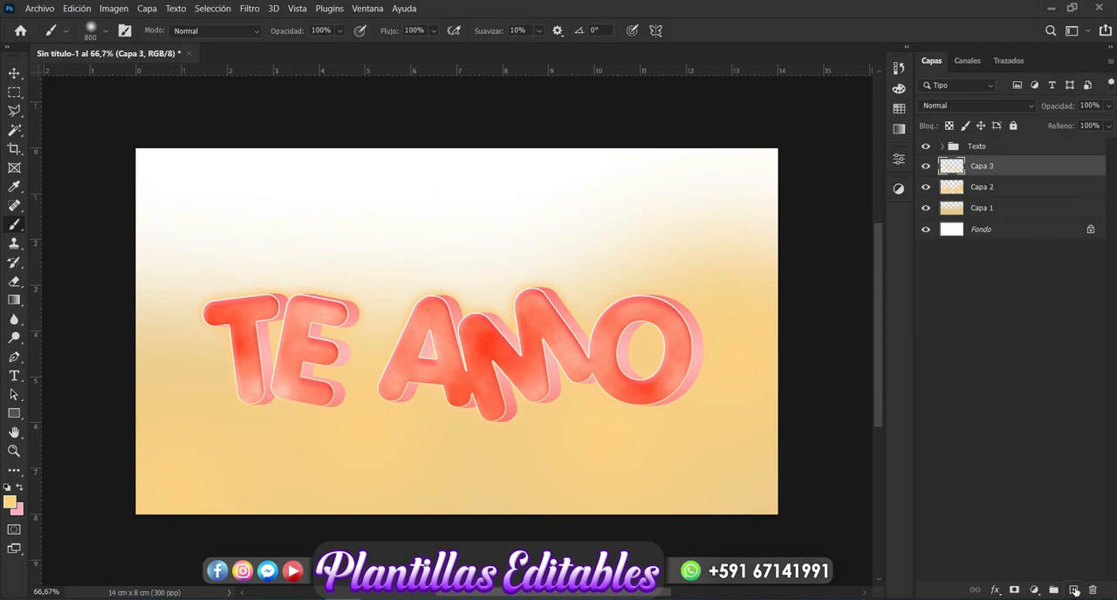
left_click(103, 31)
left_click_drag(151, 60, 111, 61)
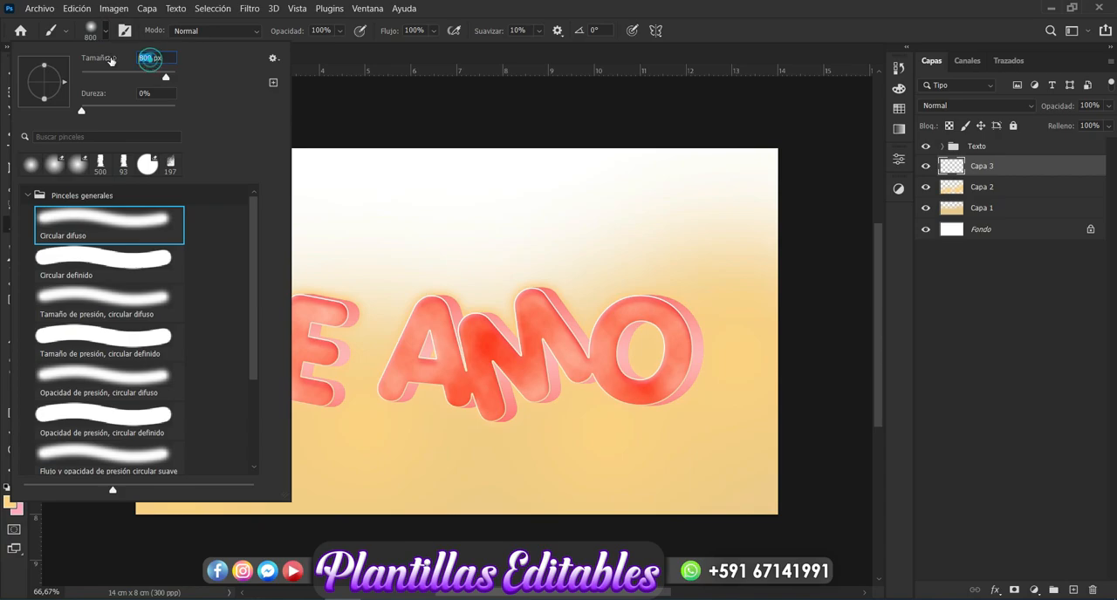
type("7")
key("BackSpace")
type("600")
key("Return")
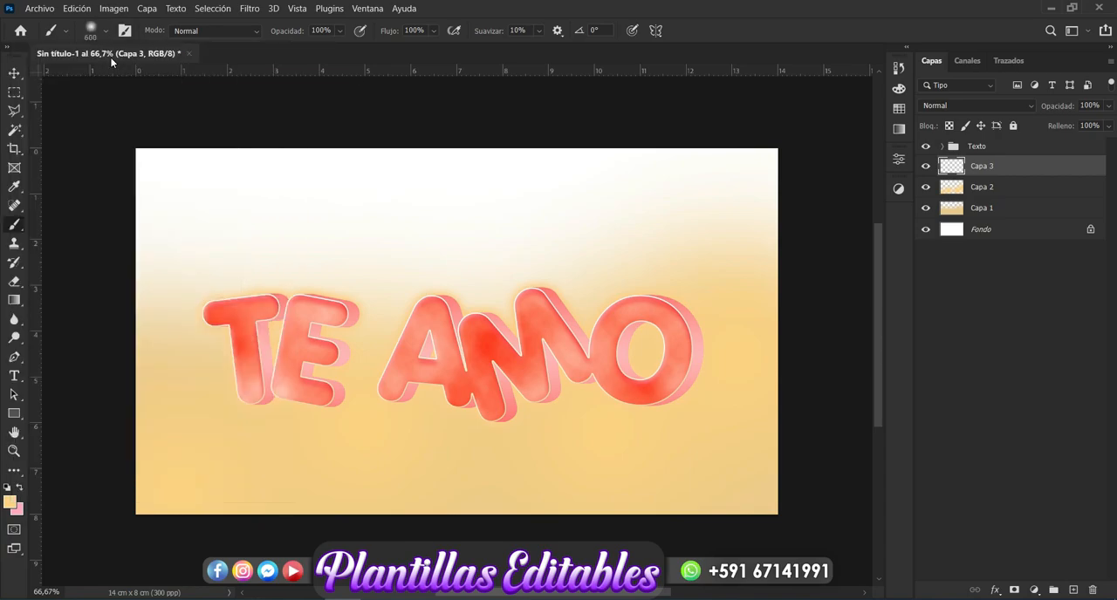
Step: Set the foreground colour to e3c79c and return to the Brush tool
left_click(10, 502)
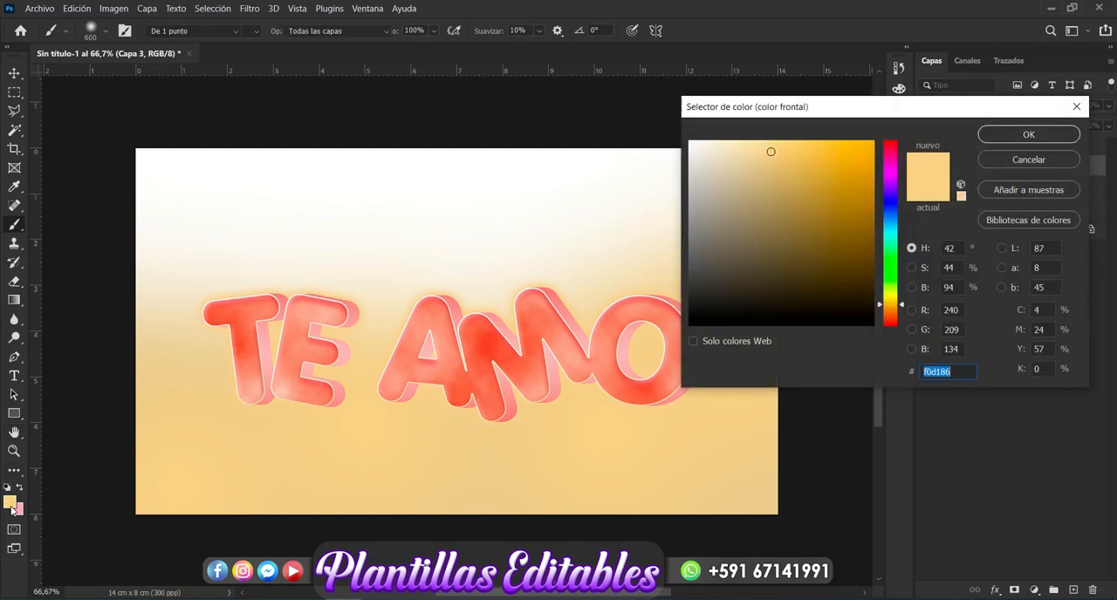
left_click(759, 206)
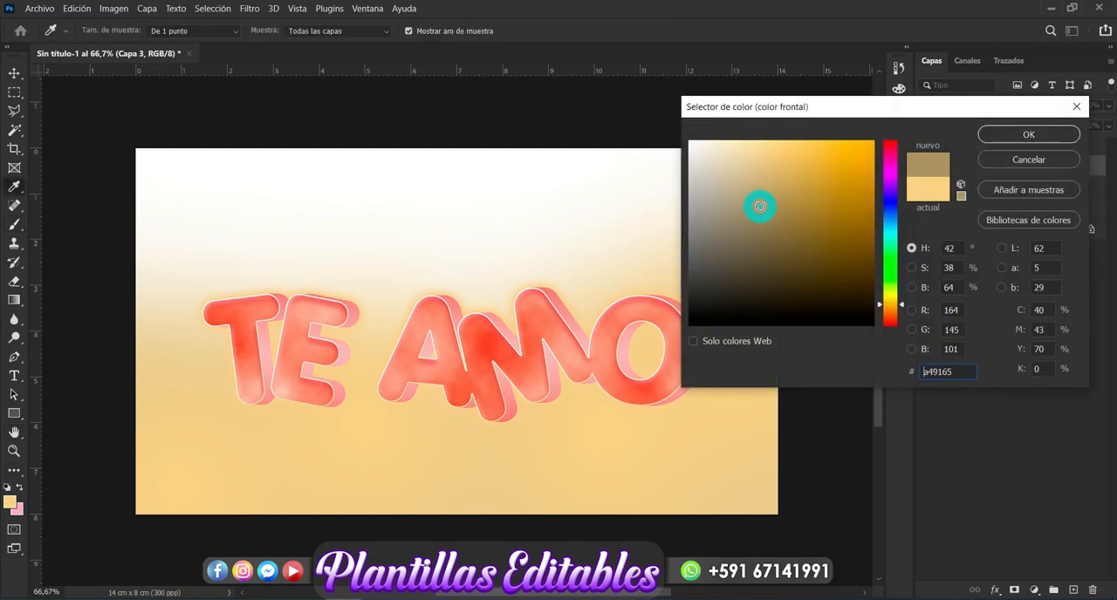
left_click(752, 182)
left_click(882, 302)
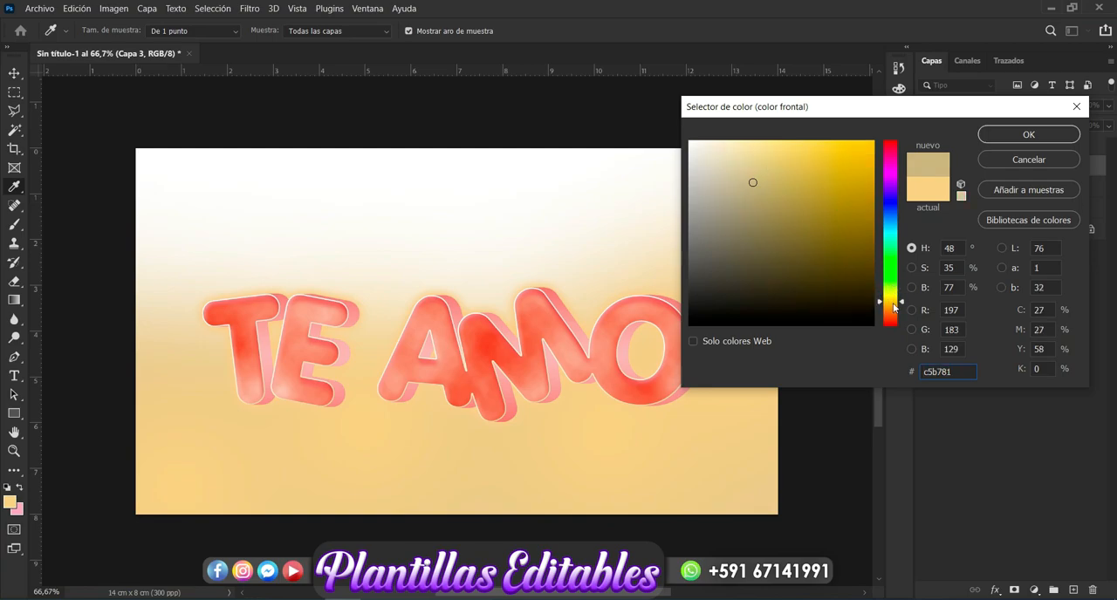
left_click(894, 312)
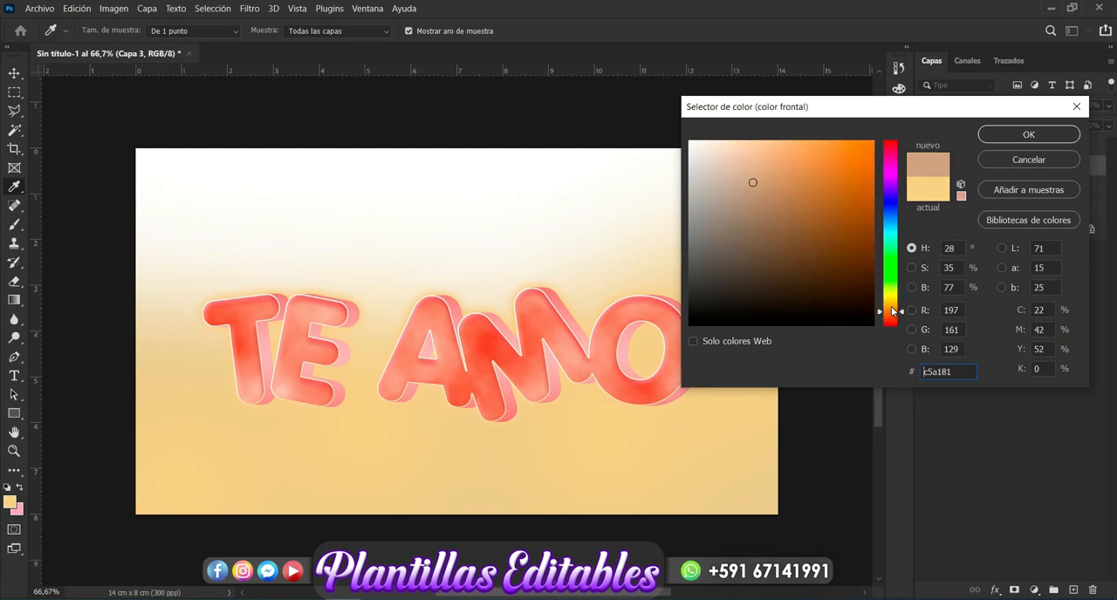
left_click(893, 308)
left_click(747, 160)
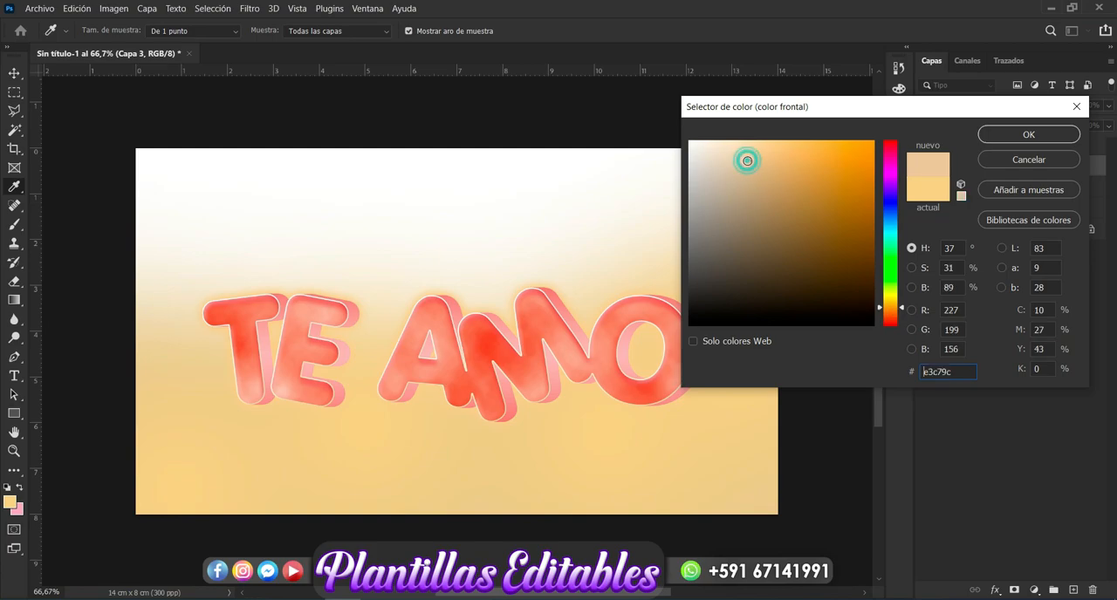
left_click(1003, 134)
key("b")
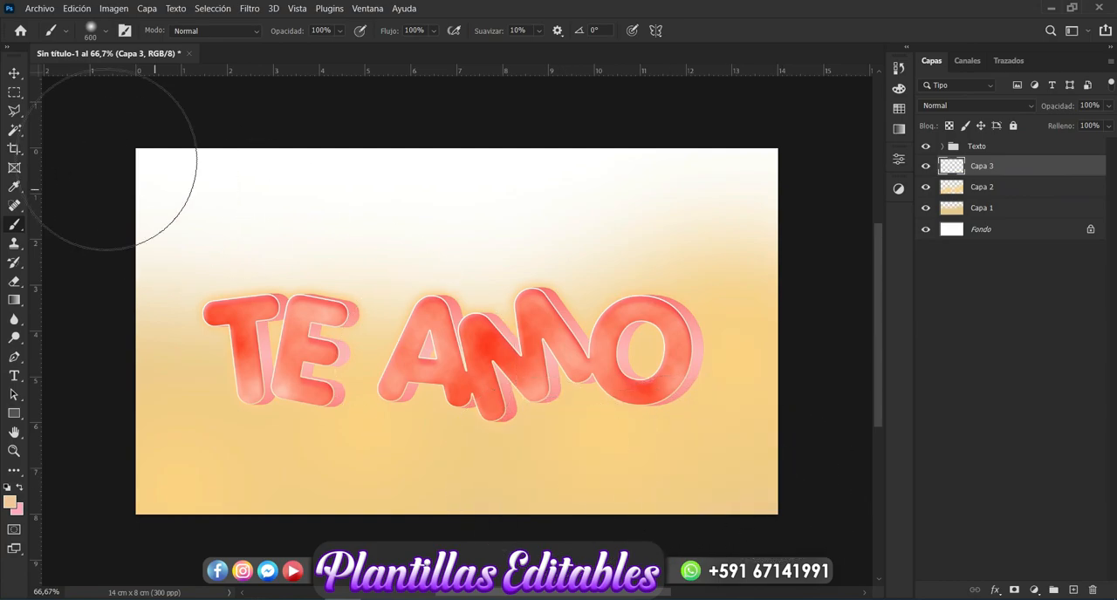
Step: Set the foreground colour to b0894b and paint soft brown patches over the lower half of Capa 3 with the 600 px brush
left_click(10, 503)
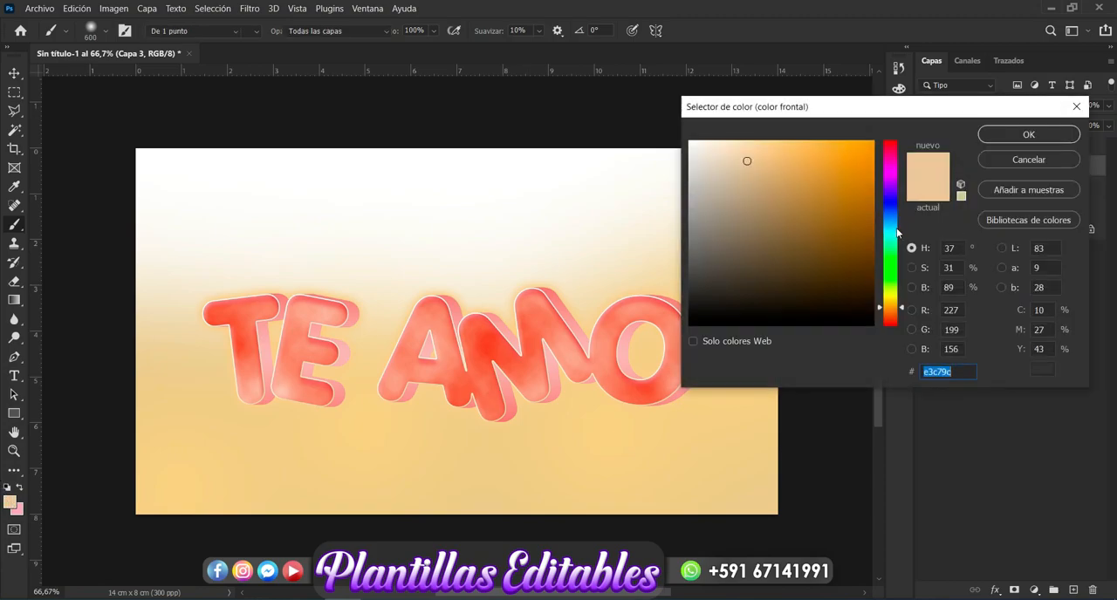
left_click(782, 184)
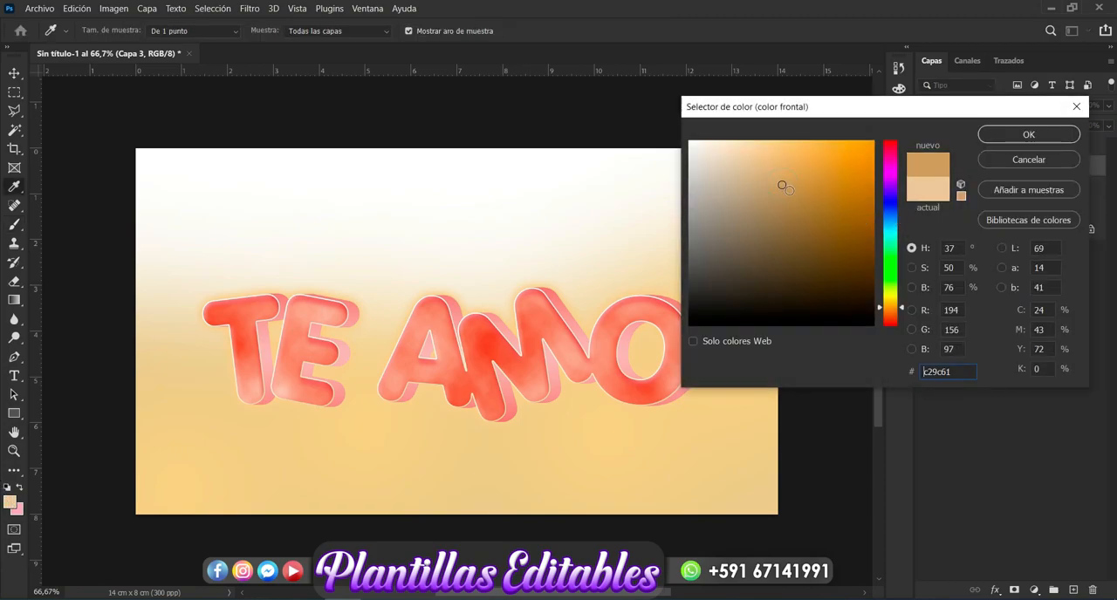
left_click(1026, 132)
mouse_move(768, 503)
left_mouse_down()
mouse_move(634, 527)
mouse_move(198, 496)
mouse_move(161, 416)
mouse_move(153, 344)
mouse_move(382, 350)
mouse_move(368, 536)
mouse_move(708, 488)
mouse_move(759, 426)
mouse_move(761, 382)
mouse_move(597, 466)
mouse_move(296, 498)
mouse_move(146, 541)
left_mouse_up()
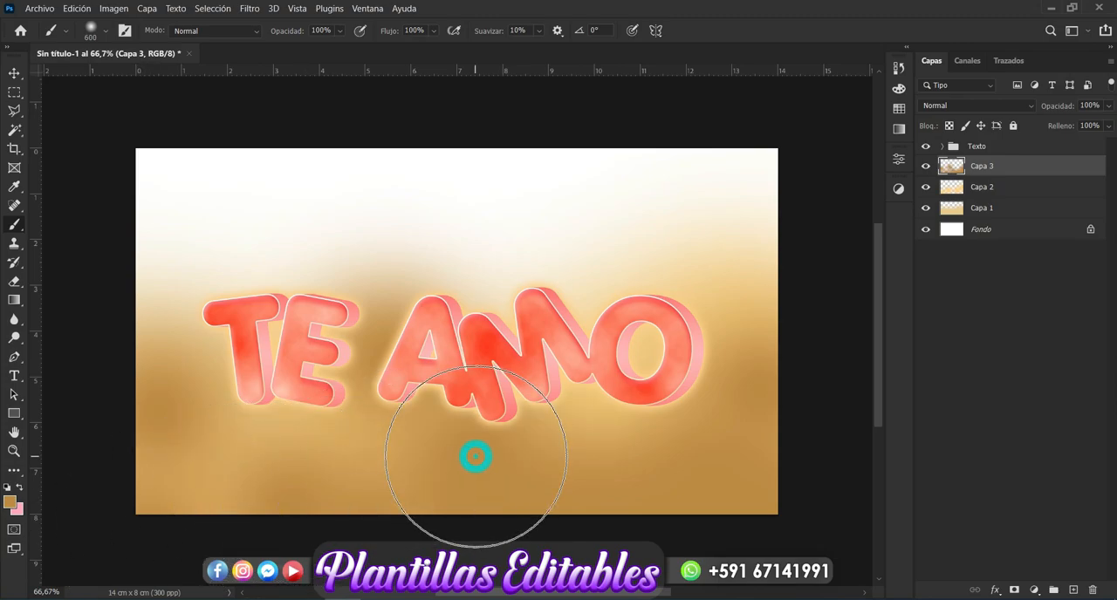
left_click(14, 72)
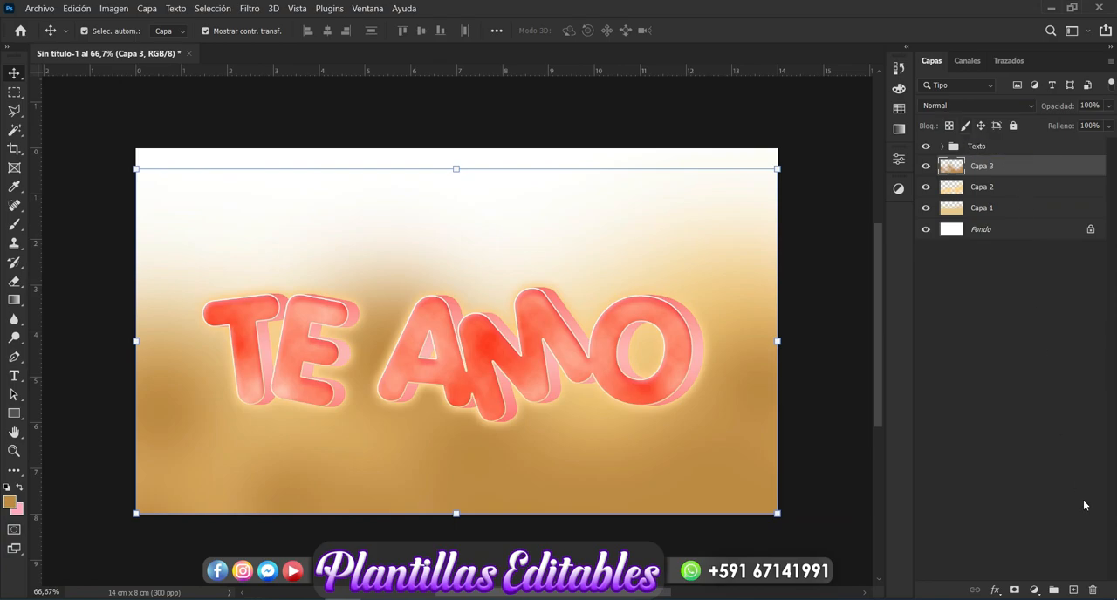
Step: Create a new layer above Capa 3 and set the foreground colour to faf2e4
left_click(1074, 589)
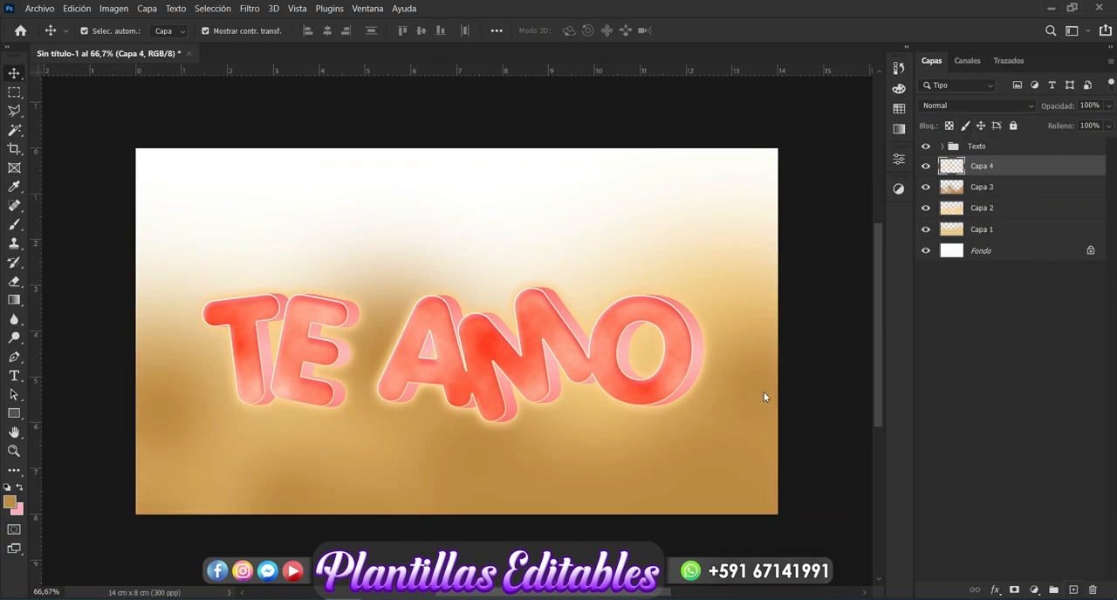
left_click(9, 503)
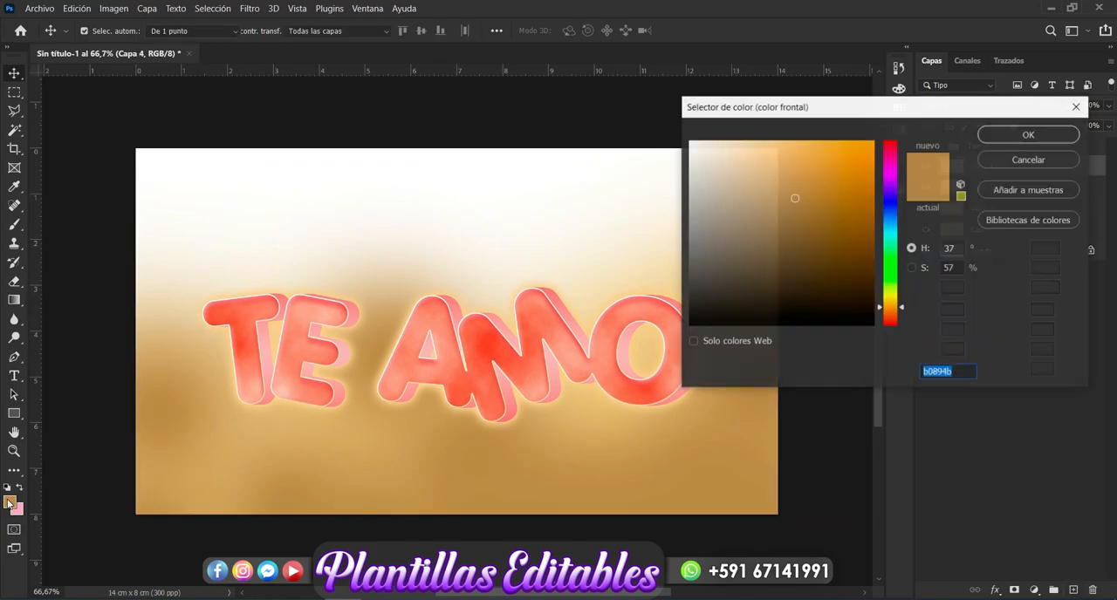
left_click(704, 144)
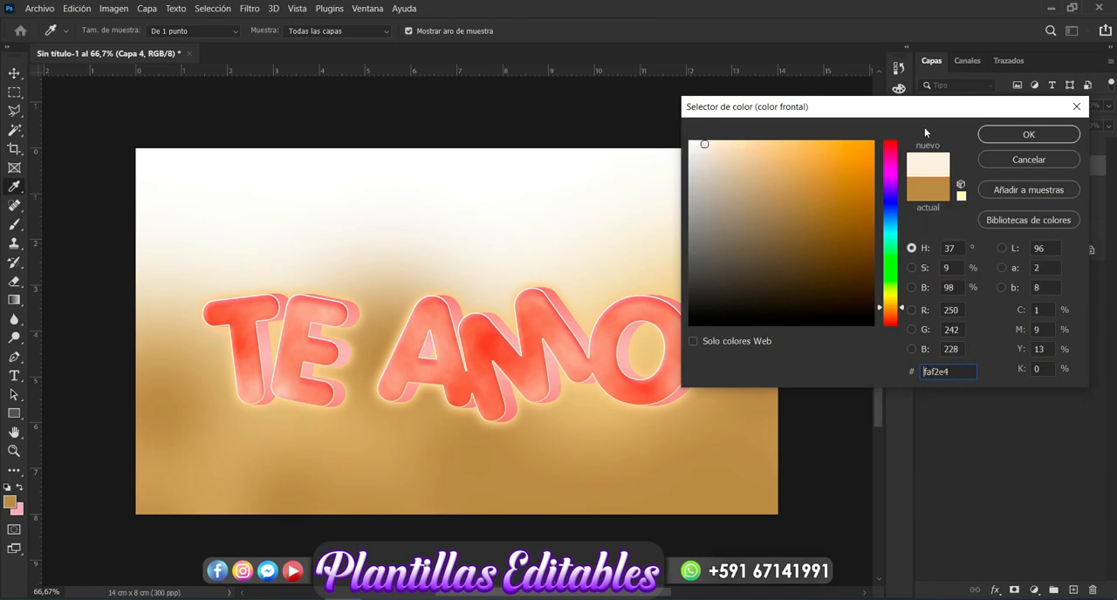
left_click(1002, 135)
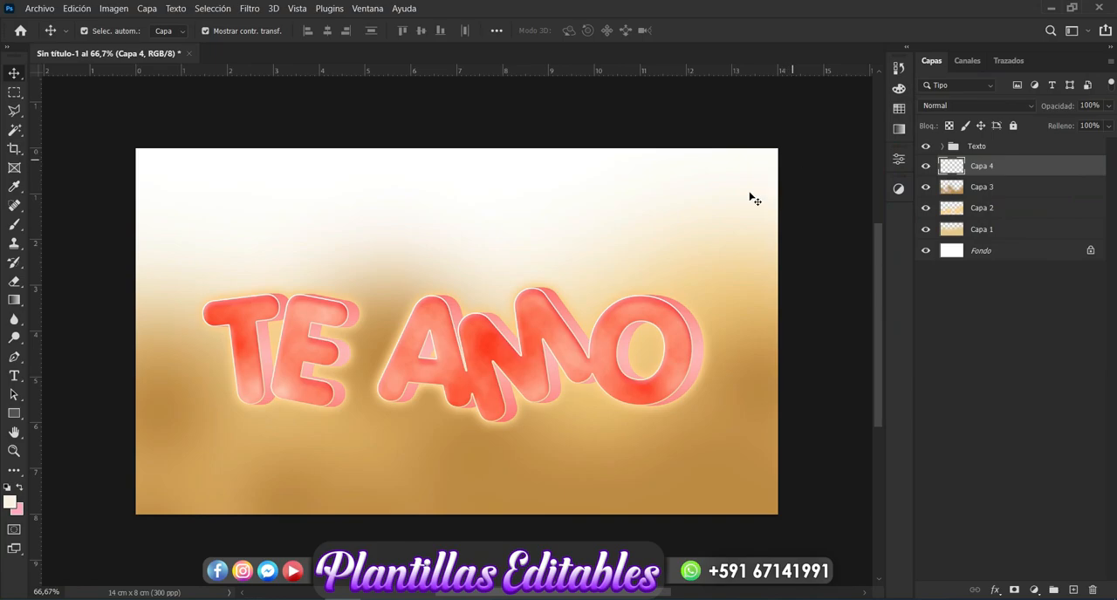
Step: Paint the upper part and left edge of the background on Capa 4 in faf2e4 with the 600 px soft brush
left_click_drag(754, 181, 553, 171)
left_click(804, 229)
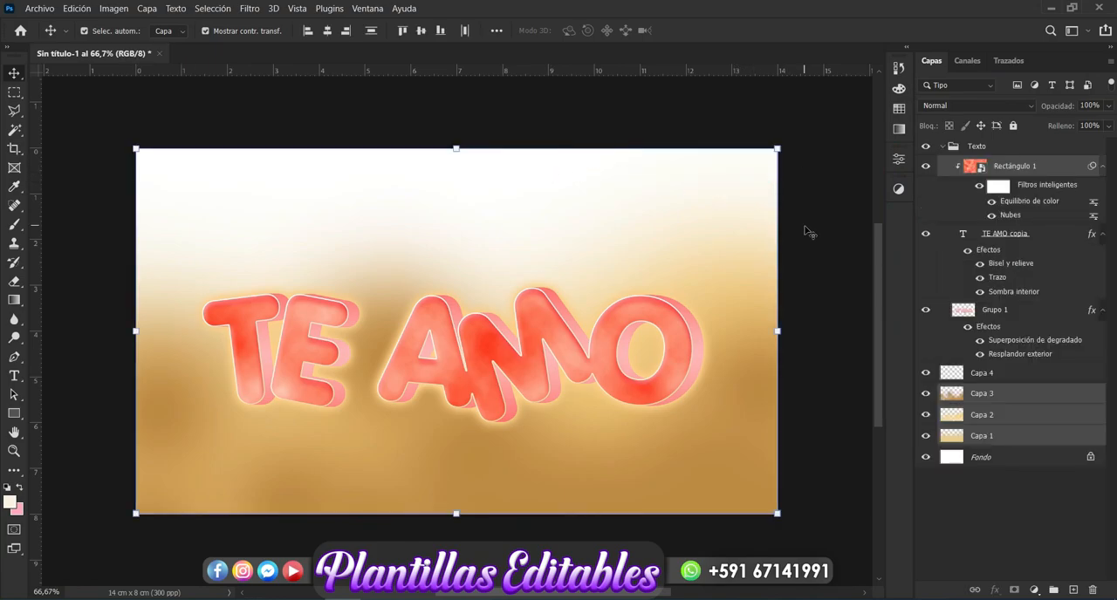
left_click(14, 225)
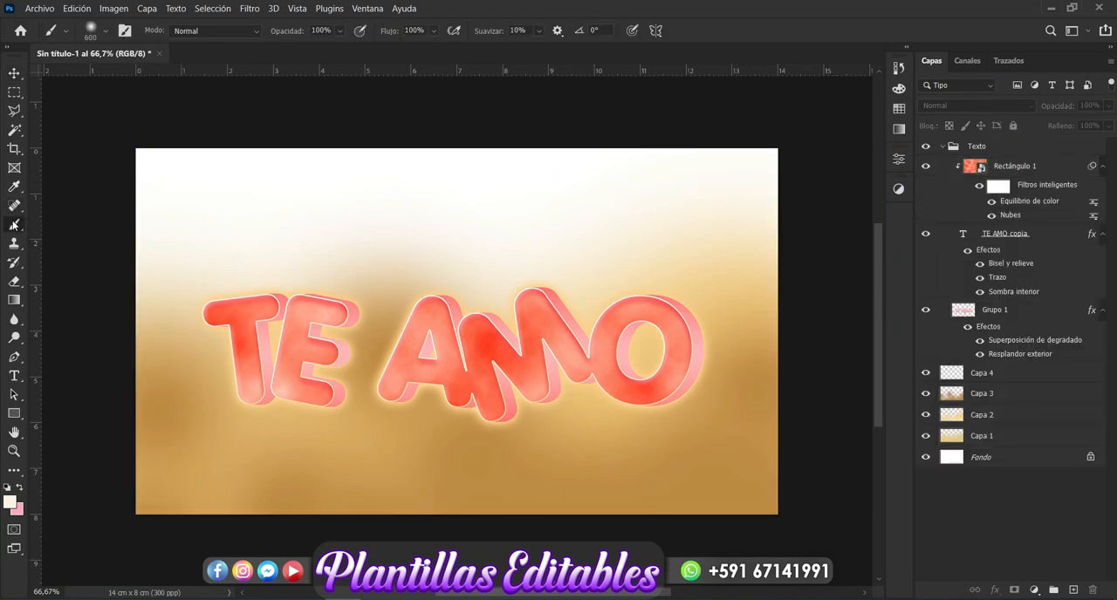
left_click(195, 156)
left_click(584, 239)
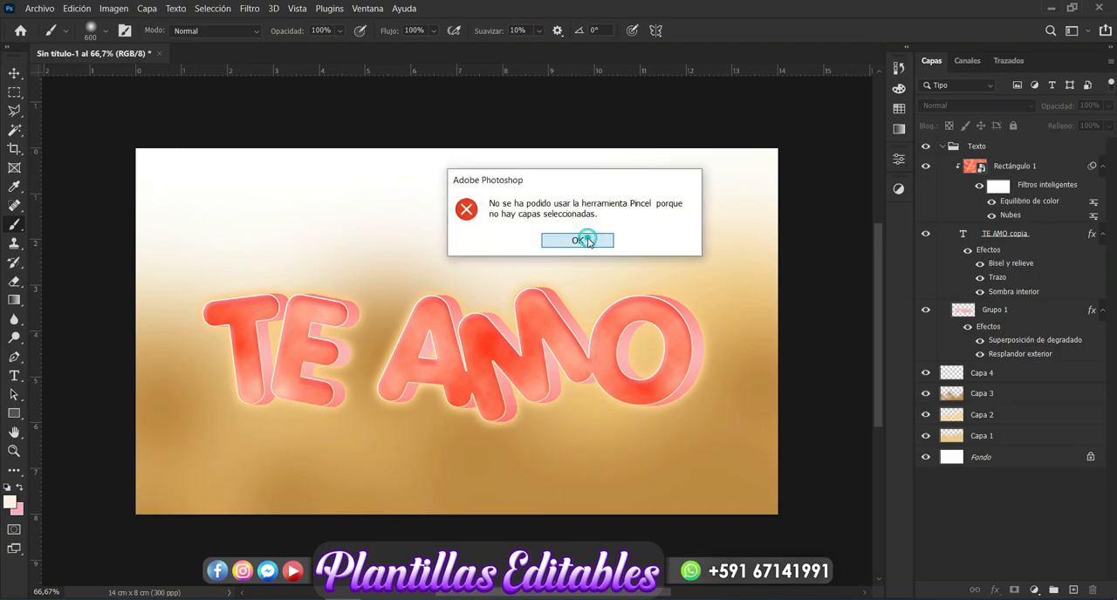
left_click(1014, 378)
mouse_move(733, 174)
left_mouse_down()
mouse_move(200, 164)
mouse_move(168, 184)
left_mouse_up()
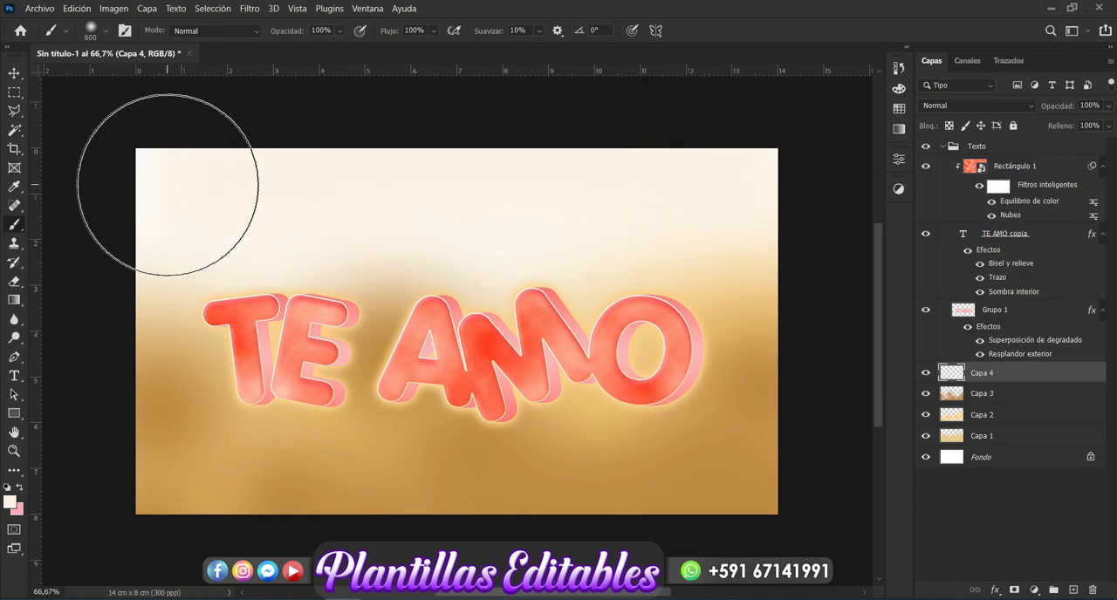
left_click_drag(117, 336, 113, 322)
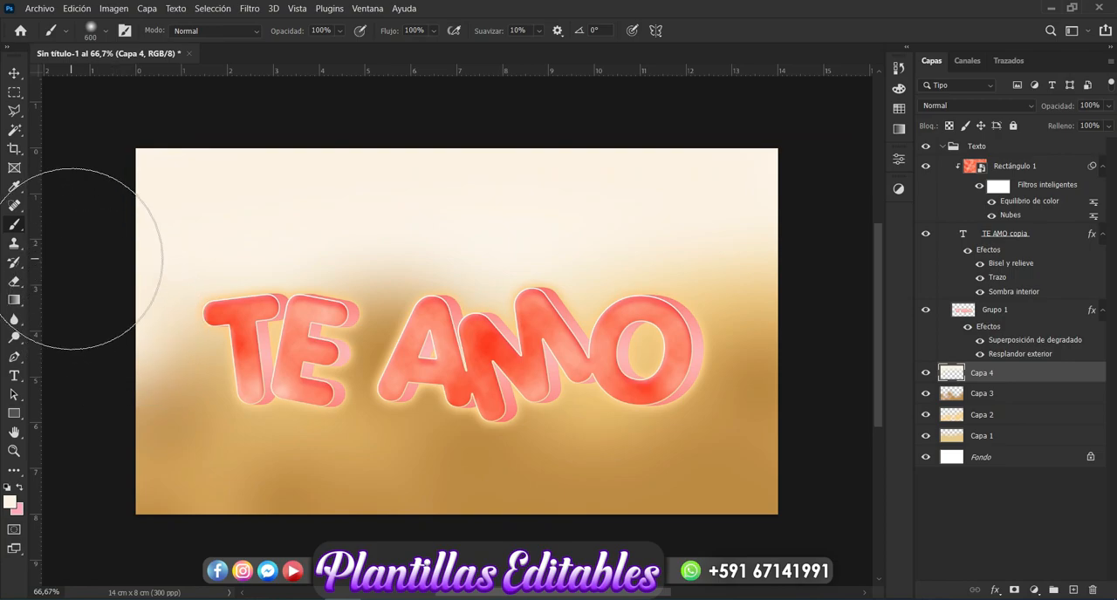
Step: Create a new layer above Capa 4 and expand the BRUSHSET folder in the brush presets
left_click(14, 72)
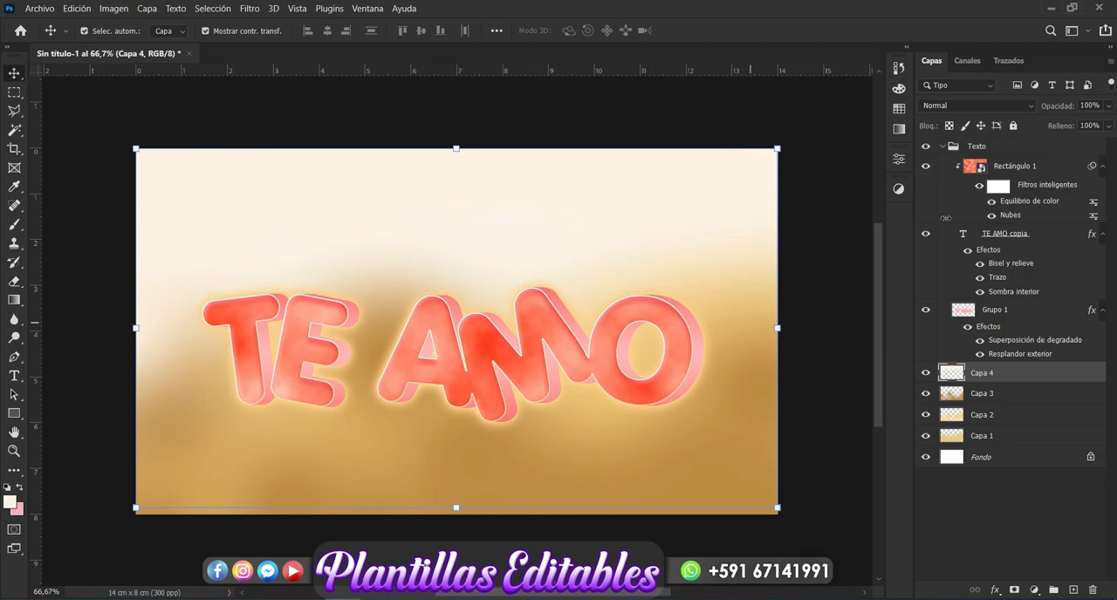
left_click(1073, 591)
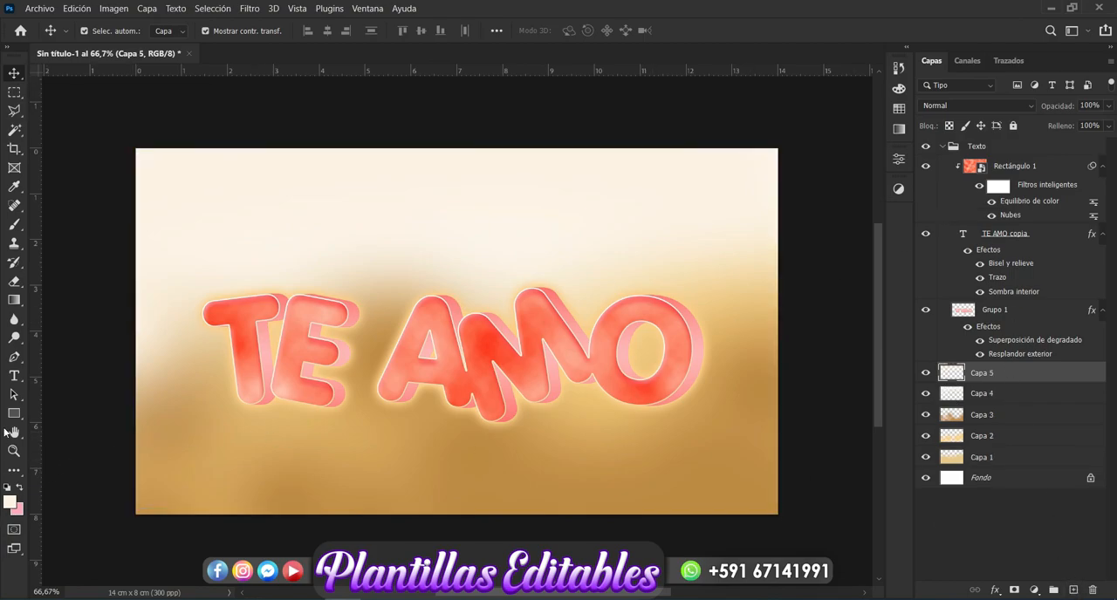
left_click(14, 226)
left_click(103, 35)
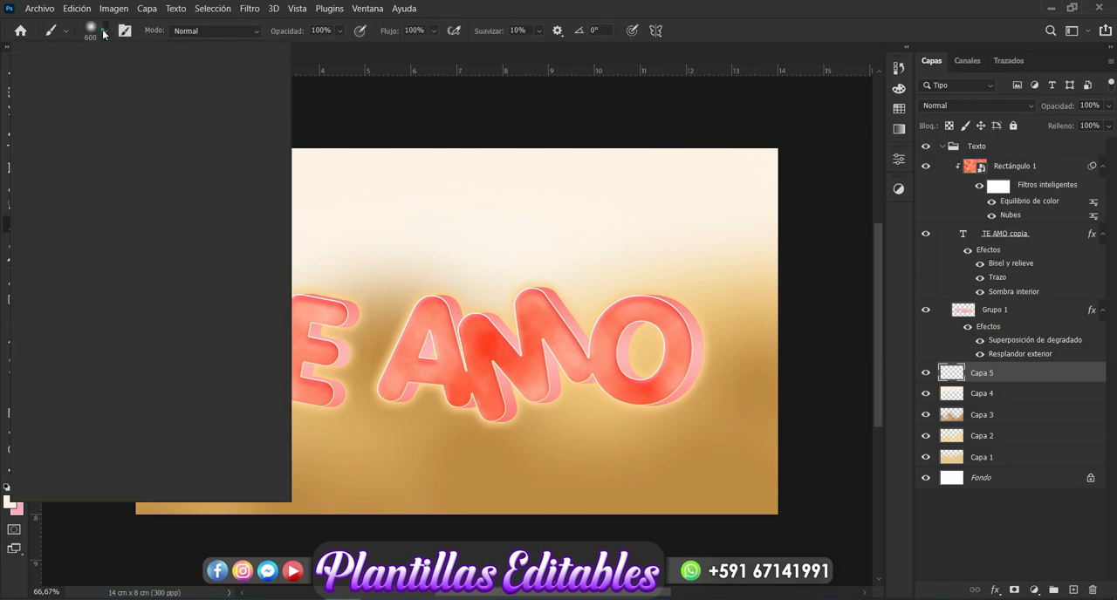
left_click_drag(253, 289, 254, 425)
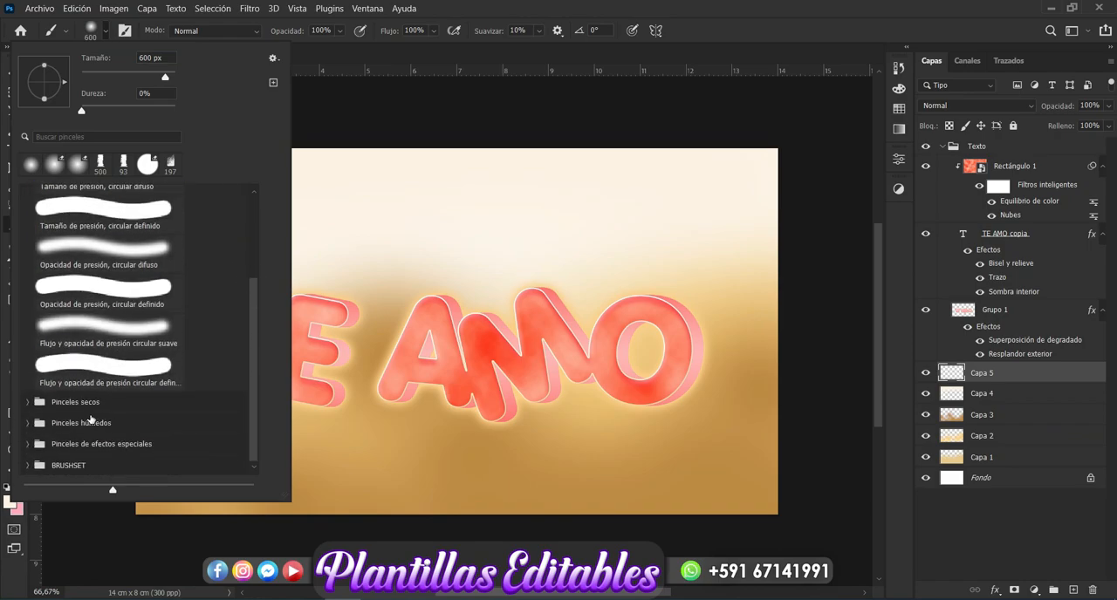
left_click(69, 462)
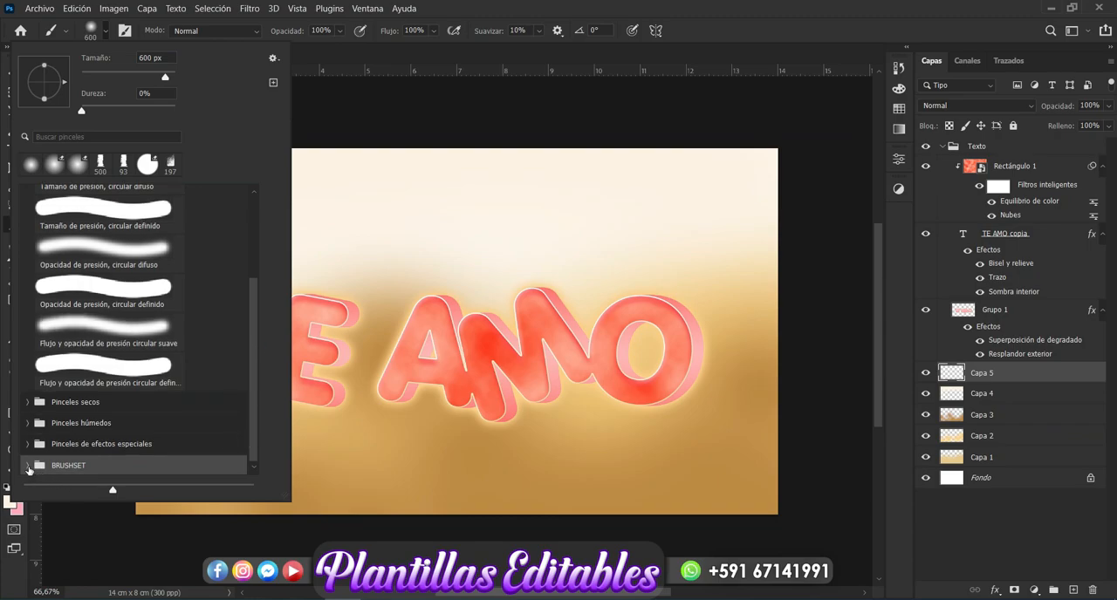
left_click(28, 466)
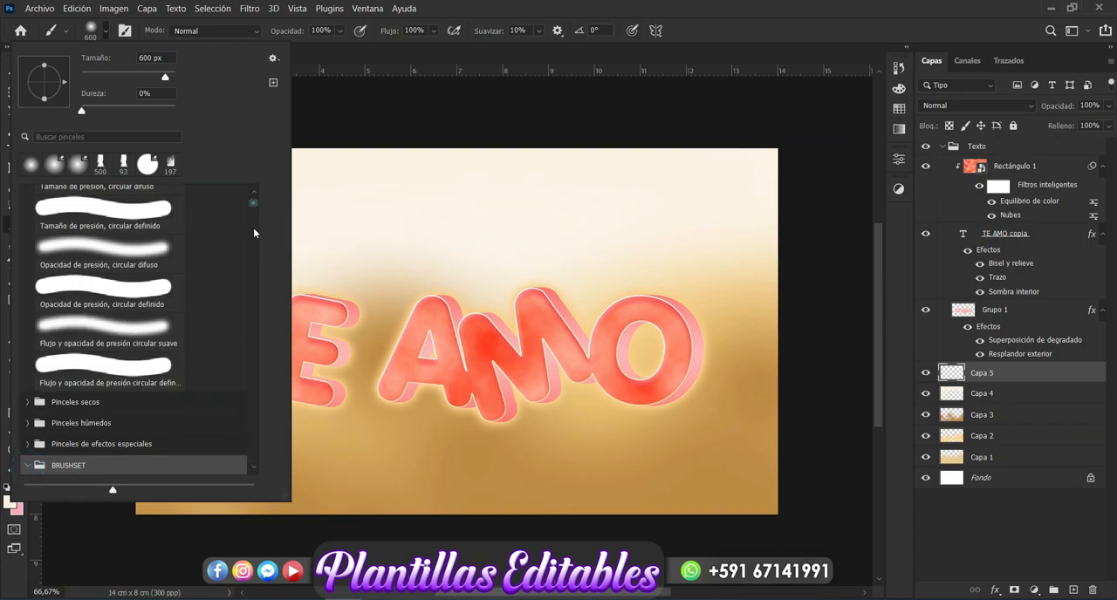
Step: Try several textured brushes from the BRUSHSET folder and choose DotBrush by SephirothArt at 920 px
scroll(256, 275, "down", 10)
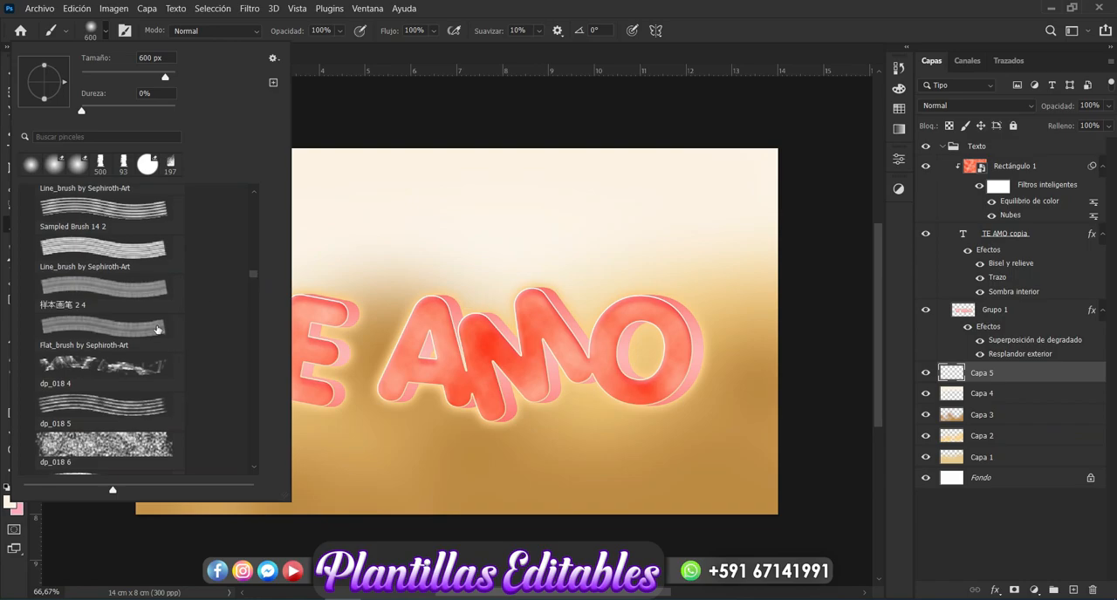
left_click(135, 367)
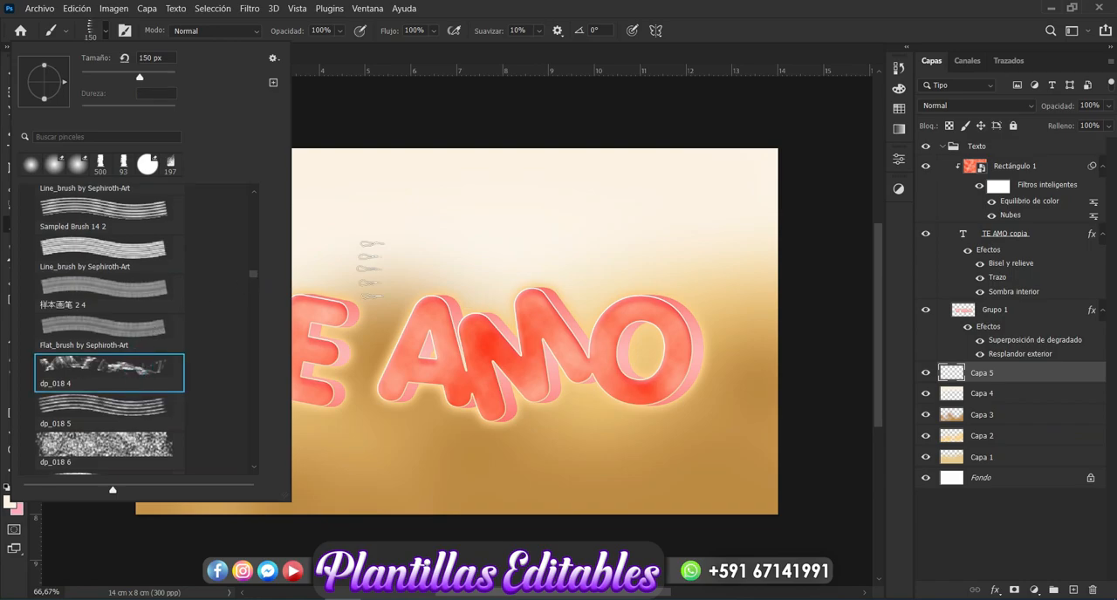
left_click(110, 406)
left_click(131, 449)
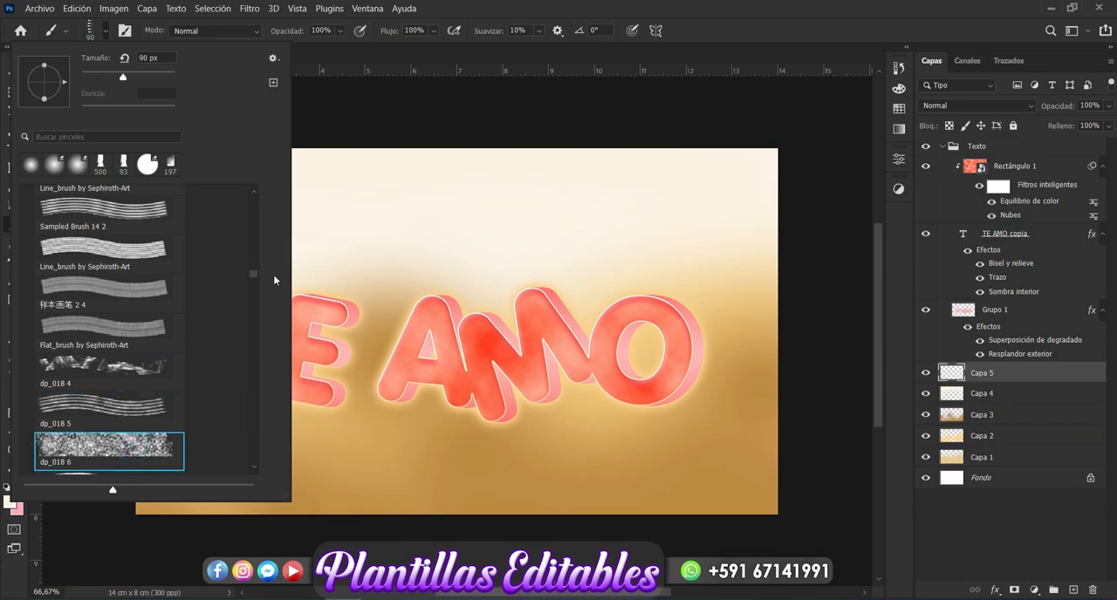
left_click_drag(252, 273, 252, 282)
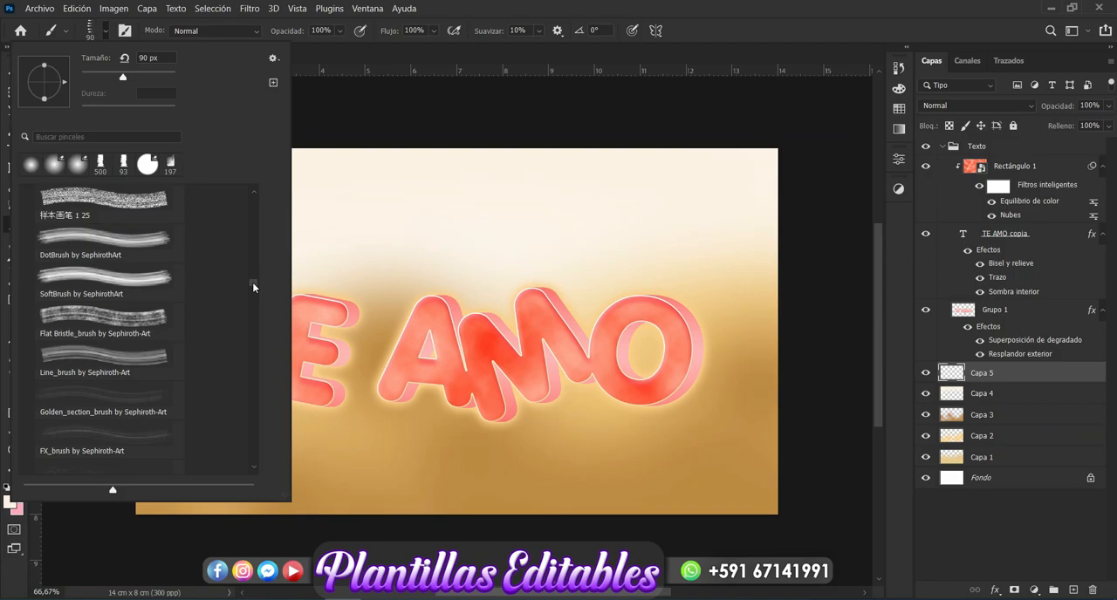
left_click(113, 234)
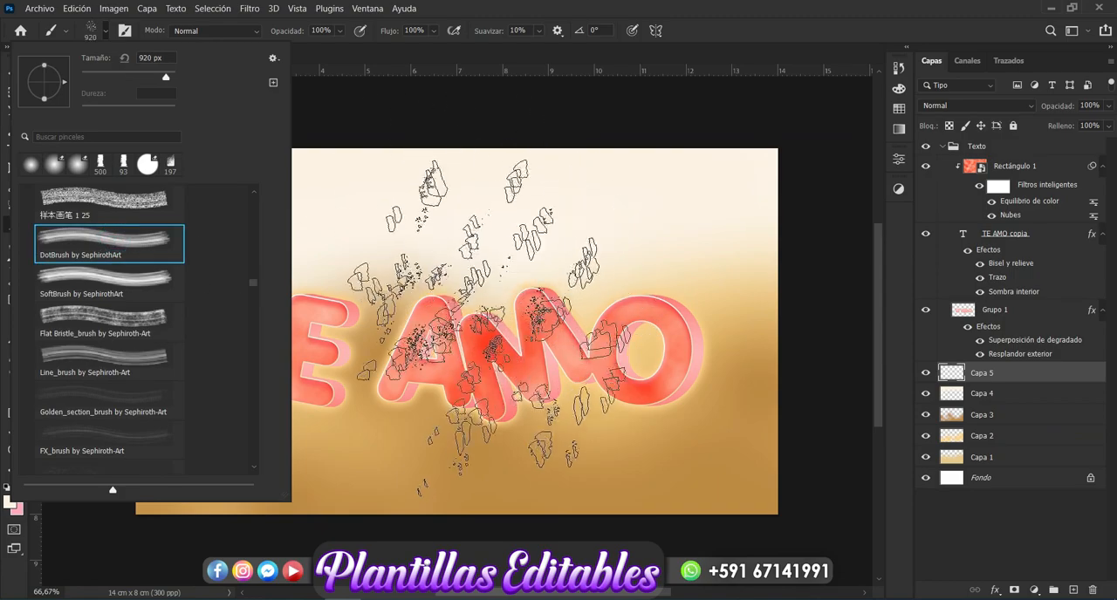
left_click(110, 325)
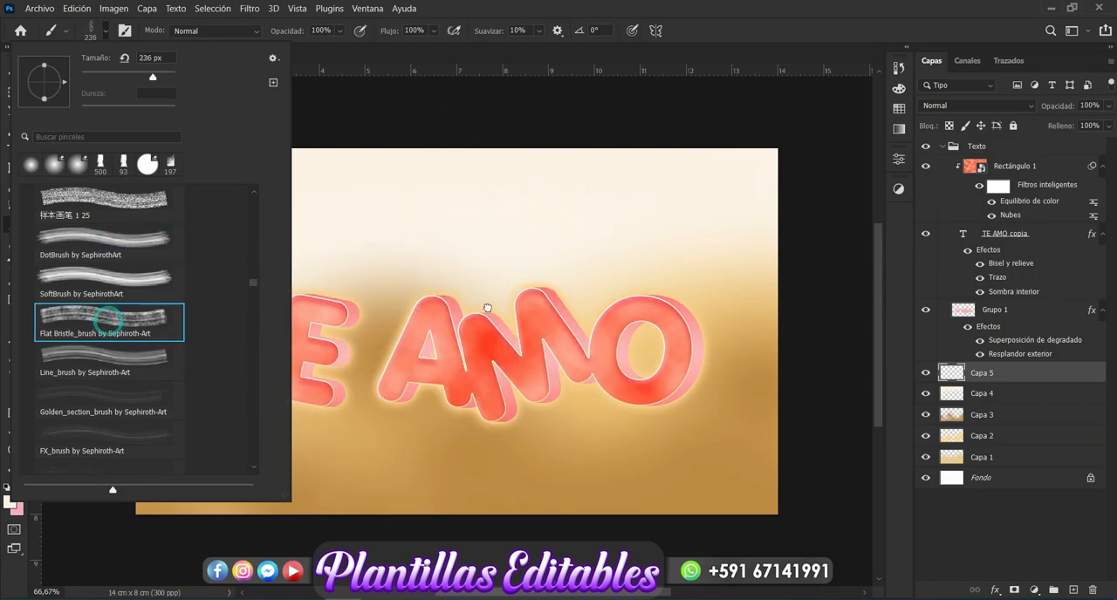
left_click(124, 357)
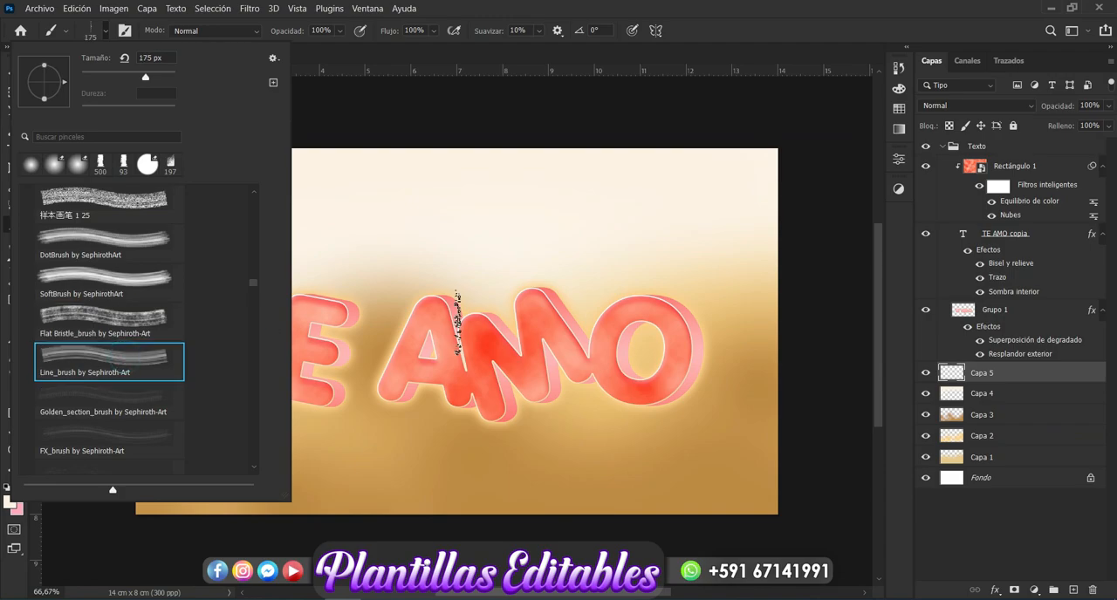
left_click(119, 242)
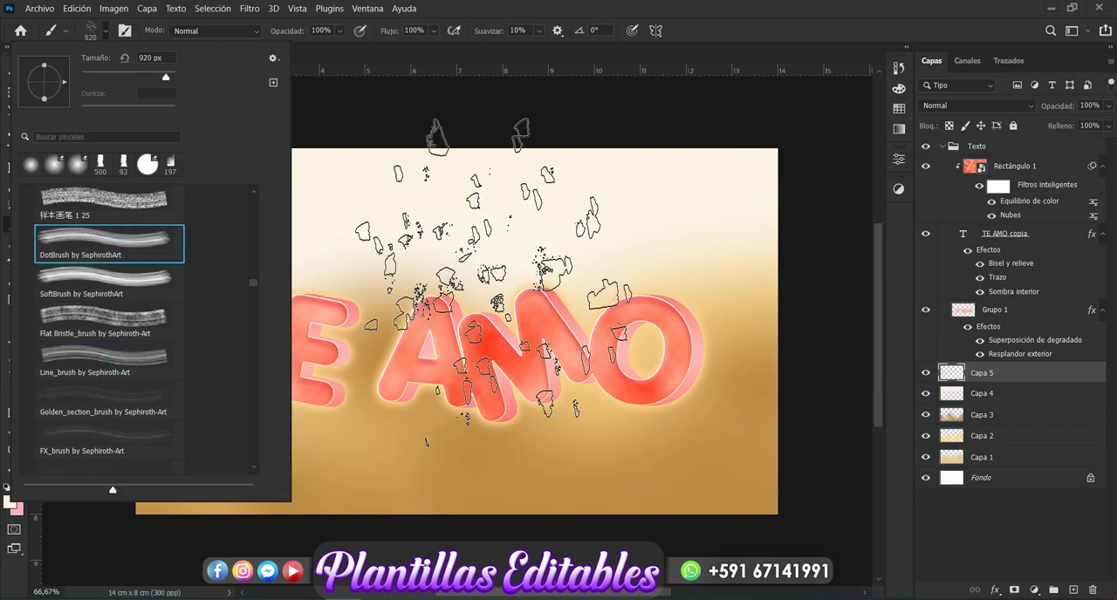
left_click(104, 31)
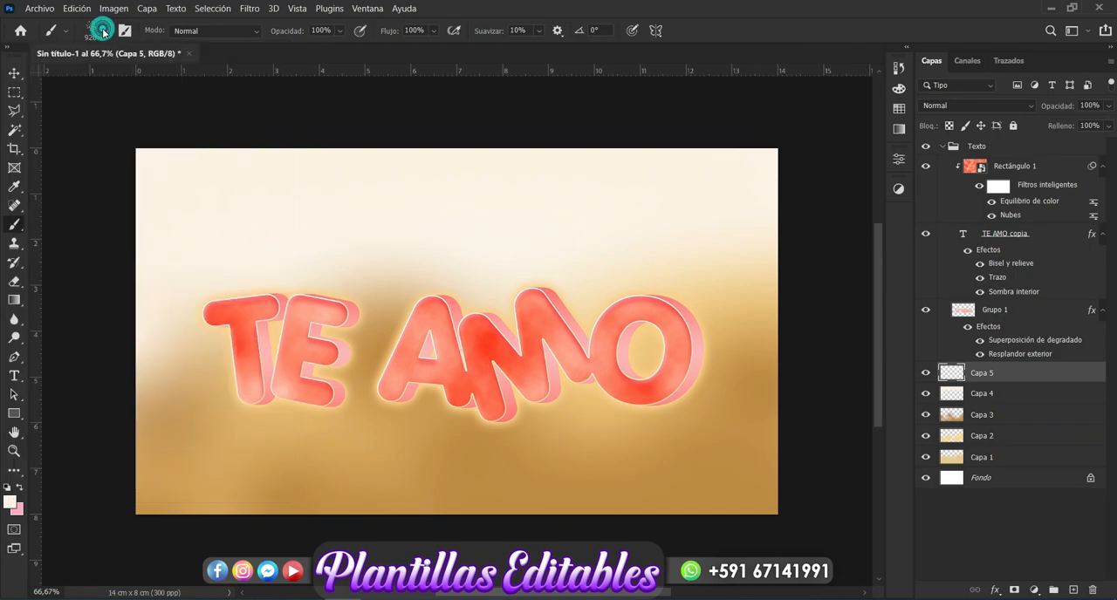
Step: Set the foreground colour to fbf7f1 and stamp scattered DotBrush flecks across the middle and lower background on Capa 5
left_click(10, 504)
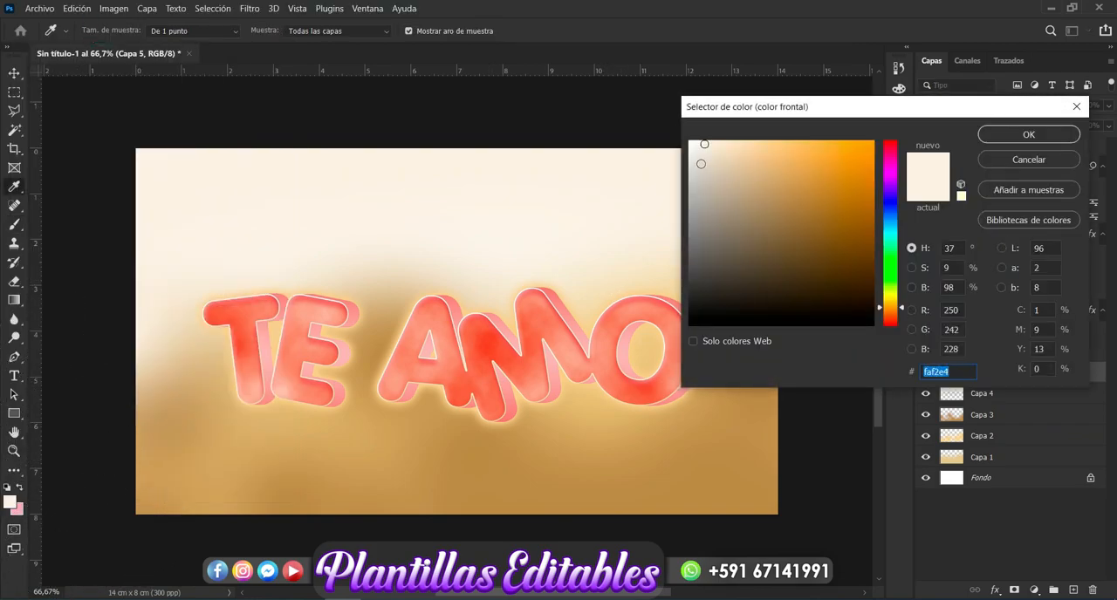
left_click(698, 143)
left_click(1029, 134)
left_click(646, 384)
left_click(414, 389)
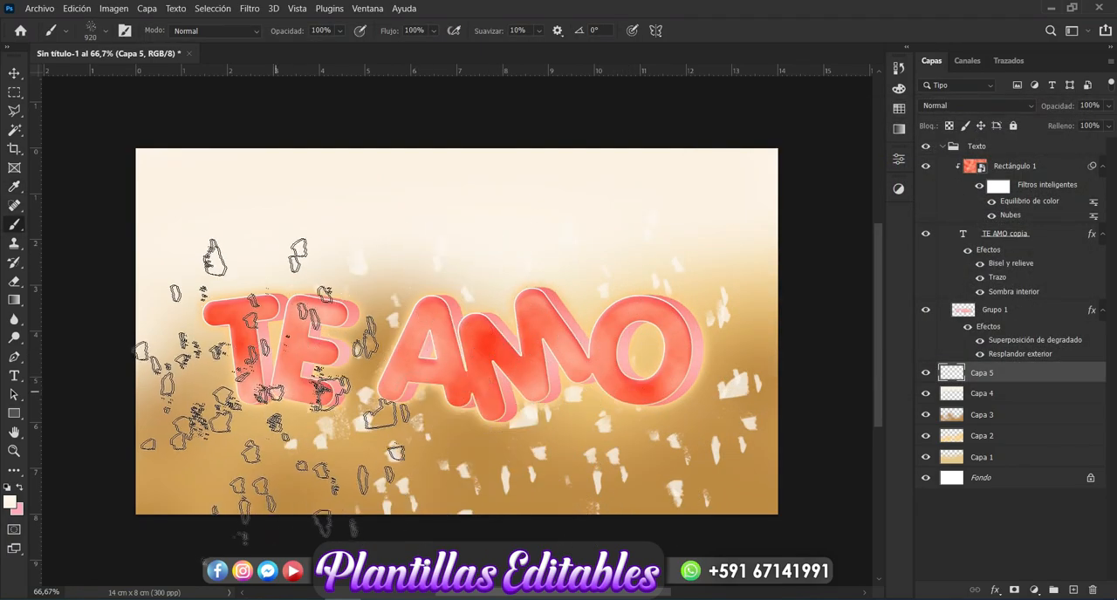
left_click(246, 367)
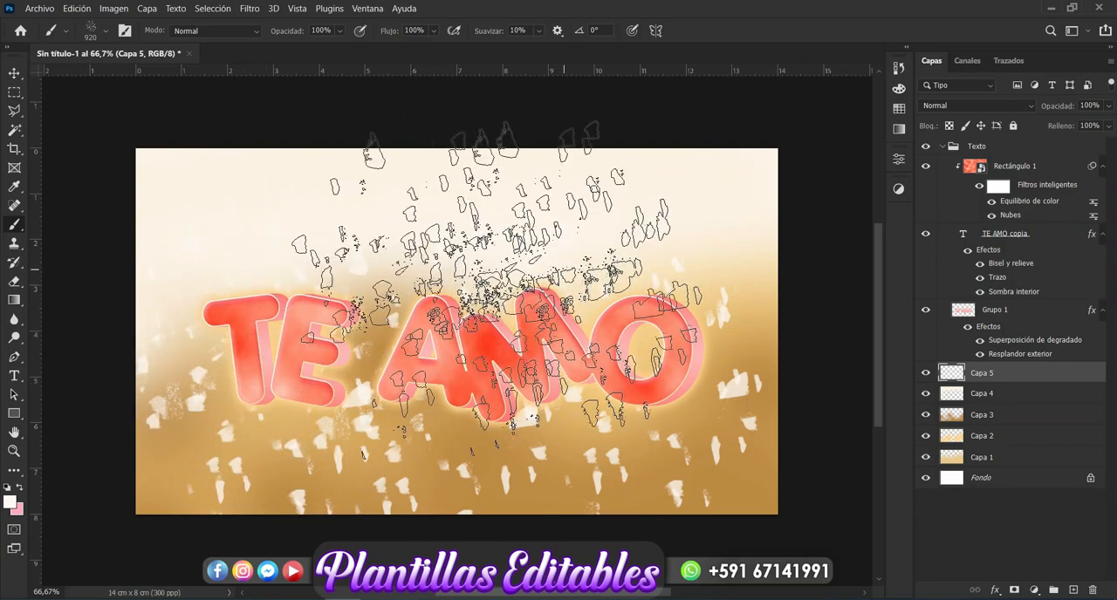
Step: Lower the opacity of Capa 5 to 23% and deselect the layer
left_click(14, 75)
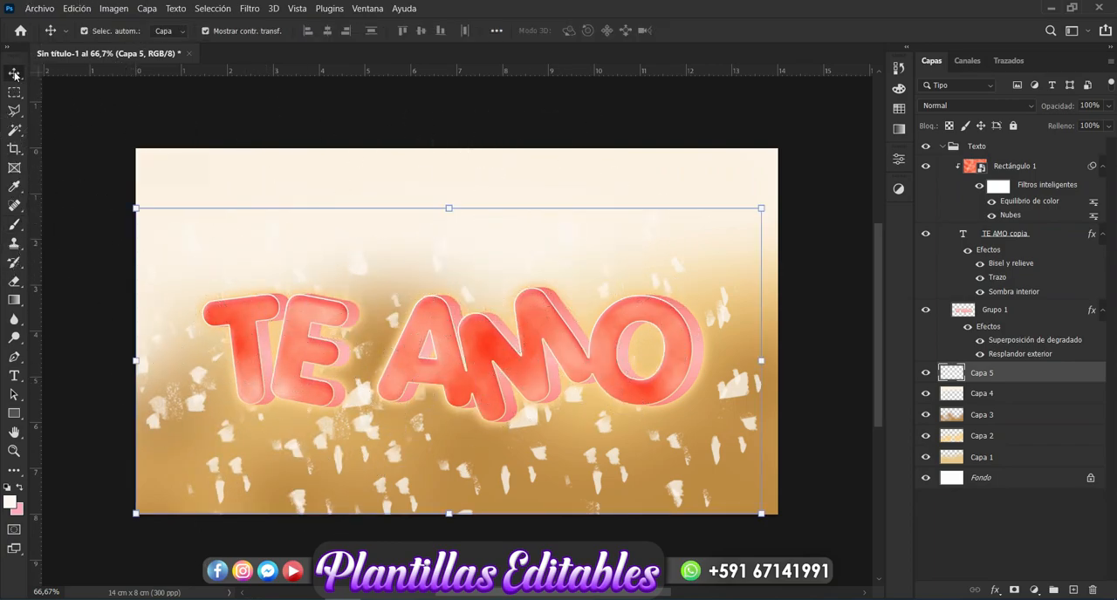
left_click(1106, 107)
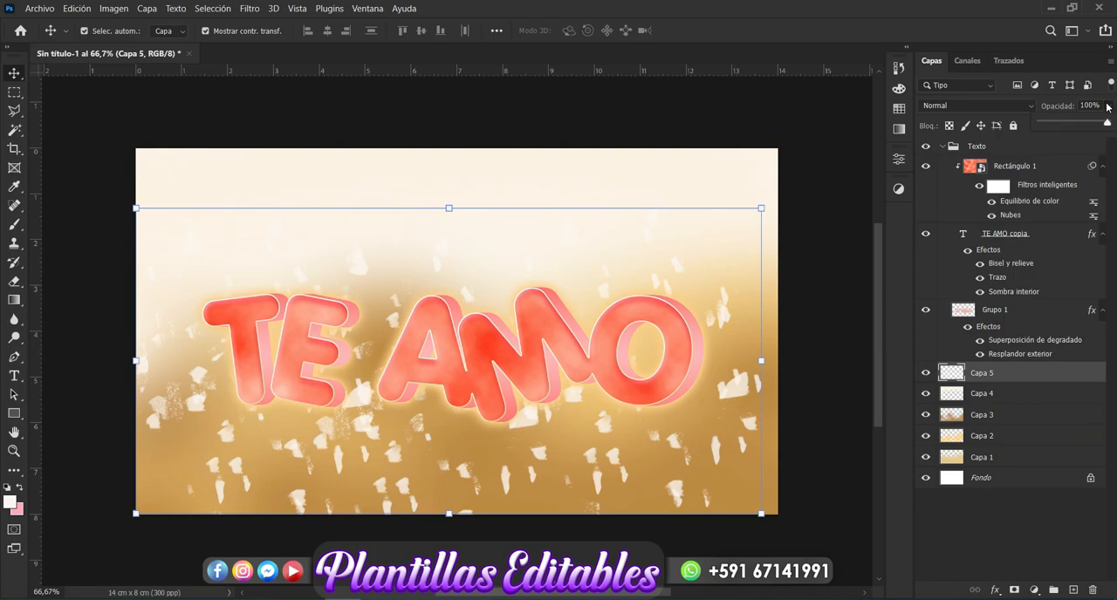
left_click_drag(1084, 123, 1054, 128)
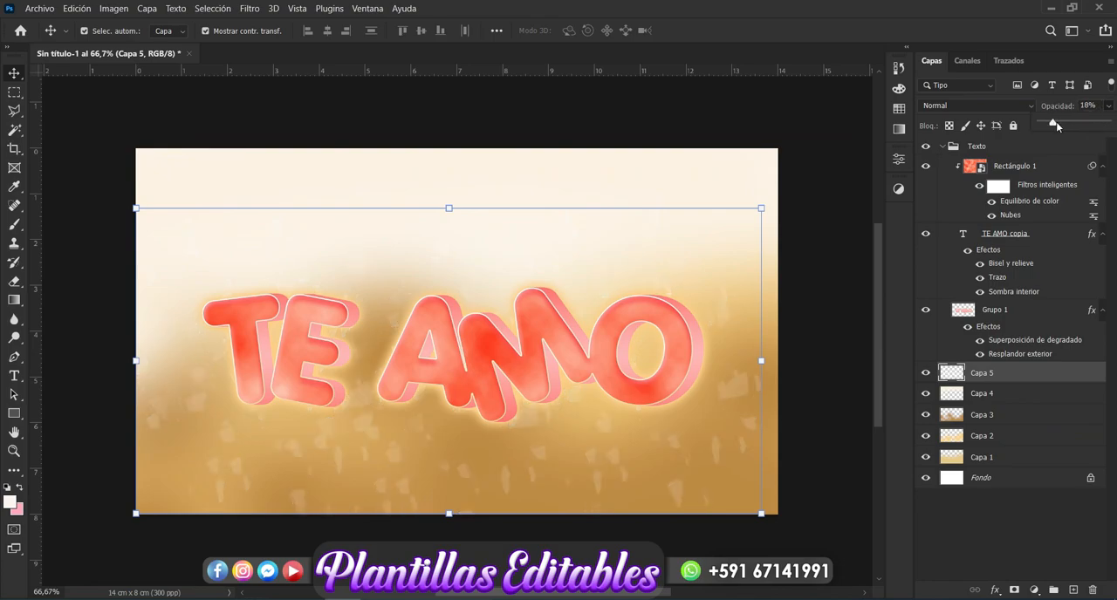
left_click(833, 414)
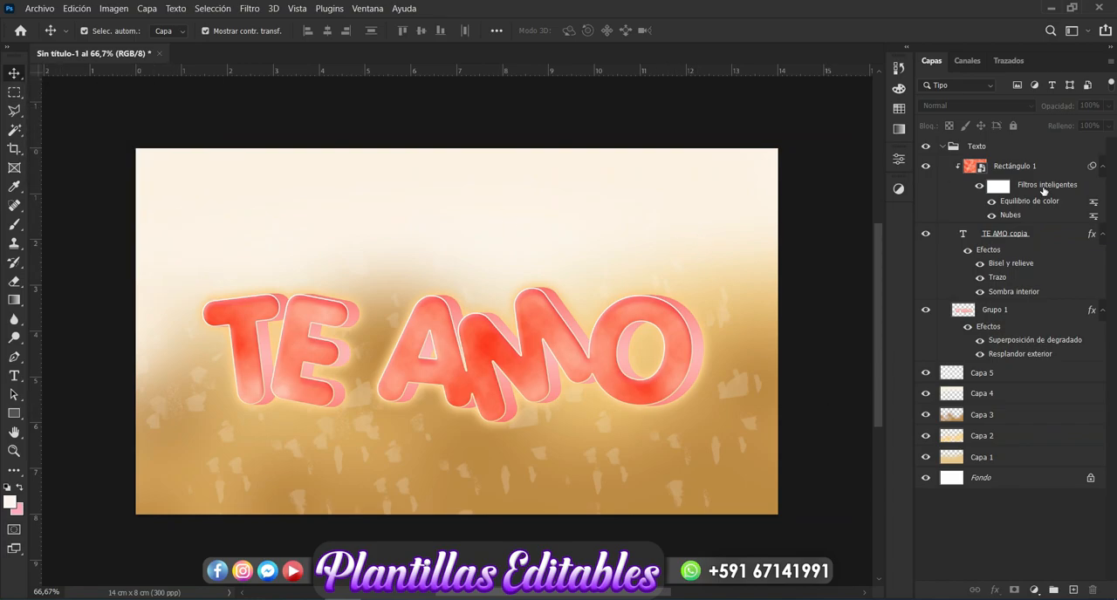
Step: Collapse the Texto group and move it slightly down on the canvas, applying the transformation
left_click(943, 148)
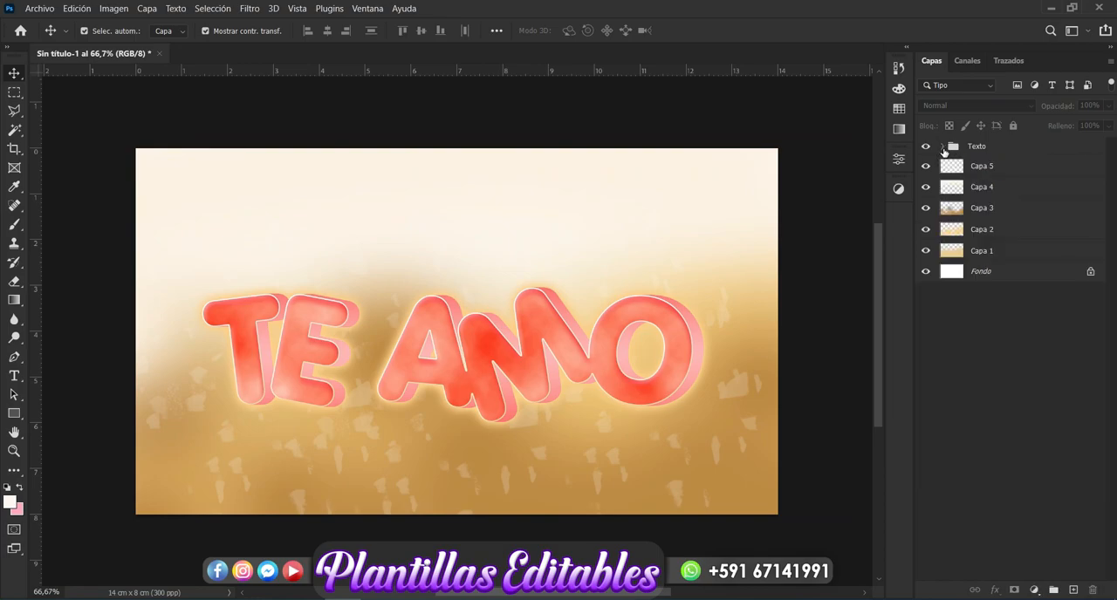
left_click(979, 148)
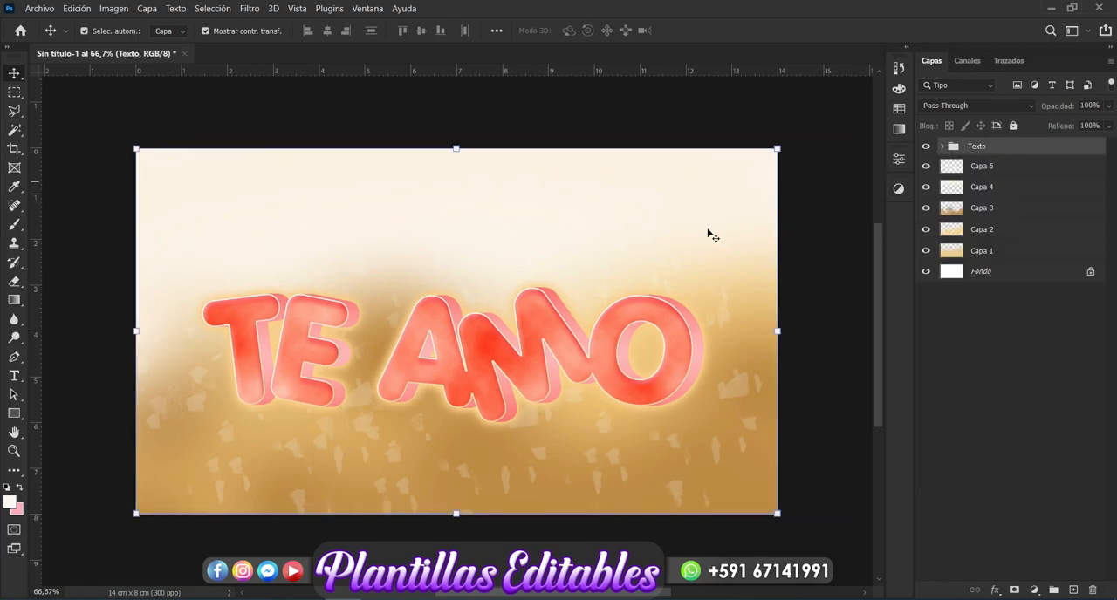
left_click(777, 146)
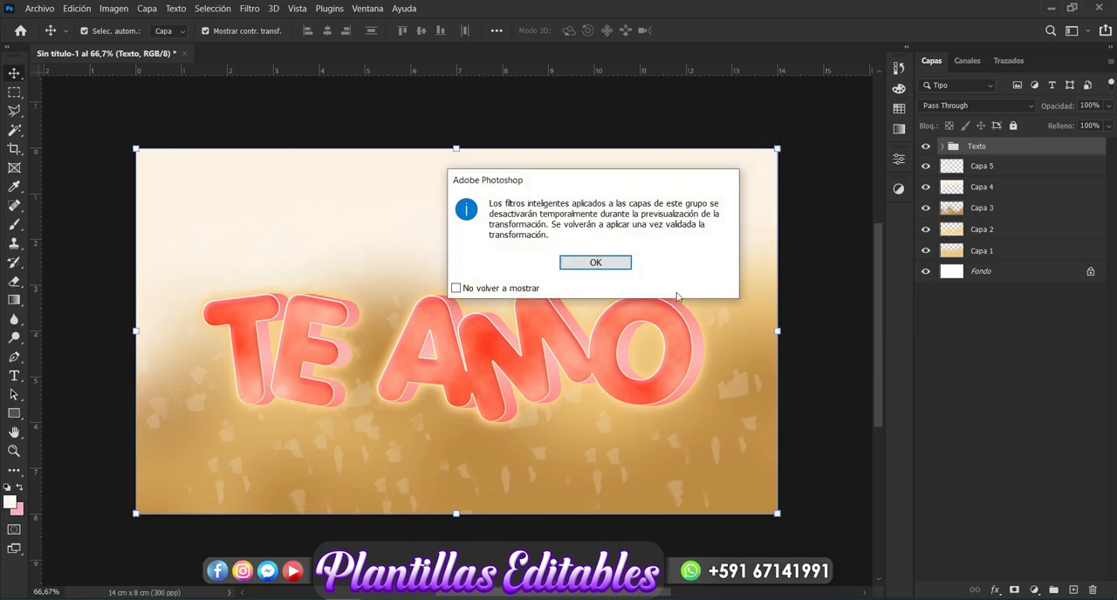
left_click(602, 262)
left_click_drag(646, 342, 643, 376)
key("Return")
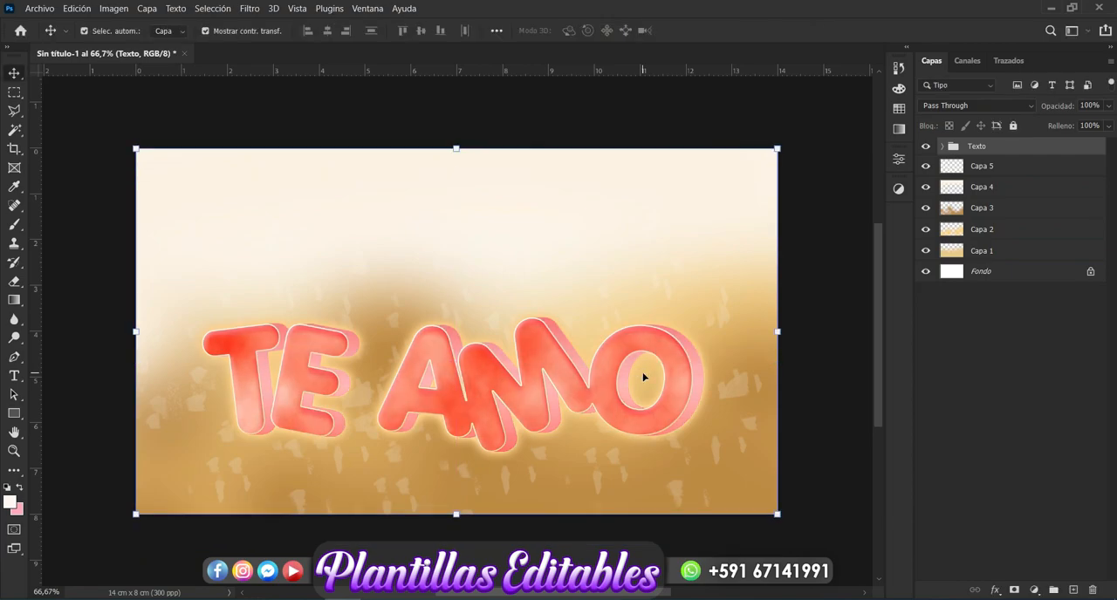
Step: Group the layers Capa 1 to Capa 5 and rename the group as ondo
left_click(979, 174)
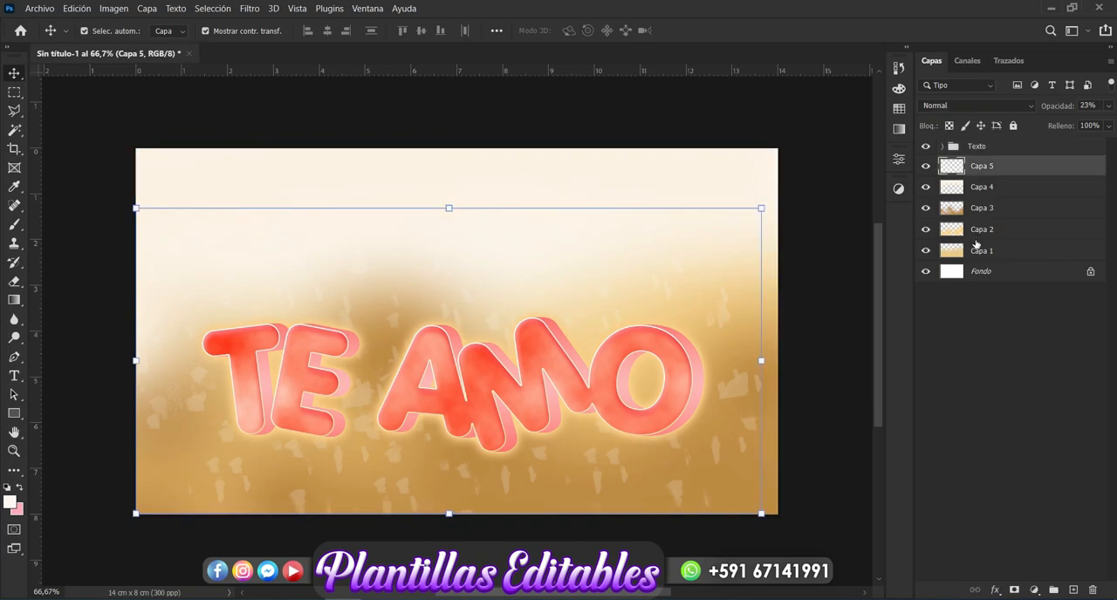
left_click(977, 251, "shift")
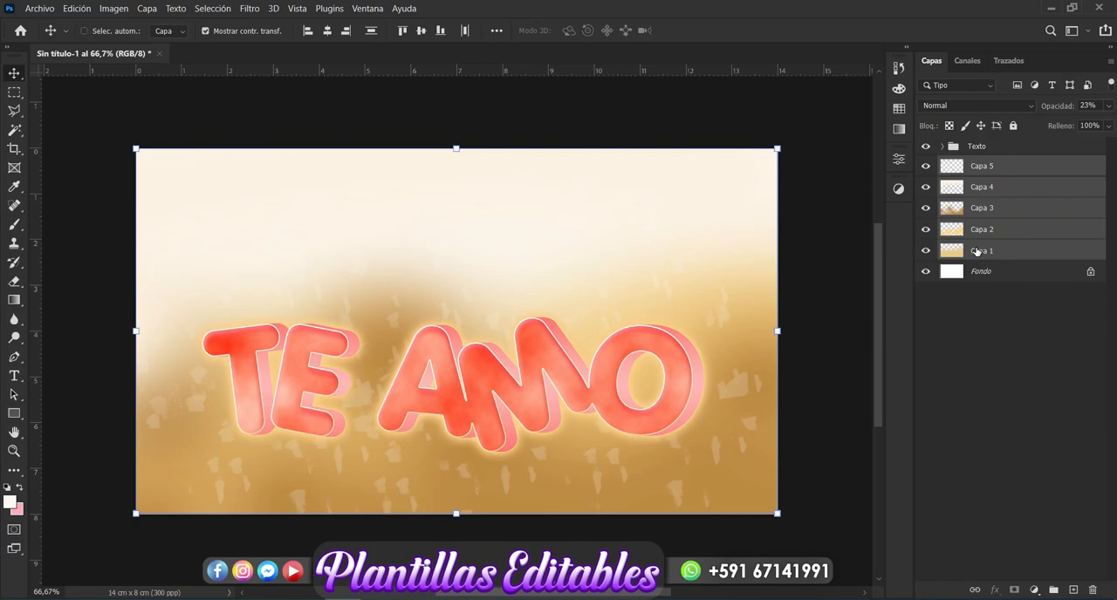
key("ctrl+g")
double_click(994, 164)
key("BackSpace")
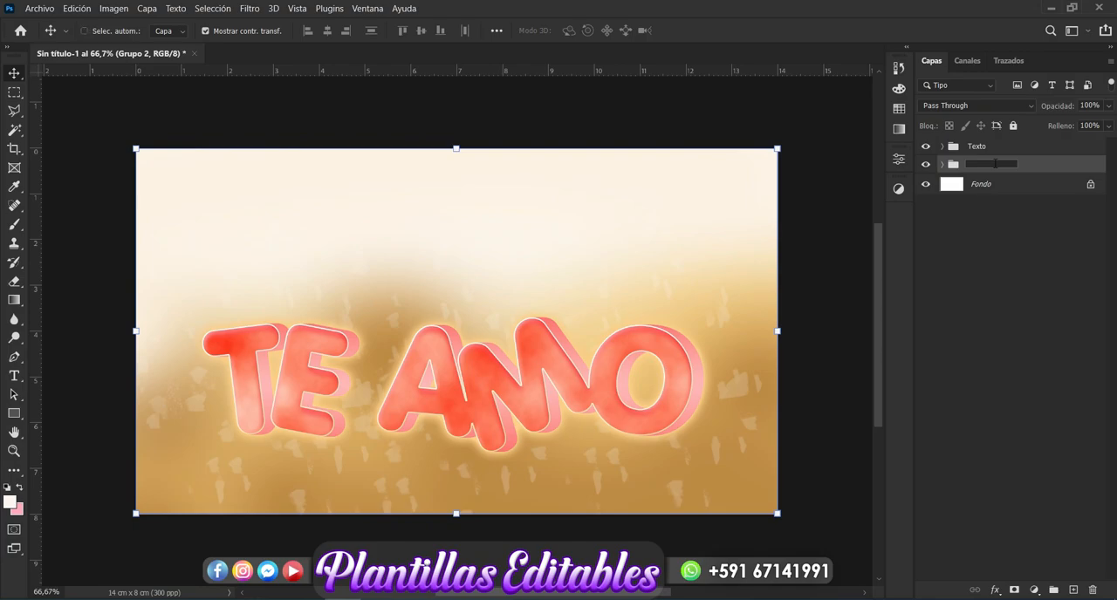
key("Return")
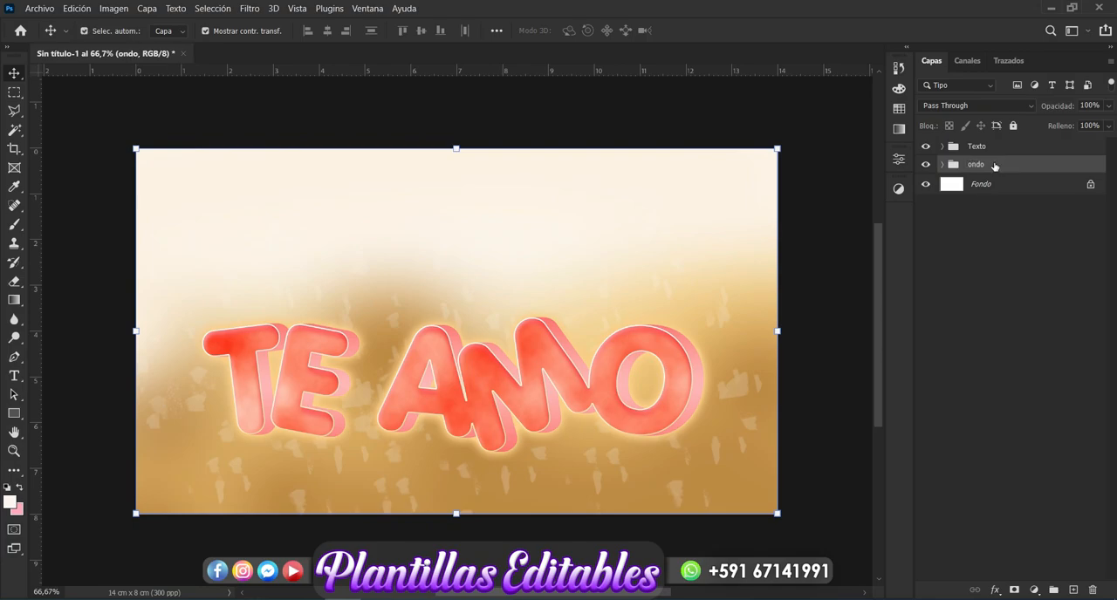
Step: Create a new layer above the ondo group and set the brush's foreground colour to brown 906726
left_click(1073, 590)
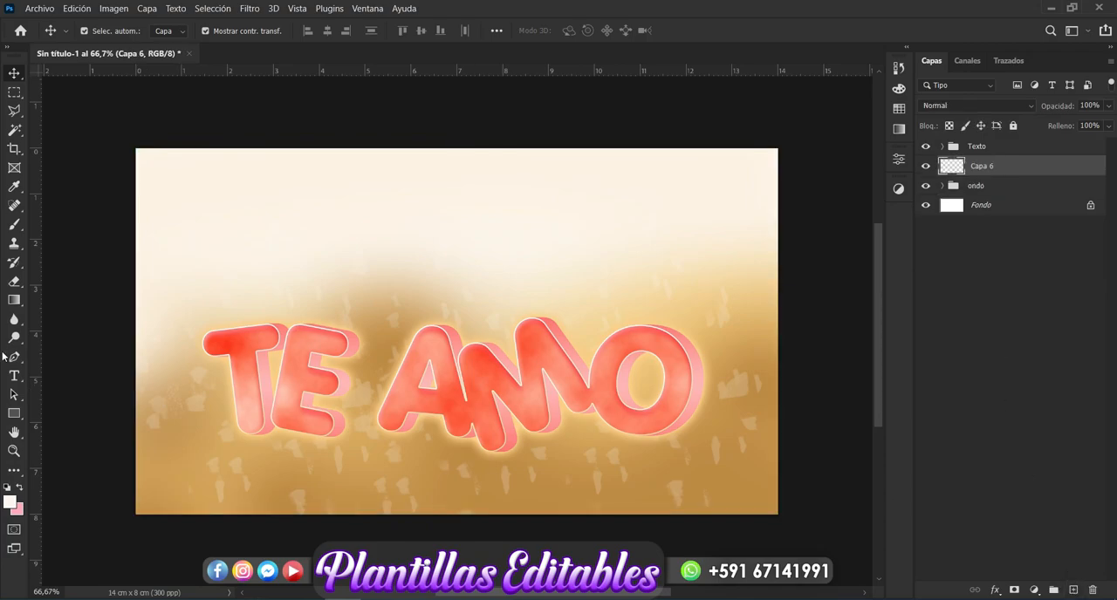
left_click(13, 226)
left_click(9, 504)
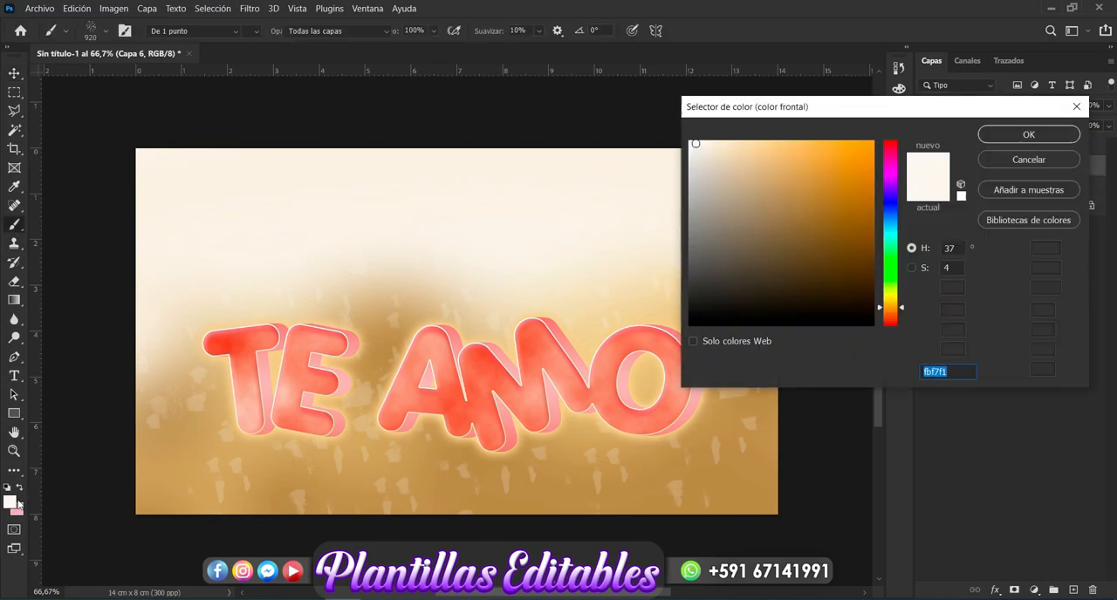
left_click(390, 349)
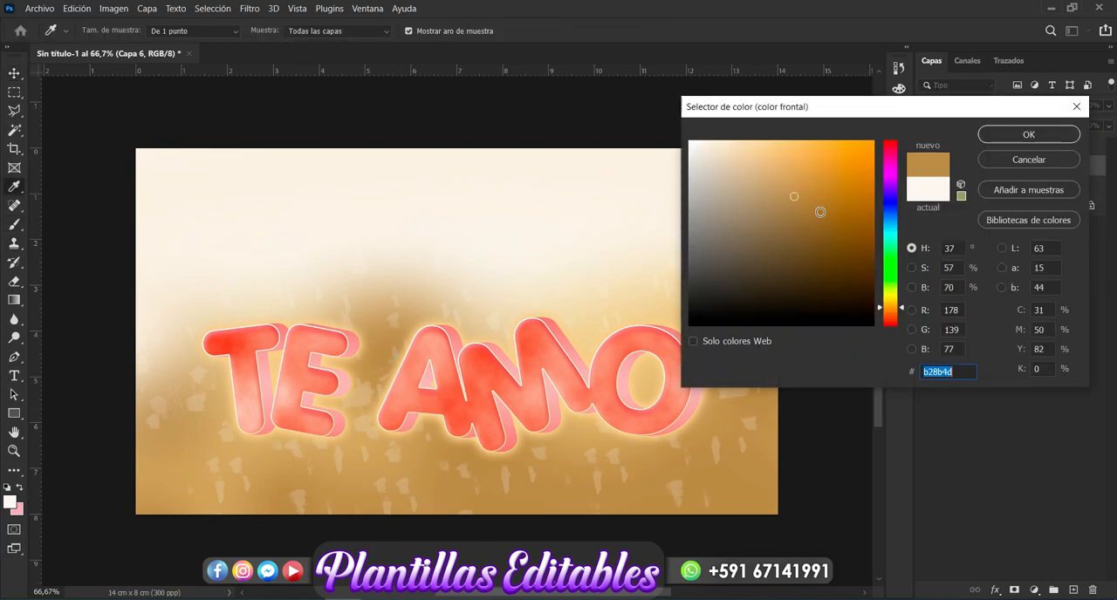
left_click(820, 213)
left_click_drag(820, 213, 825, 221)
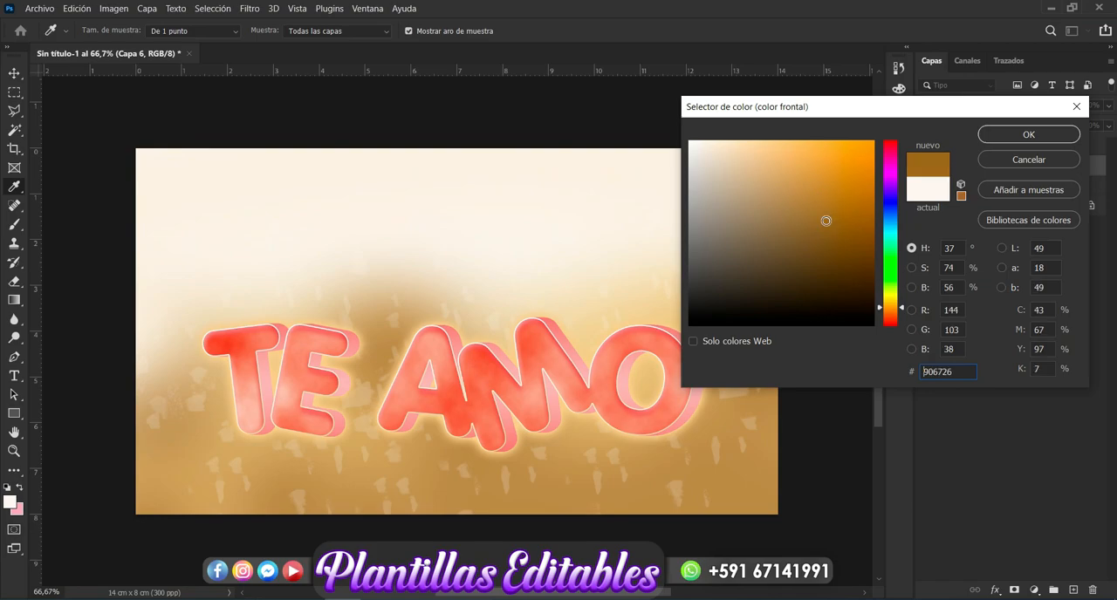
left_click(1029, 133)
key("b")
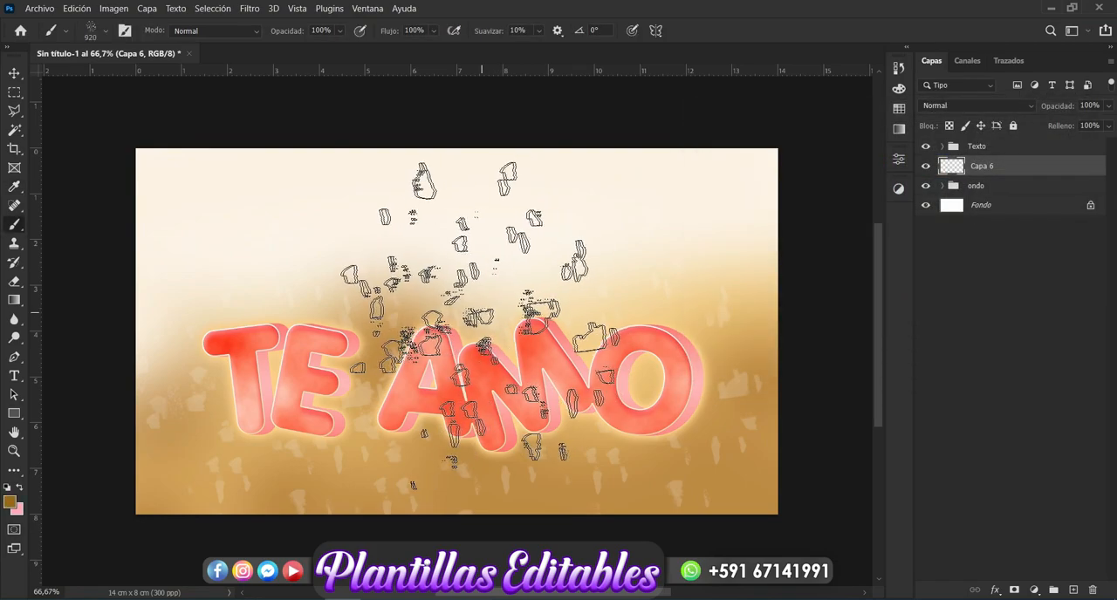
left_click(66, 32)
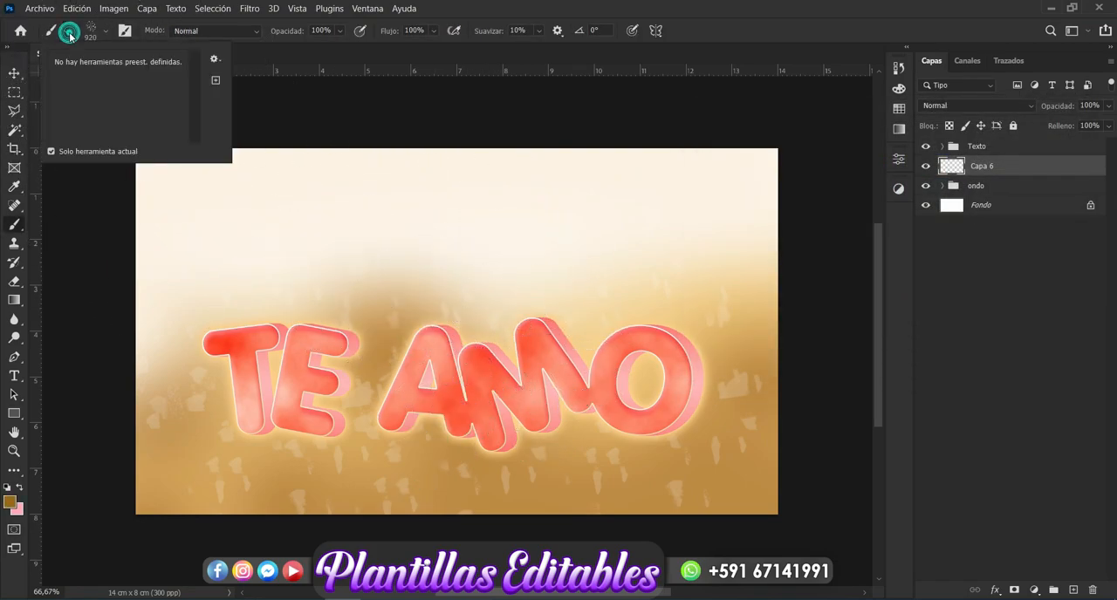
left_click(104, 34)
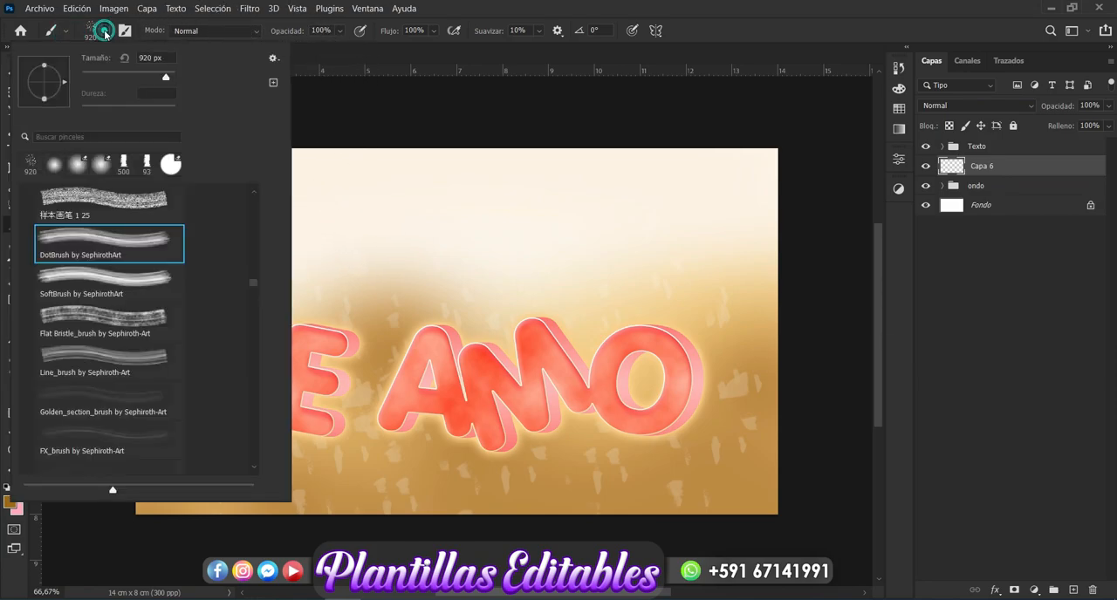
left_click_drag(253, 276, 247, 189)
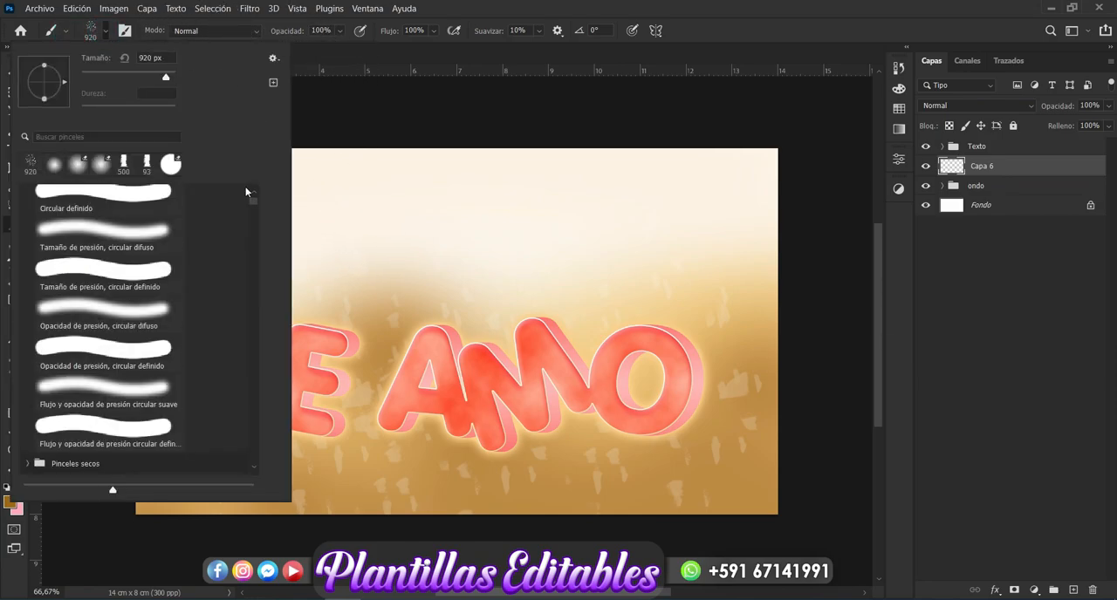
key("e")
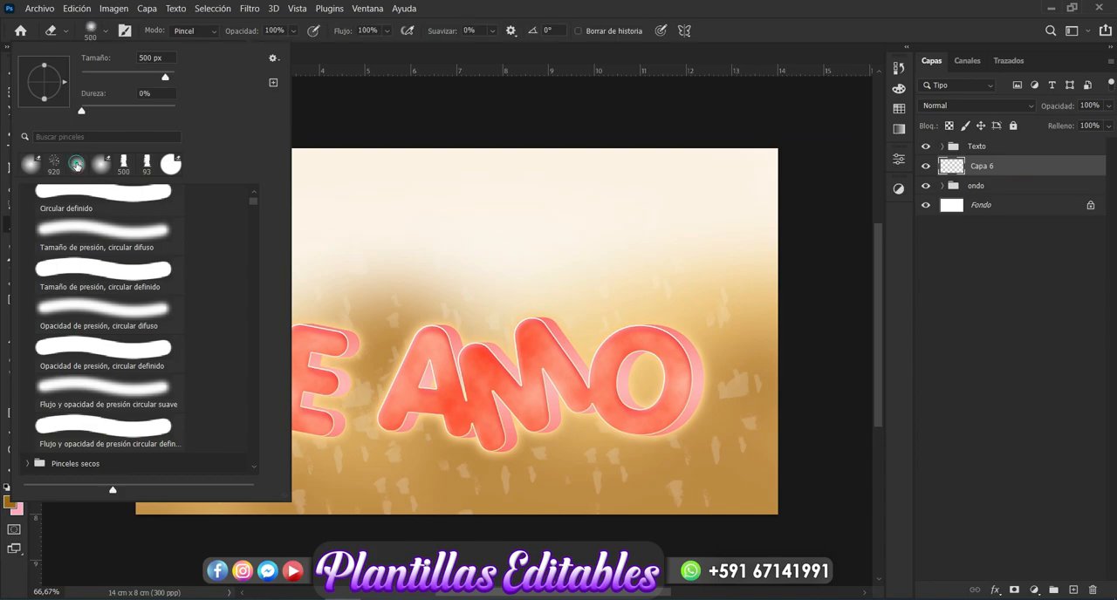
left_click(490, 295)
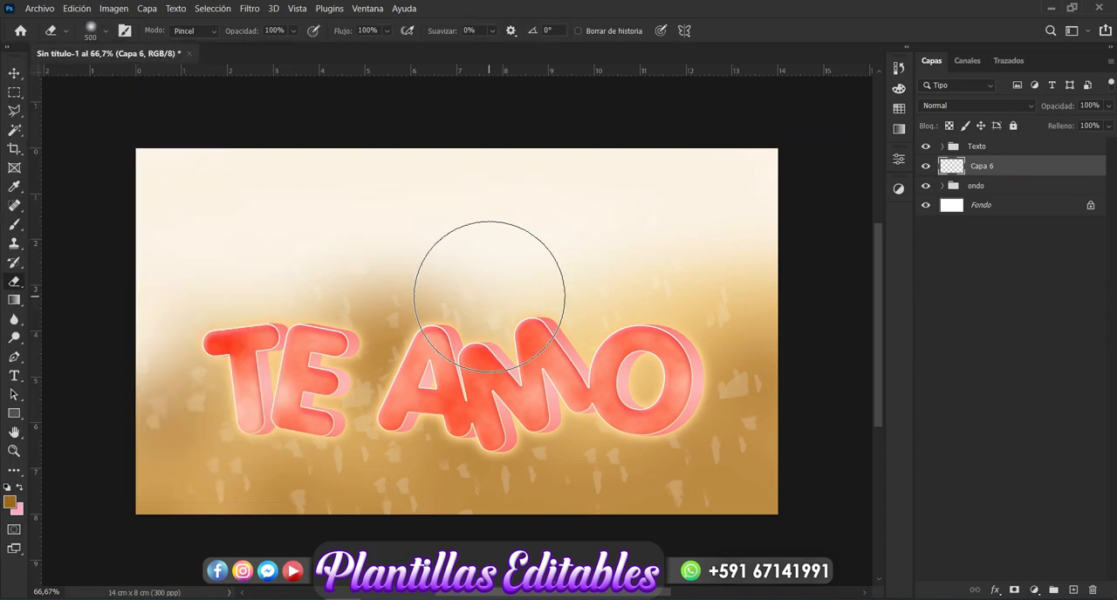
left_click(488, 296)
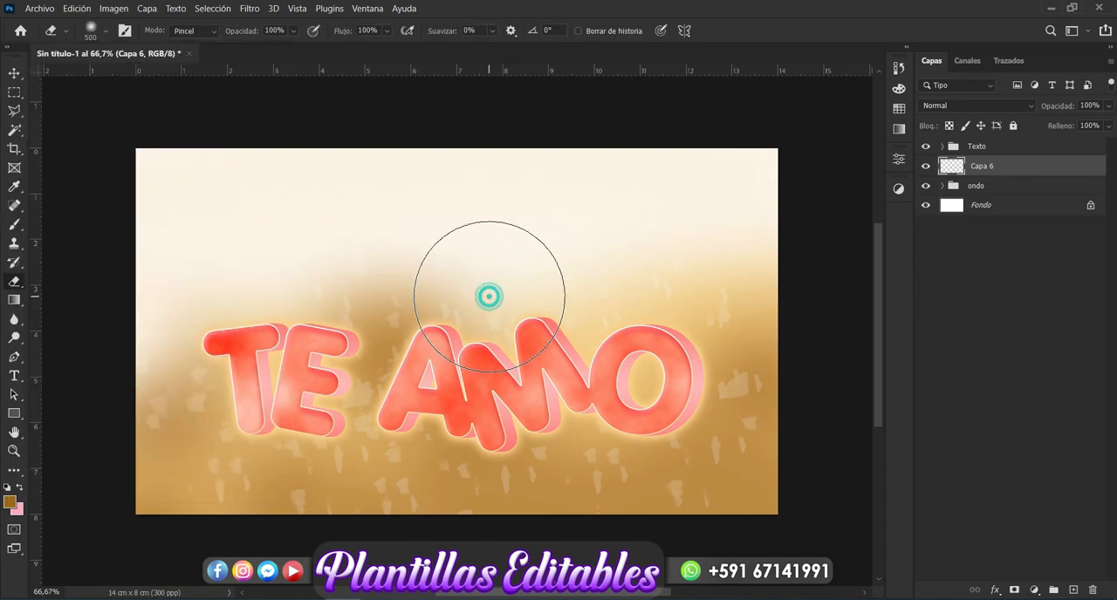
Step: Switch to the Circular difuso soft round brush, paint a brown test dab on Capa 6 and undo it
left_click(7, 228)
left_click(105, 32)
left_click_drag(251, 278, 252, 192)
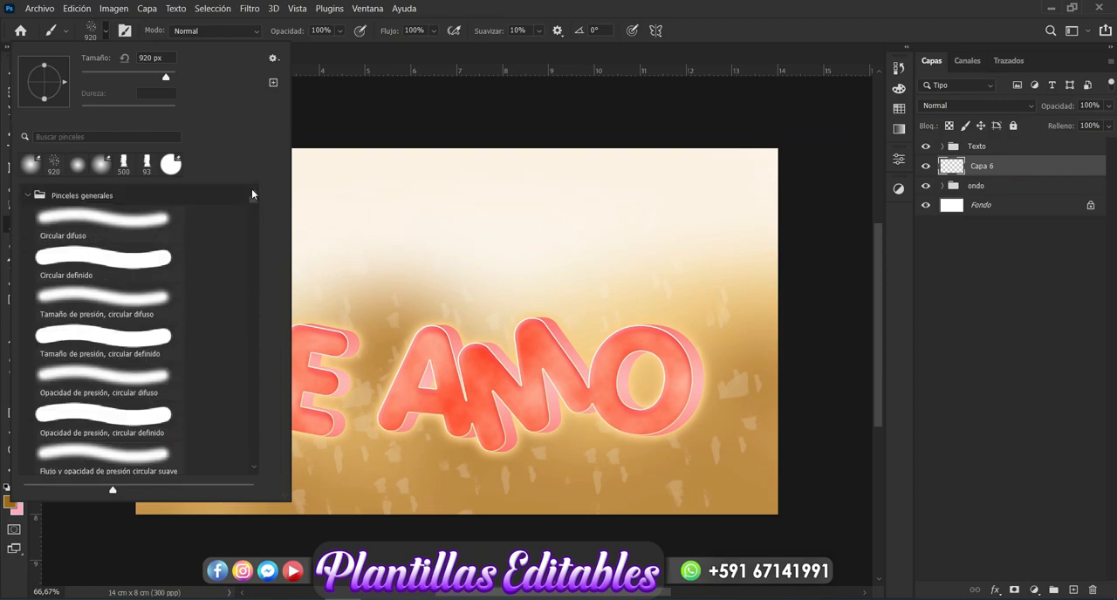
left_click(30, 164)
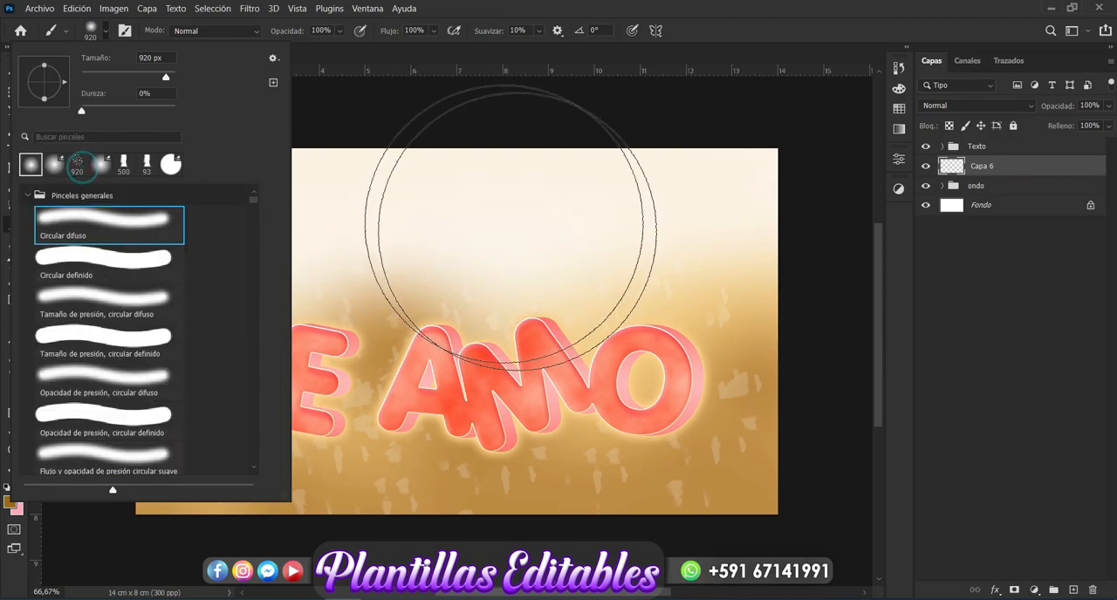
left_click(490, 311)
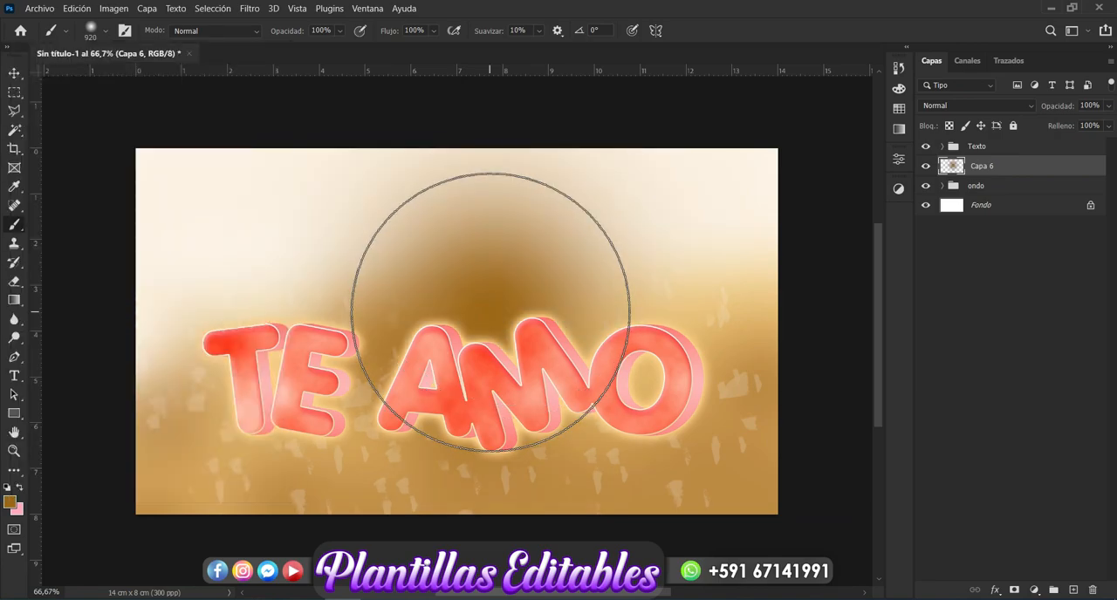
key("ctrl+z")
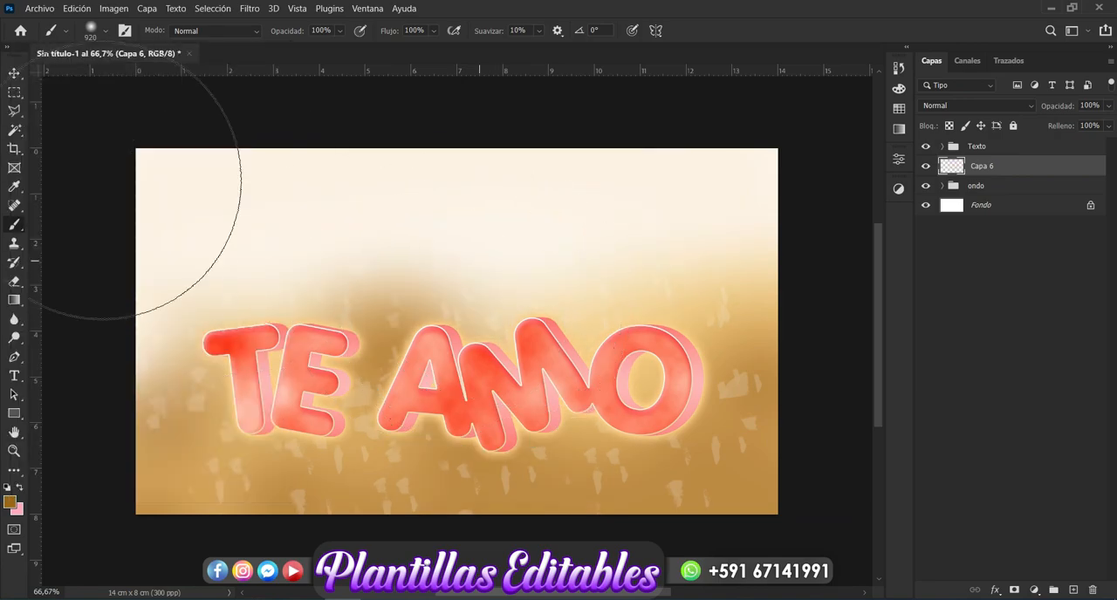
Step: Set the brush size to 1000 px and build up a soft brown blob at the centre of Capa 6
left_click(106, 33)
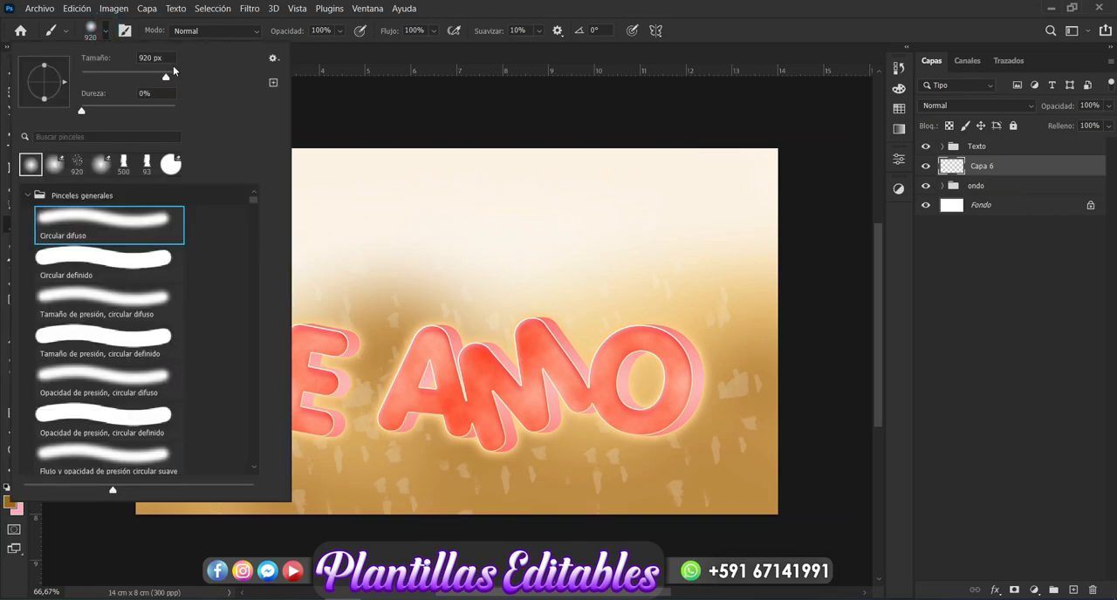
left_click(150, 57)
type("1000")
key("Return")
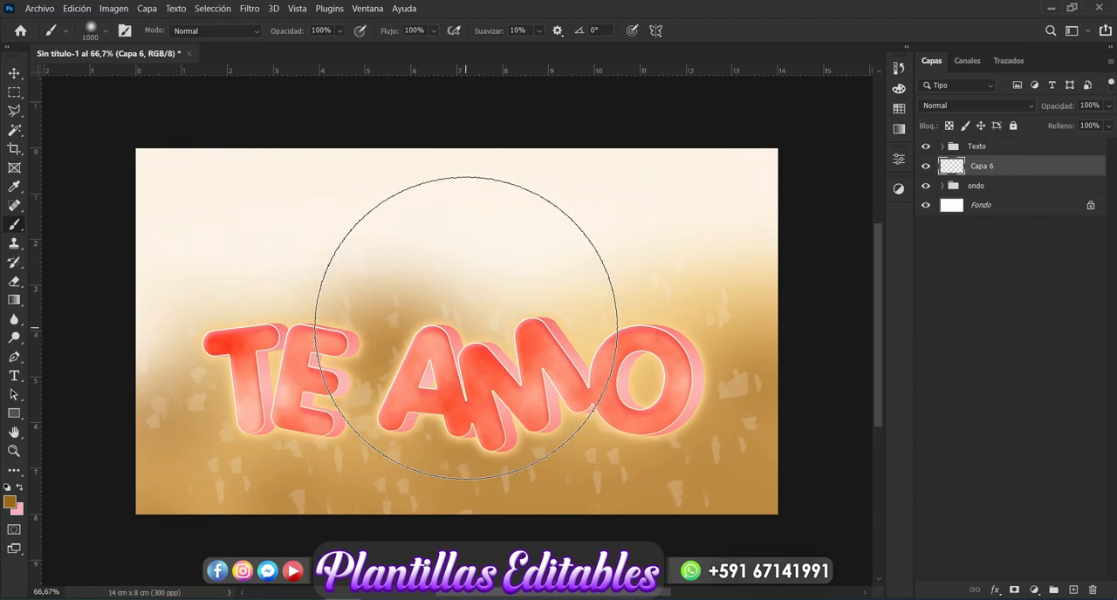
left_click(467, 327)
left_click(467, 327)
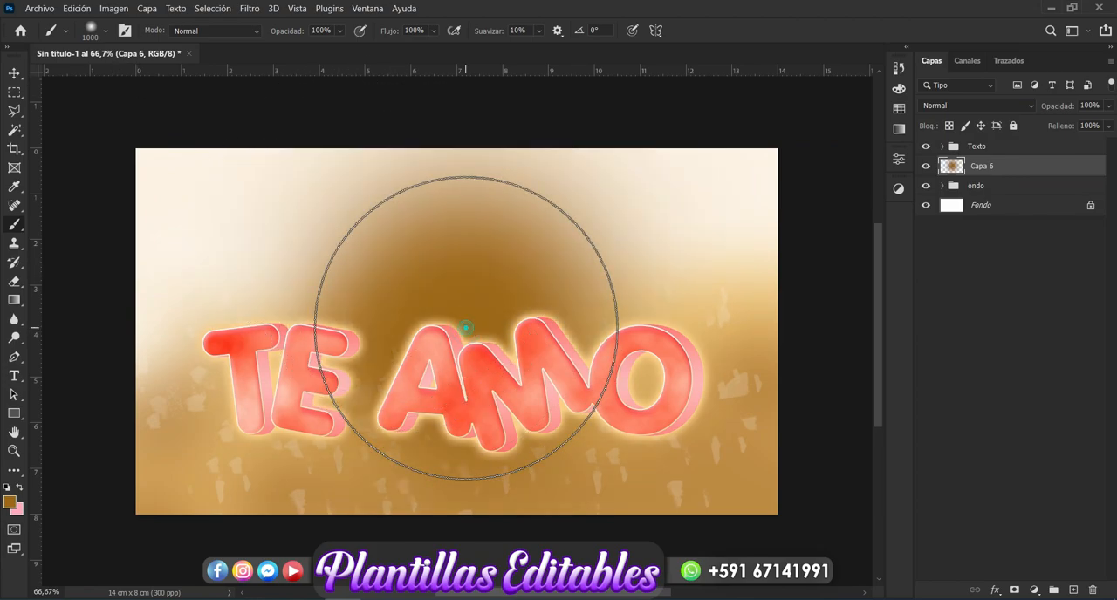
left_click(466, 327)
left_click(467, 328)
left_click(466, 327)
Step: Transform the brown blob to 173,61% width and 32,17% height and place it behind the lower part of the text
left_click(14, 75)
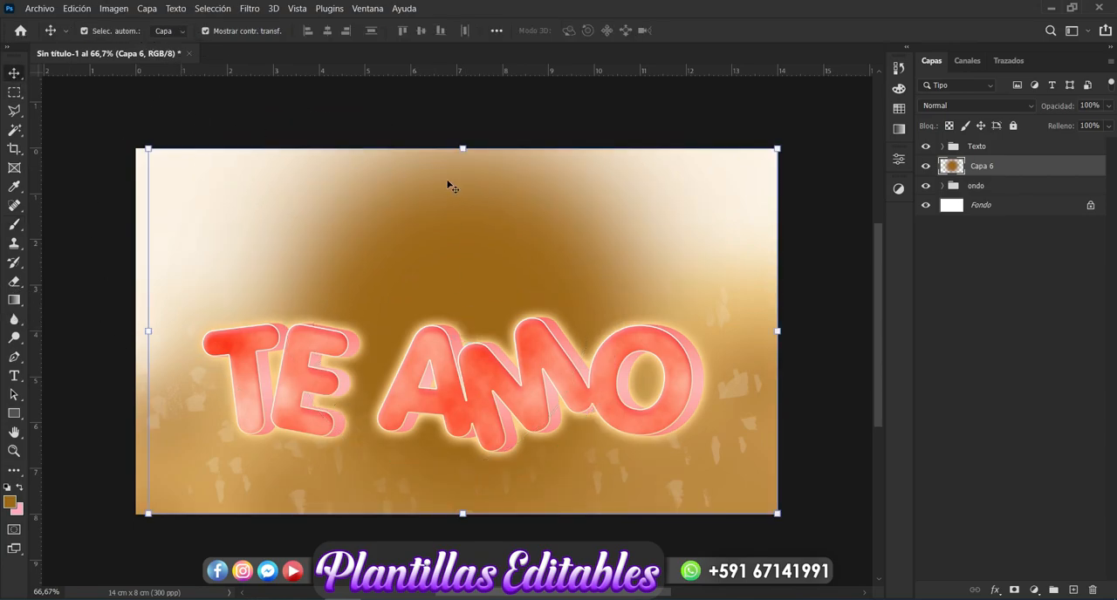
left_click(463, 147)
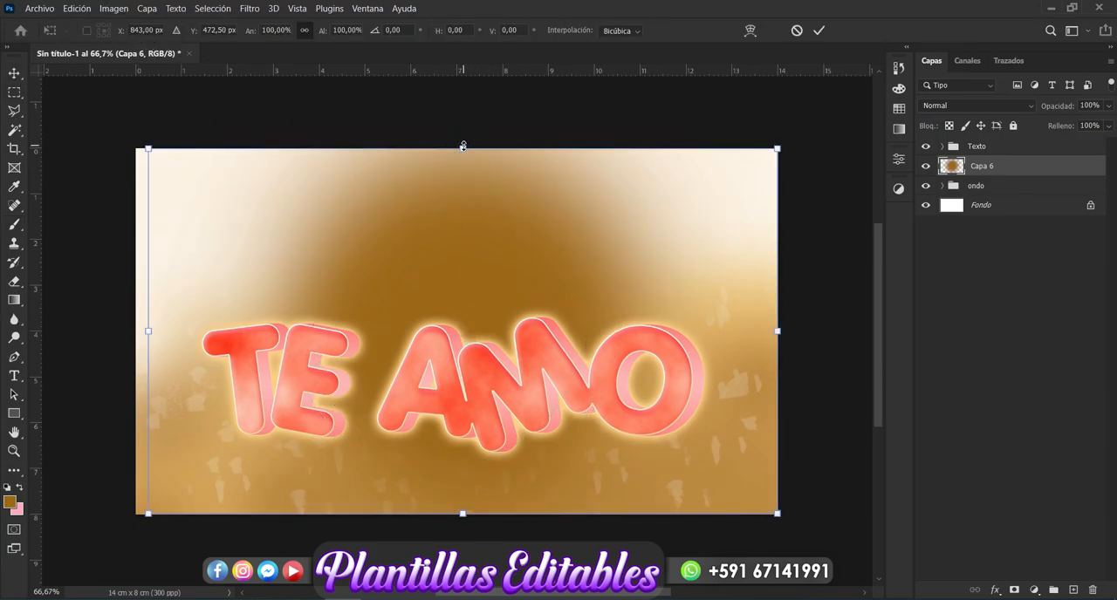
left_click_drag(463, 147, 462, 399)
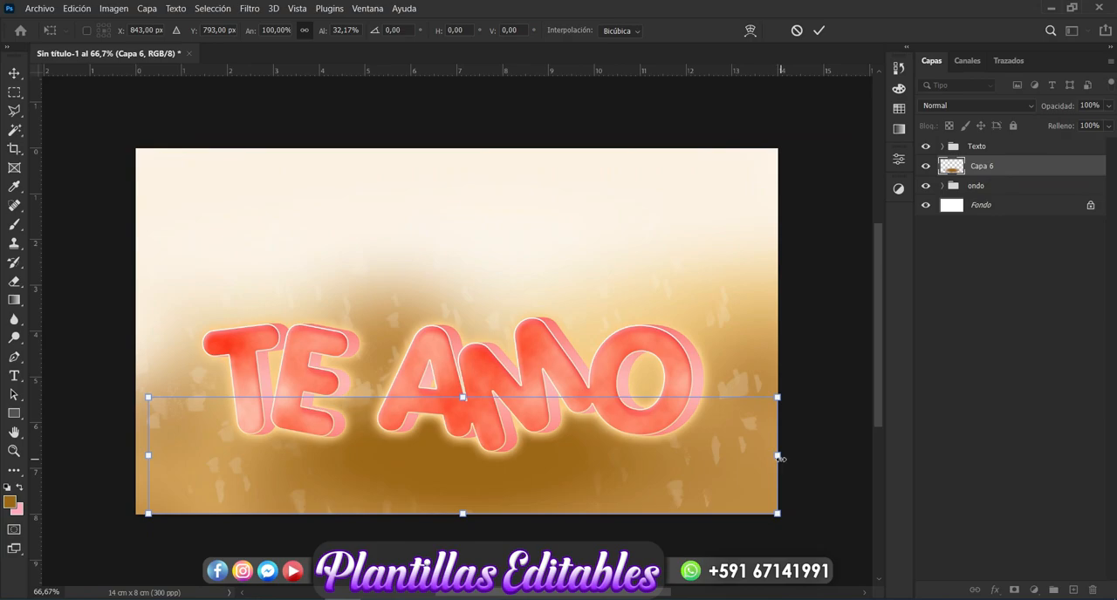
left_click_drag(777, 456, 903, 423)
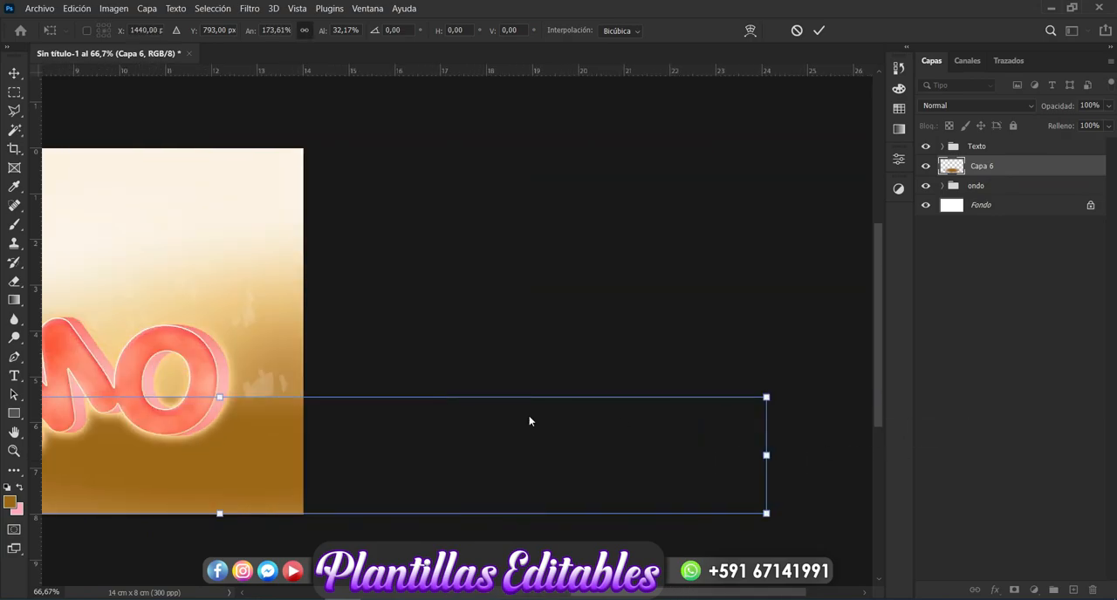
left_click_drag(653, 597, 479, 596)
left_click_drag(722, 477, 576, 459)
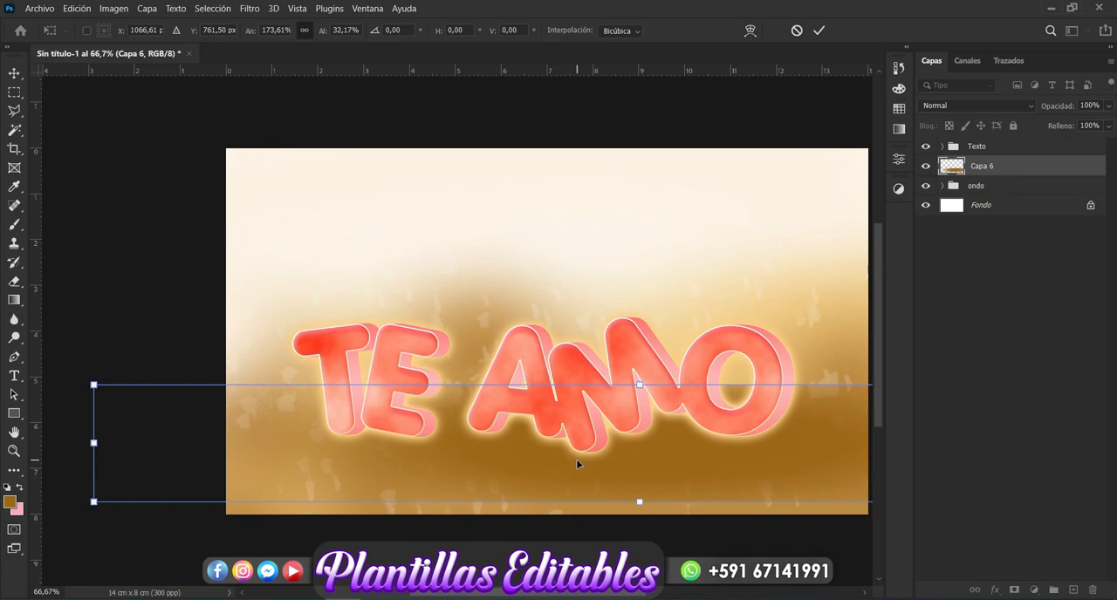
key("Return")
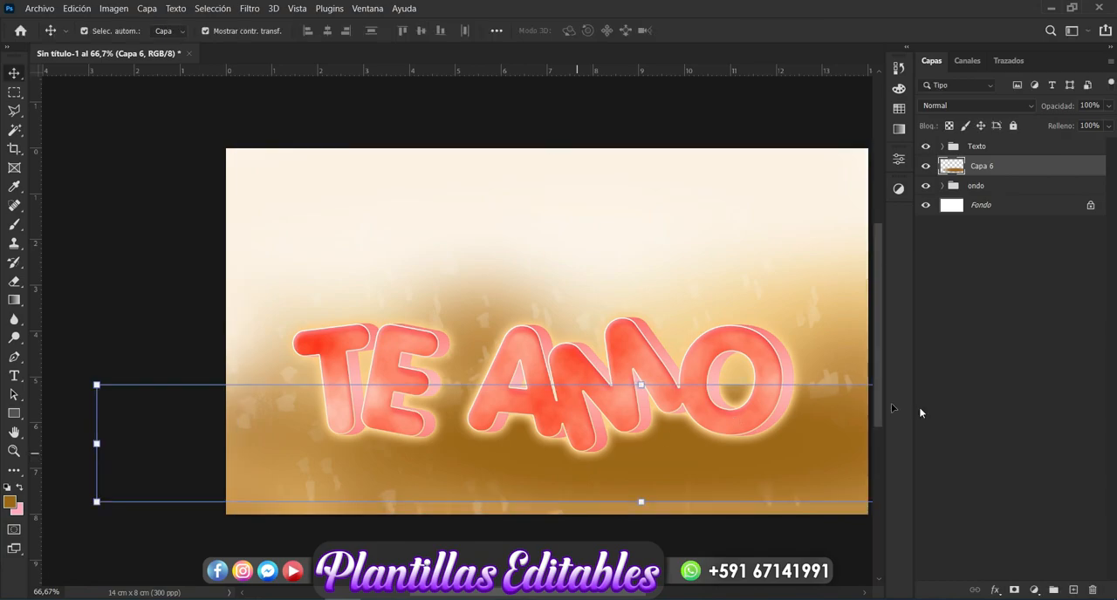
Step: Shift the flattened brown shadow sideways so it sits centred beneath the TE AMO text
left_click(939, 420)
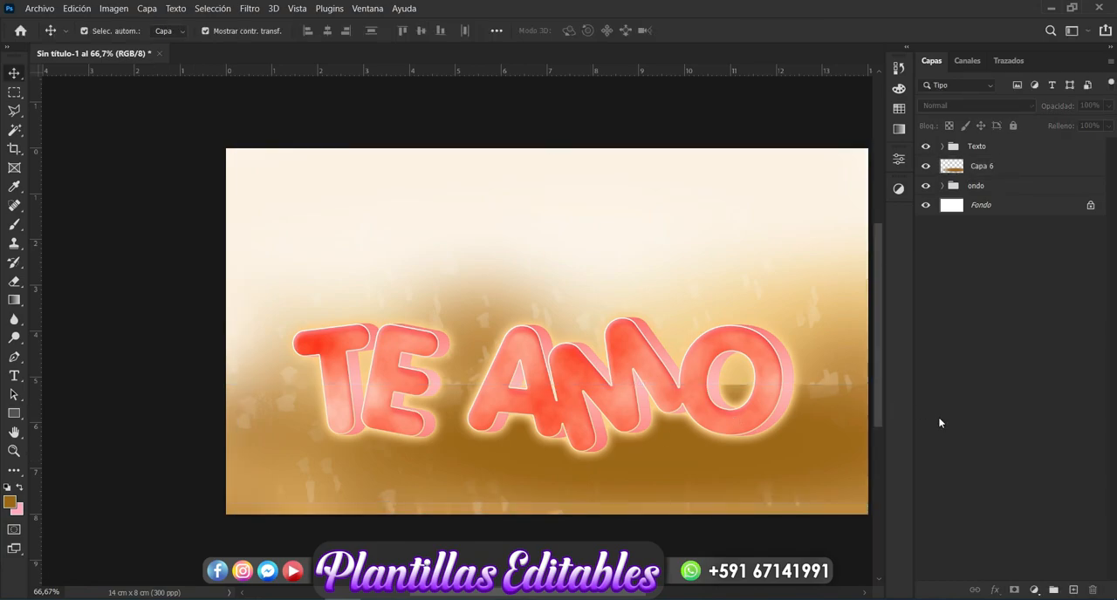
left_click(800, 449)
left_click_drag(804, 451, 725, 449)
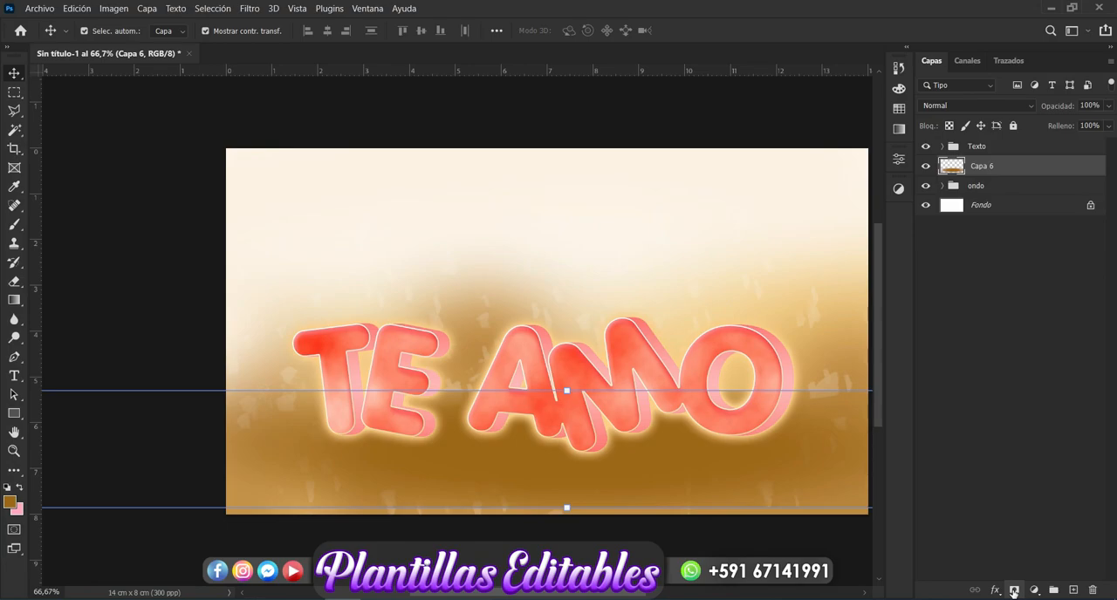
Step: Add a layer mask to Capa 6, erase the shadow's upper edge across the text with a 500 px soft eraser, and deselect the layer
left_click(1012, 590)
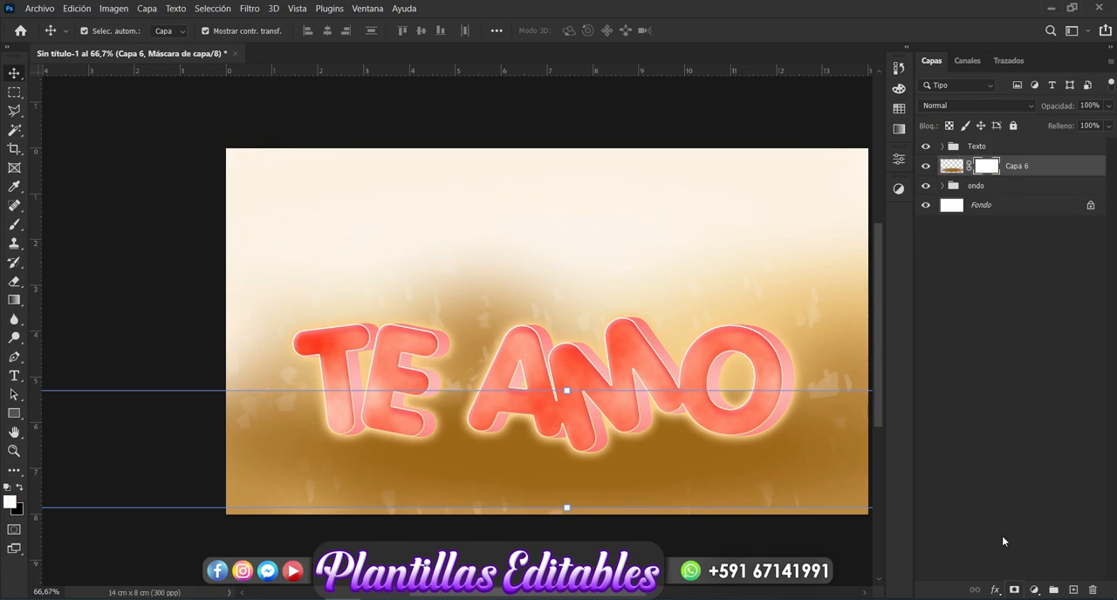
left_click(8, 281)
mouse_move(304, 332)
left_mouse_down()
mouse_move(370, 327)
mouse_move(447, 342)
mouse_move(615, 326)
mouse_move(820, 338)
left_mouse_up()
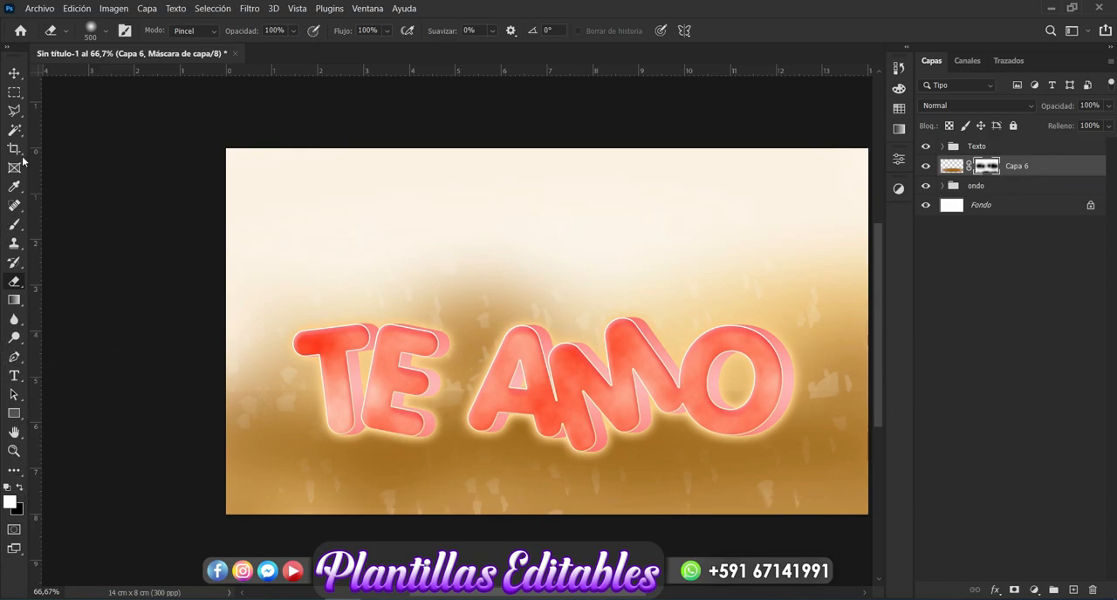
left_click(14, 74)
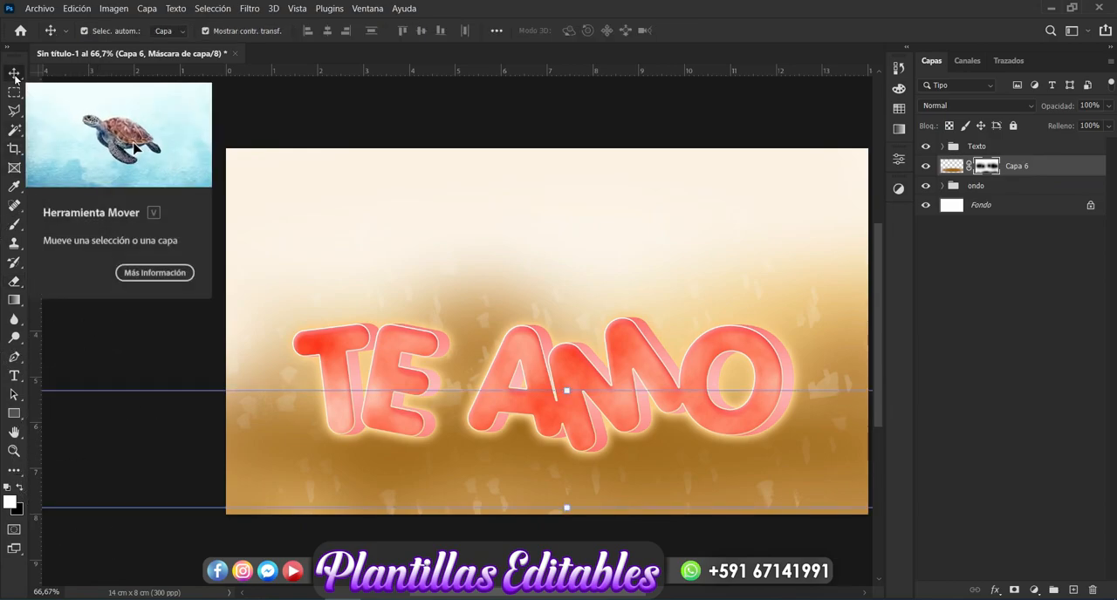
left_click(938, 339)
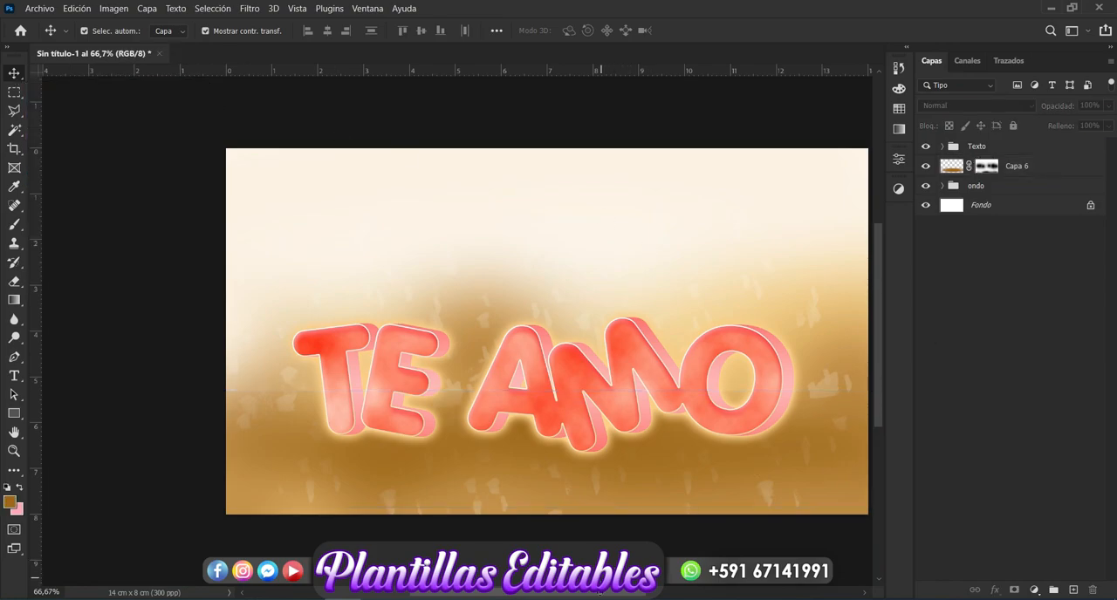
left_click_drag(588, 595, 608, 595)
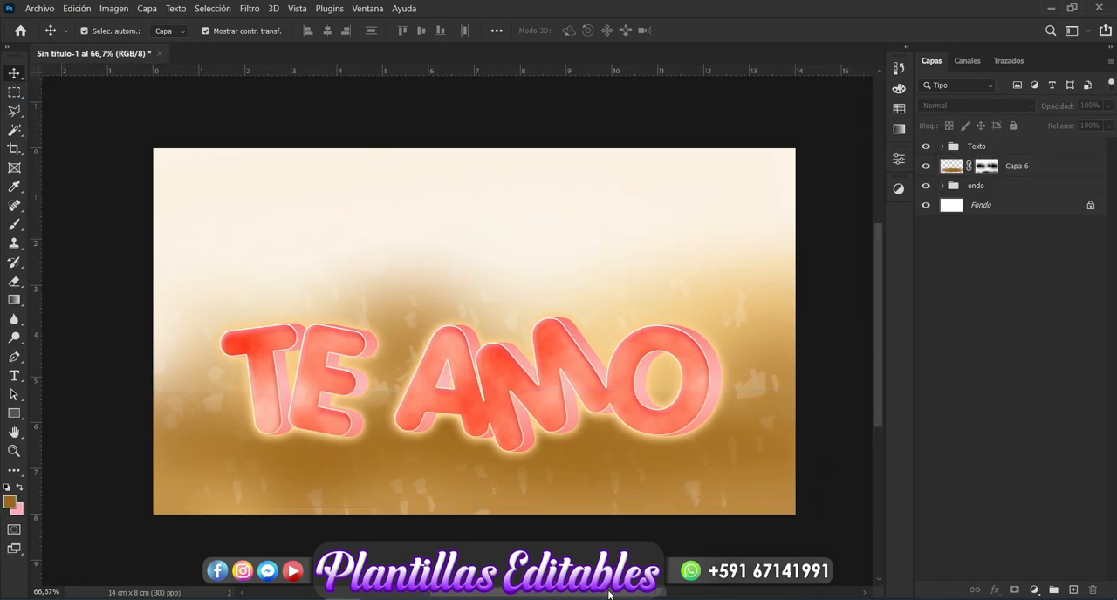
Step: Place the hearts image 003 from the Nueva carpeta (3) folder into the document and move its layer below Capa 6
mouse_move(161, 599)
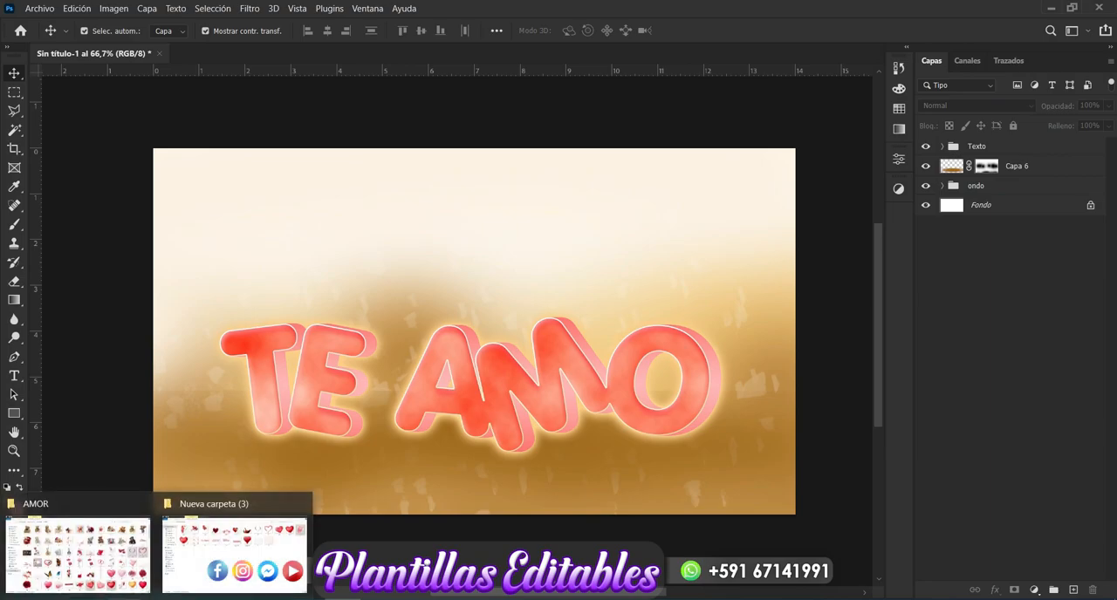
left_click(248, 541)
left_click(586, 431)
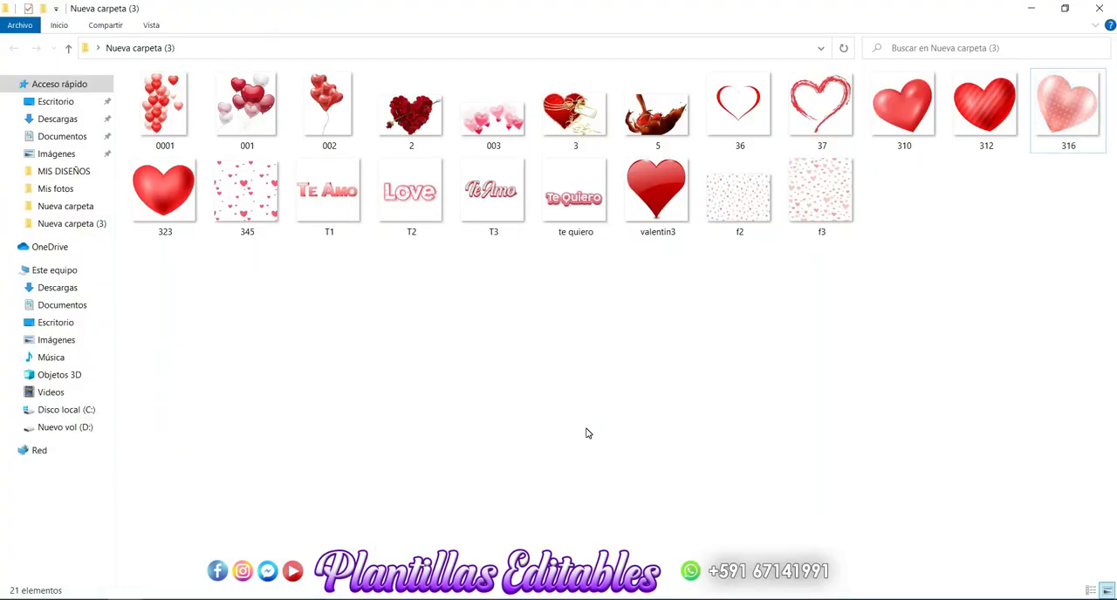
left_click(502, 127)
left_click_drag(502, 127, 386, 389)
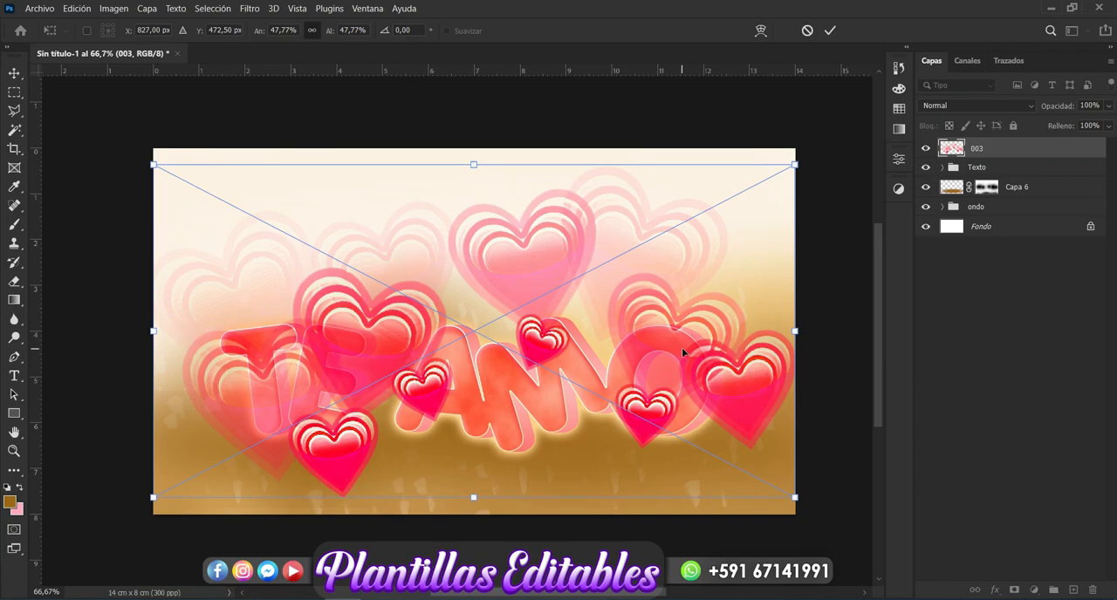
key("Return")
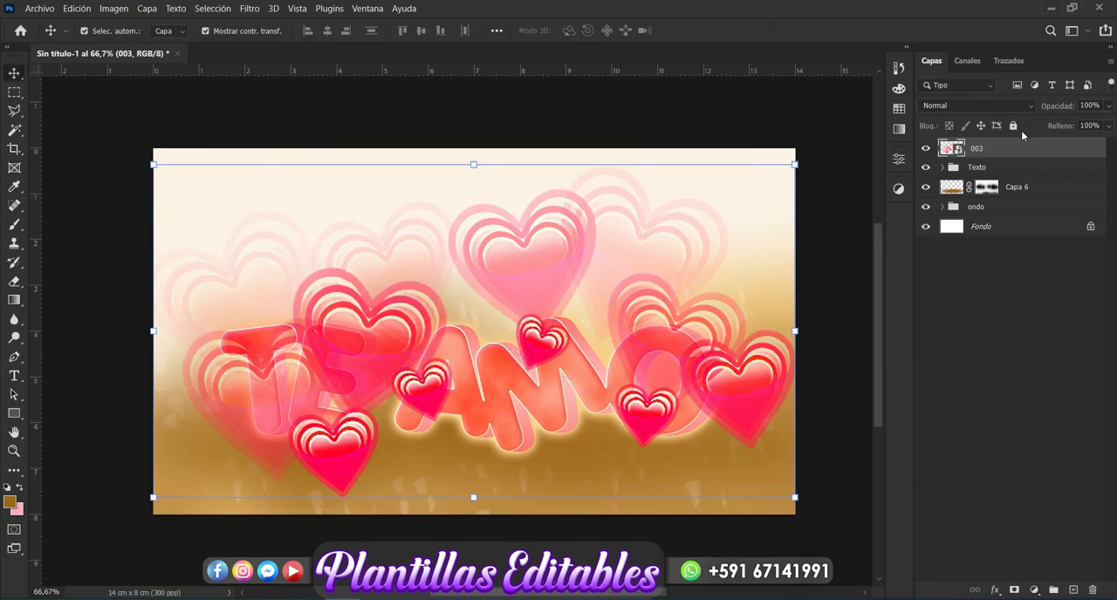
left_click_drag(1010, 155, 1007, 196)
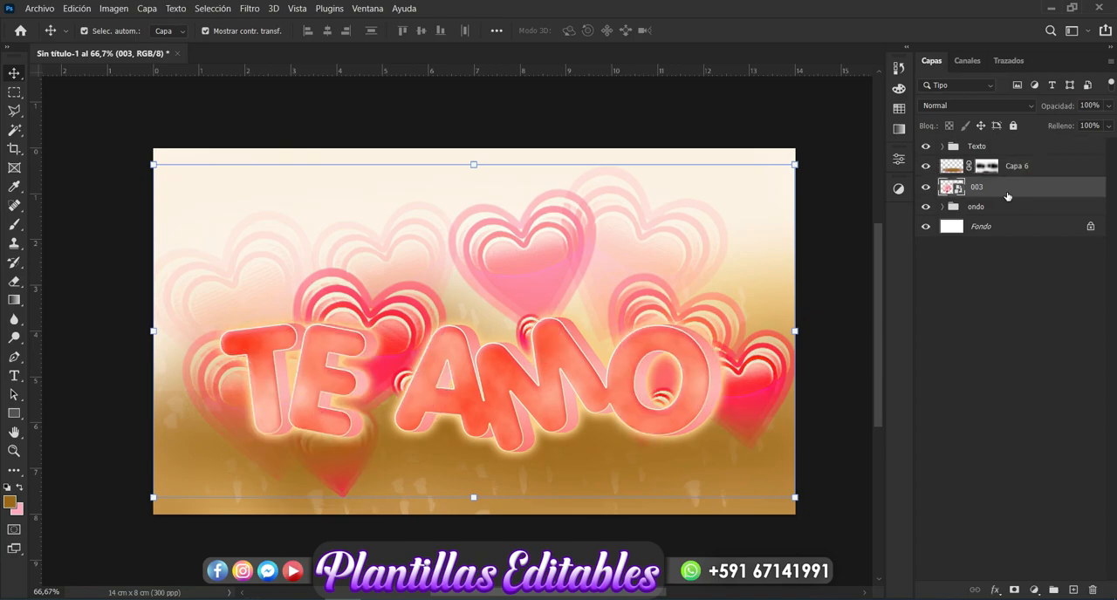
Step: Rename the Capa 6 layer as Sombra
double_click(1017, 167)
key("BackSpace")
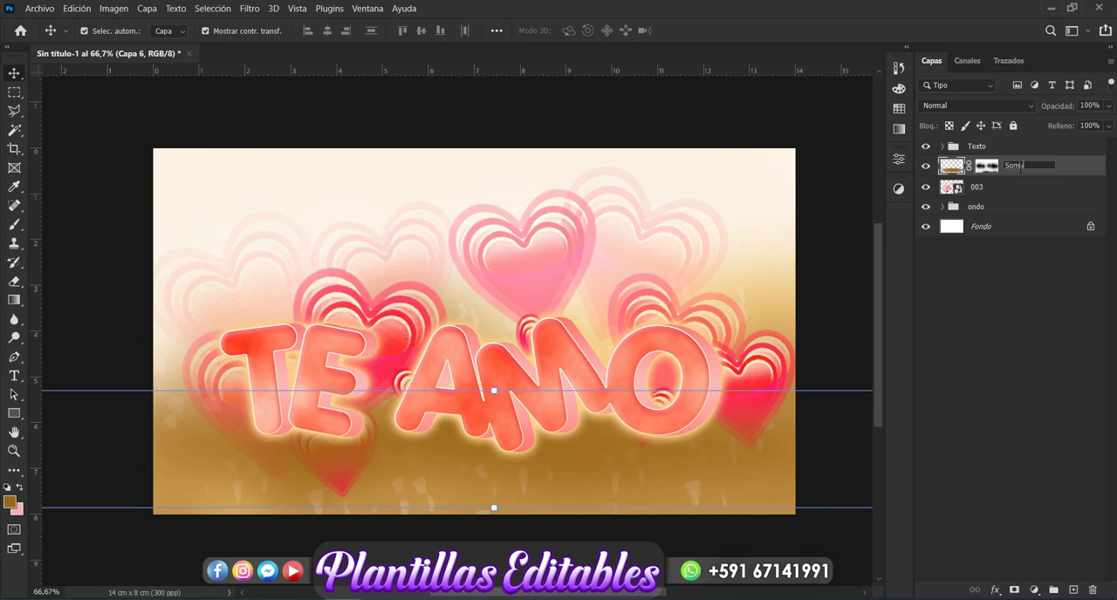
type("Sombra")
key("Return")
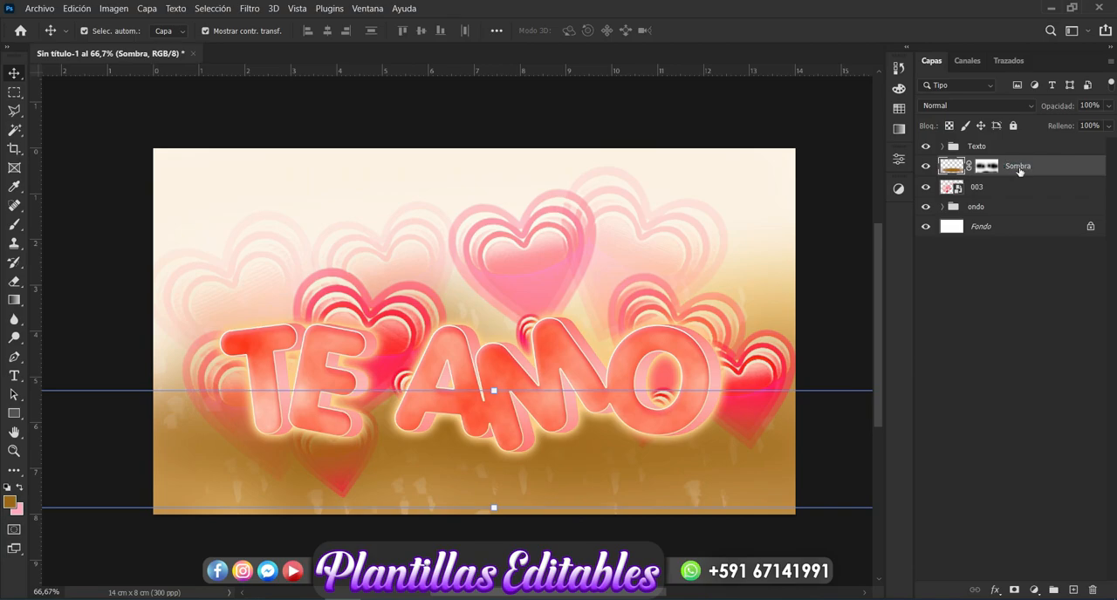
Step: Rename the ondo group as Fondo and select the 003 hearts layer
double_click(988, 214)
key("BackSpace")
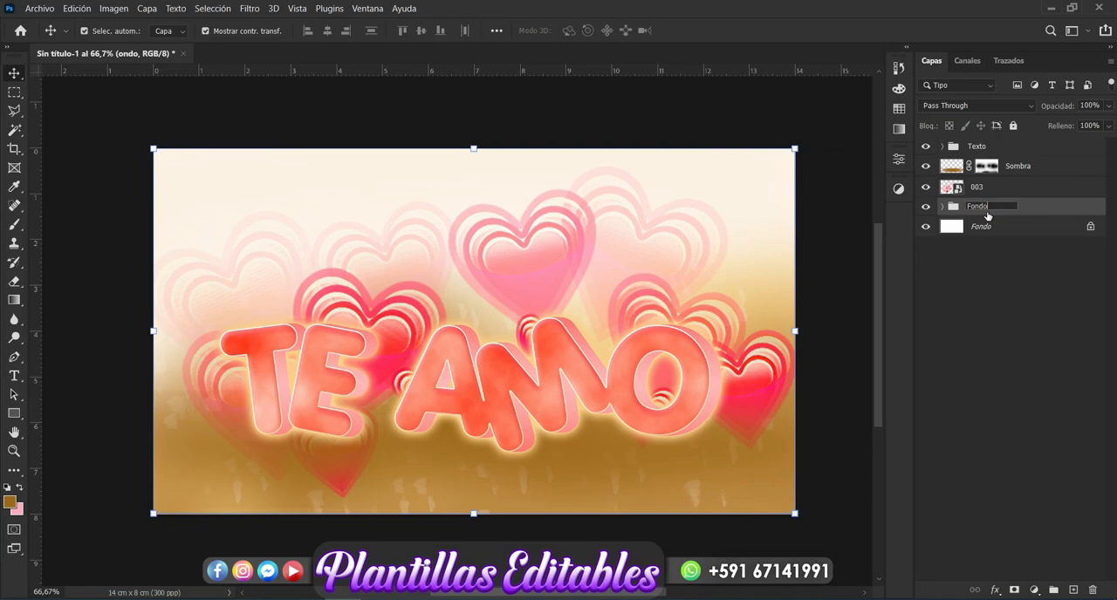
key("Return")
left_click(591, 255)
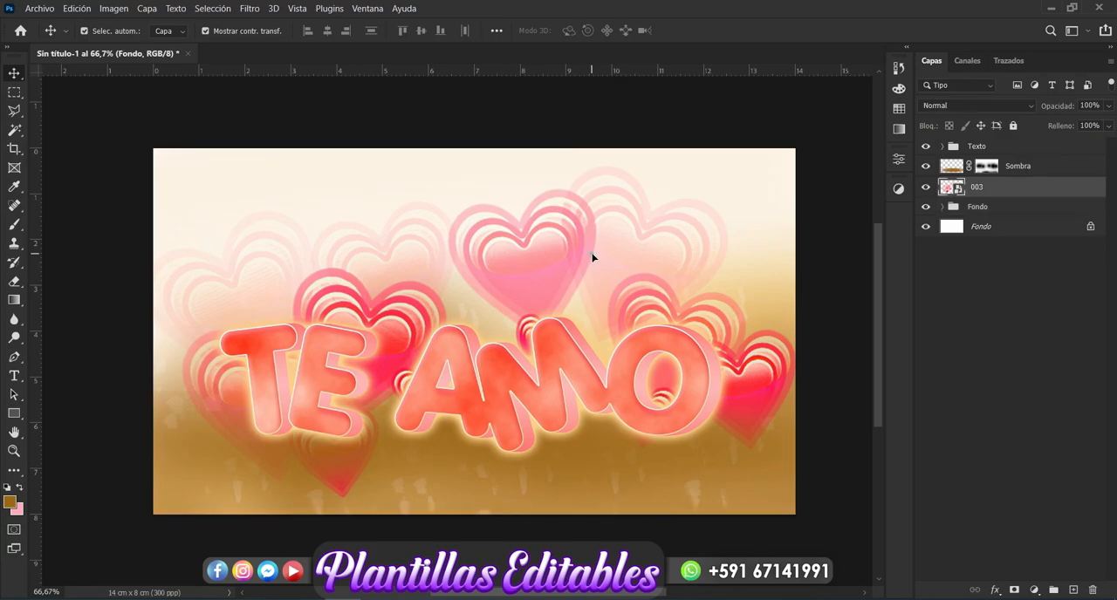
Step: Lower the opacity of the 003 hearts layer to 16% and deselect it
left_click(1107, 105)
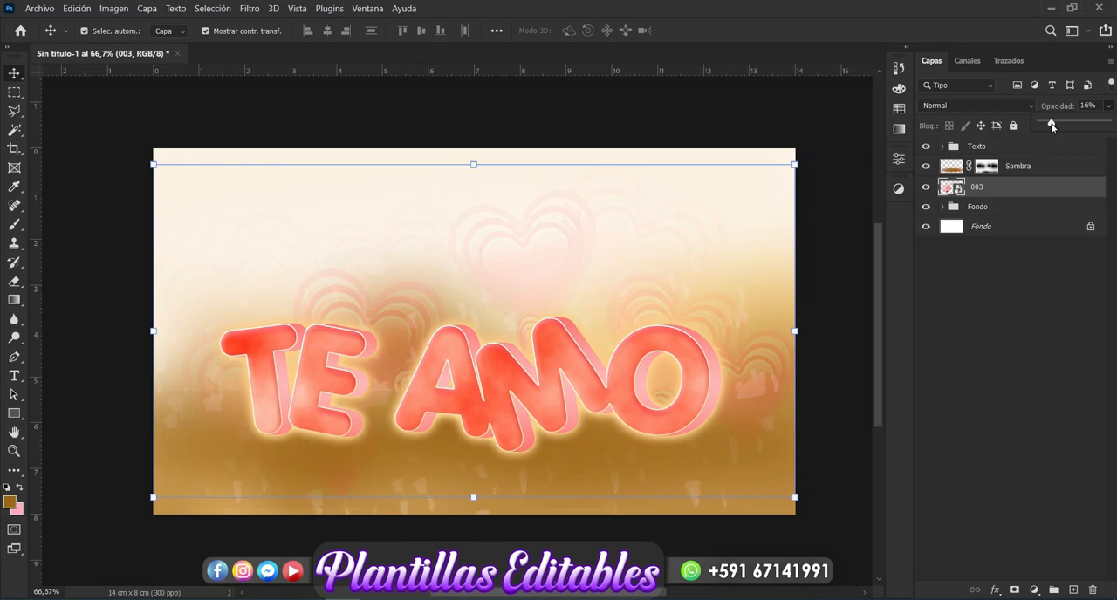
left_click(1033, 348)
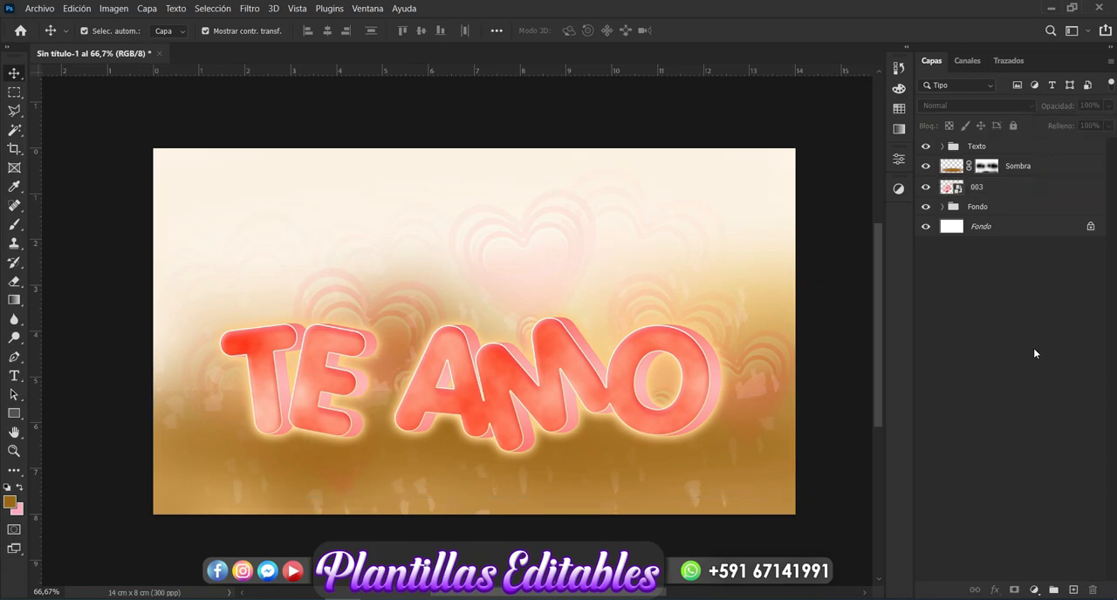
Step: Place flower image 49 from the AMOR folder, lowered and rotated about 4.5 degrees, and move its layer below 003
mouse_move(131, 597)
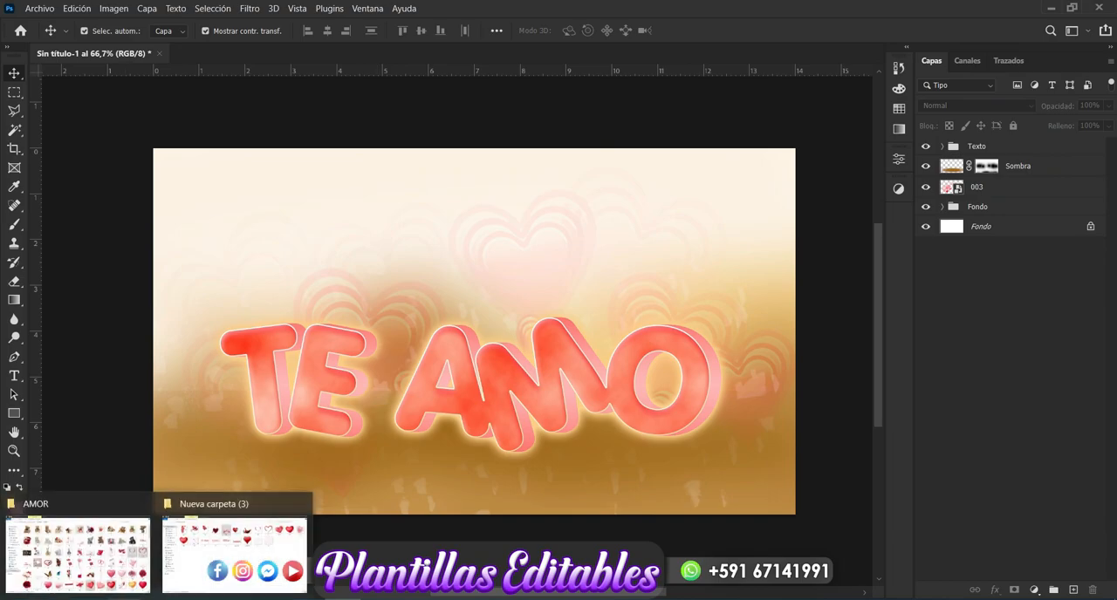
left_click(116, 575)
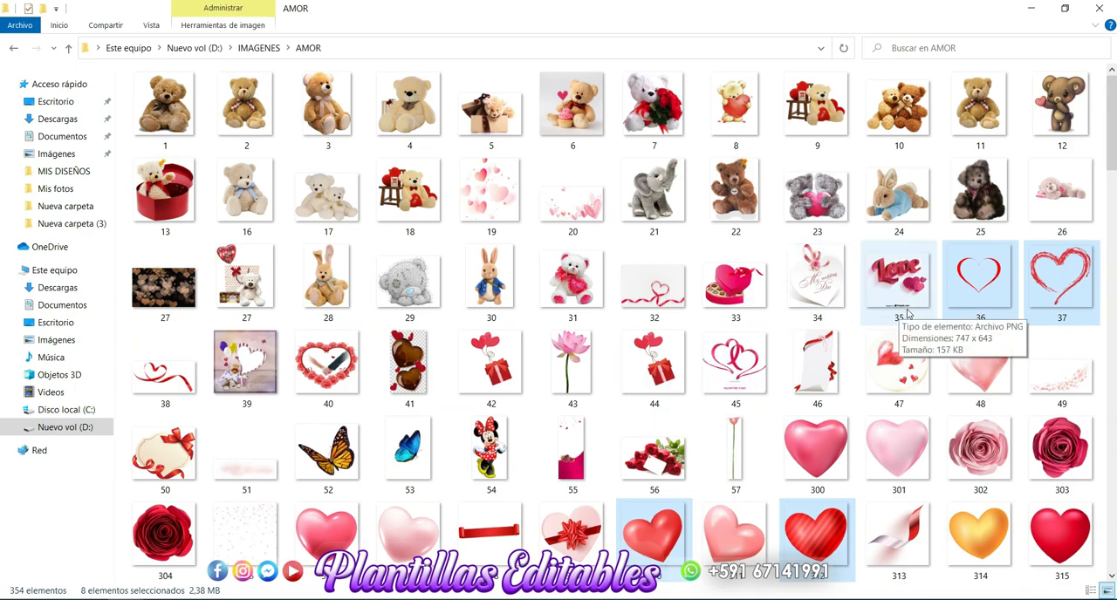
left_click(1053, 379)
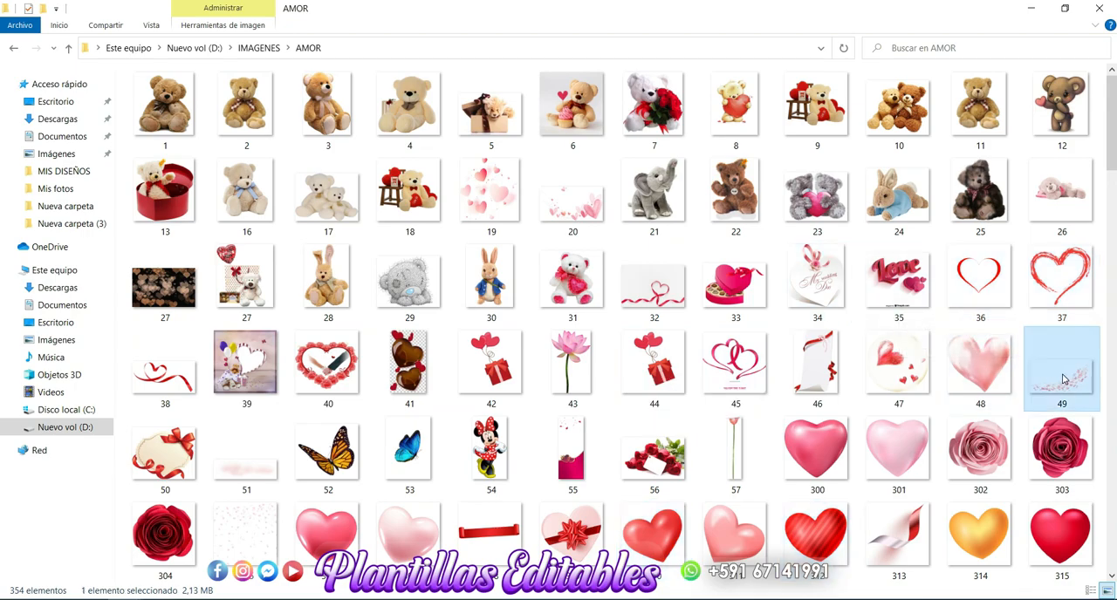
left_click_drag(998, 386, 423, 442)
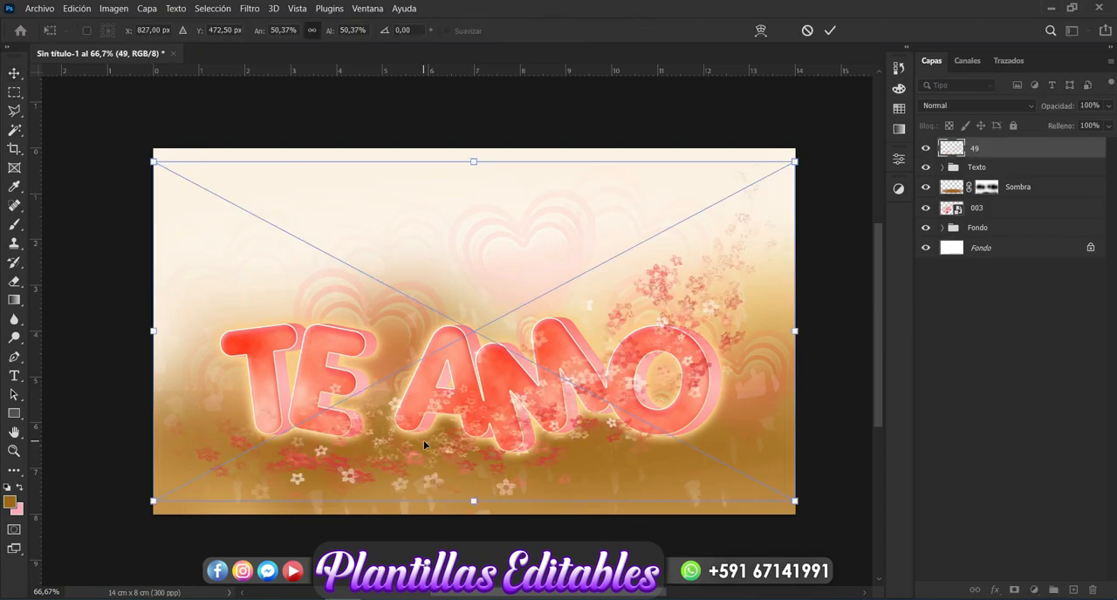
left_click_drag(632, 354, 636, 374)
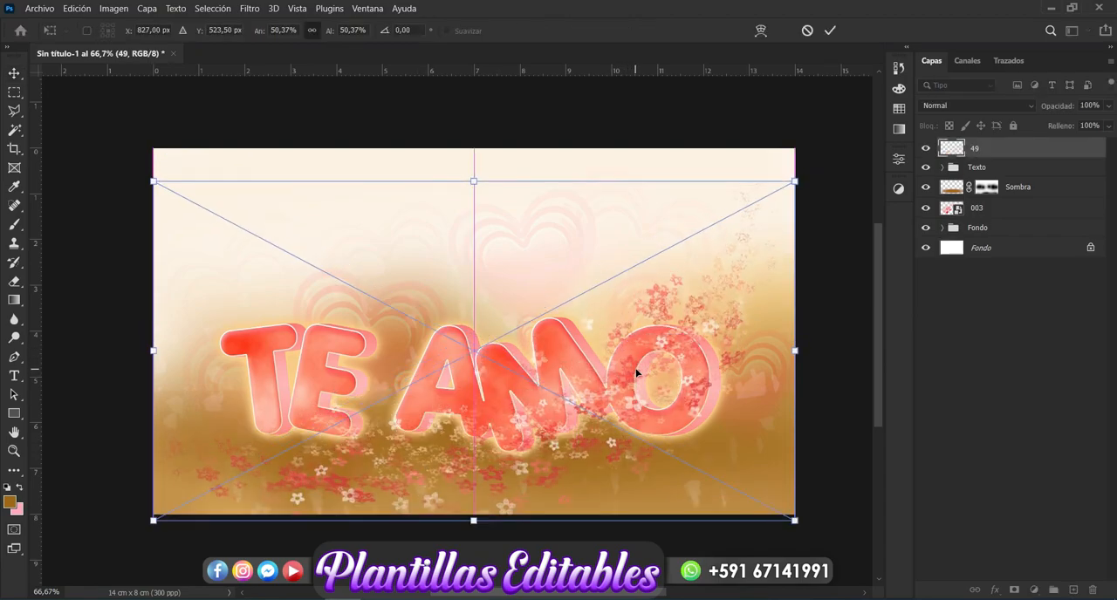
left_click_drag(811, 178, 828, 199)
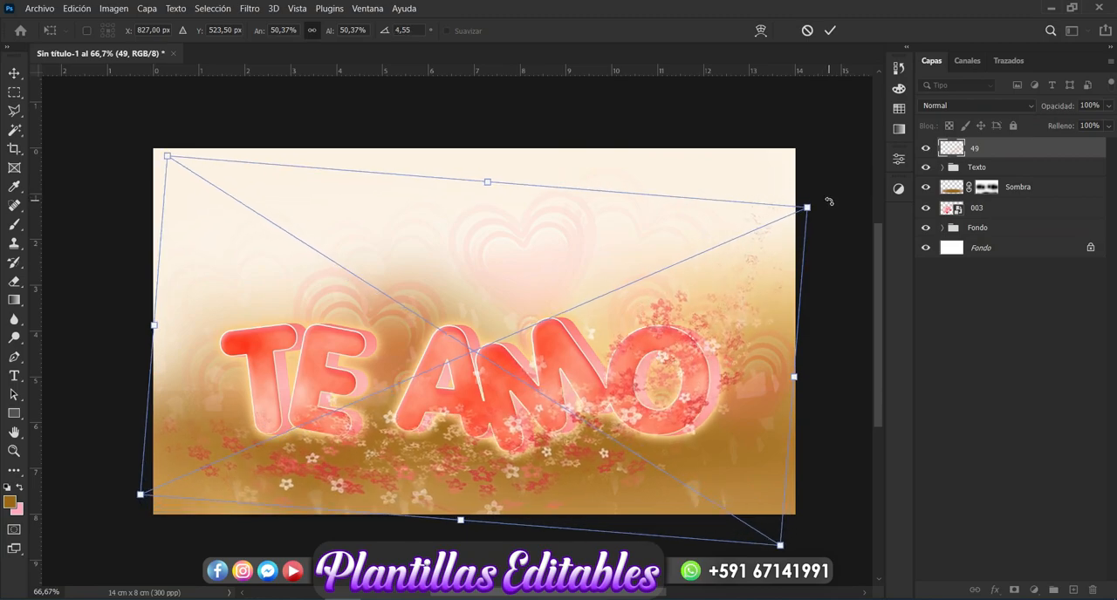
key("Return")
left_click_drag(1042, 158, 1028, 220)
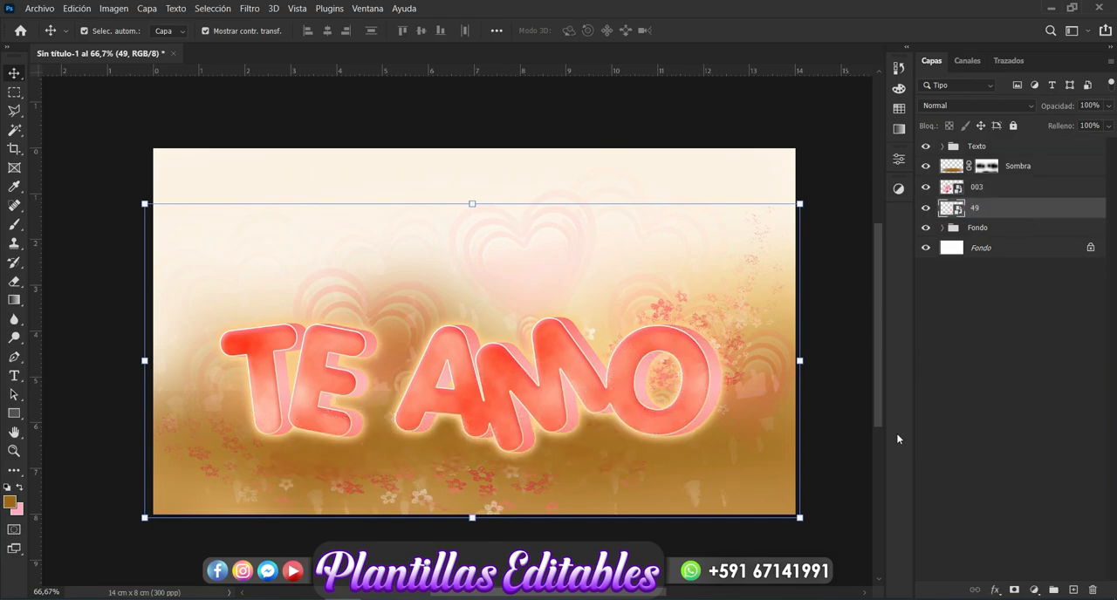
left_click(965, 438)
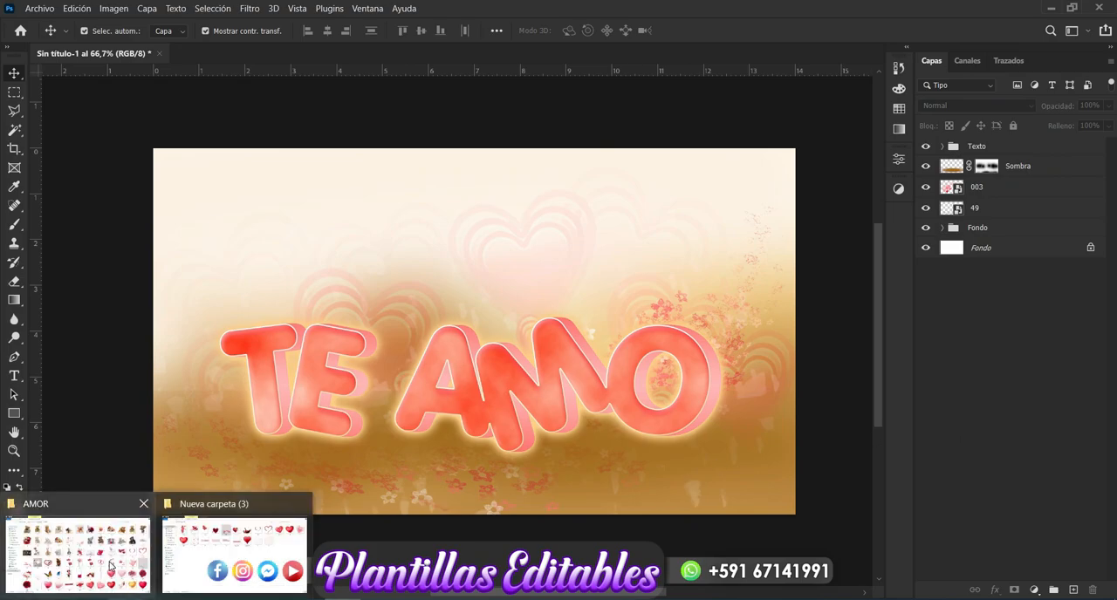
Step: Place heart image 48 from the AMOR folder, scaled down to a small heart above the letter T
left_click(75, 556)
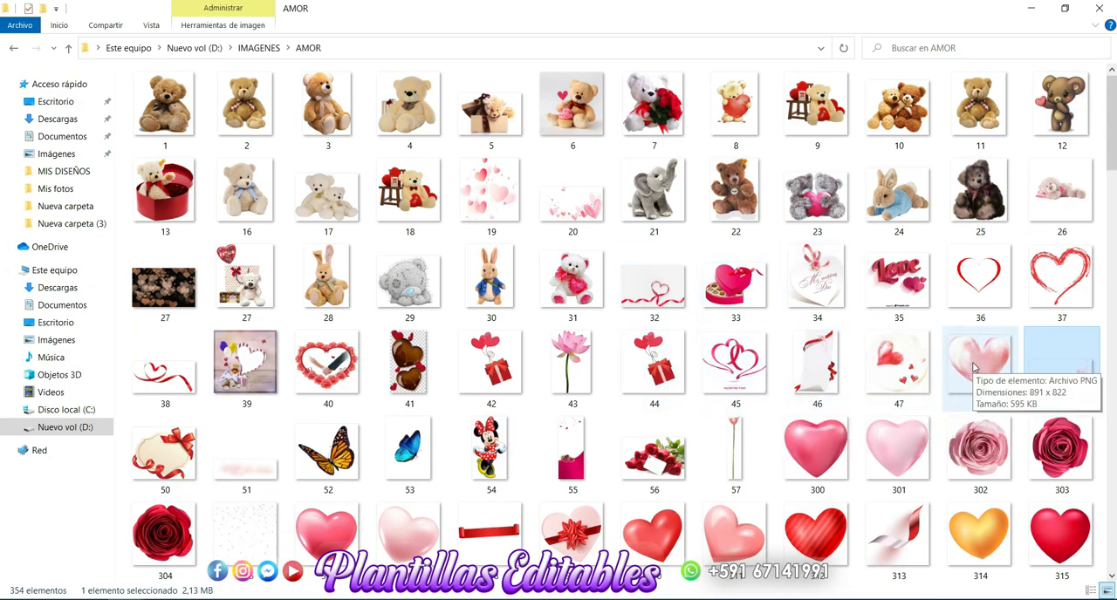
left_click_drag(975, 368, 420, 546)
left_click_drag(360, 587, 453, 390)
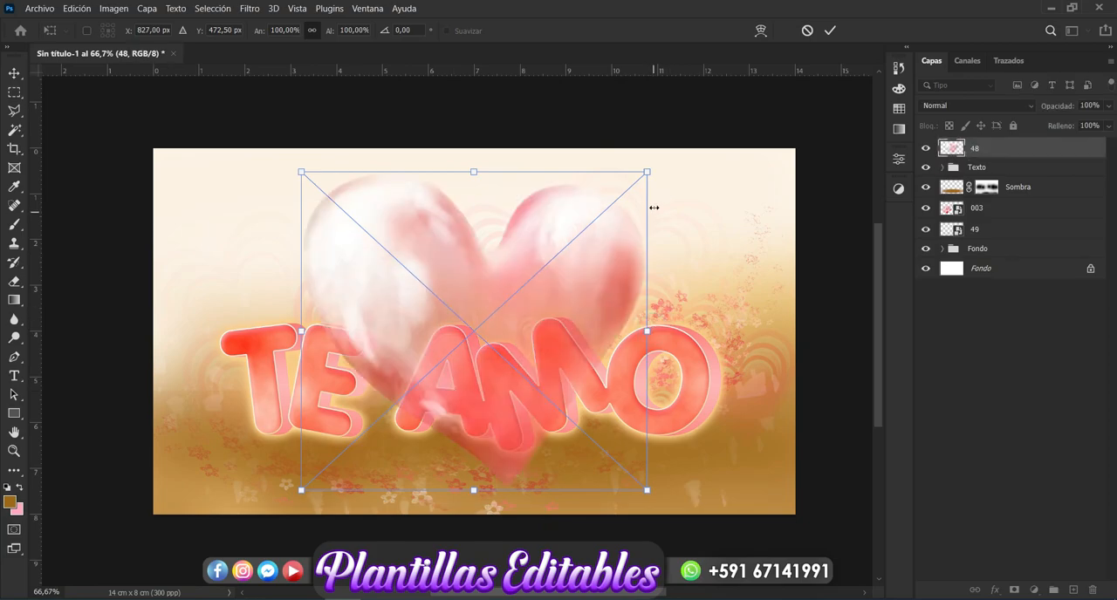
left_click_drag(650, 171, 226, 274)
key("Return")
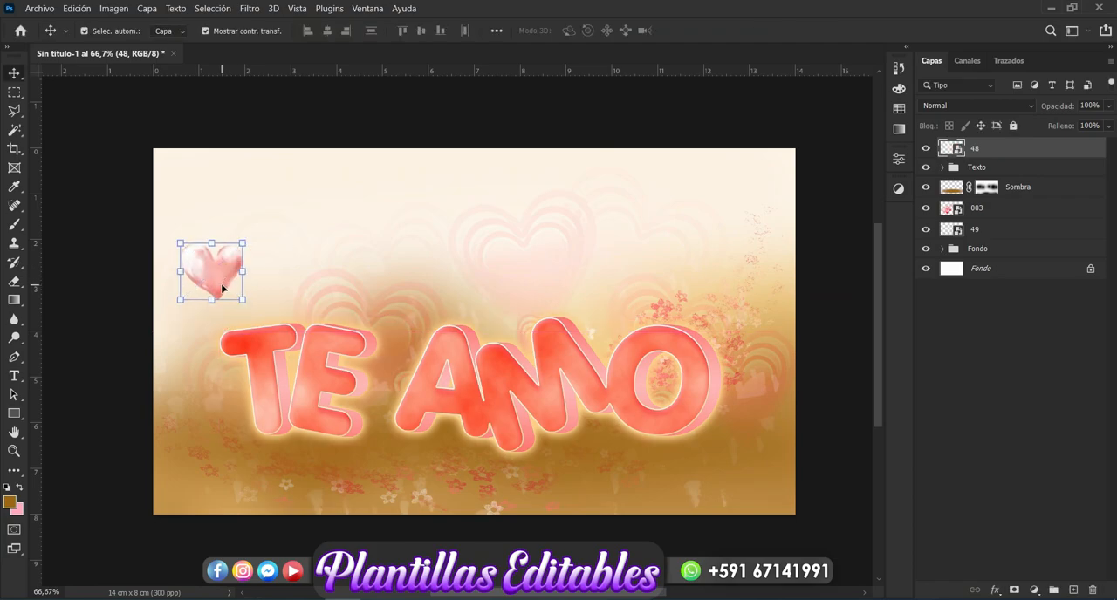
Step: Duplicate the small heart three times and arrange the copies around it, reduced in size and rotated
key("ctrl+j")
left_click_drag(217, 288, 255, 316)
left_click_drag(282, 270, 197, 288)
key("Return")
key("Return")
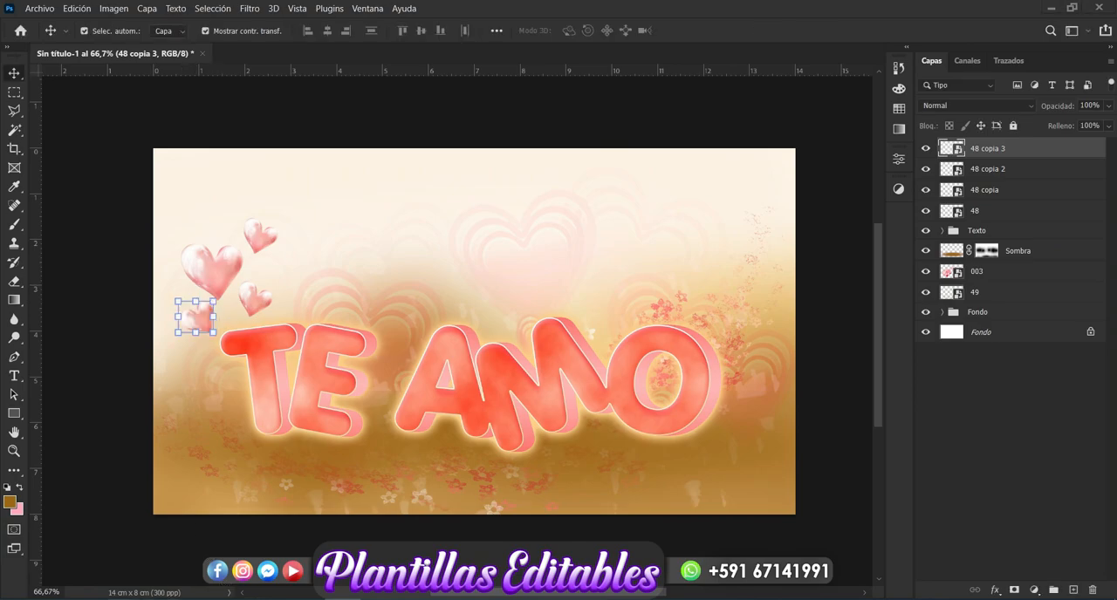
Step: Place texture image 51 from the AMOR folder, lowered behind the base of the text, and move its layer below the Texto group
mouse_move(161, 598)
left_click(113, 576)
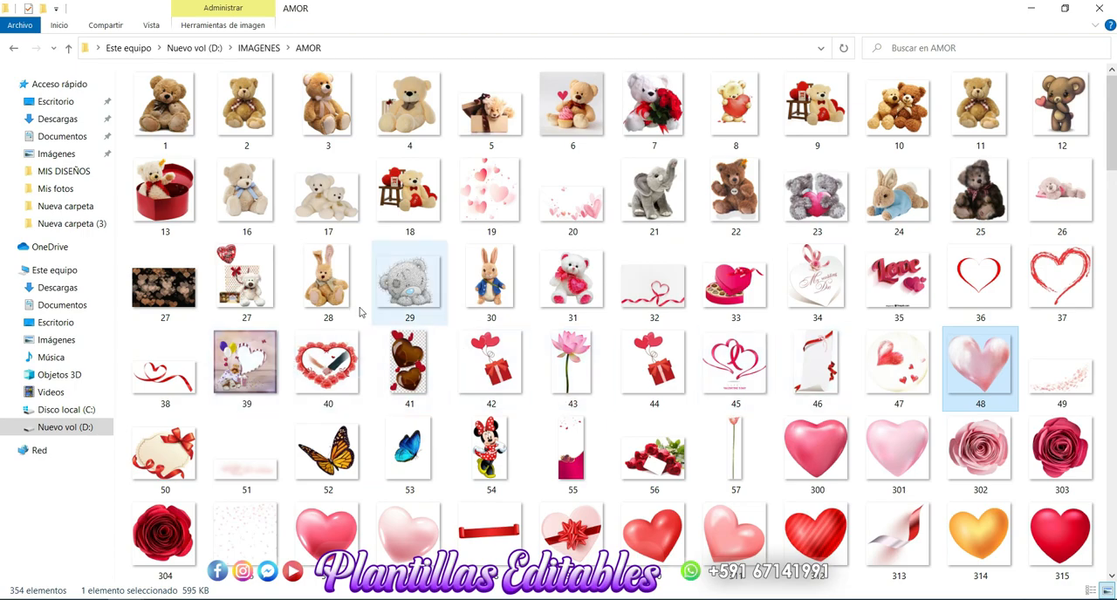
left_click_drag(247, 468, 410, 499)
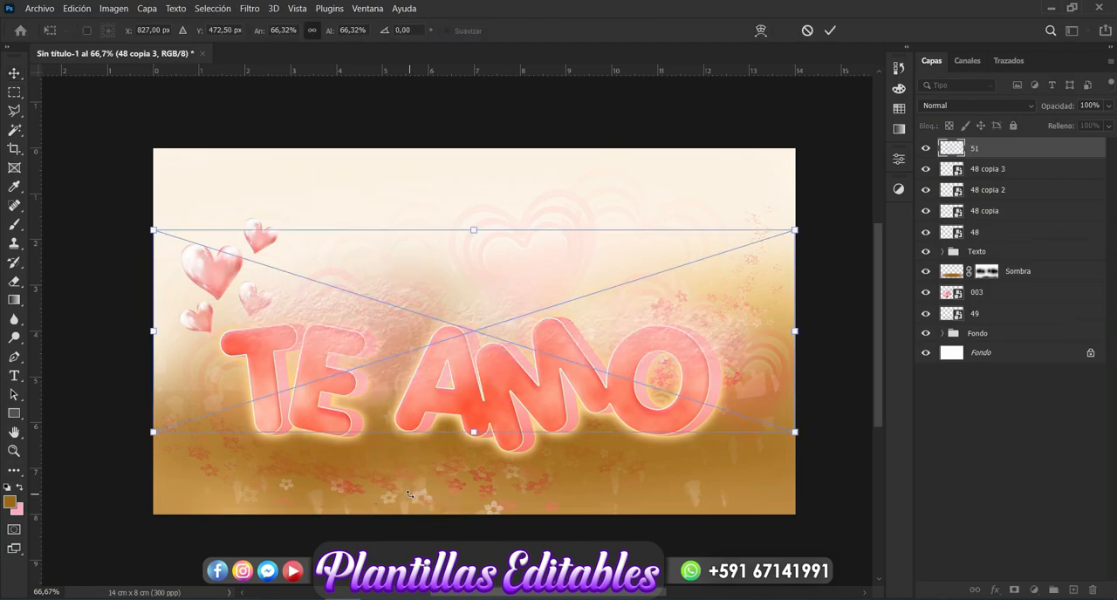
left_click_drag(523, 412, 523, 474)
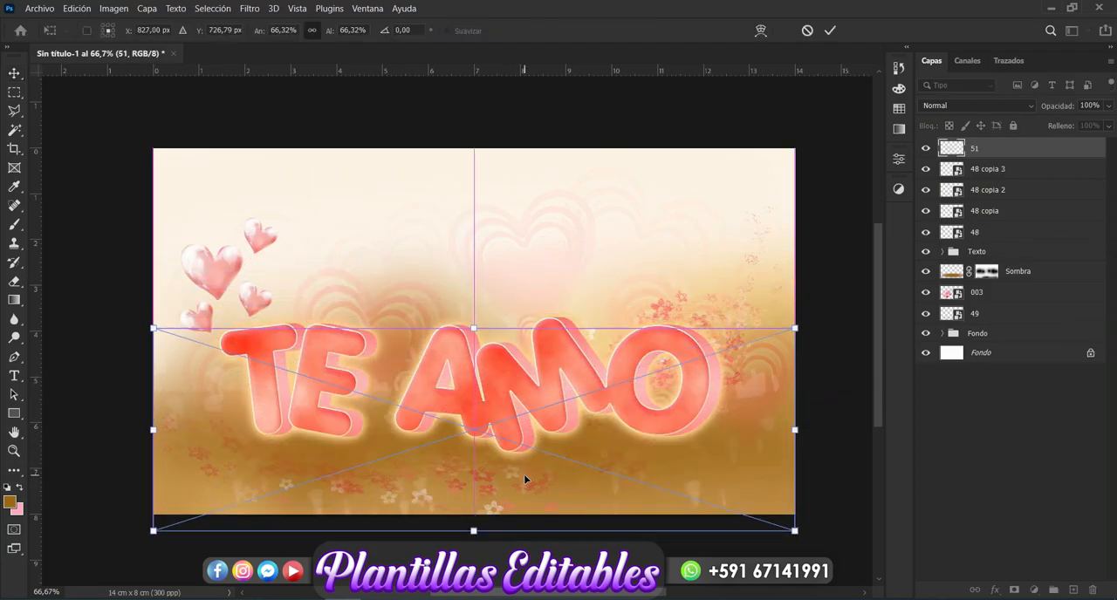
key("Return")
left_click_drag(1033, 161, 993, 245)
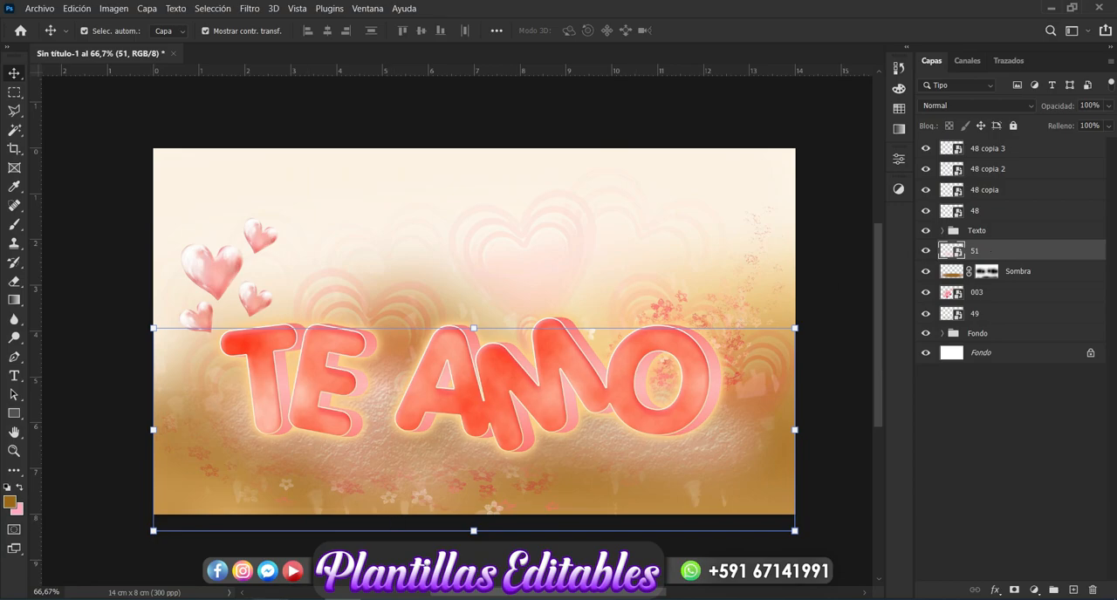
Step: Place flower image 57 from the AMOR folder upright beside the letter O, near the canvas's right edge
mouse_move(146, 598)
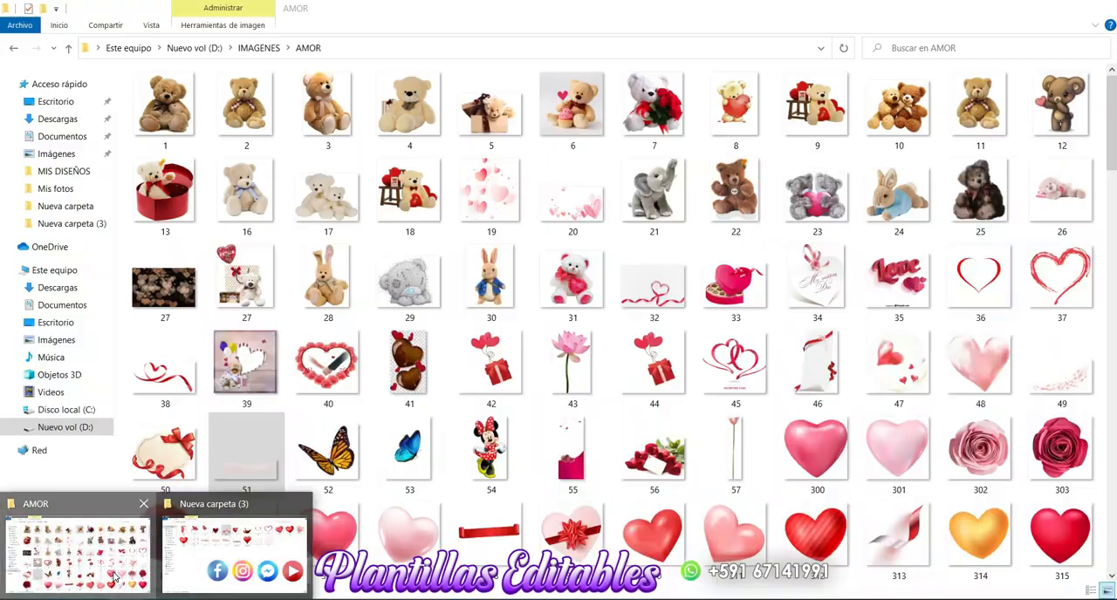
left_click(114, 577)
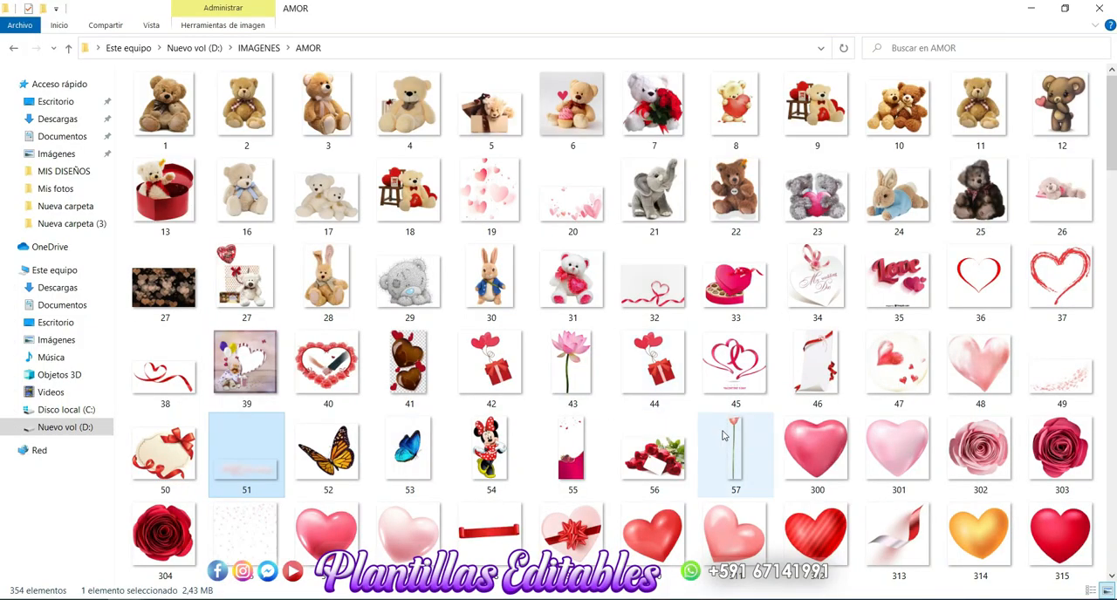
left_click_drag(729, 442, 559, 366)
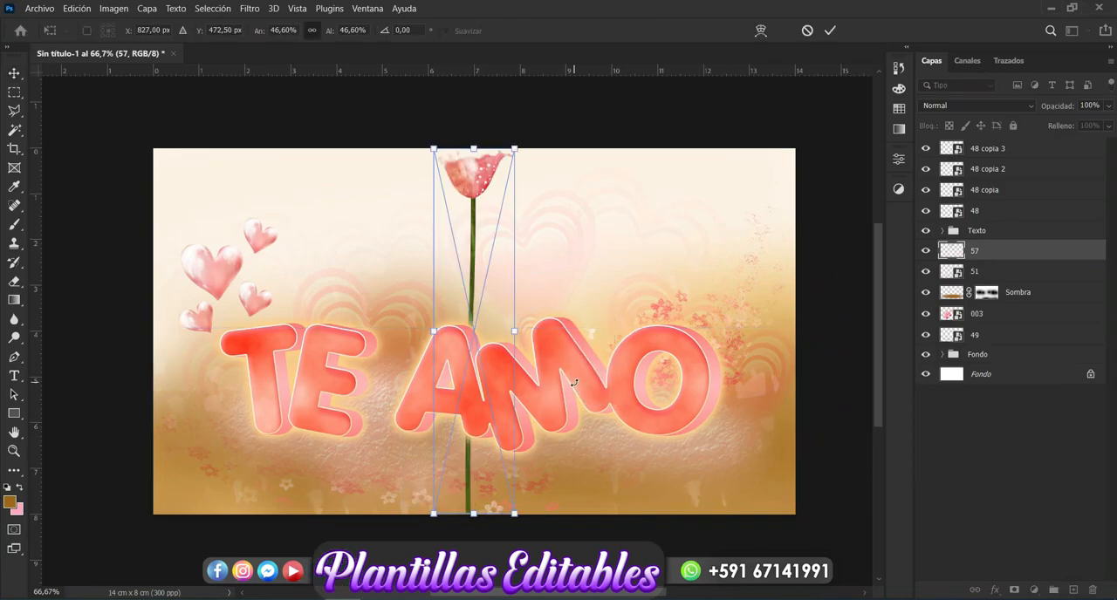
left_click_drag(488, 298, 746, 360)
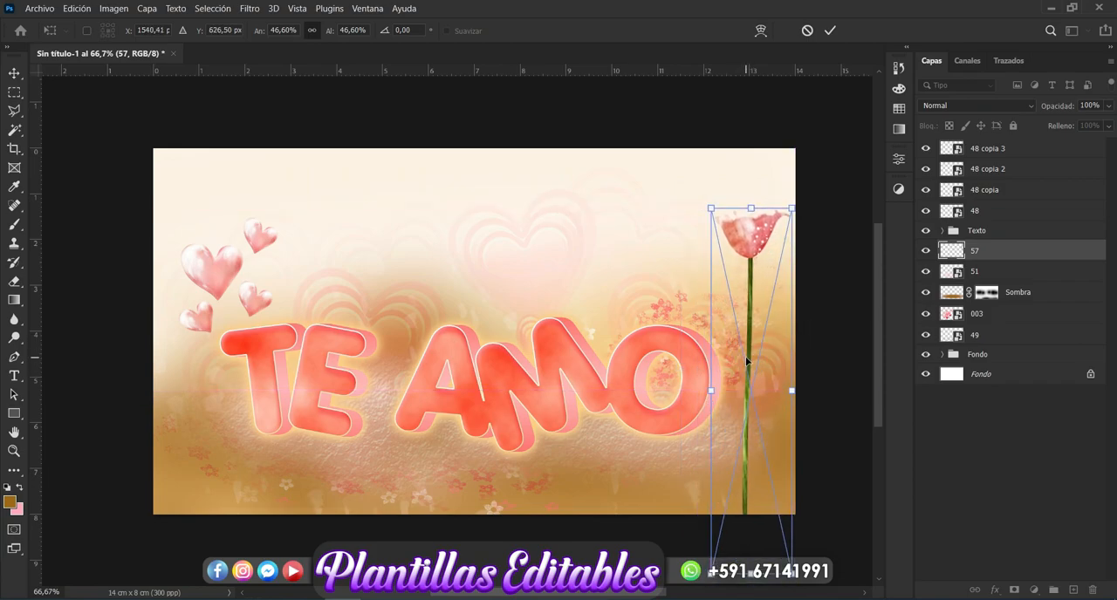
key("Return")
Step: Duplicate the 57 flower, scale the copy to 33.43%, and tilt it left so its stem meets the original's base
key("ctrl+j")
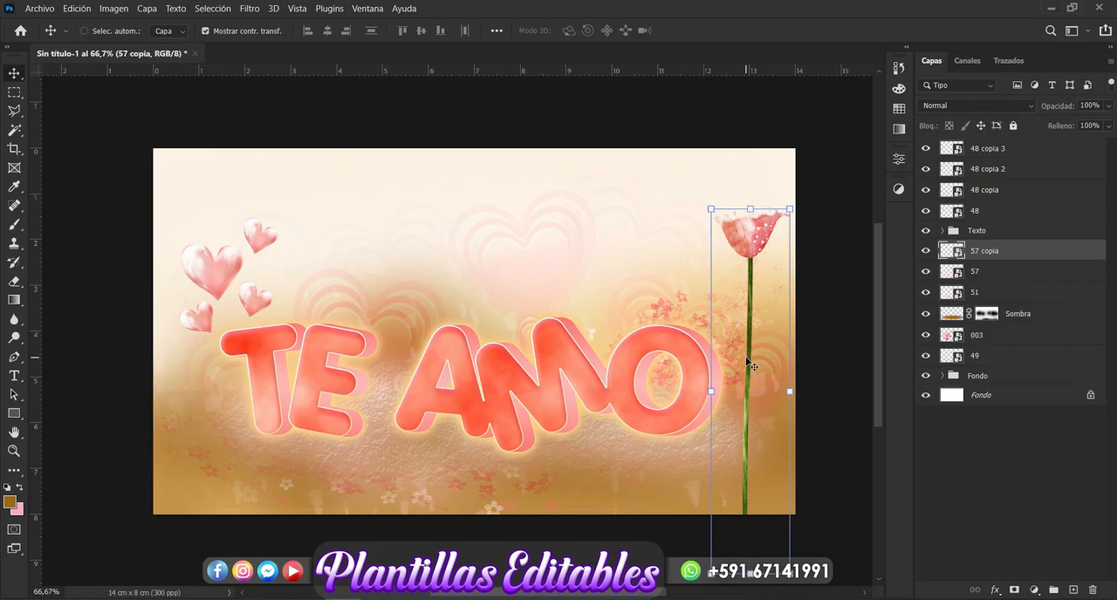
left_click_drag(750, 367, 726, 378)
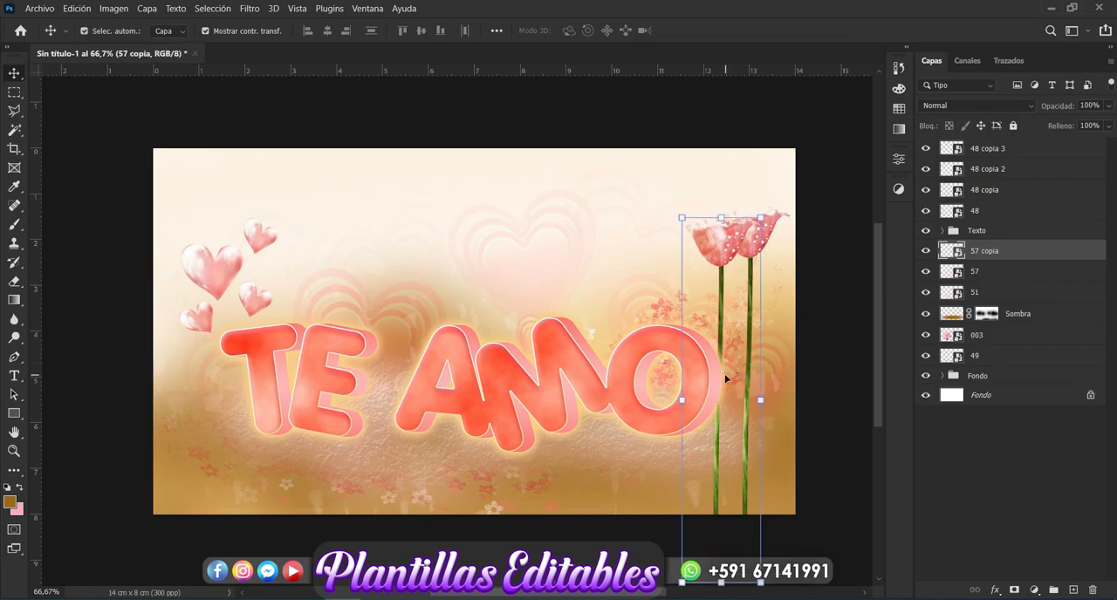
left_click_drag(768, 209, 720, 282)
left_click_drag(710, 471, 737, 460)
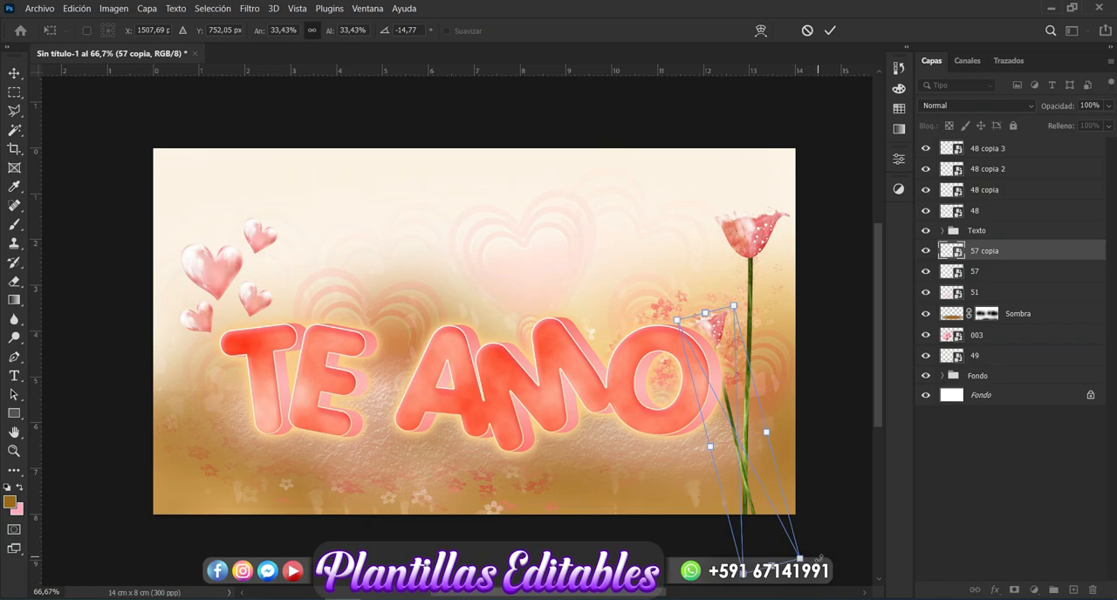
left_click_drag(820, 562, 818, 568)
key("Return")
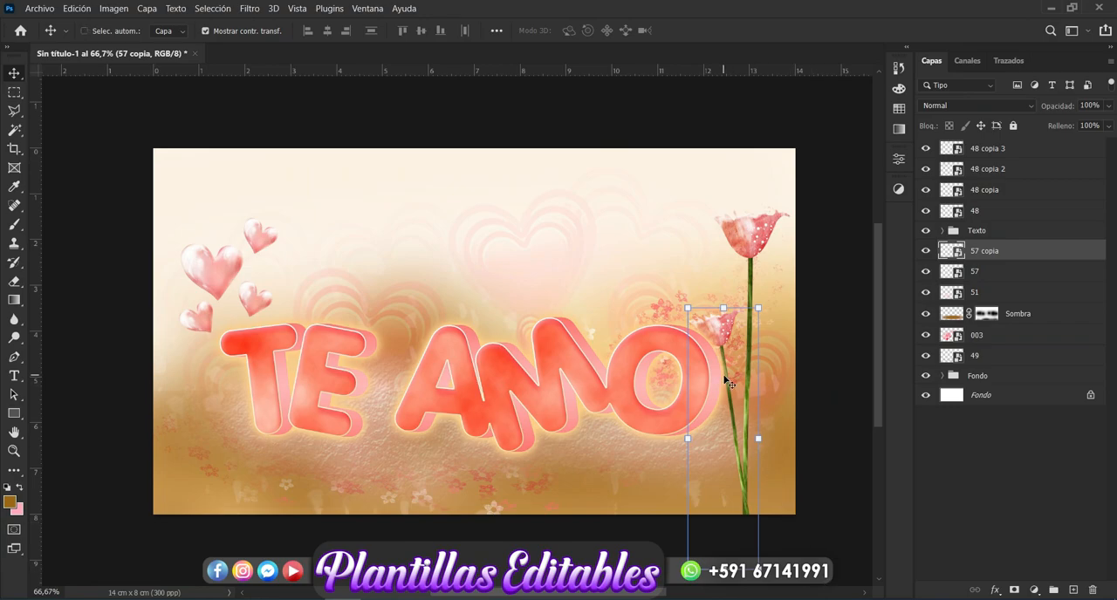
Step: Duplicate the small flower, rotate the copy to about 7 degrees, and place it to the right of the tall stem
key("ctrl+j")
left_click_drag(772, 291, 803, 338)
left_click_drag(743, 410, 764, 389)
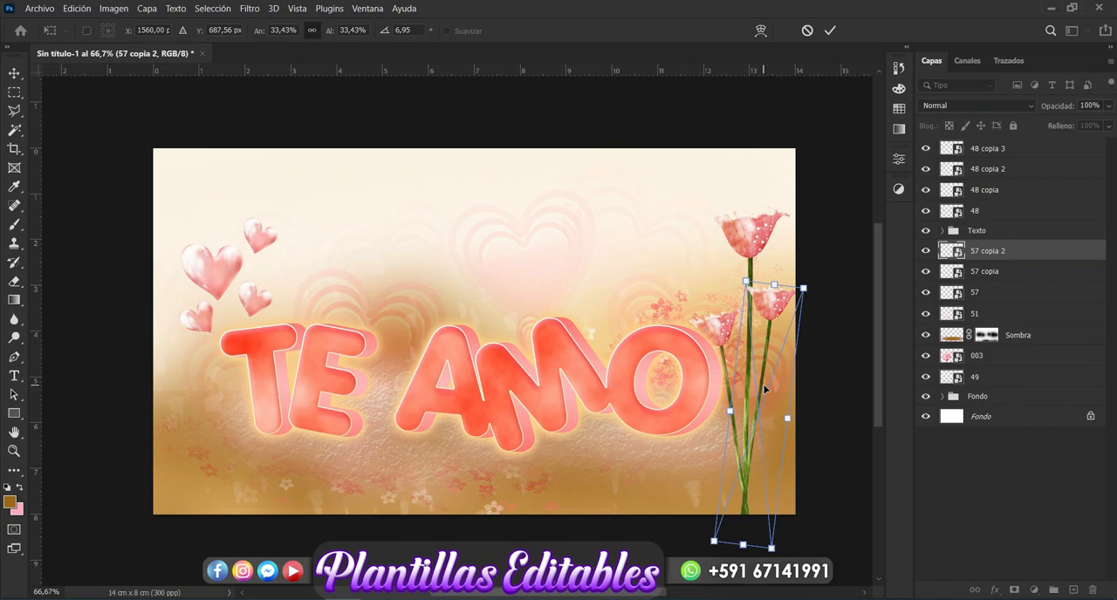
key("Return")
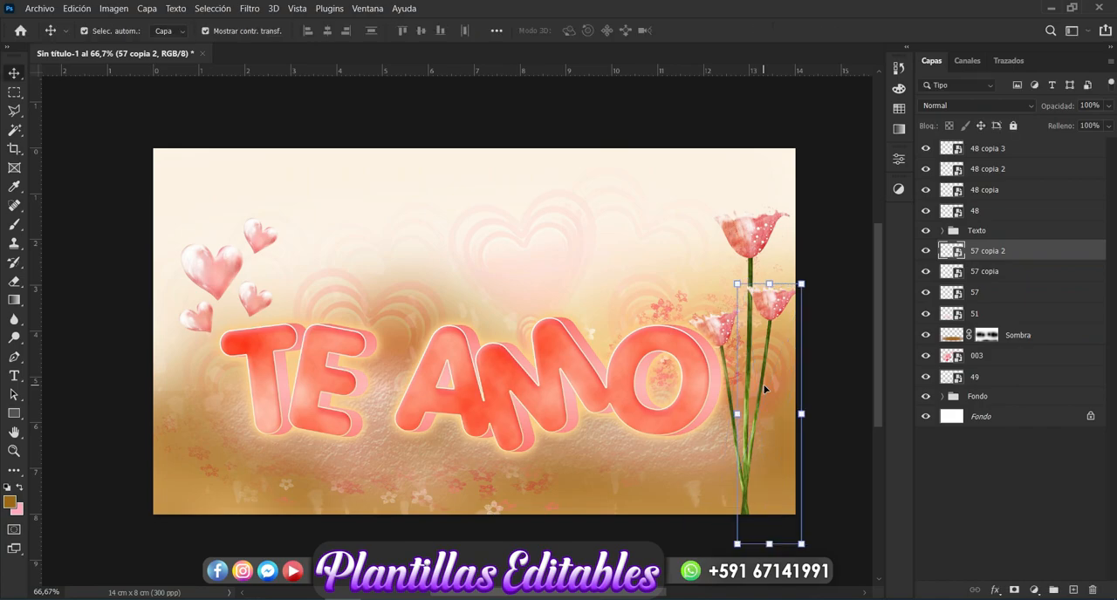
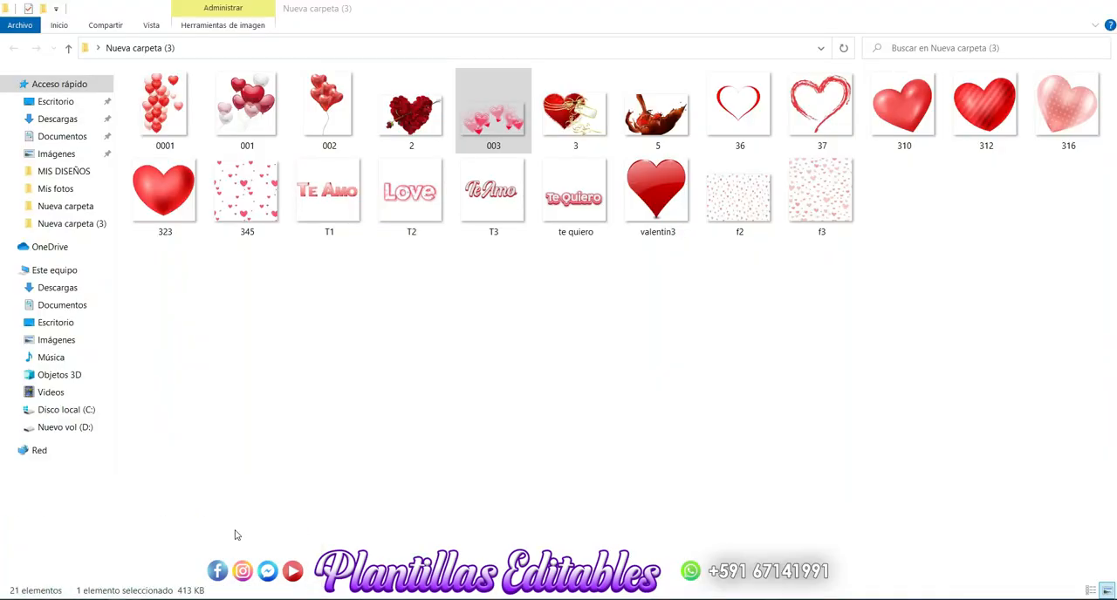
left_click(236, 534)
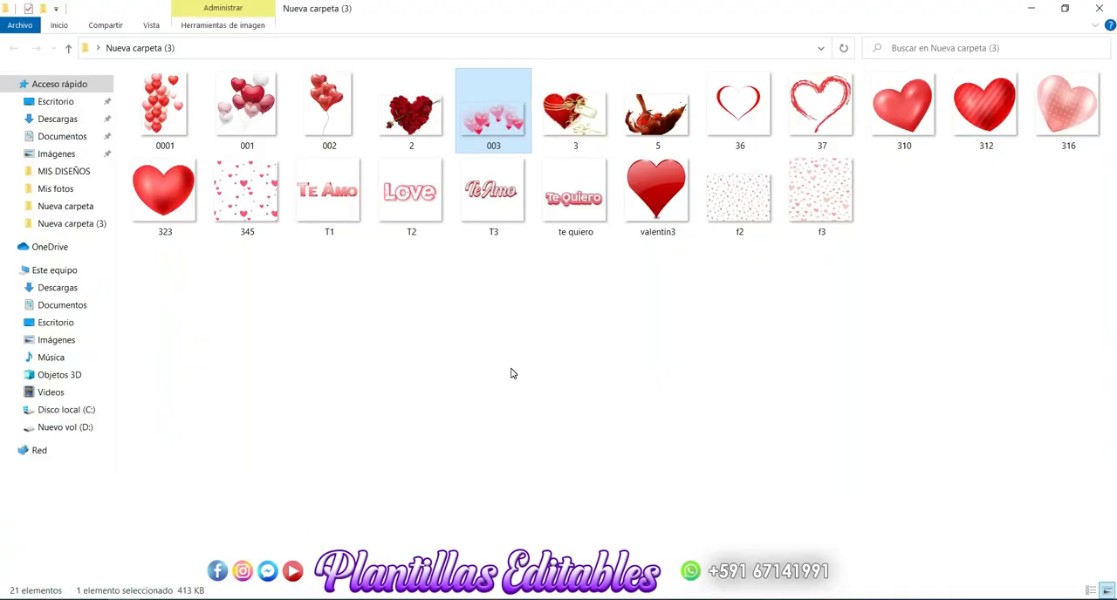
left_click(512, 373)
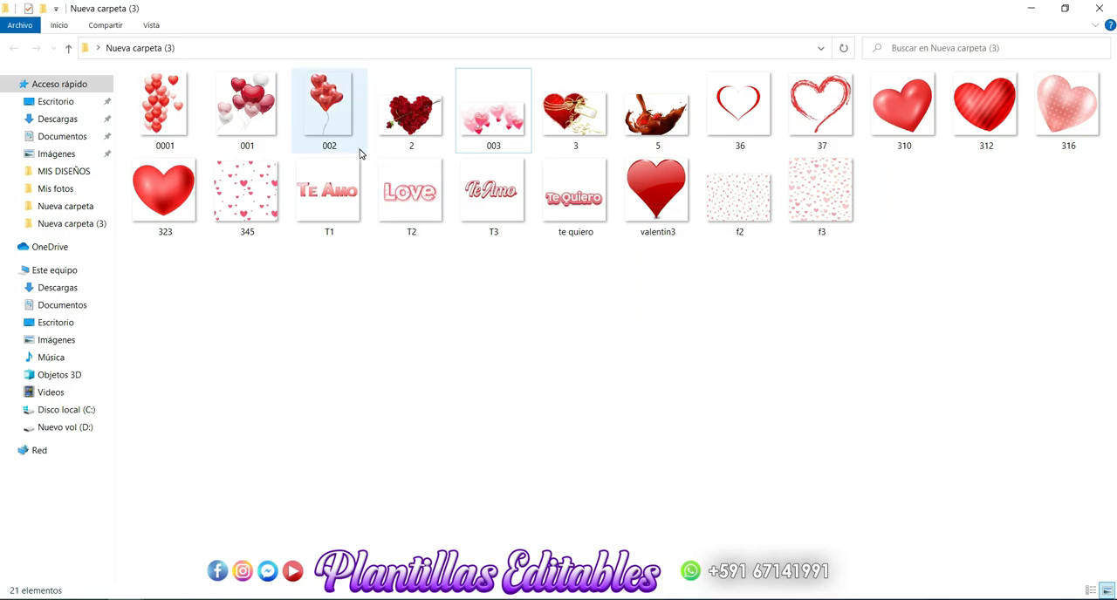
left_click_drag(264, 105, 443, 393)
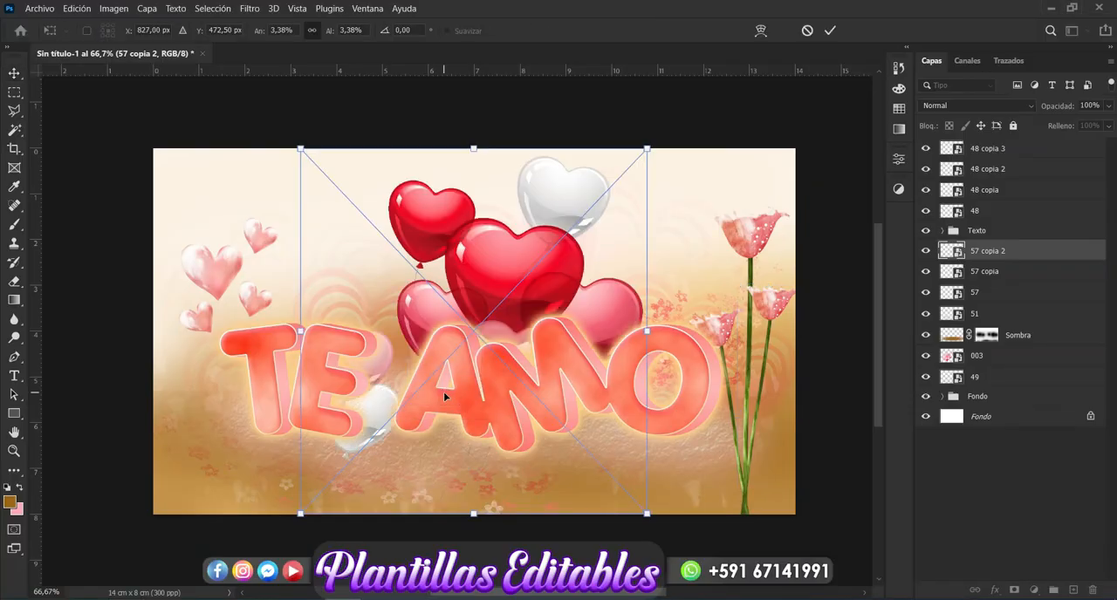
left_click_drag(647, 149, 535, 259)
left_click_drag(476, 337, 736, 259)
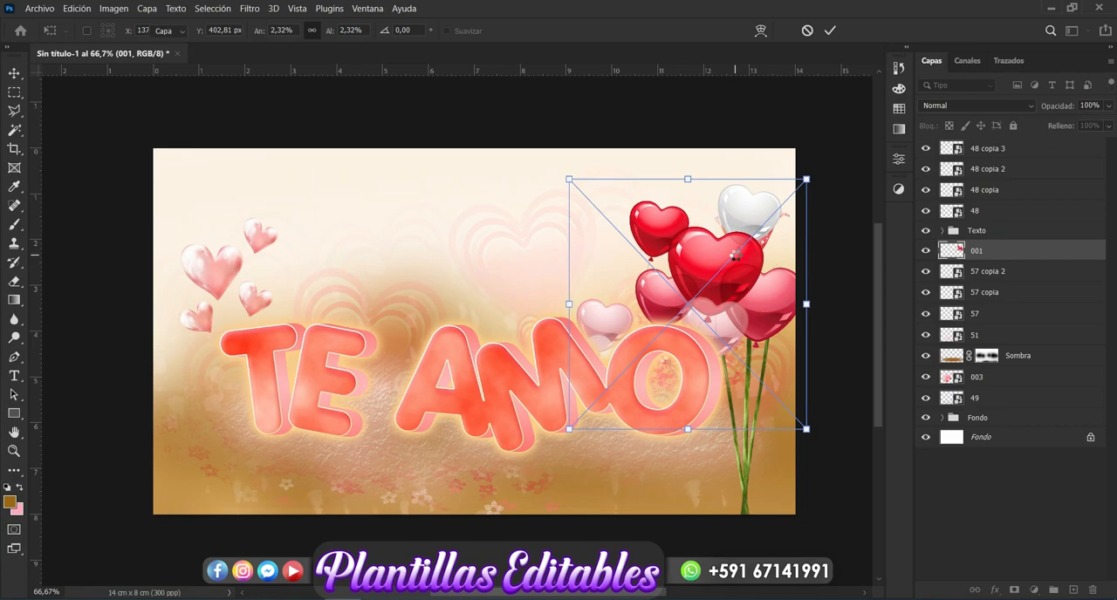
key("Return")
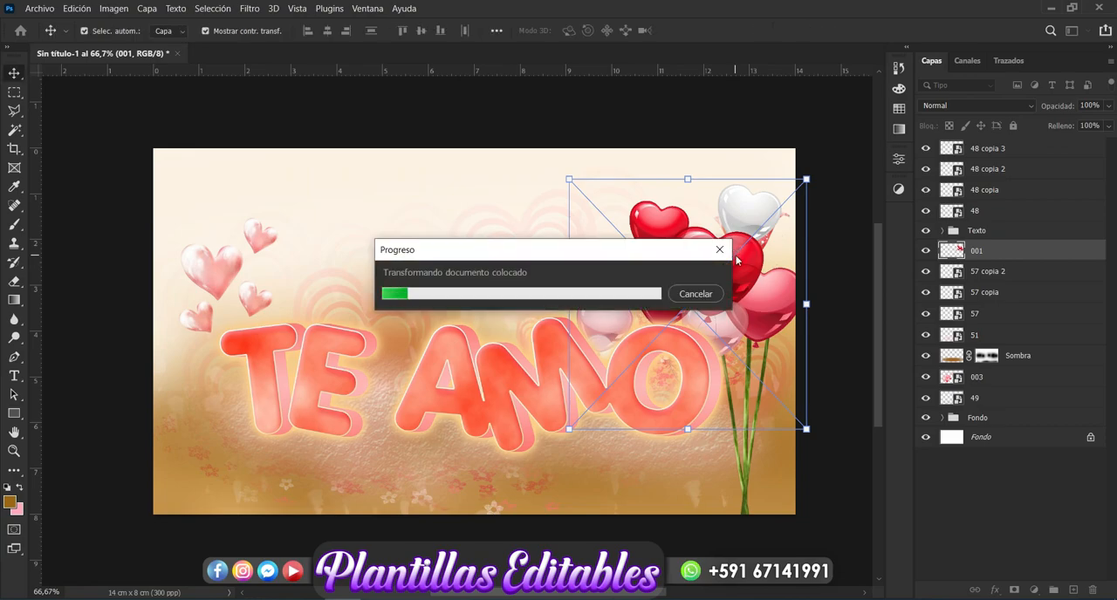
key("Delete")
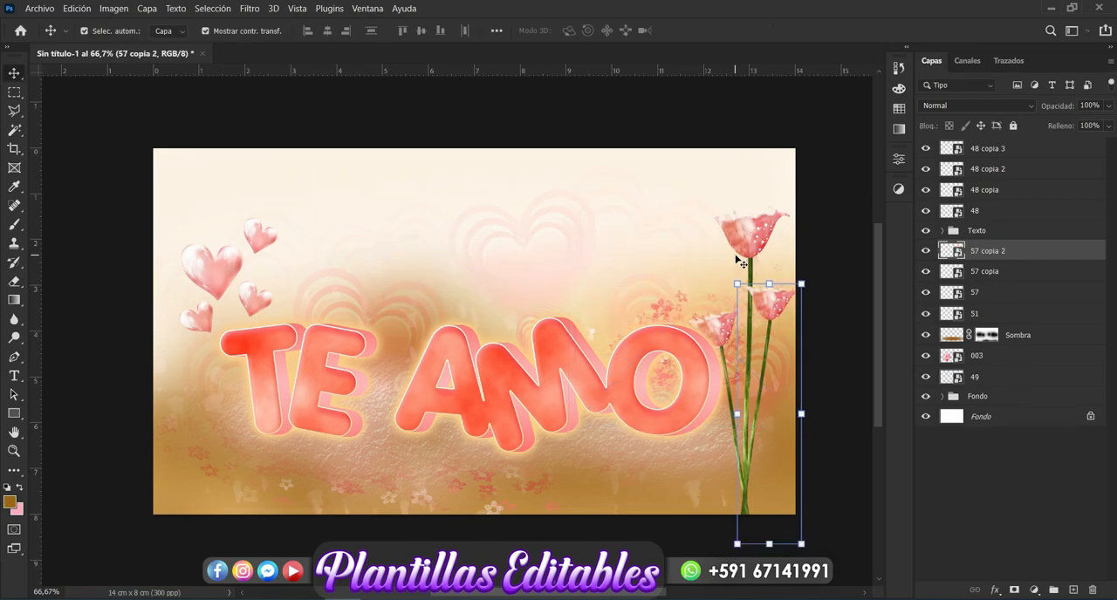
left_click(868, 407)
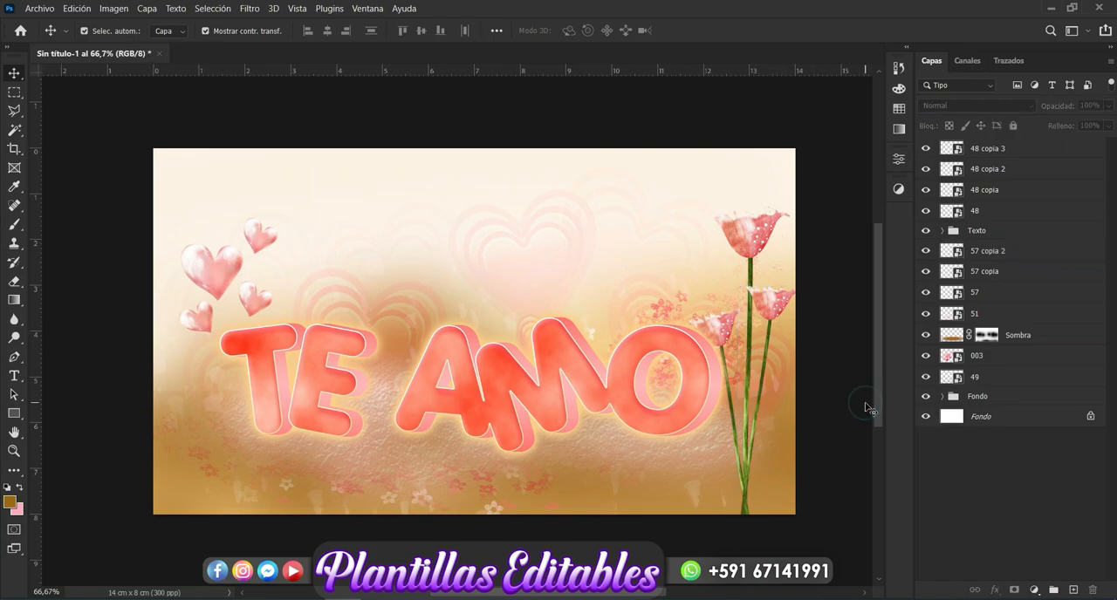
Step: Duplicate the large heart, scale the copy to 34.05%, place it between TE and AMO, and move its layer below the Texto group
left_click(218, 277)
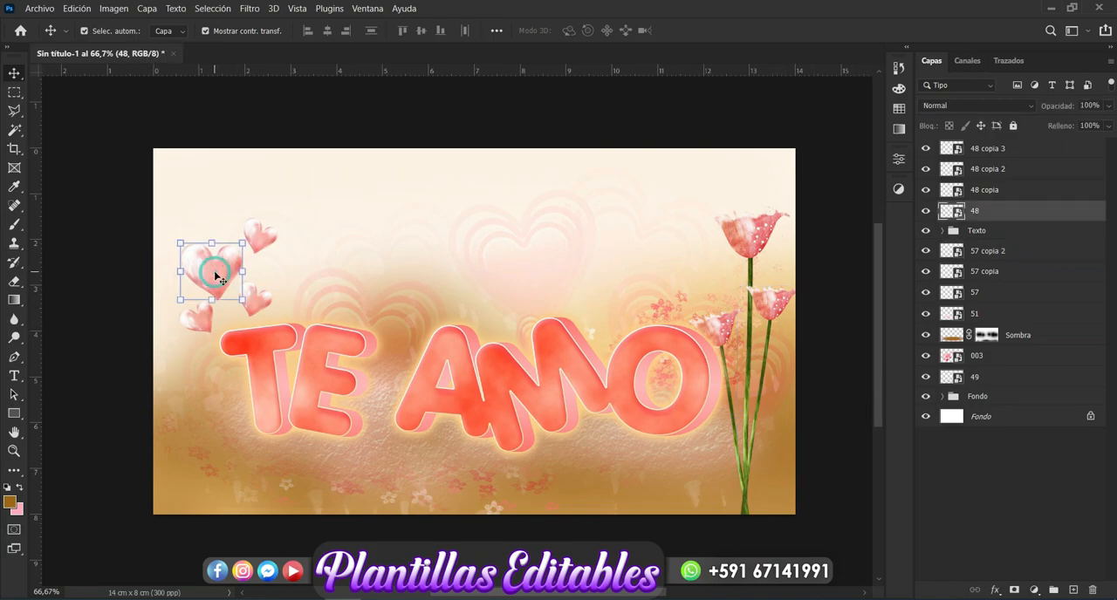
key("ctrl+j")
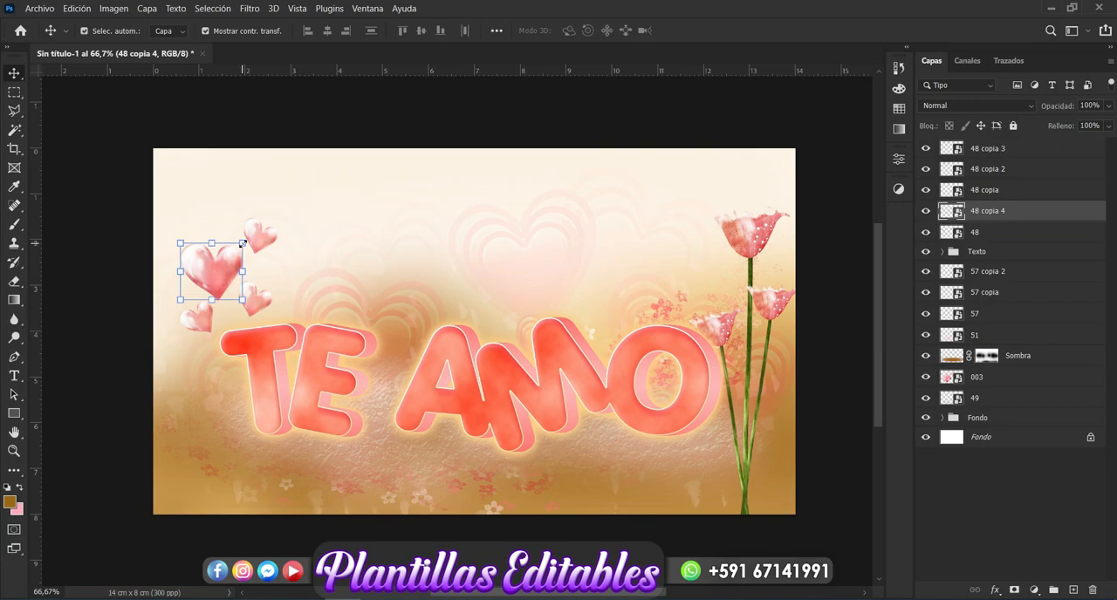
left_click(242, 244)
left_click_drag(270, 218, 301, 192)
left_click_drag(258, 257, 393, 345)
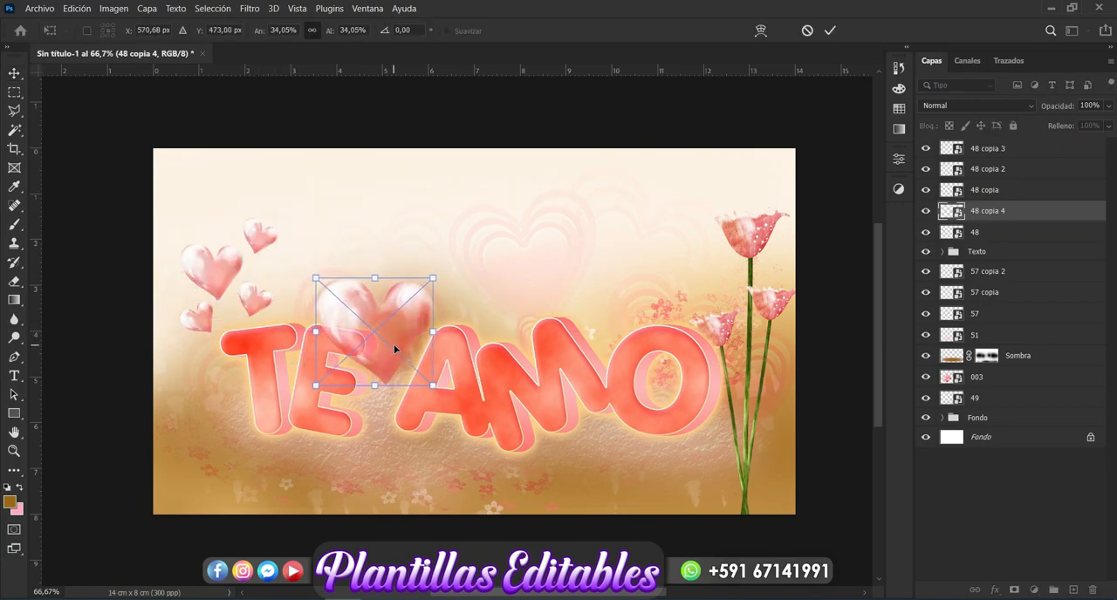
key("Return")
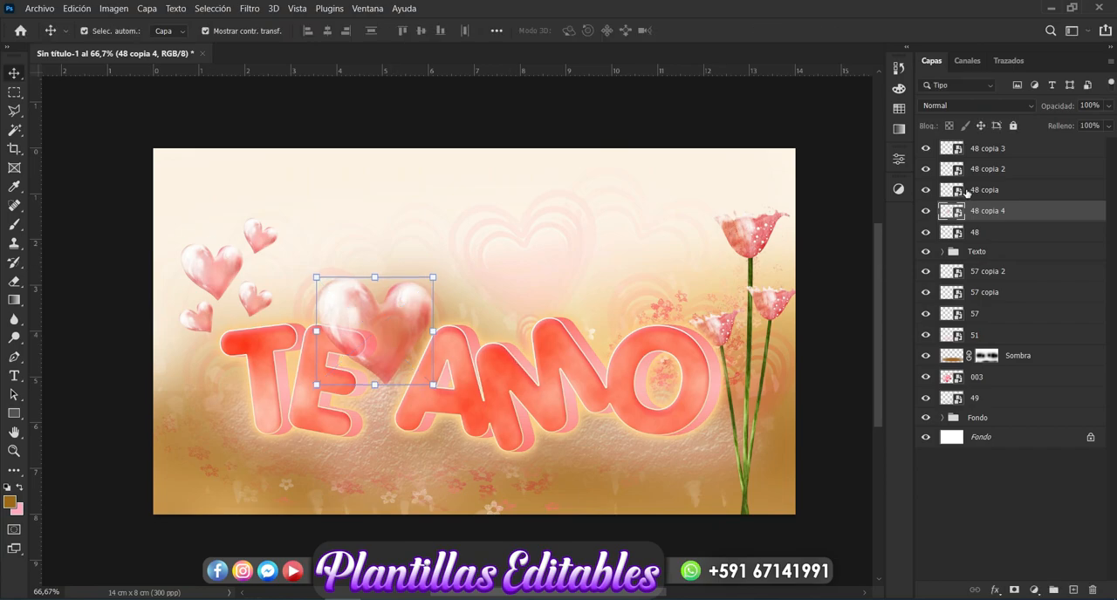
left_click_drag(988, 212, 988, 266)
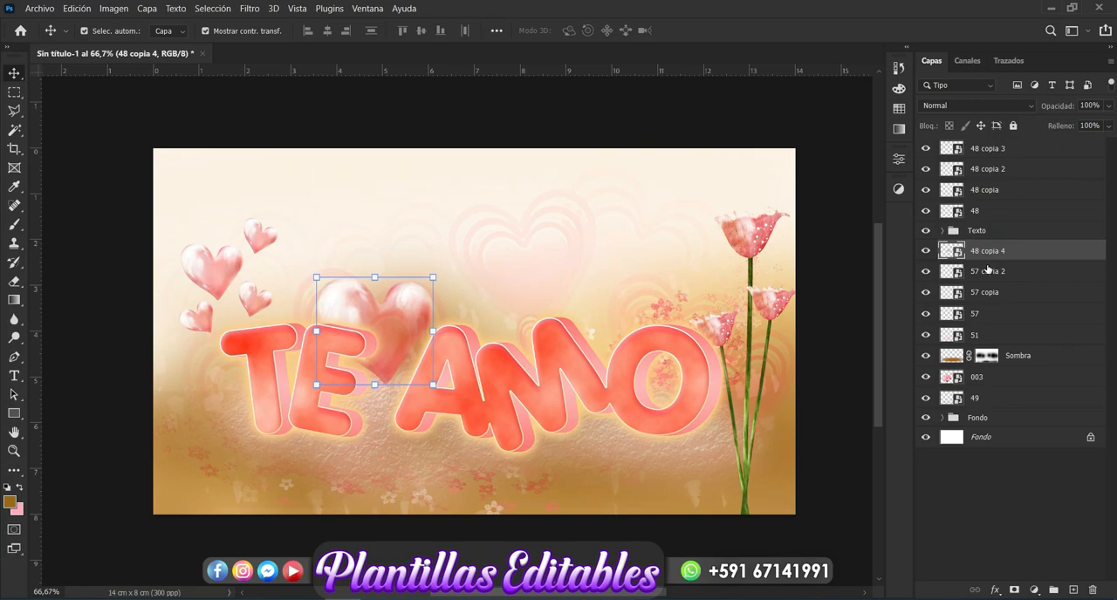
left_click(695, 102)
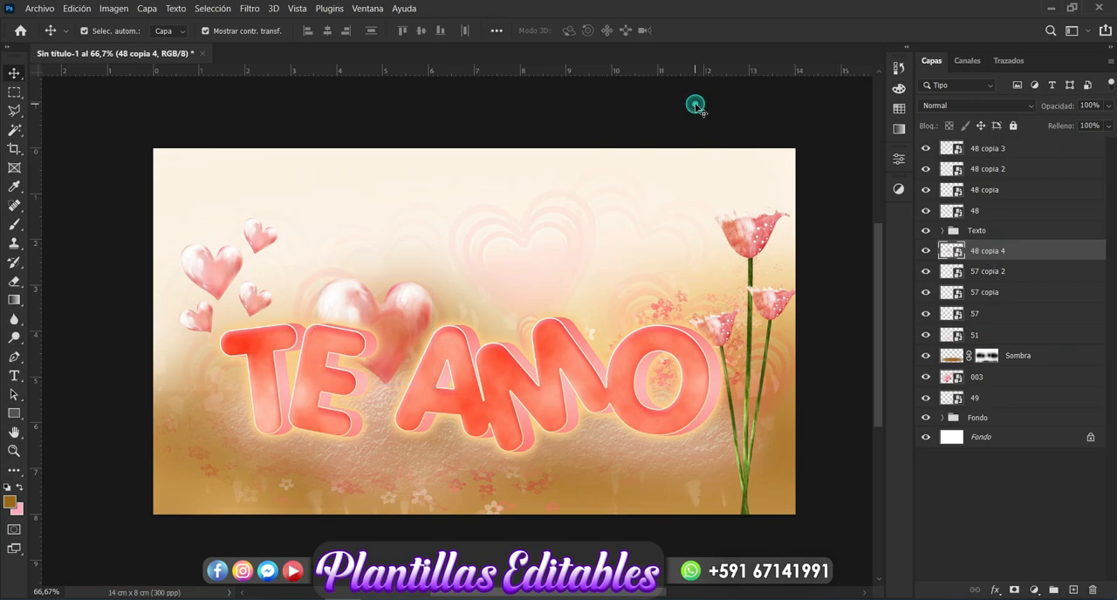
Step: Set the Type tool's text colour to pale yellow f9e6ae
left_click(14, 376)
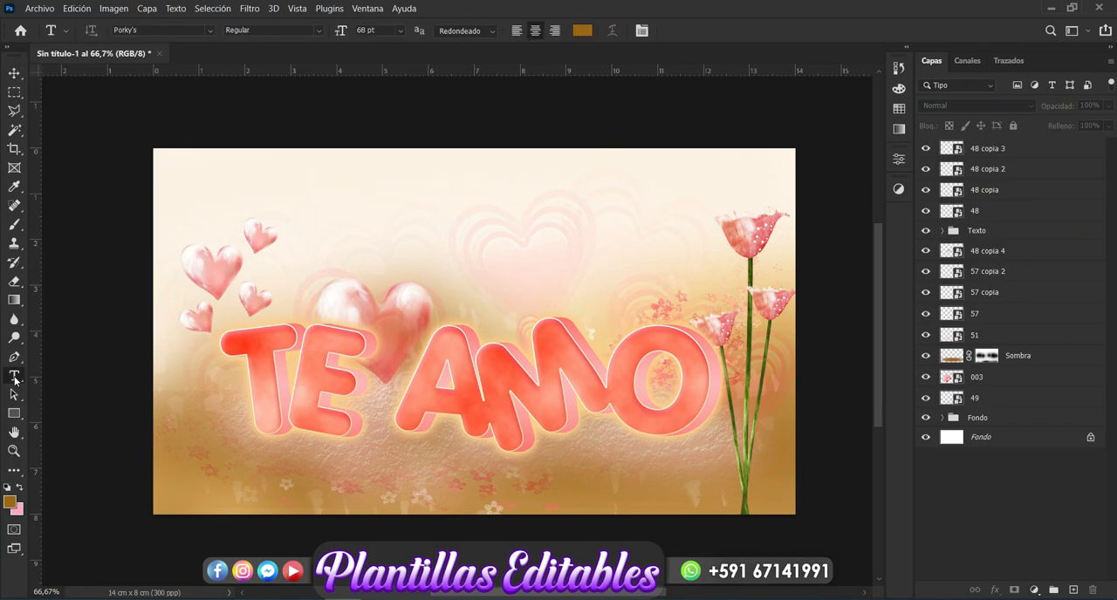
left_click(581, 30)
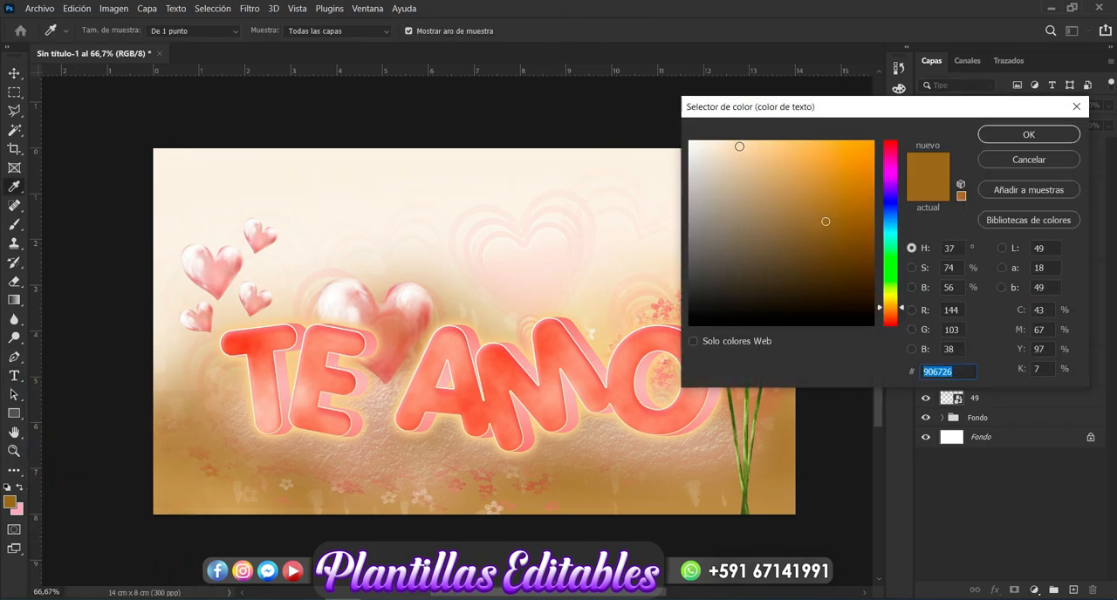
left_click(731, 147)
left_click(744, 144)
left_click(890, 300)
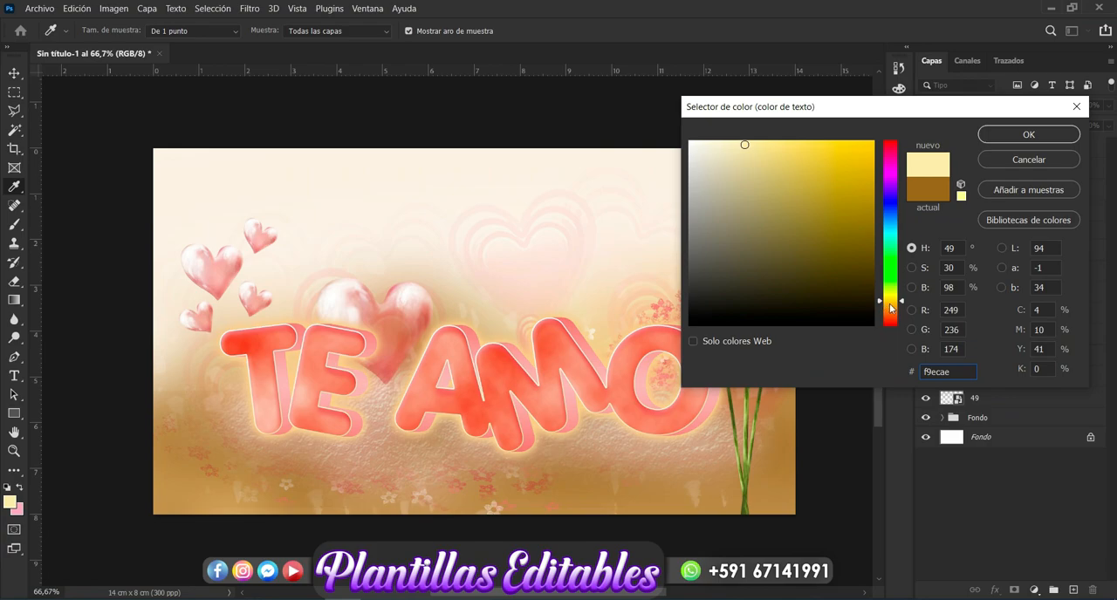
left_click(893, 304)
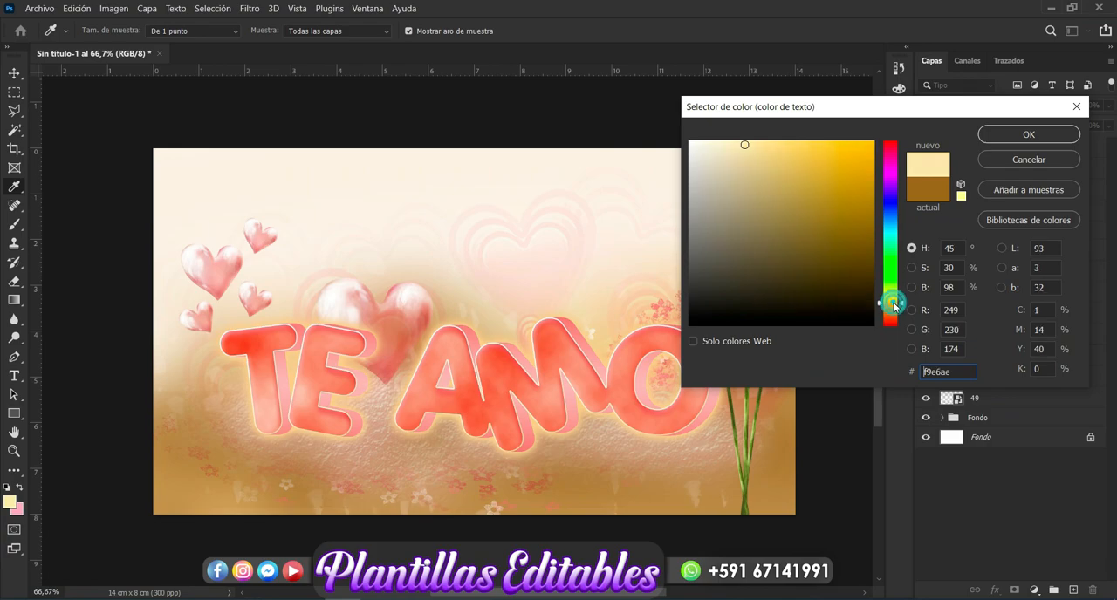
left_click(1028, 137)
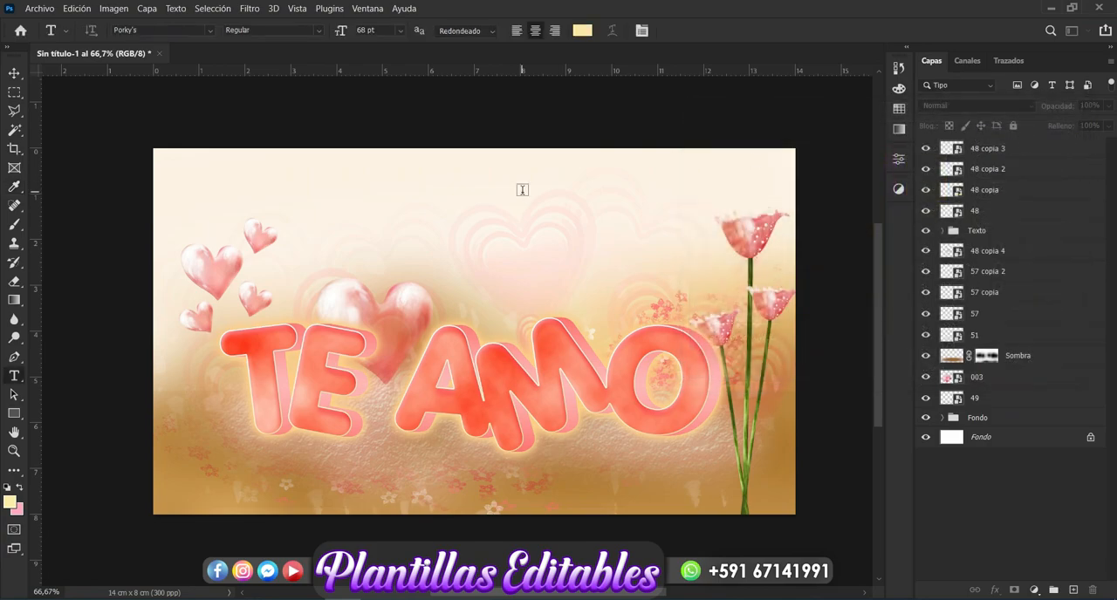
Step: Start a text layer above the TE AMO lettering with the font Beauty and the Dutch at 14 pt
left_click(365, 200)
key("BackSpace")
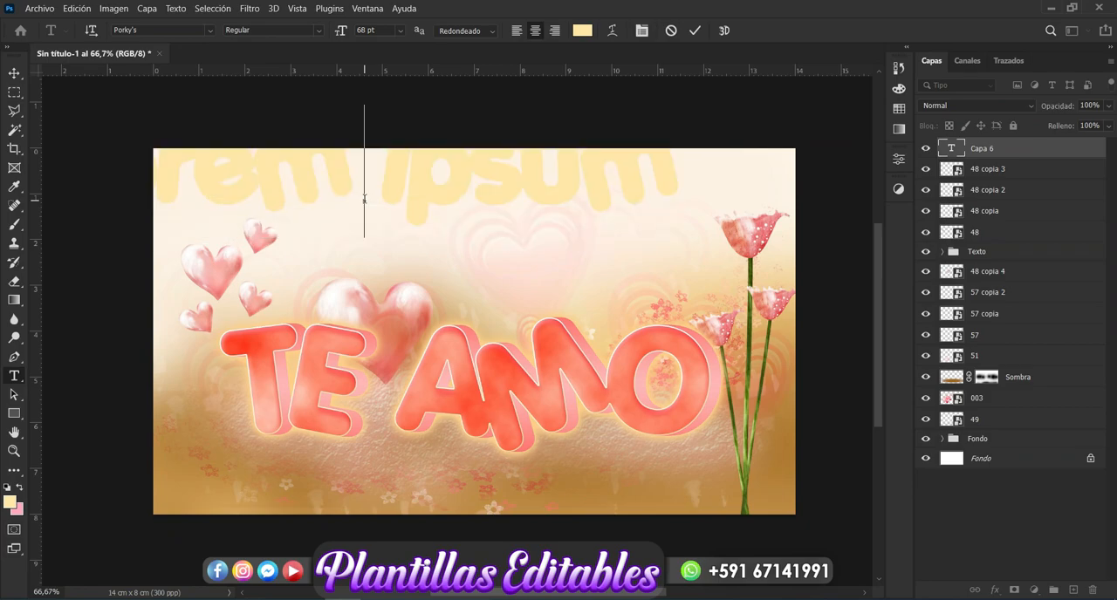
left_click(400, 30)
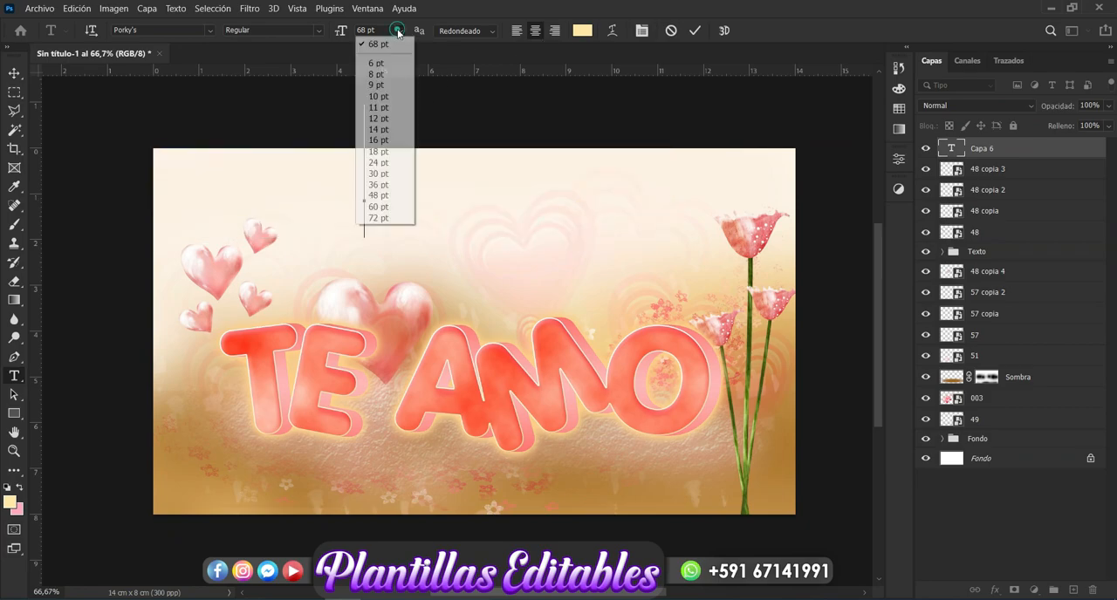
left_click(377, 130)
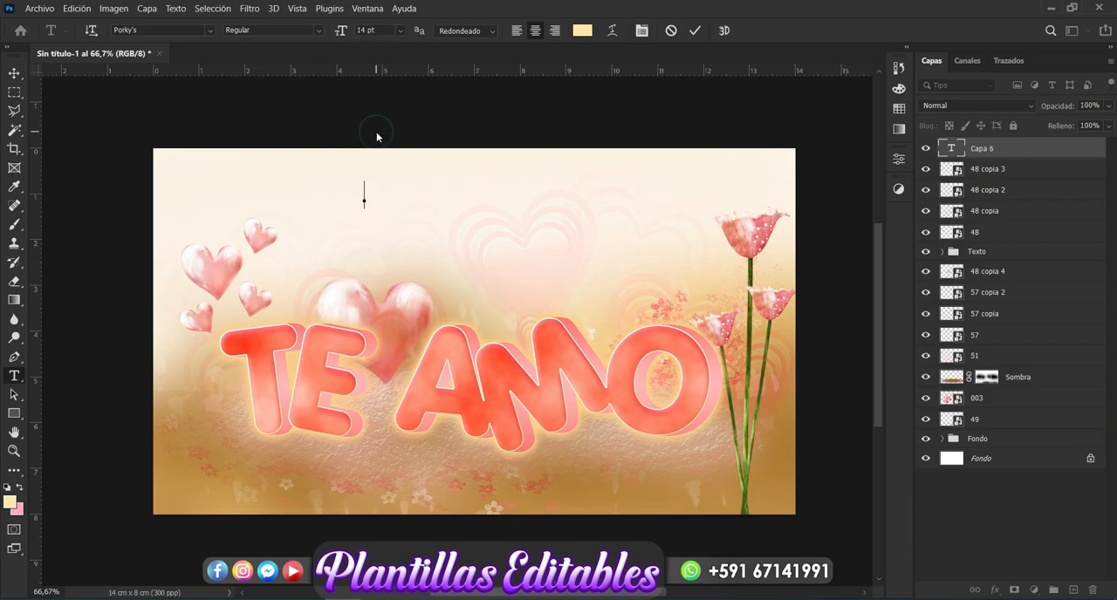
left_click(211, 30)
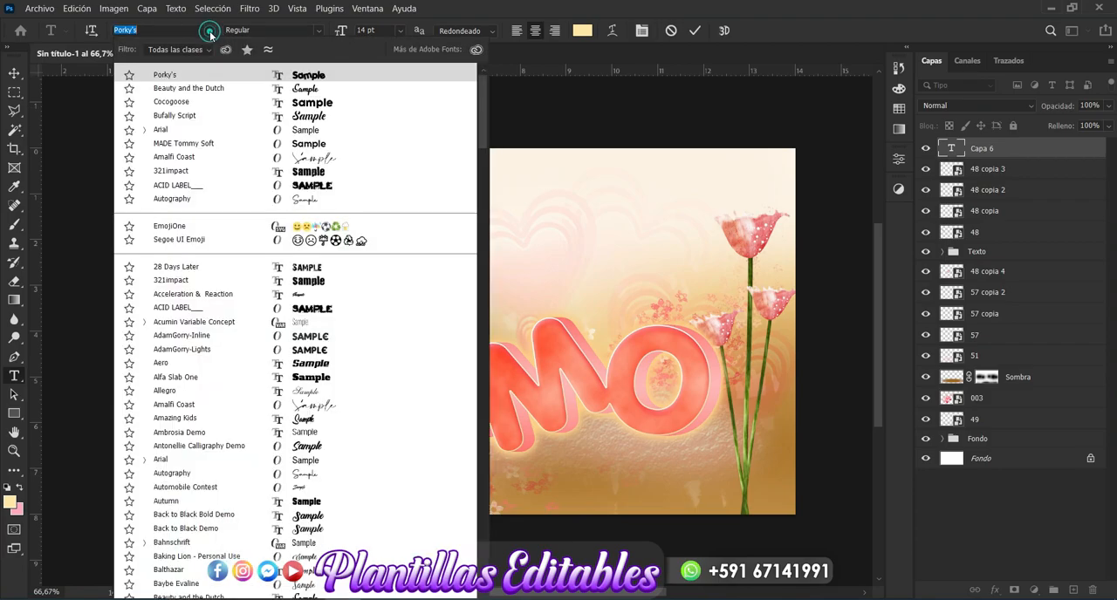
left_click(322, 85)
Step: Write "Eres el amor de mi vida...." and "siempre estaré a tú la do..." on two lines, and shift the text slightly right
type("Eres el ")
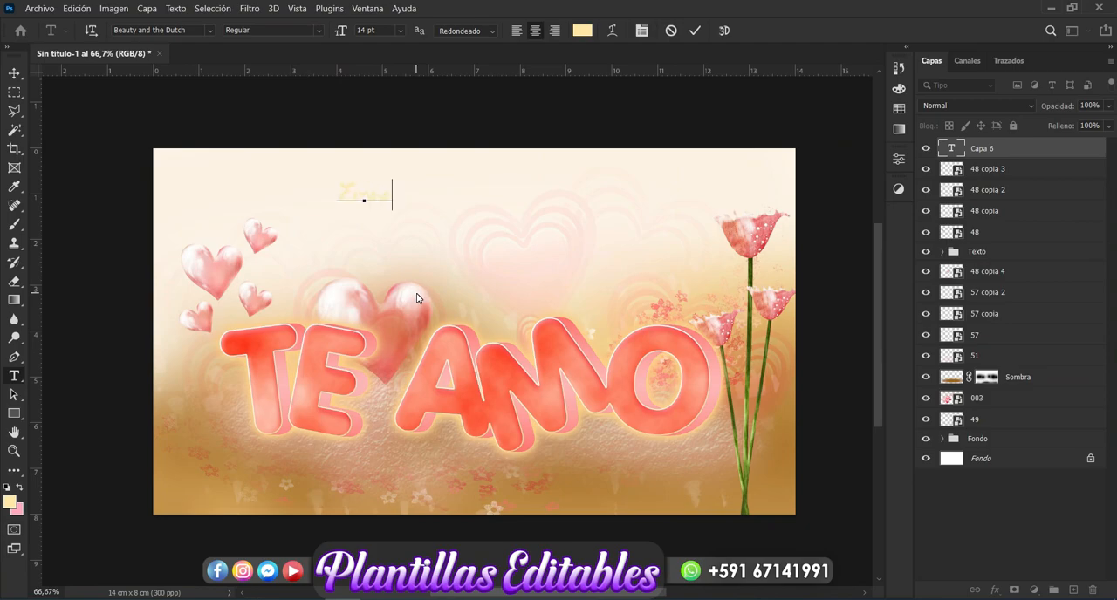
type("amor de m")
type("i vid")
type("a...")
type("siempre ")
type("estaras")
type(" a tu")
type(" lado")
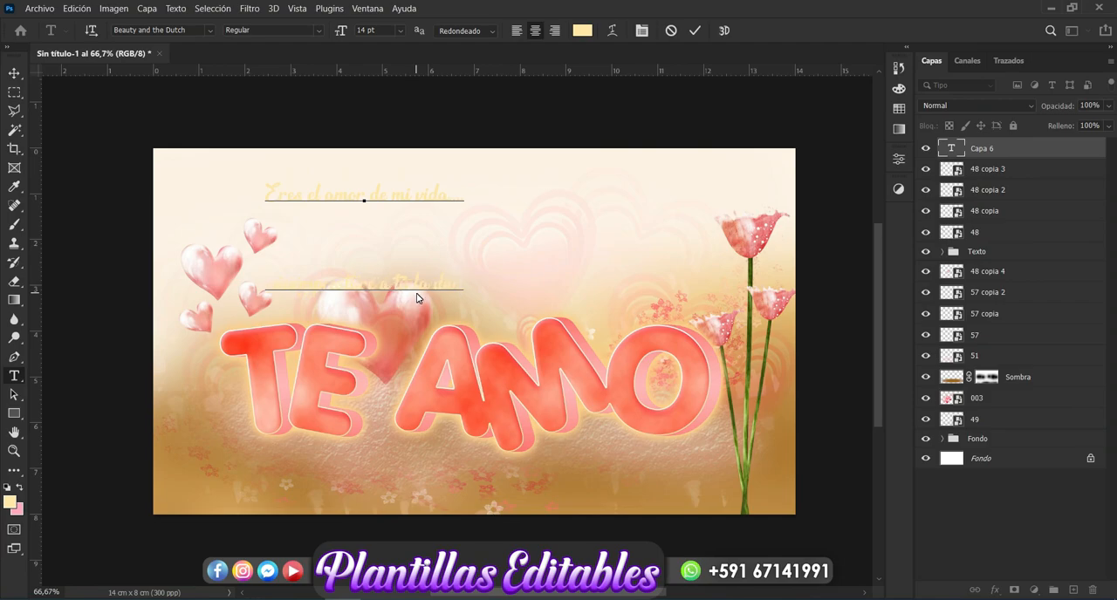
left_click(15, 73)
left_click_drag(379, 198, 440, 205)
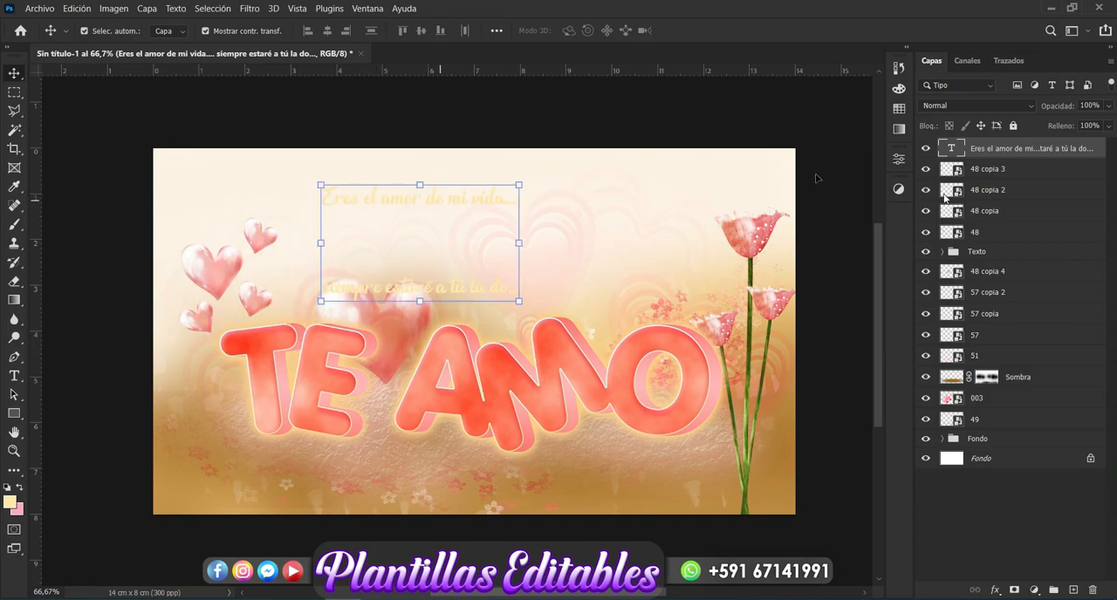
Step: Set the line spacing of the two-line phrase to 14 pt
left_click(898, 190)
left_click(902, 160)
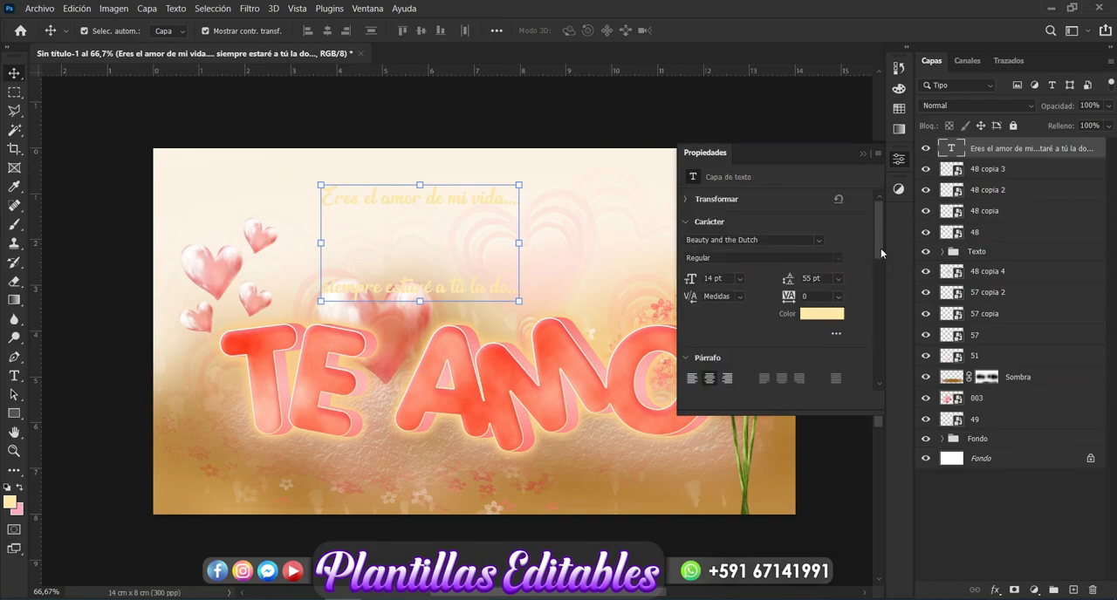
left_click(838, 278)
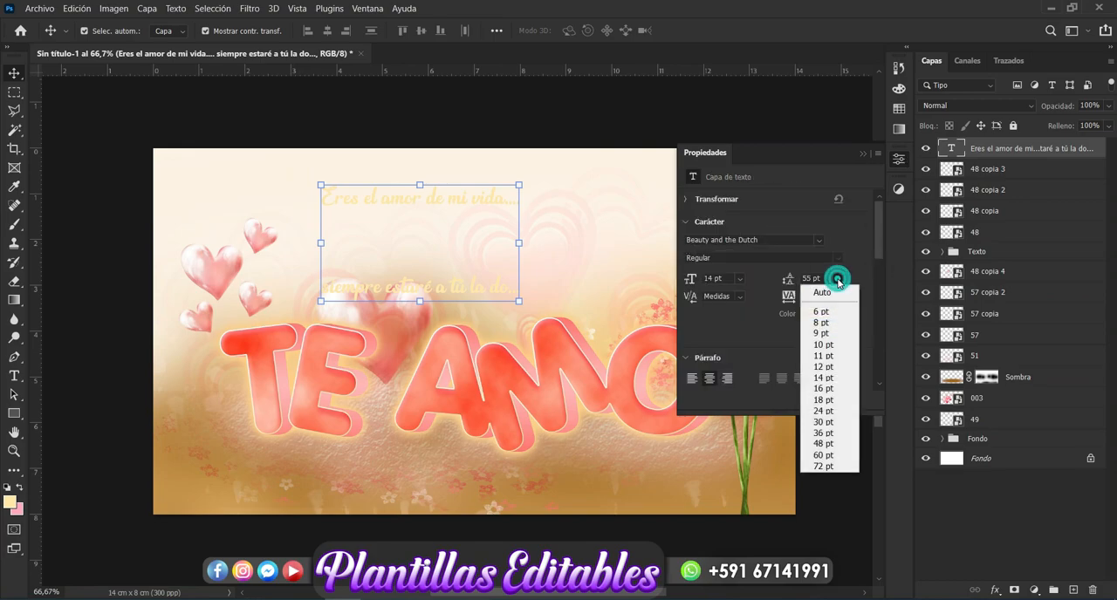
left_click(822, 377)
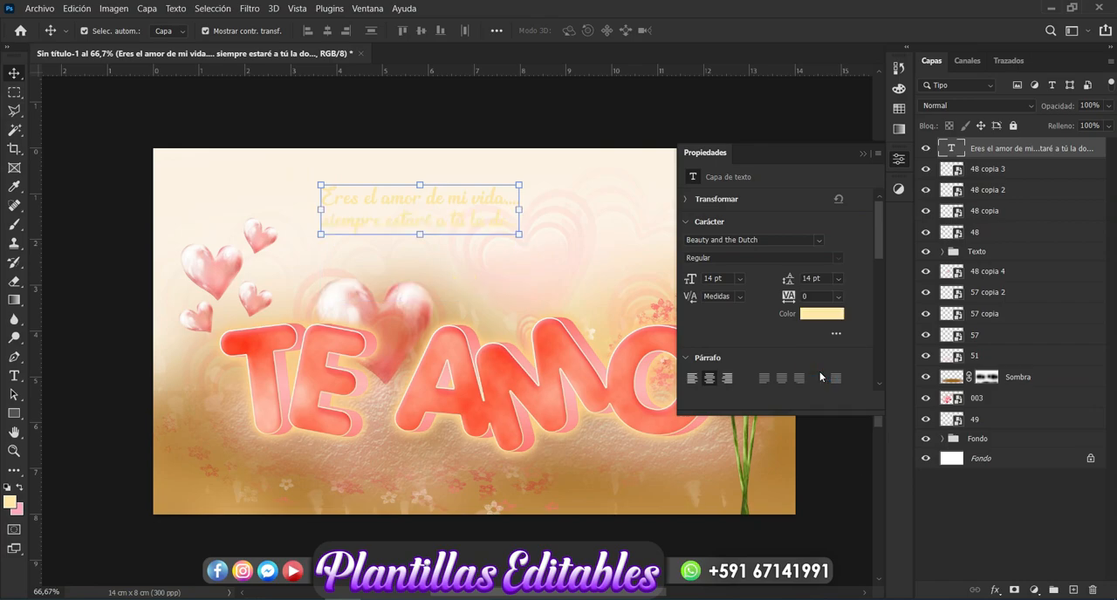
left_click(862, 153)
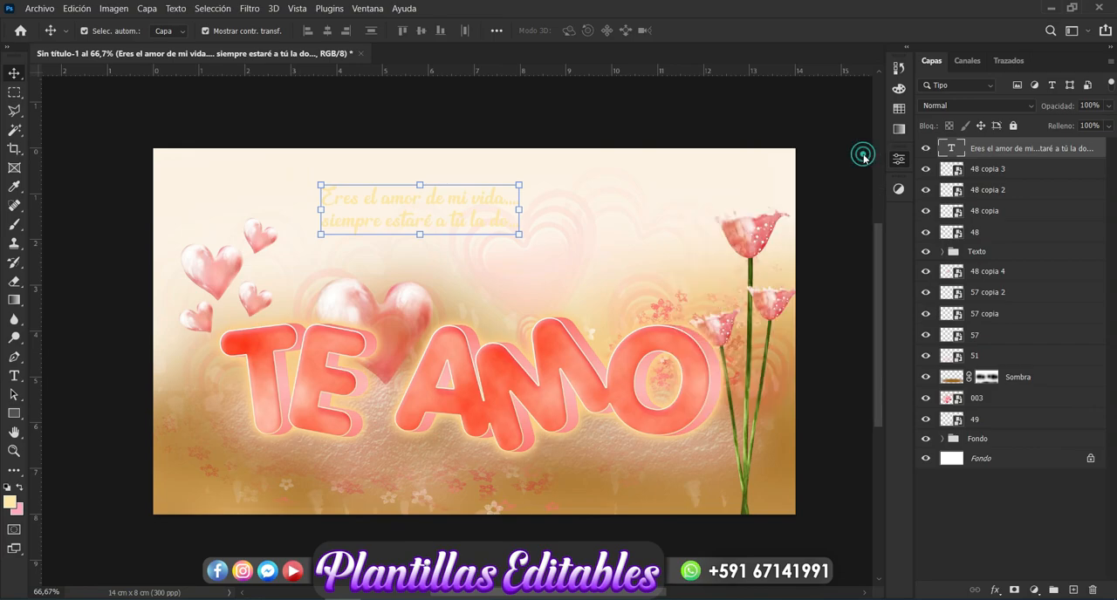
Step: Scale the phrase to 147.98% and position it above TE AMO, between the hearts and the flowers
left_click_drag(520, 210, 663, 220)
left_click_drag(578, 232, 582, 241)
left_click_drag(653, 214, 602, 250)
key("Up")
key("Up")
key("Up")
key("Up")
key("Up")
key("Up")
key("Up")
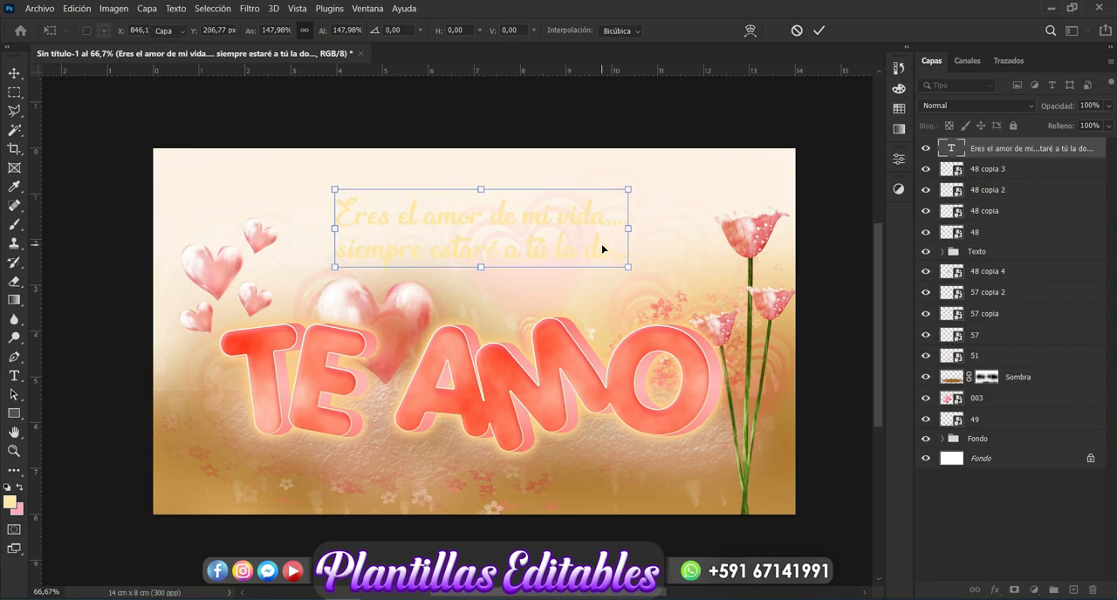
key("Return")
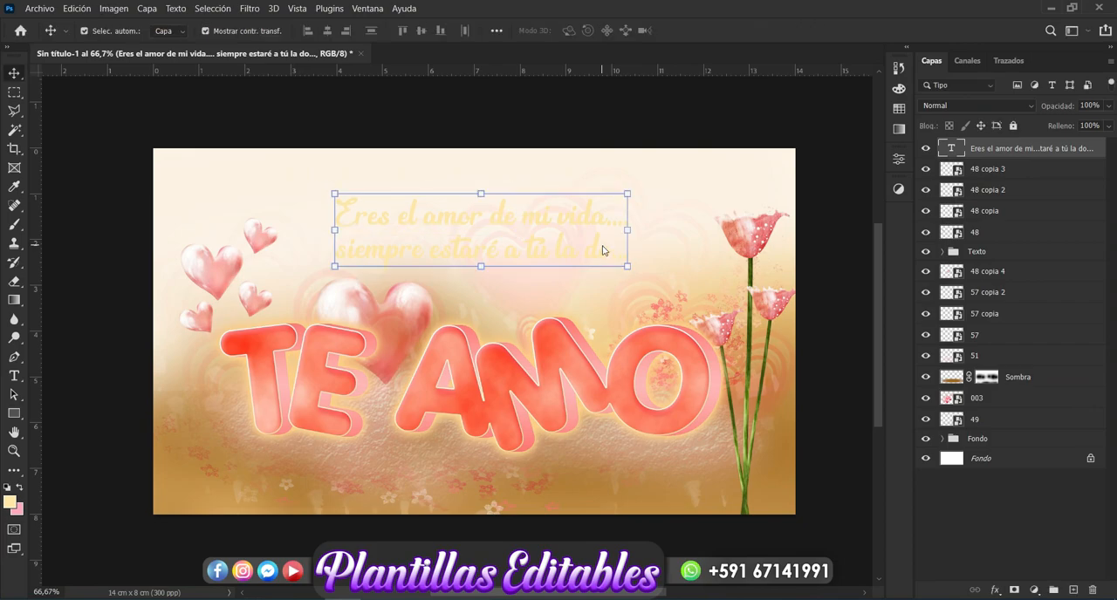
Step: Add an exterior 3 px Stroke to the two-line love phrase, filled with solid brown #a98244 sampled from the background
left_click(996, 590)
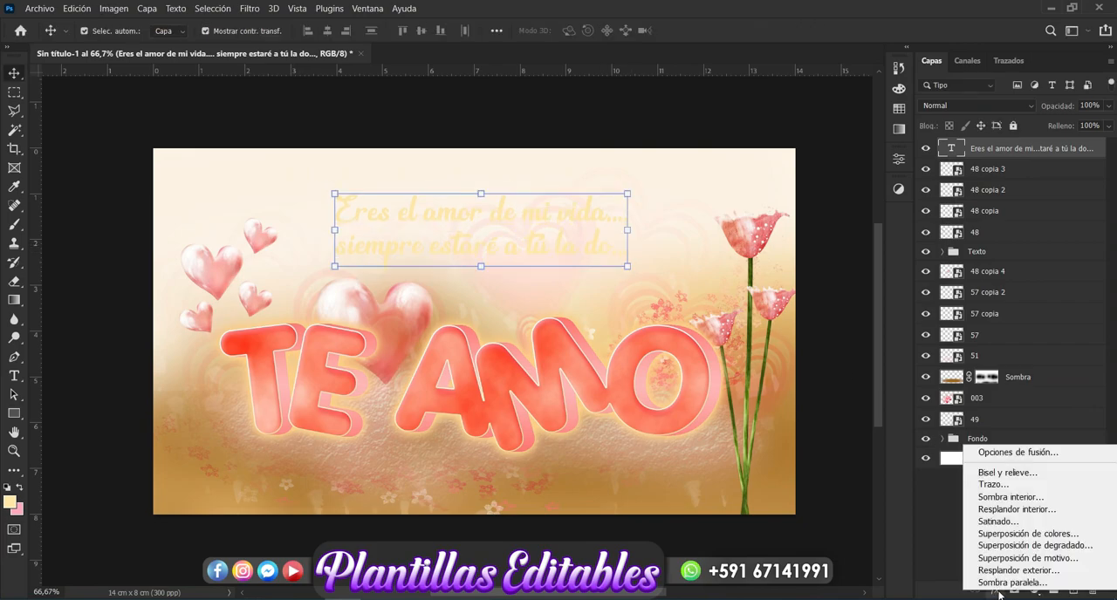
left_click(1026, 488)
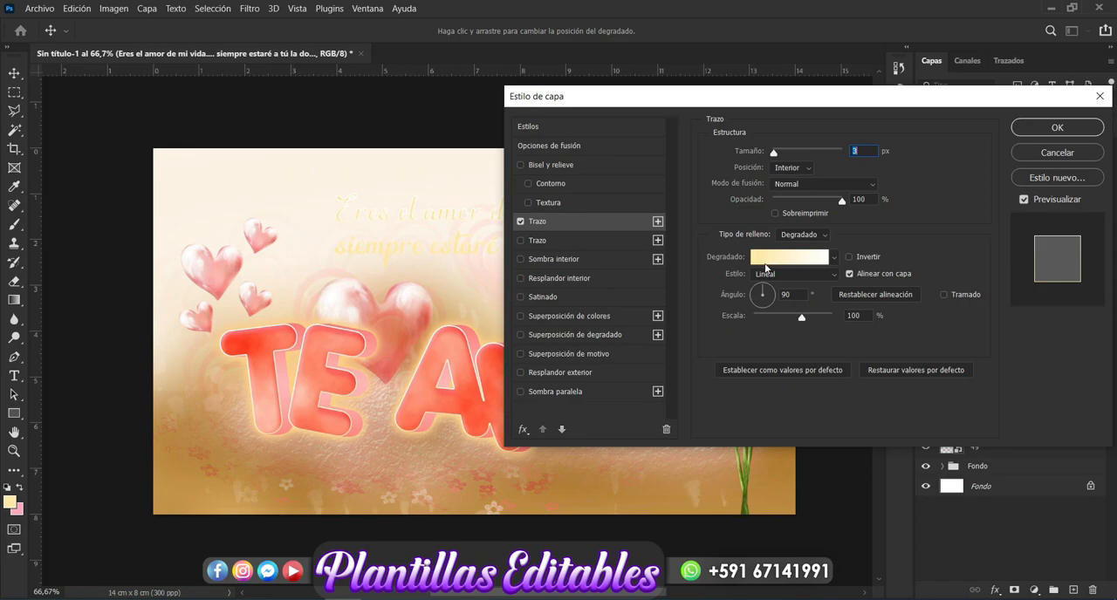
left_click(828, 234)
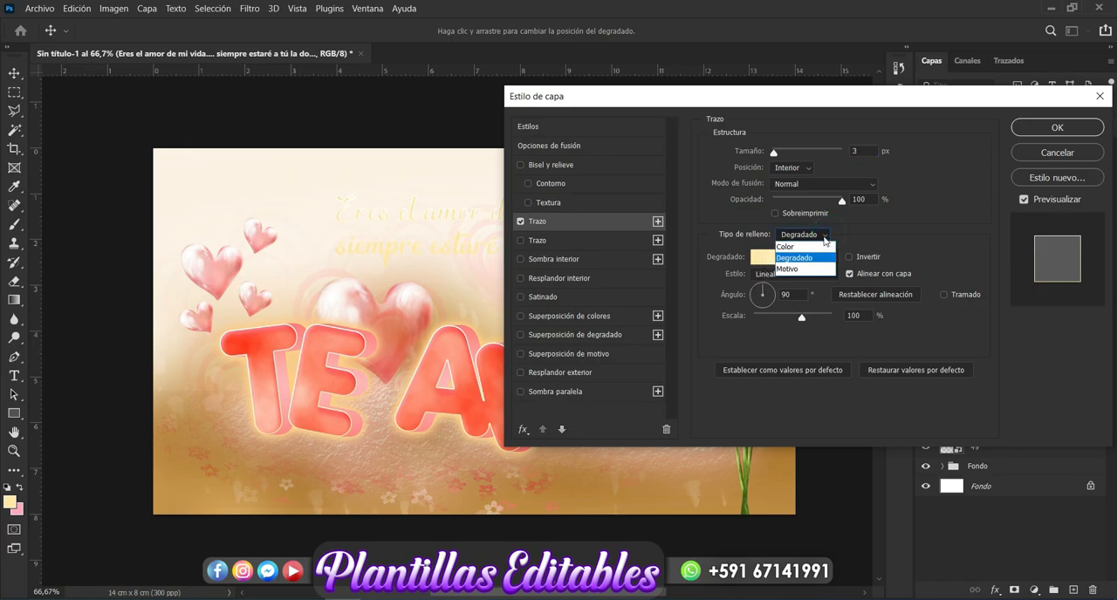
left_click(814, 247)
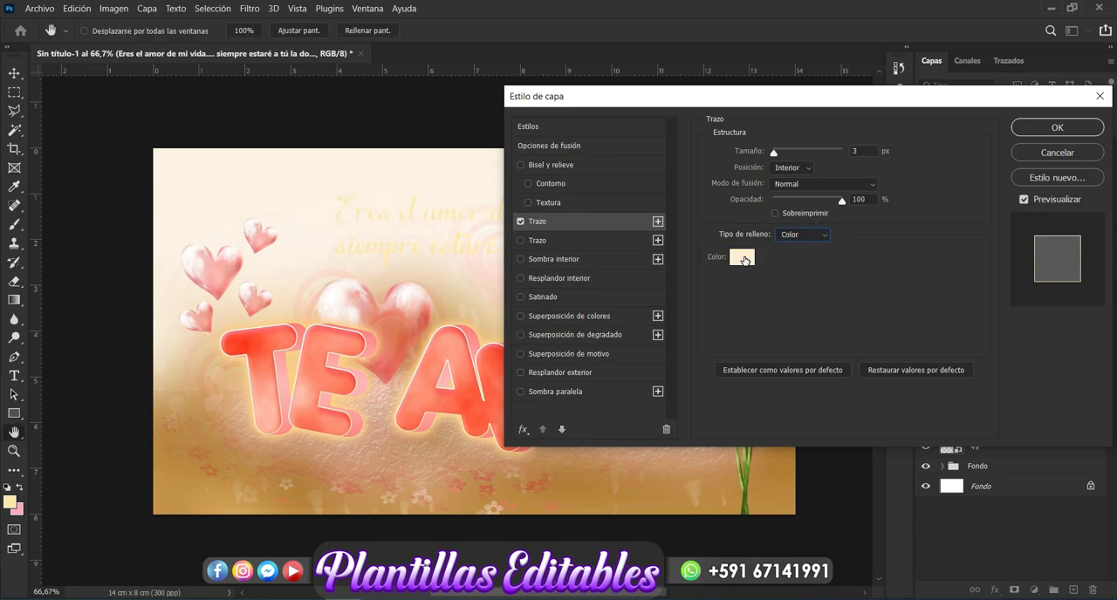
left_click(744, 259)
left_click(594, 491)
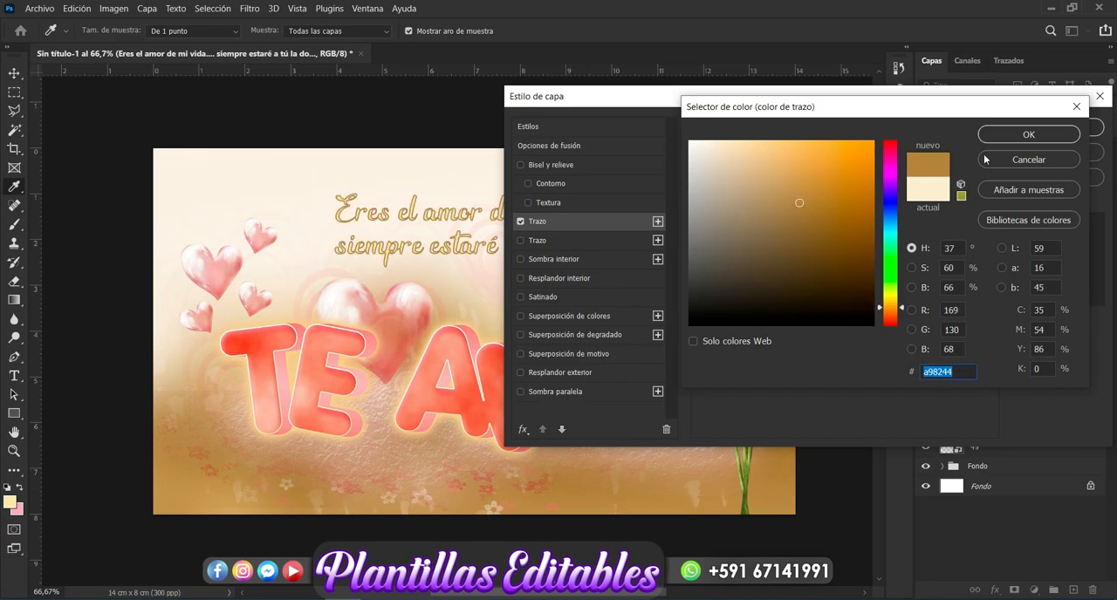
left_click(1006, 136)
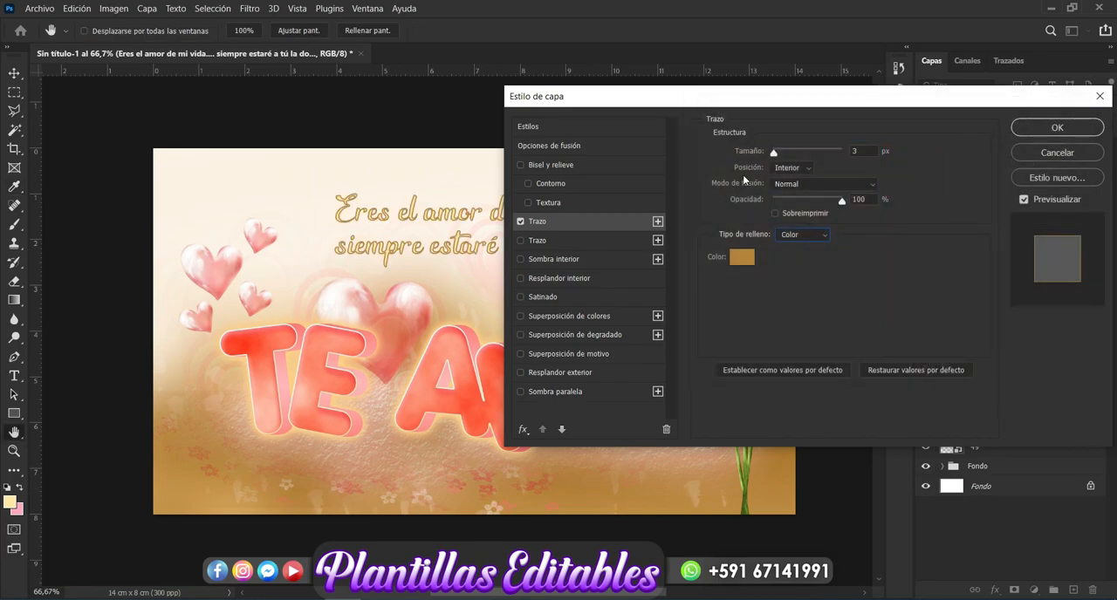
left_click(805, 170)
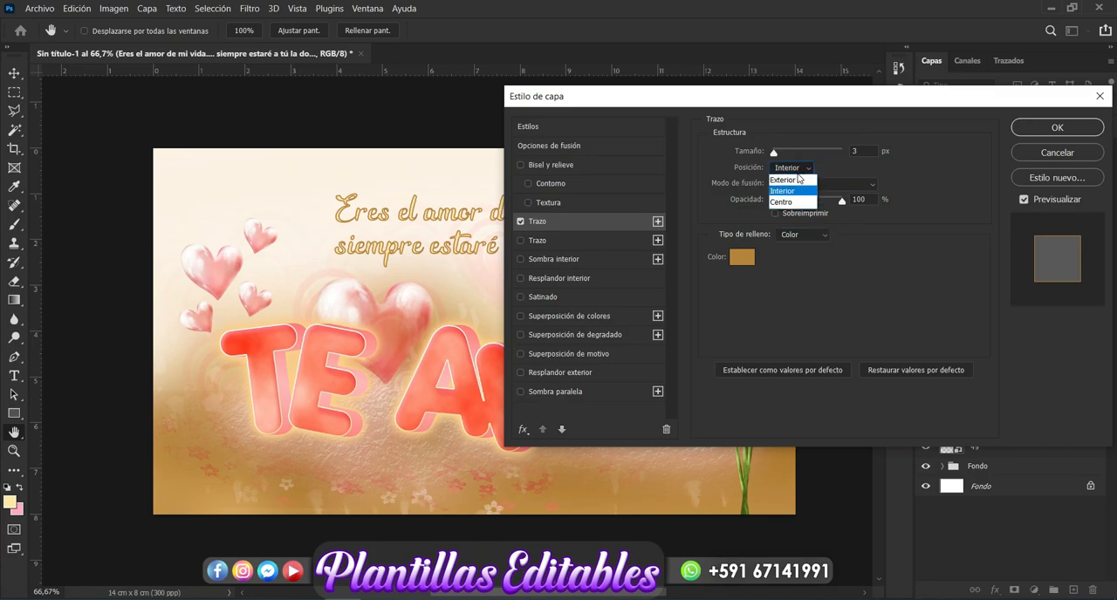
left_click(795, 181)
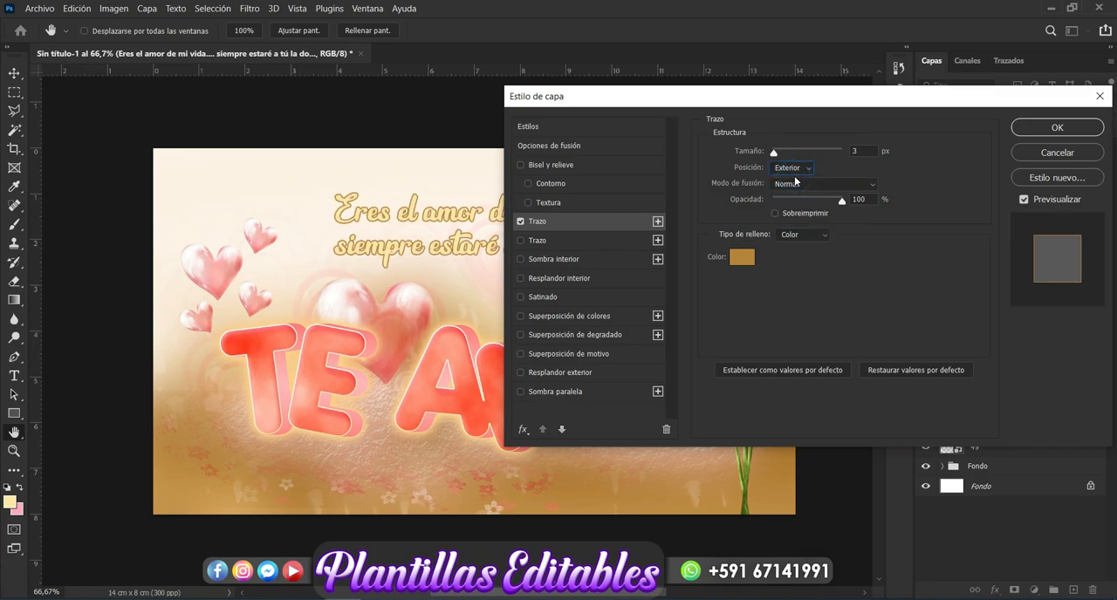
Step: Add Bevel & Emboss to the love phrase with a depth of 438% and a size of 10 px
left_click(586, 166)
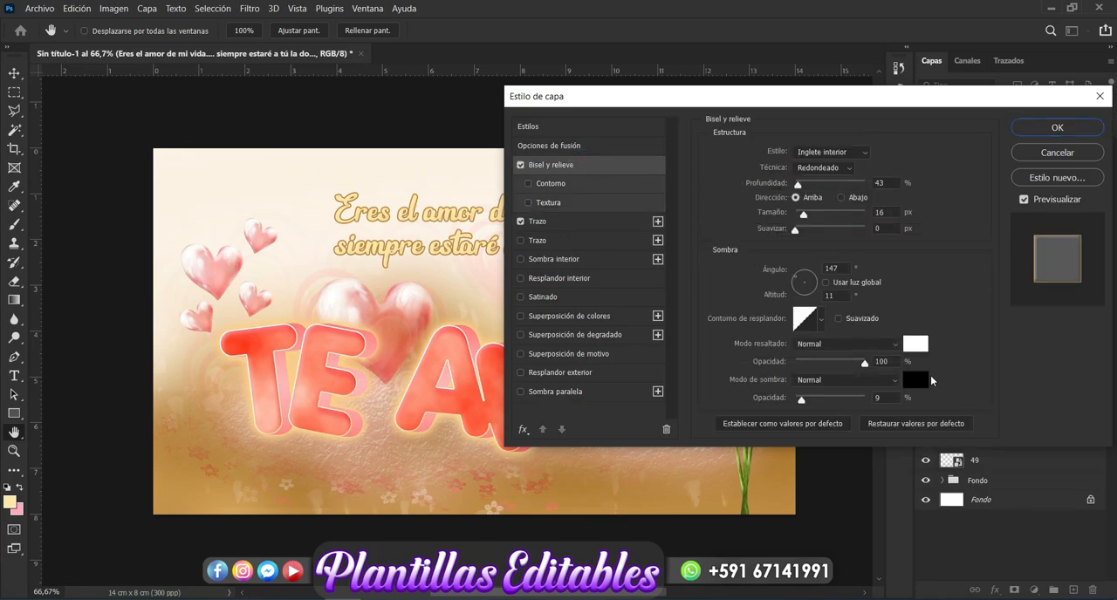
left_click_drag(800, 187, 784, 222)
left_click_drag(794, 185, 804, 219)
left_click(797, 214)
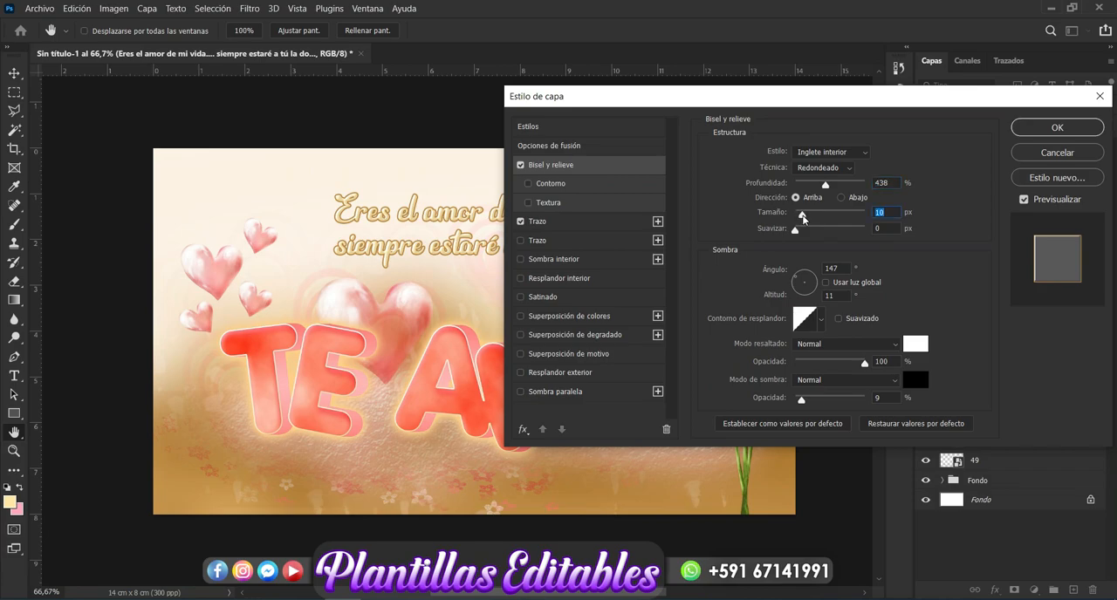
Step: Add a Drop Shadow to the love phrase with a distance of 6 px and a size of 9 px
left_click(568, 393)
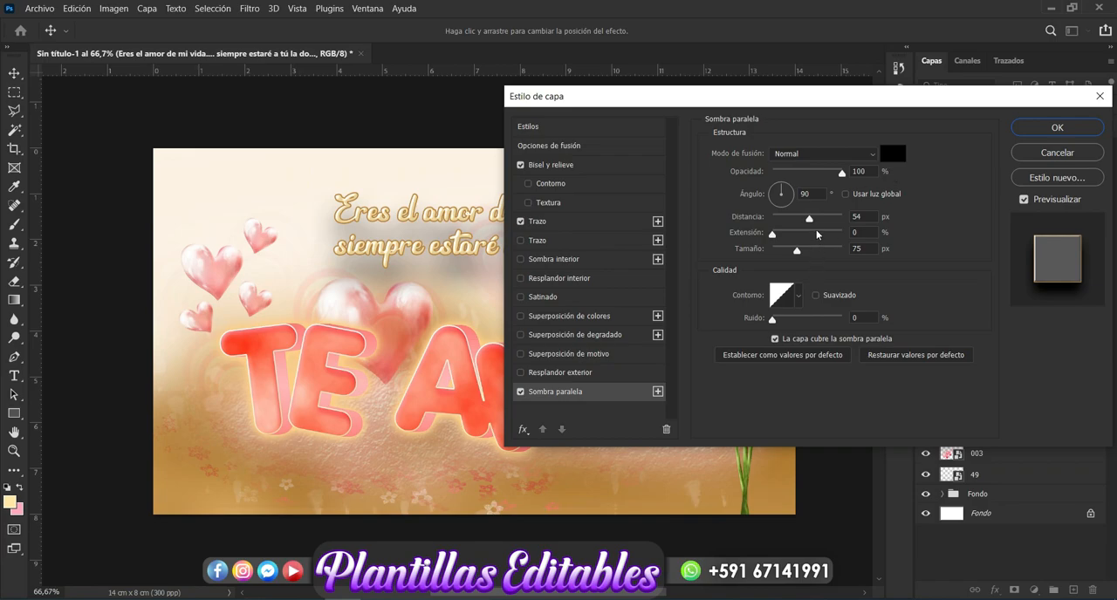
left_click_drag(809, 218, 779, 259)
left_click_drag(782, 220, 777, 221)
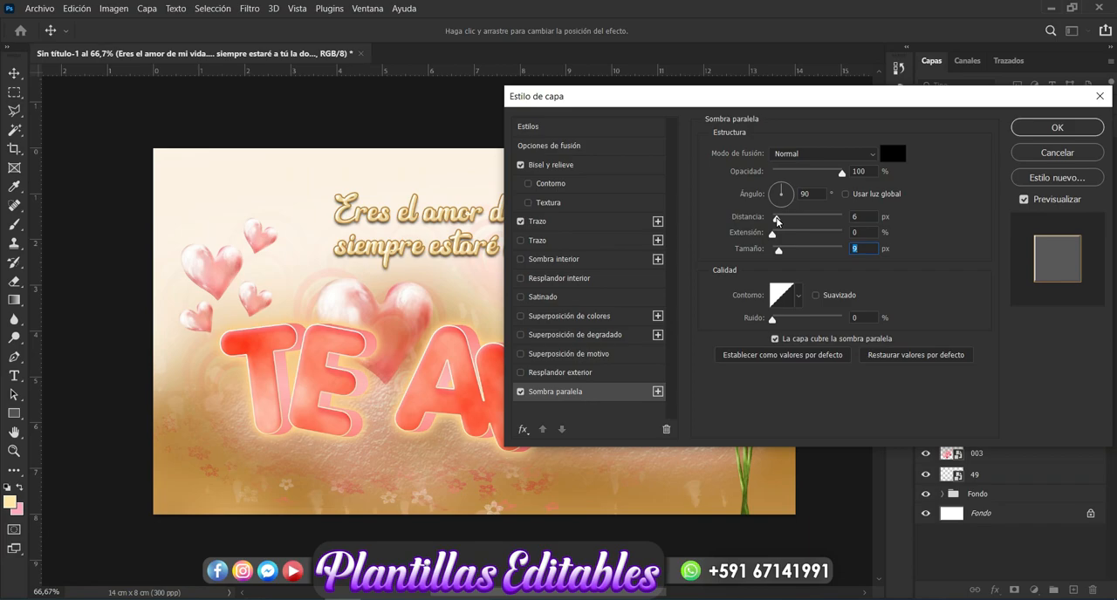
Step: Set the phrase's drop shadow colour to dark brown #90621c and apply the layer style
left_click(893, 156)
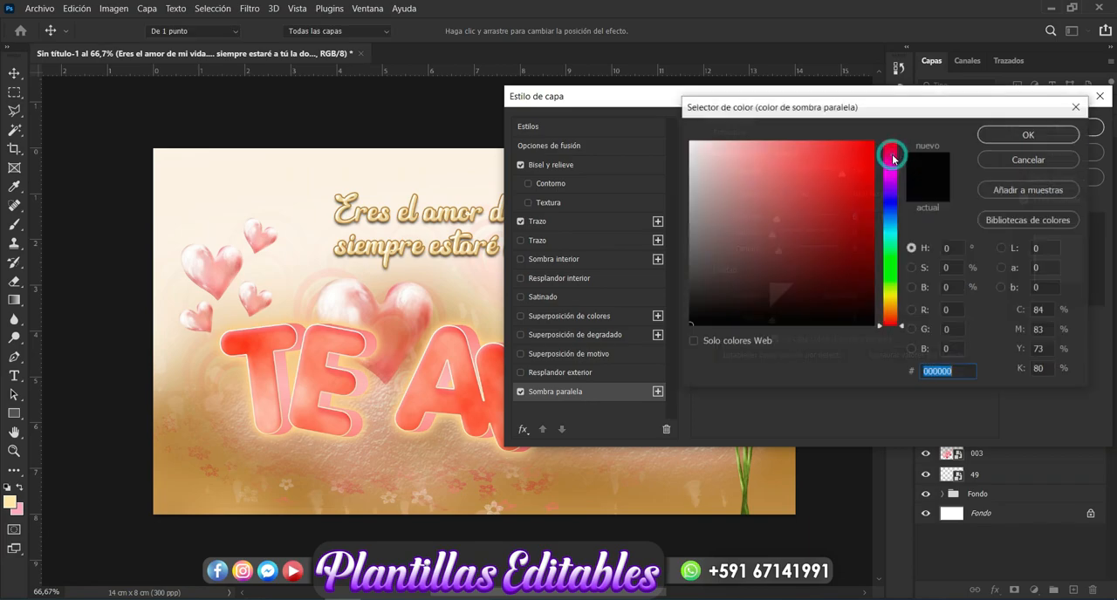
left_click(600, 495)
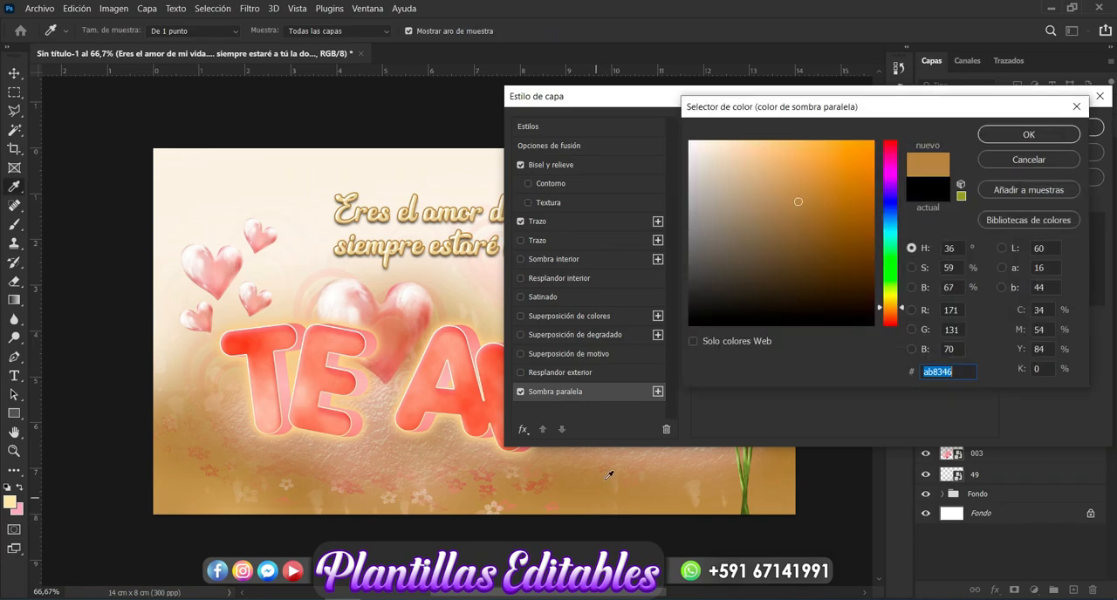
left_click(838, 222)
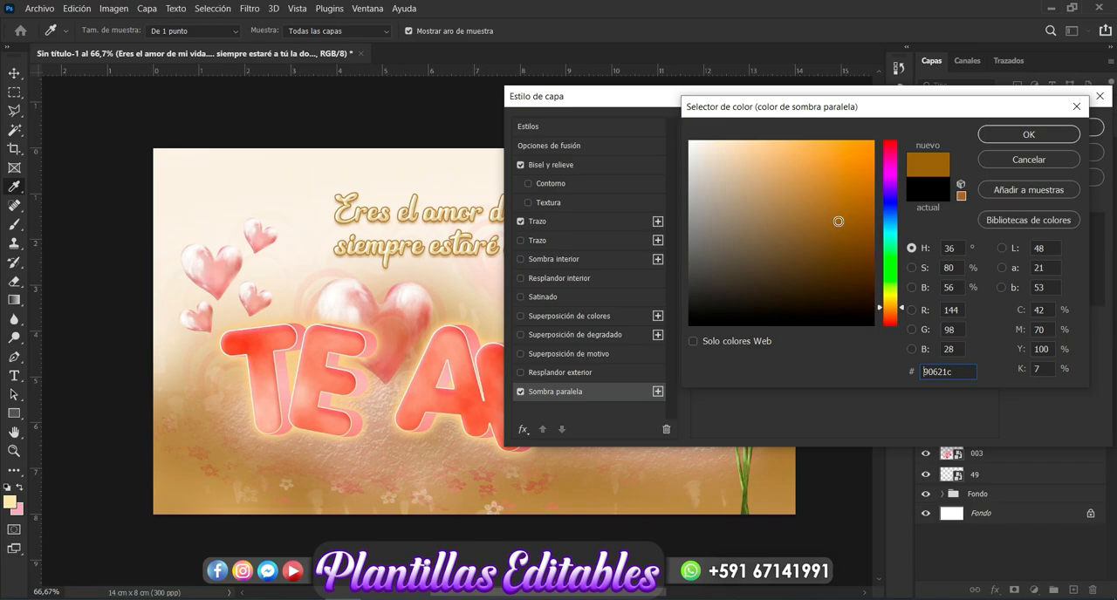
left_click(1034, 138)
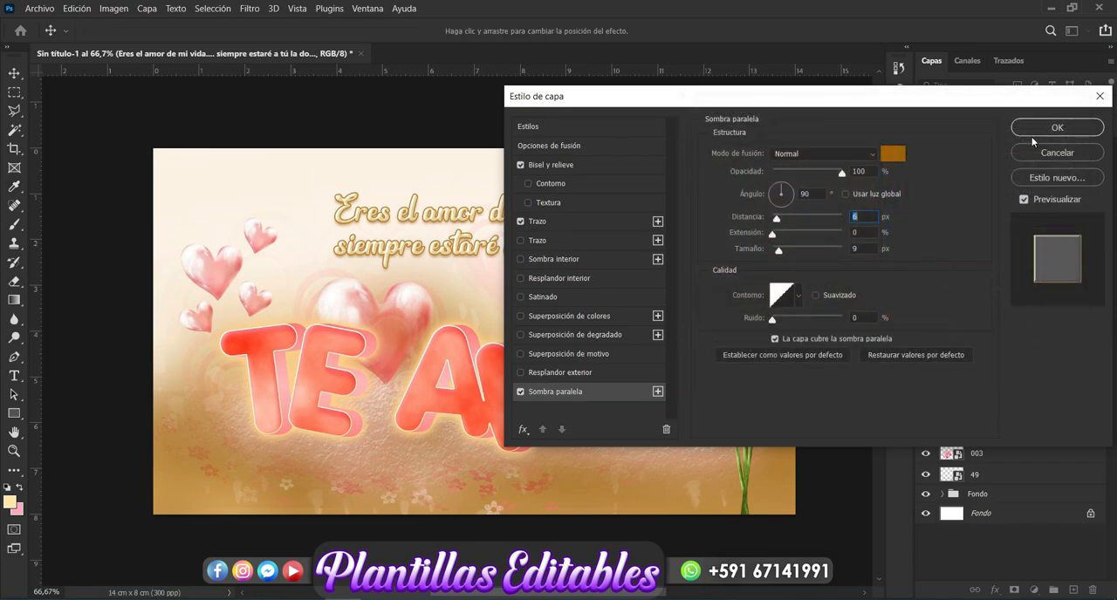
left_click_drag(1028, 108, 904, 113)
left_click(956, 137)
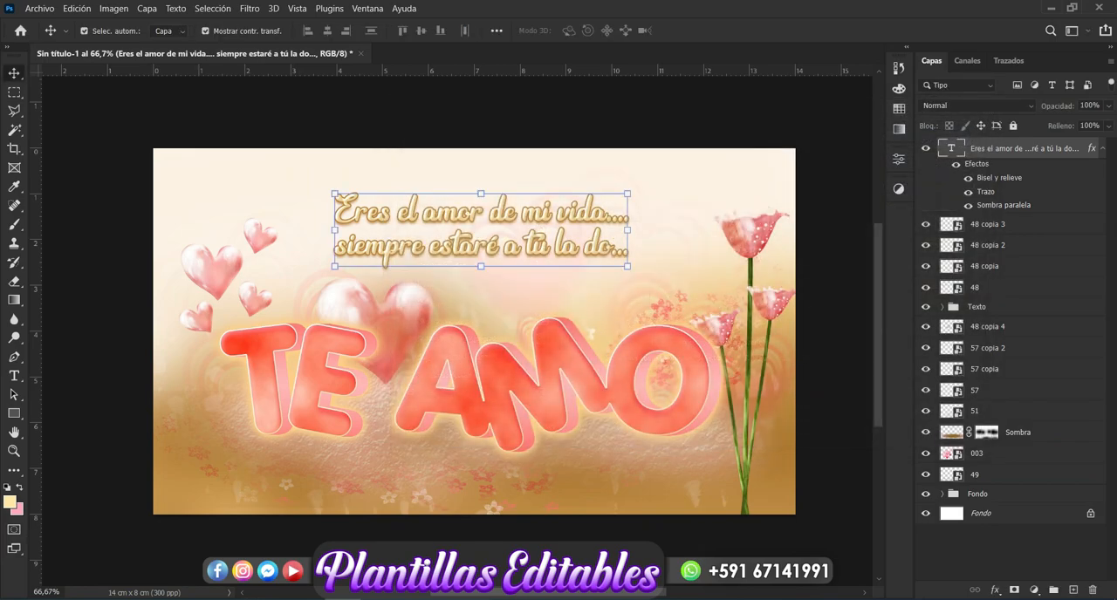
Step: Start a new text layer below the TE AMO lettering and write "De:" followed by a long underscore blank
scroll(553, 595, "right", 1)
left_click(812, 466)
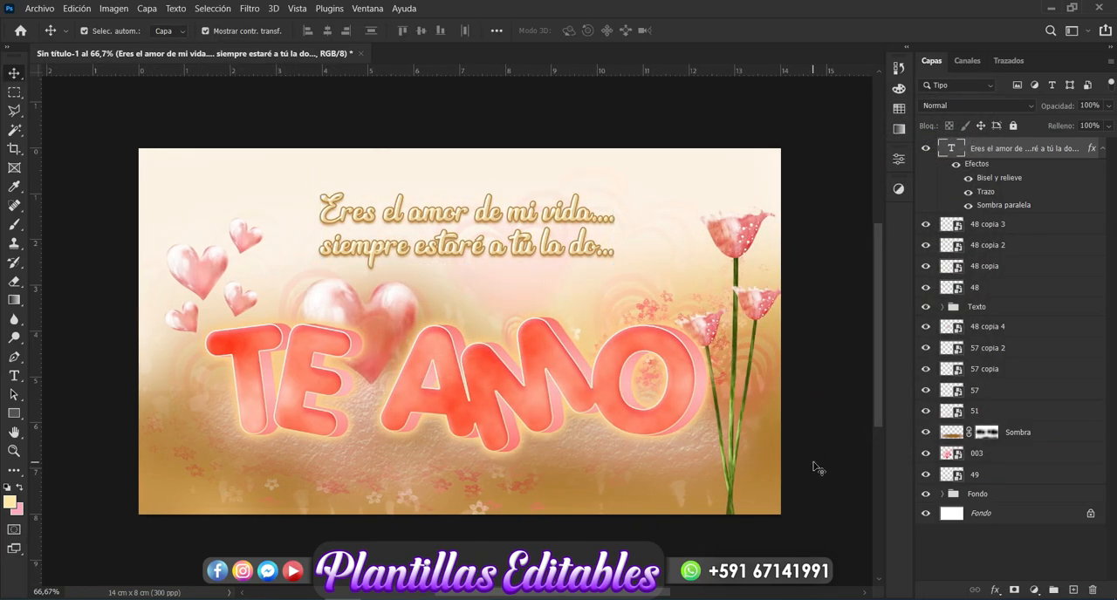
left_click(15, 376)
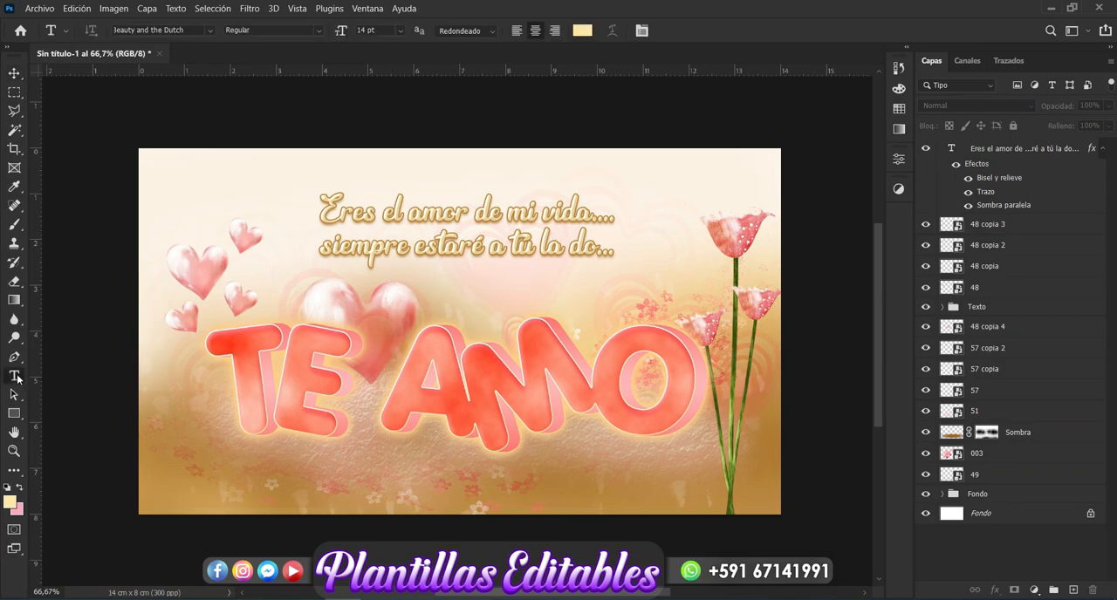
left_click(203, 486)
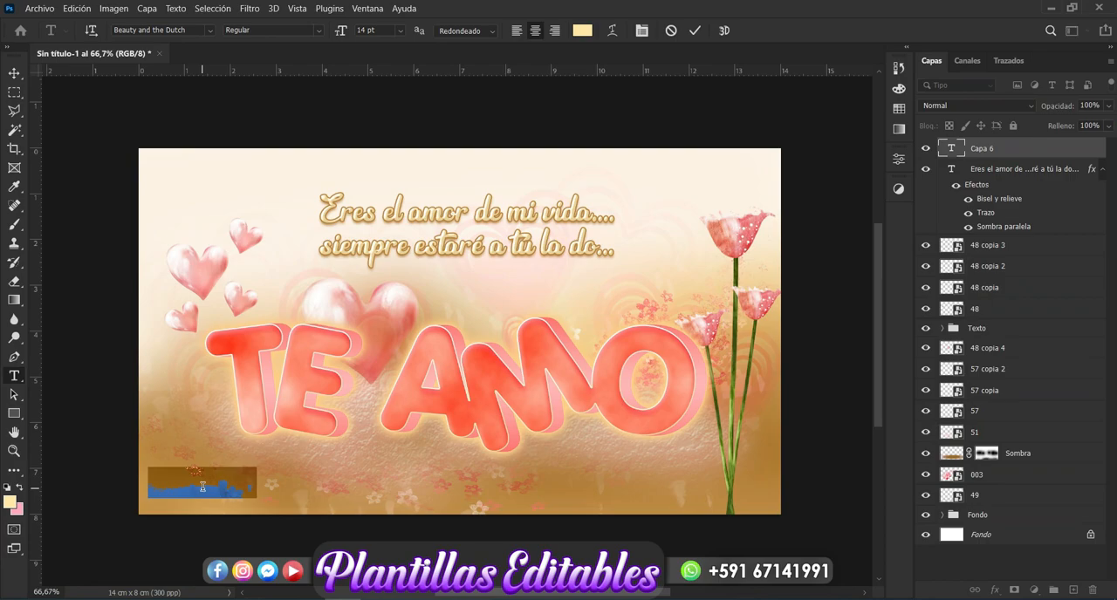
type("DE")
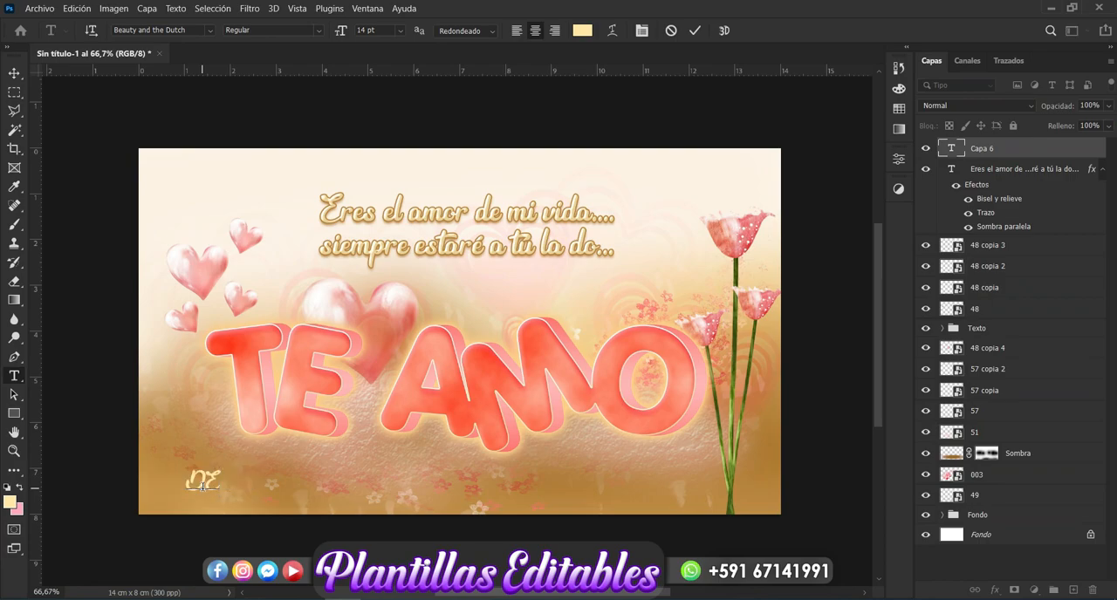
key("BackSpace")
type("e:_____________Con")
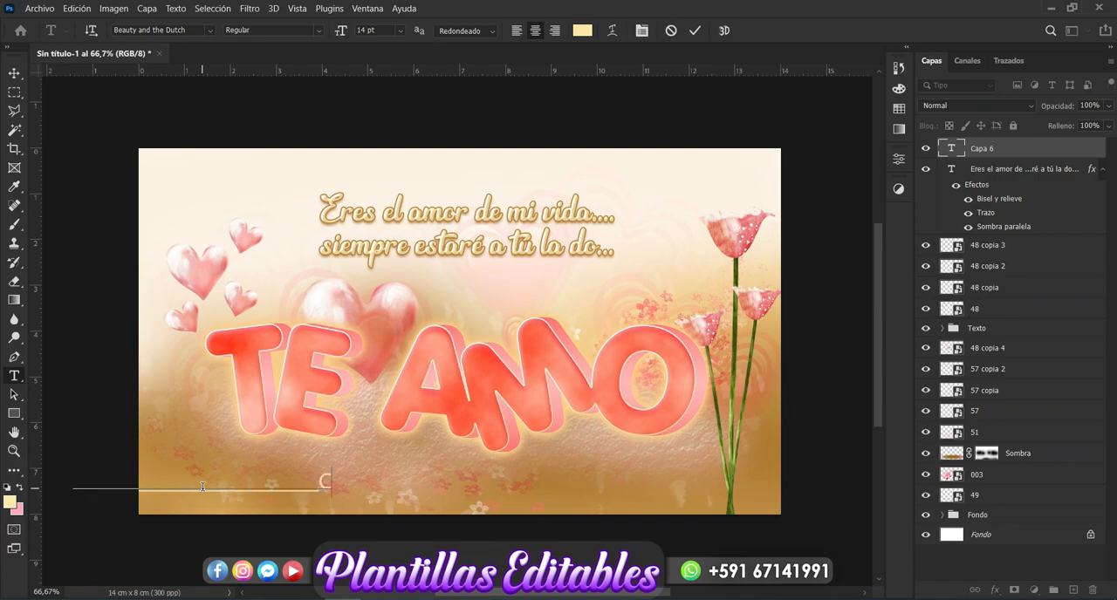
Step: Add "Con Cariño para:" with an underscore blank to the line and position the text across the lower edge of the design
type("ar")
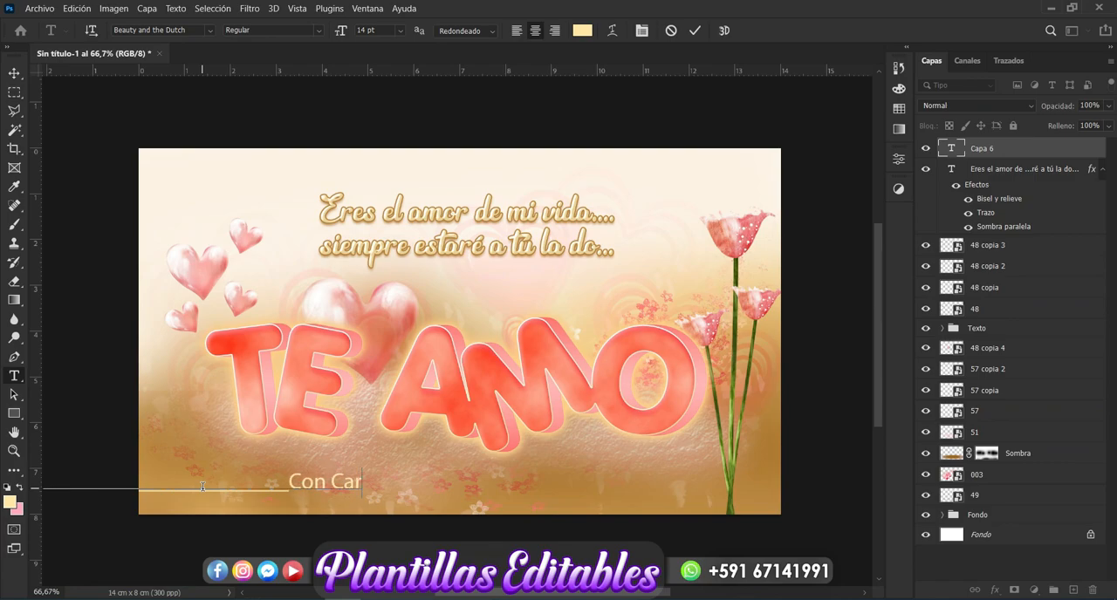
type("iño para")
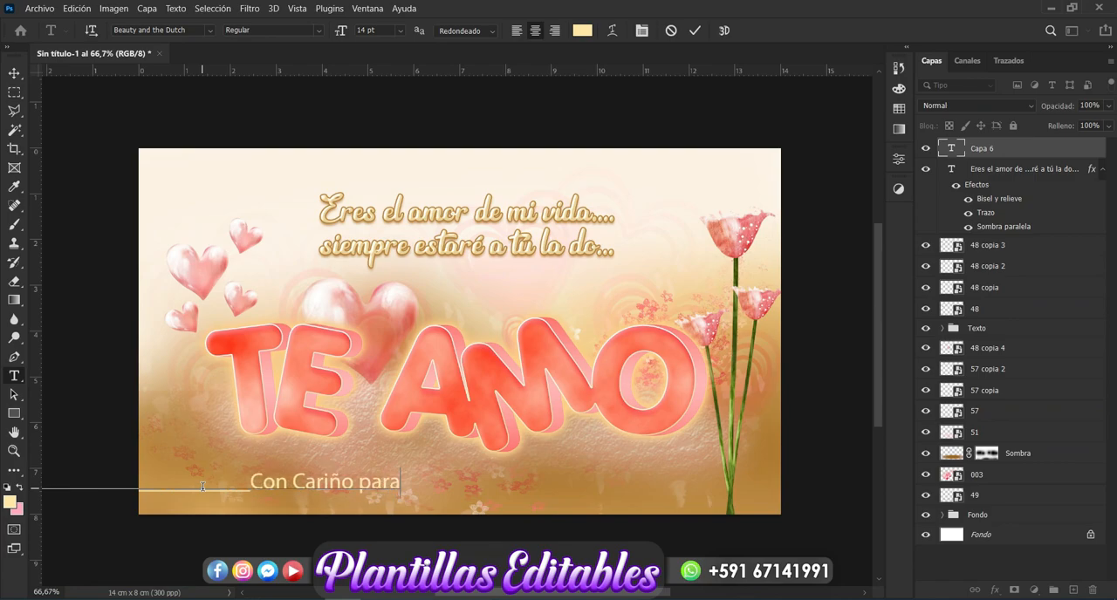
type(":")
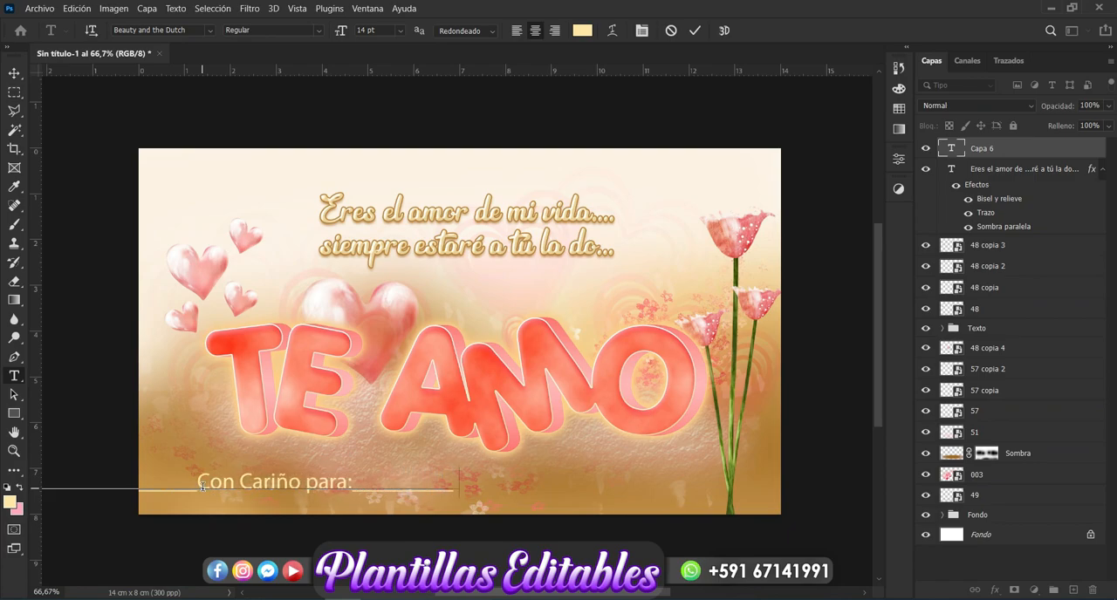
key("ctrl+Return")
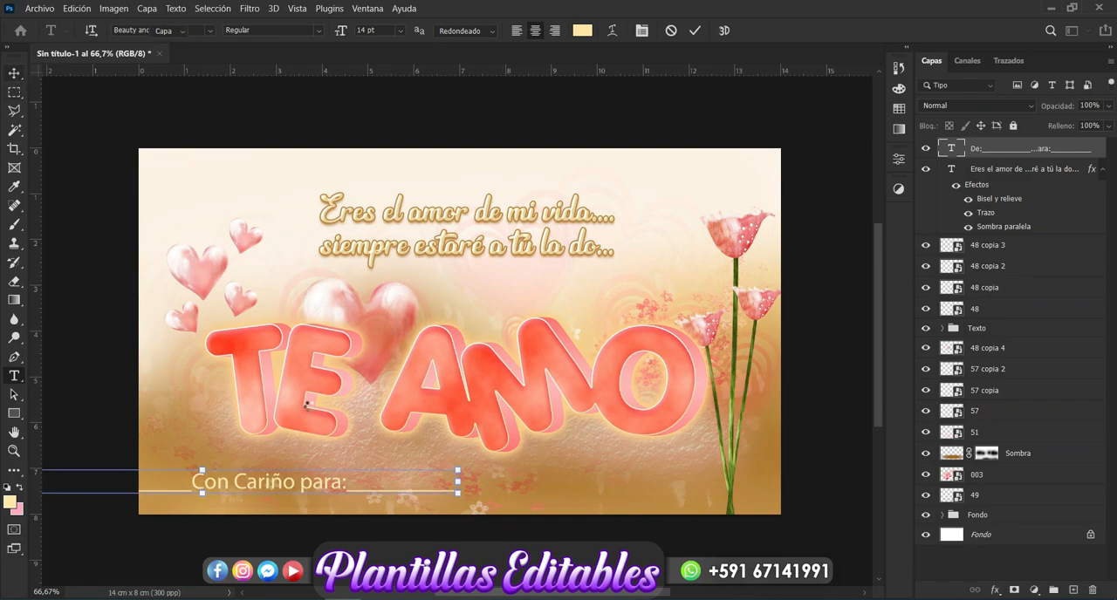
key("v")
left_click_drag(299, 485, 537, 482)
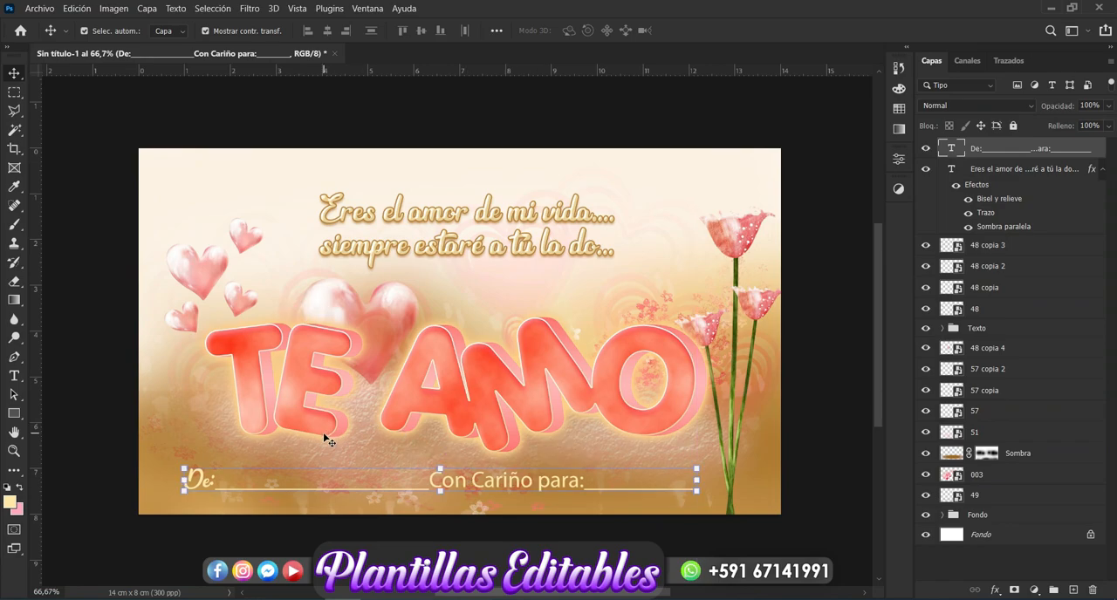
Step: Change the font of "Con Cariño para:" to Beauty and the Dutch
left_click(14, 377)
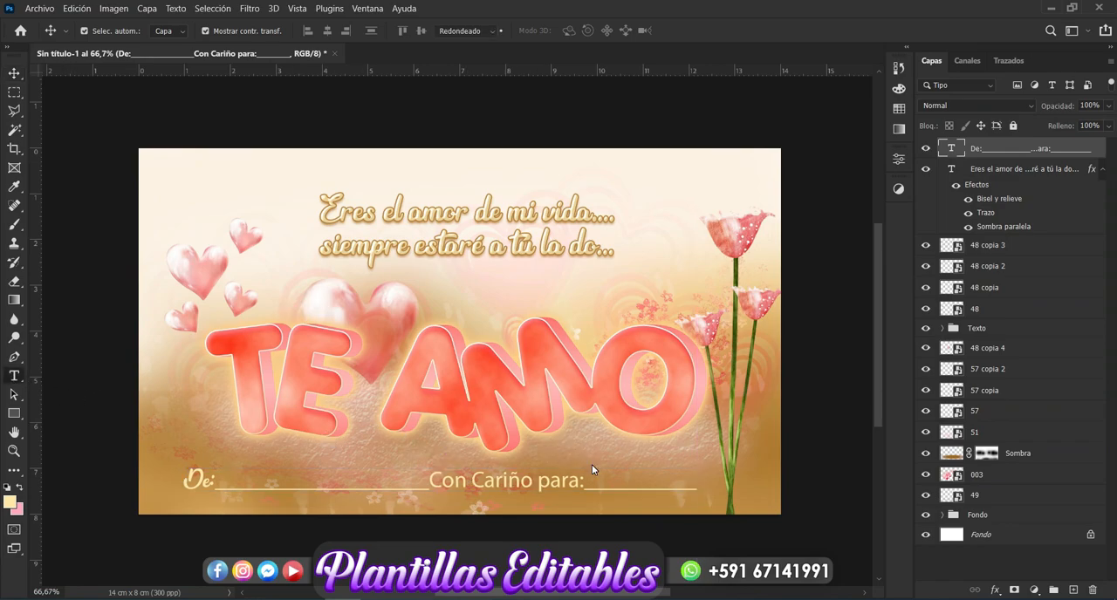
left_click_drag(584, 481, 427, 489)
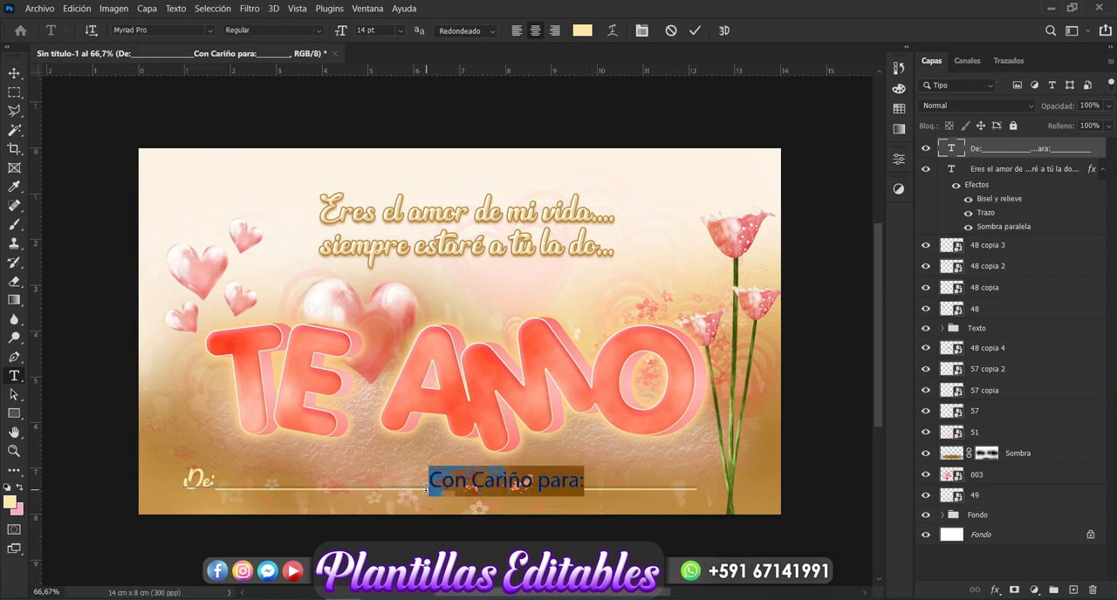
left_click(208, 33)
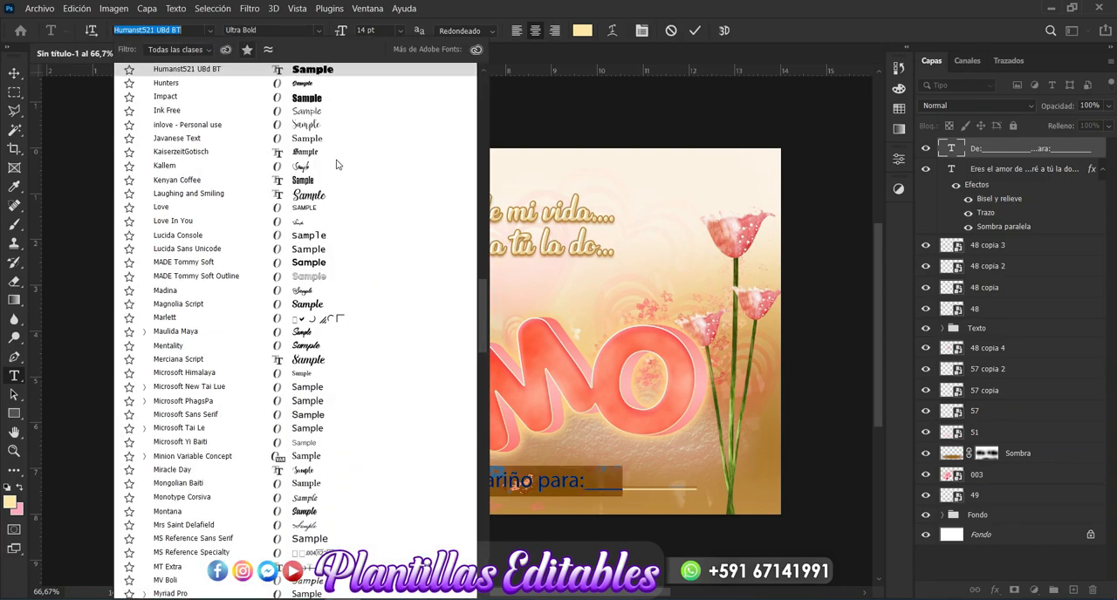
left_click_drag(479, 346, 478, 122)
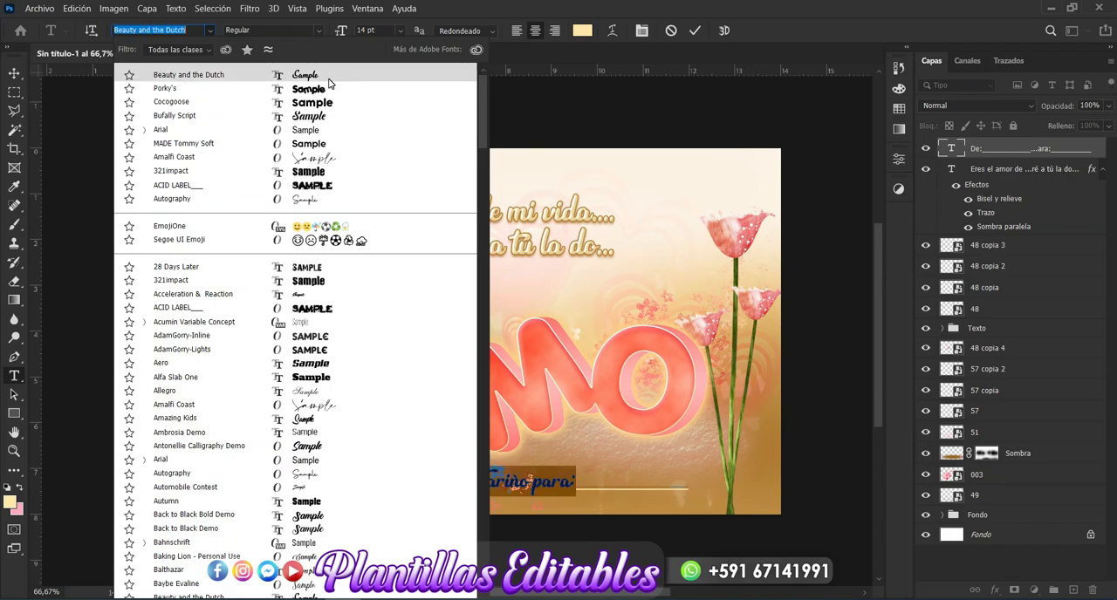
left_click(326, 77)
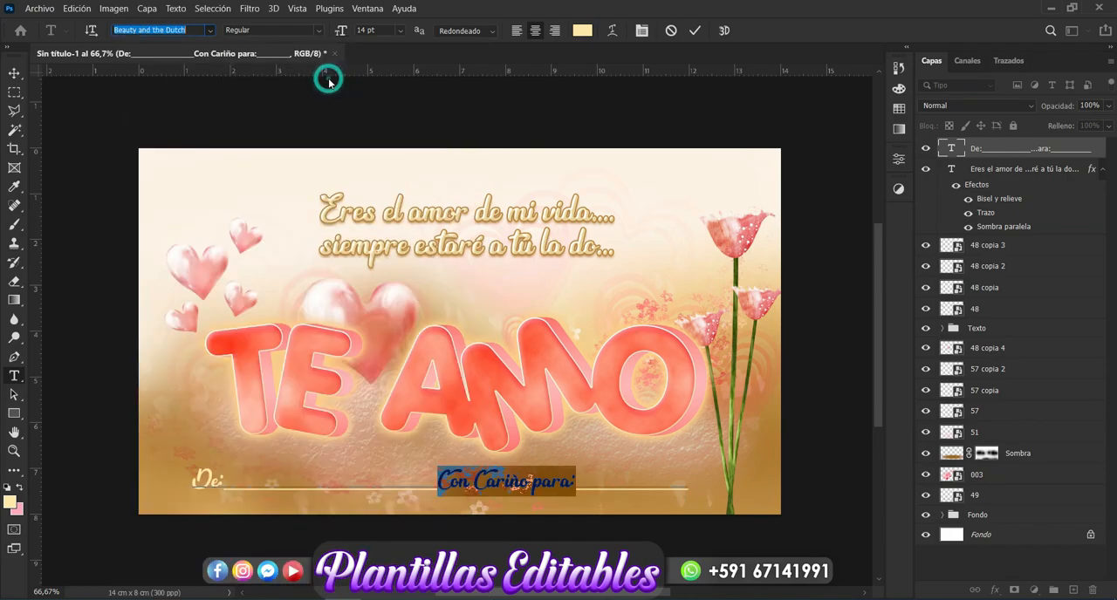
left_click(14, 74)
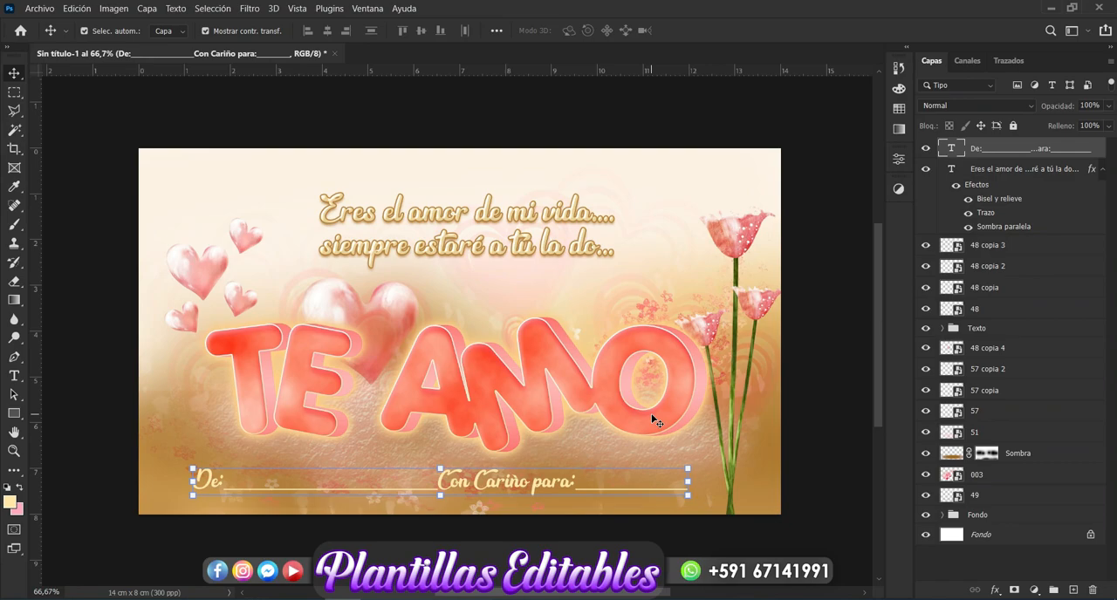
Step: Add a 3 px exterior stroke in dark brown #784b02 to the "De / Con Cariño para" text layer and apply the style
left_click(995, 592)
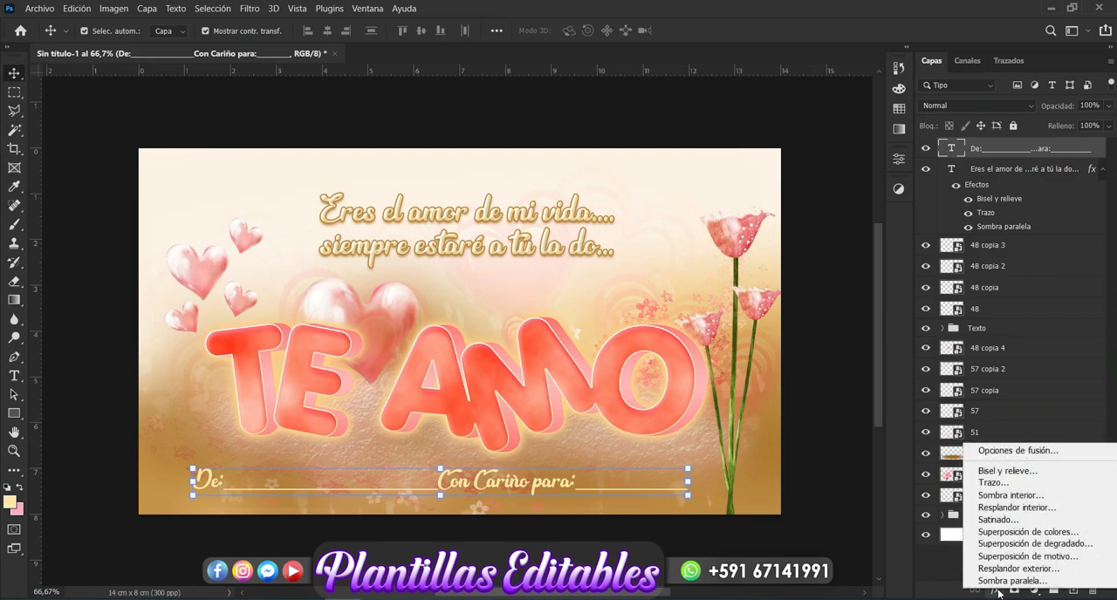
left_click(1000, 485)
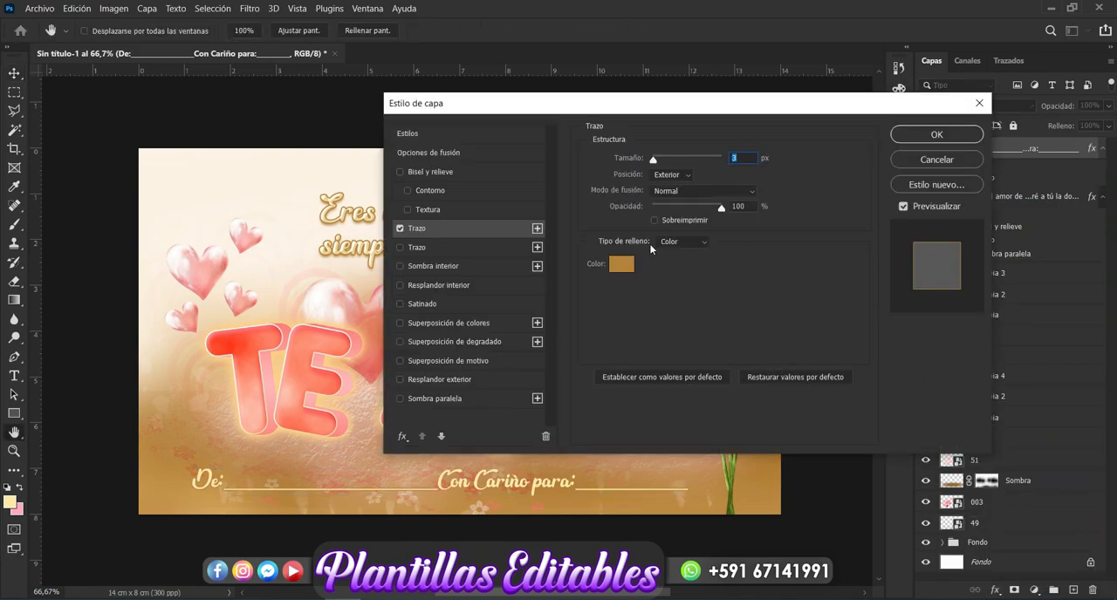
left_click(629, 262)
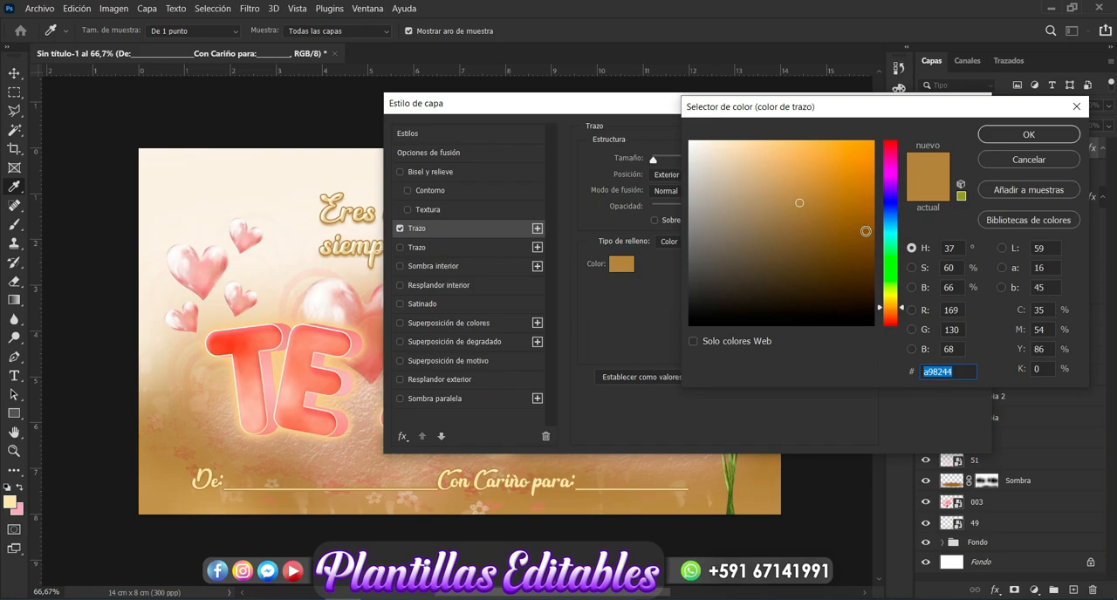
left_click(865, 231)
left_click(870, 238)
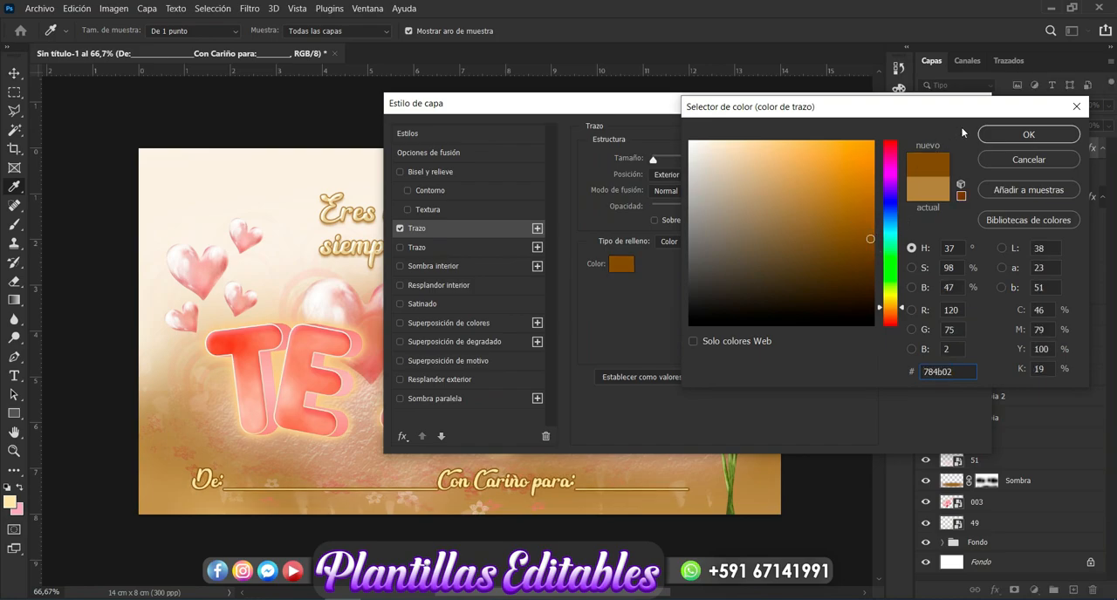
left_click(1012, 136)
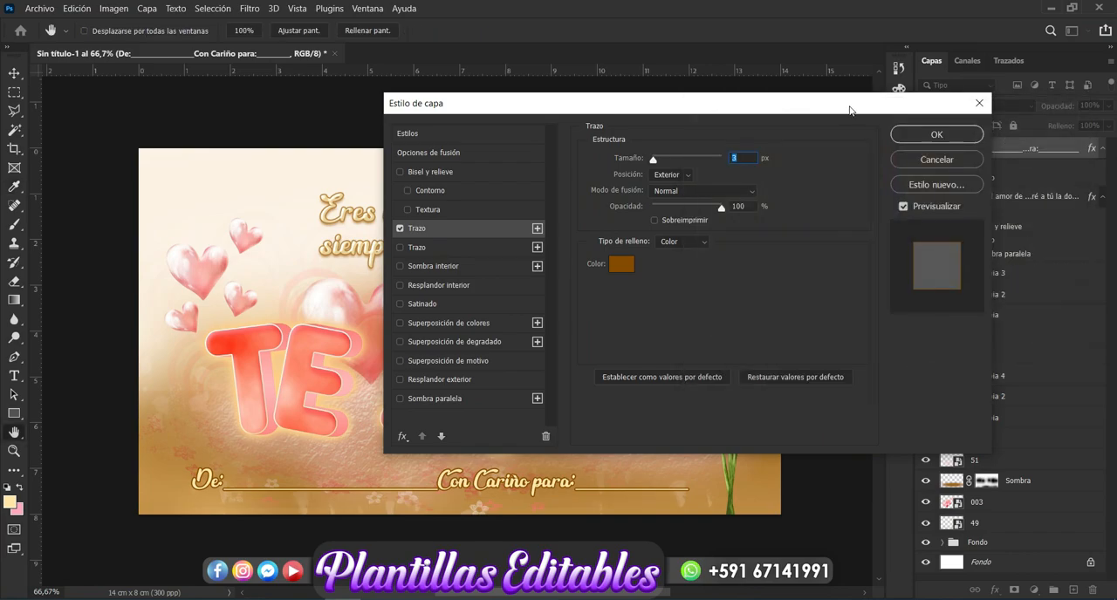
left_click_drag(847, 109, 794, 118)
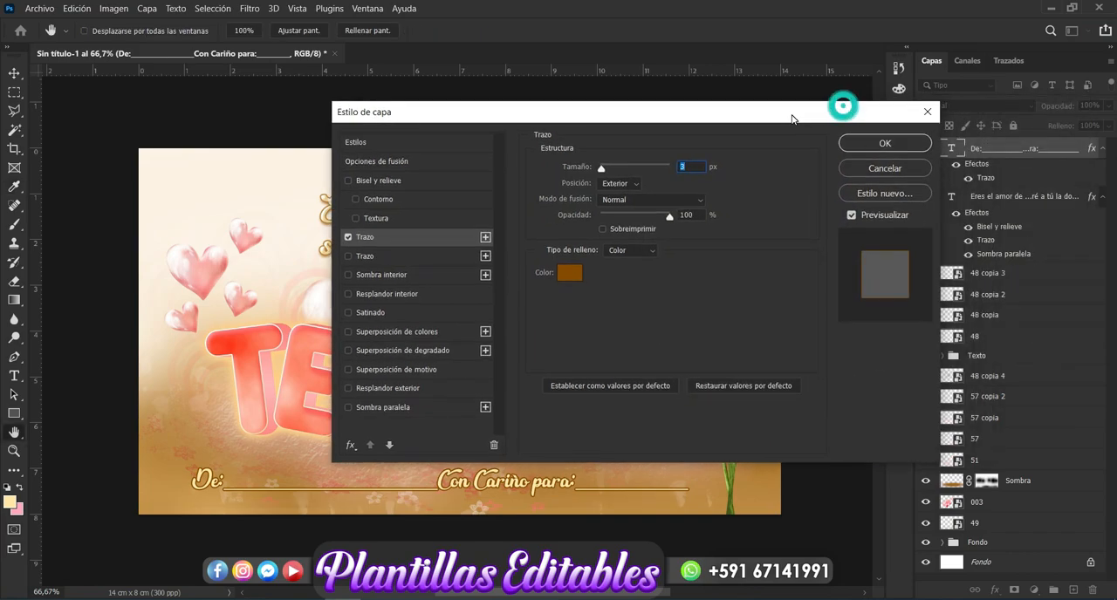
left_click(882, 145)
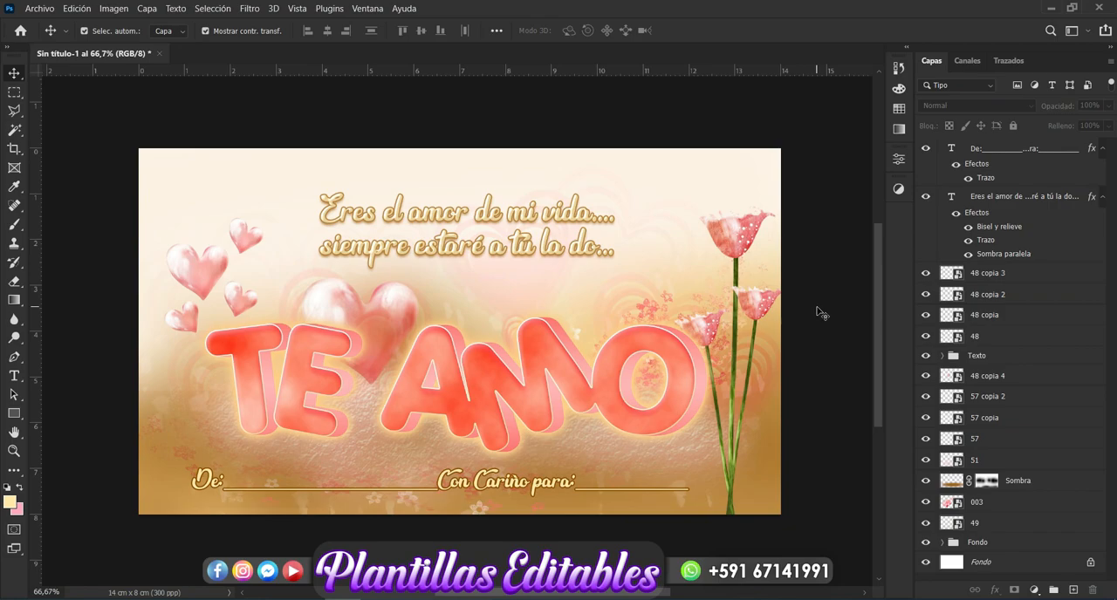
left_click(935, 598)
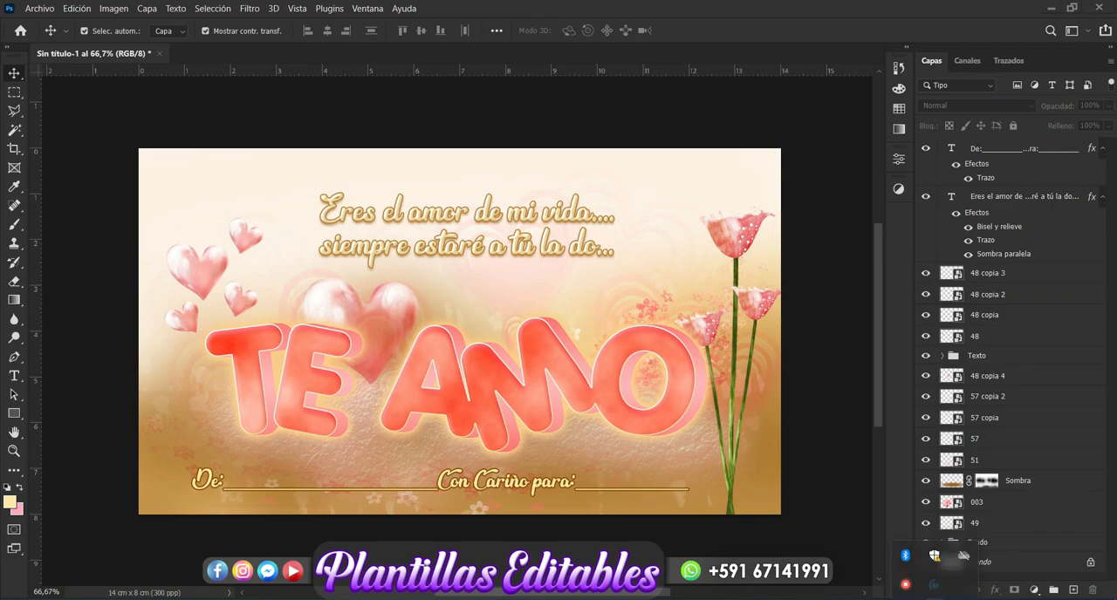
right_click(905, 585)
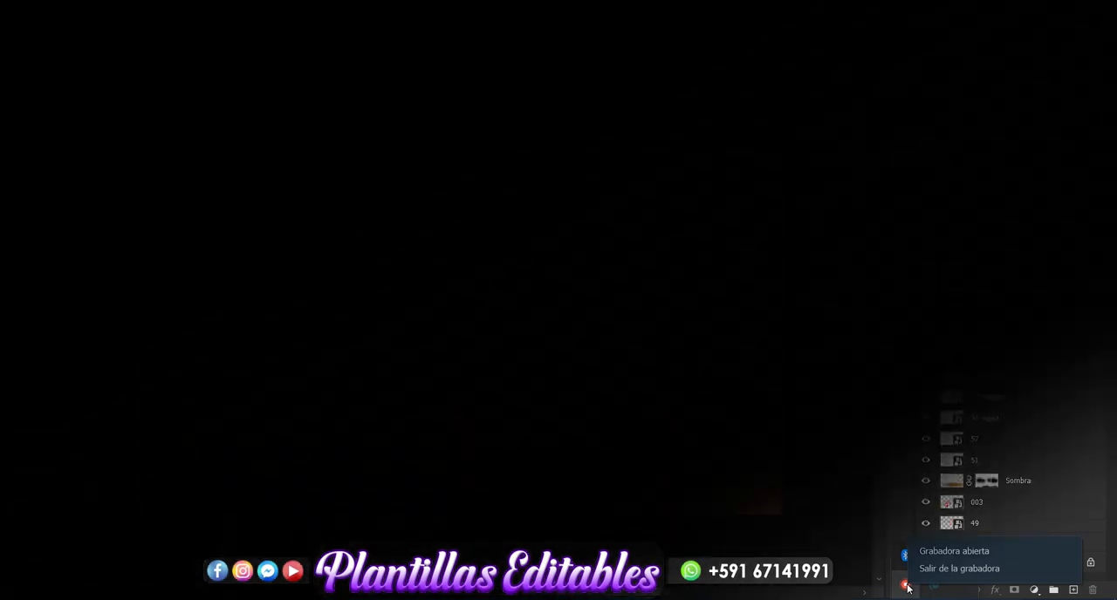